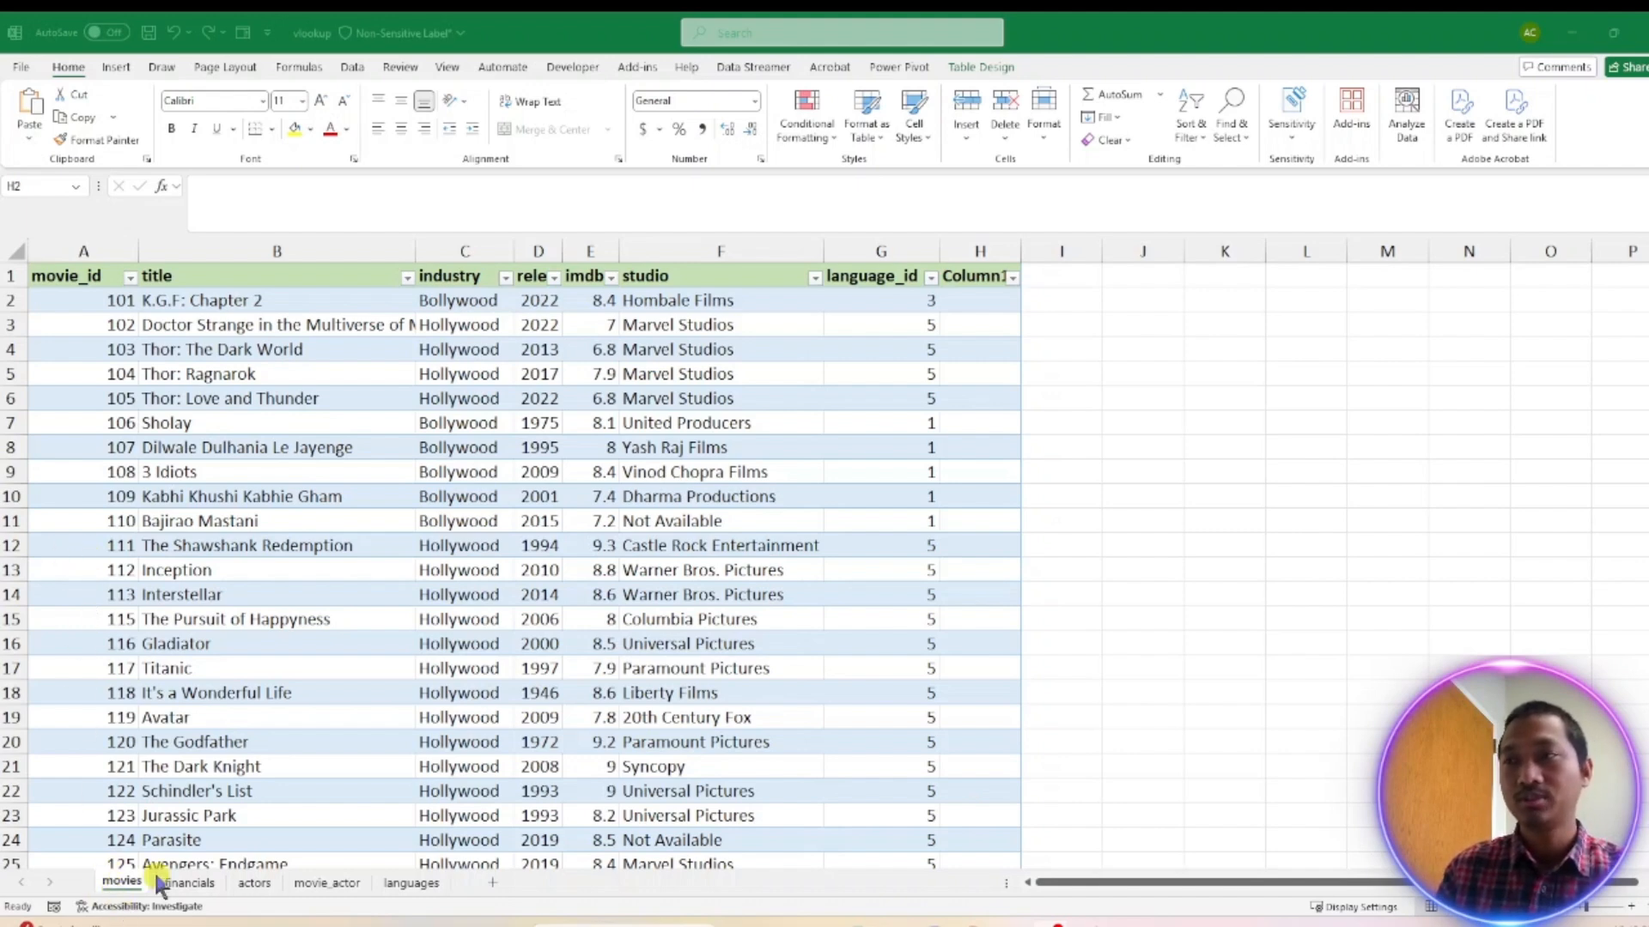
Compare the columns of the movies sheet with those of the financials sheet, ending on the movies sheet
click(194, 890)
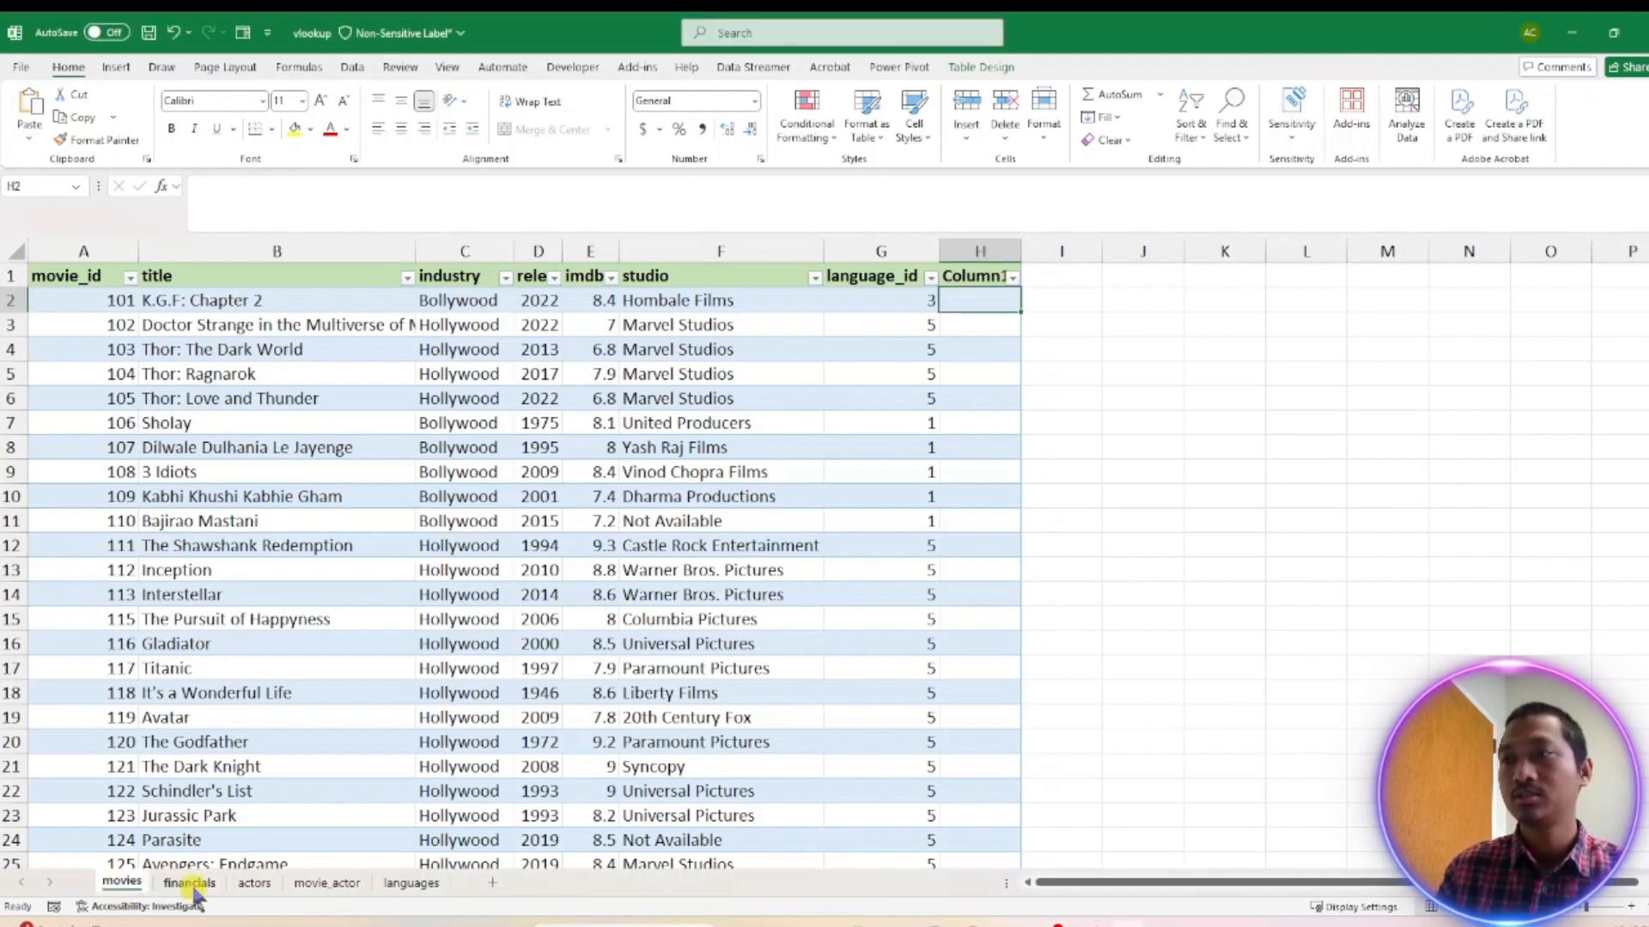
click(189, 884)
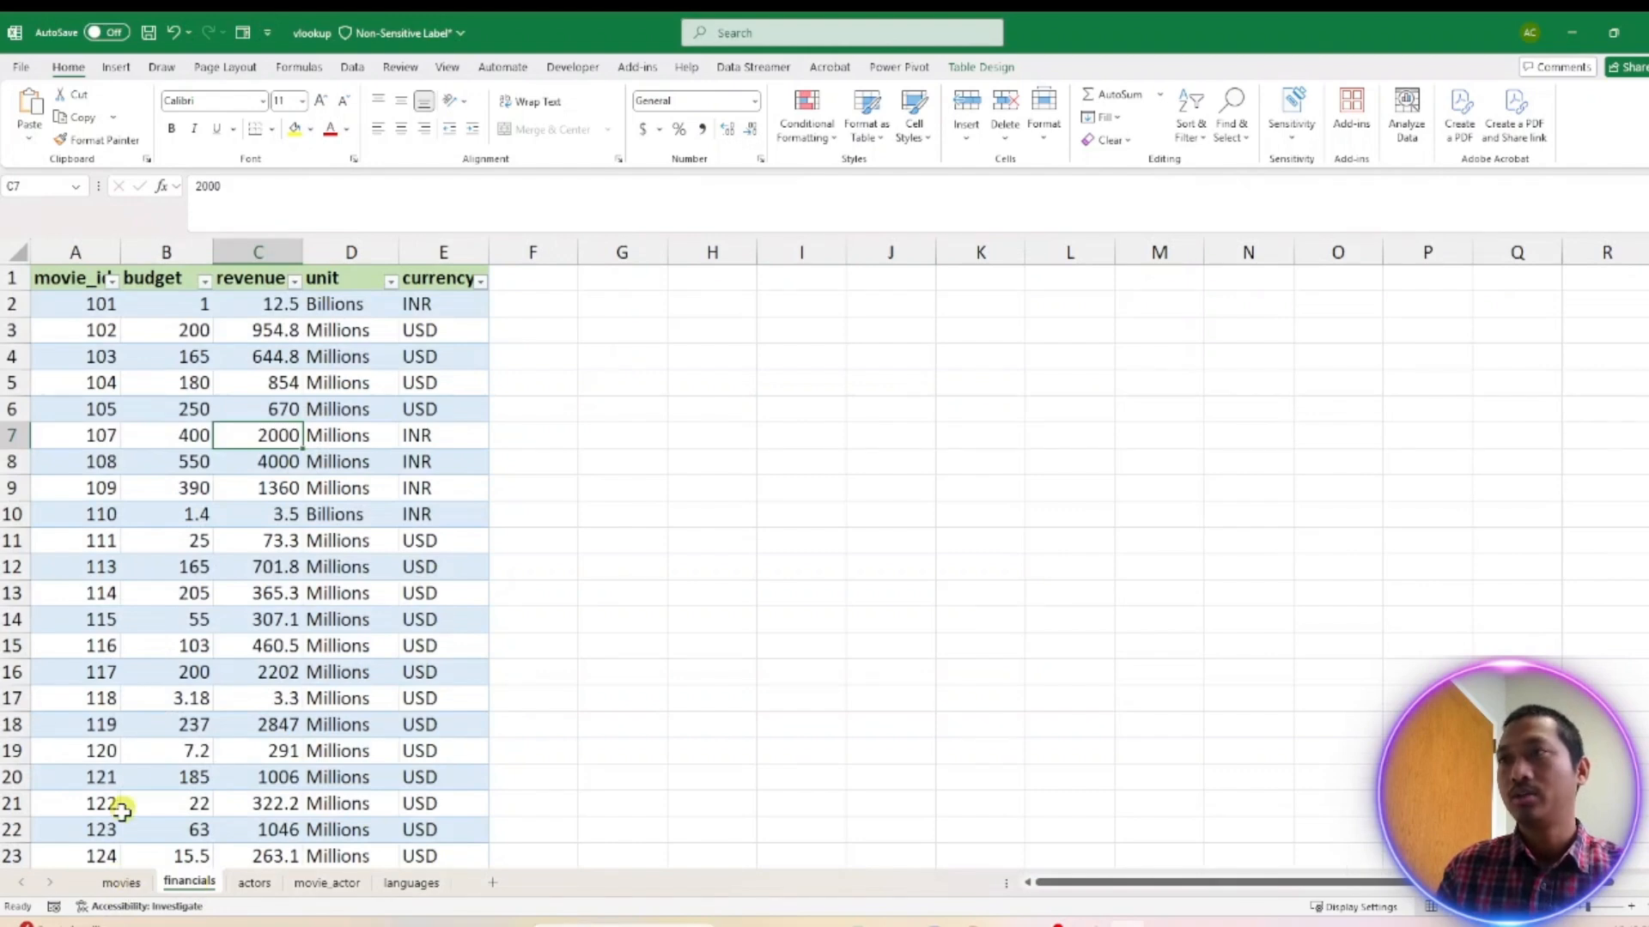
click(121, 885)
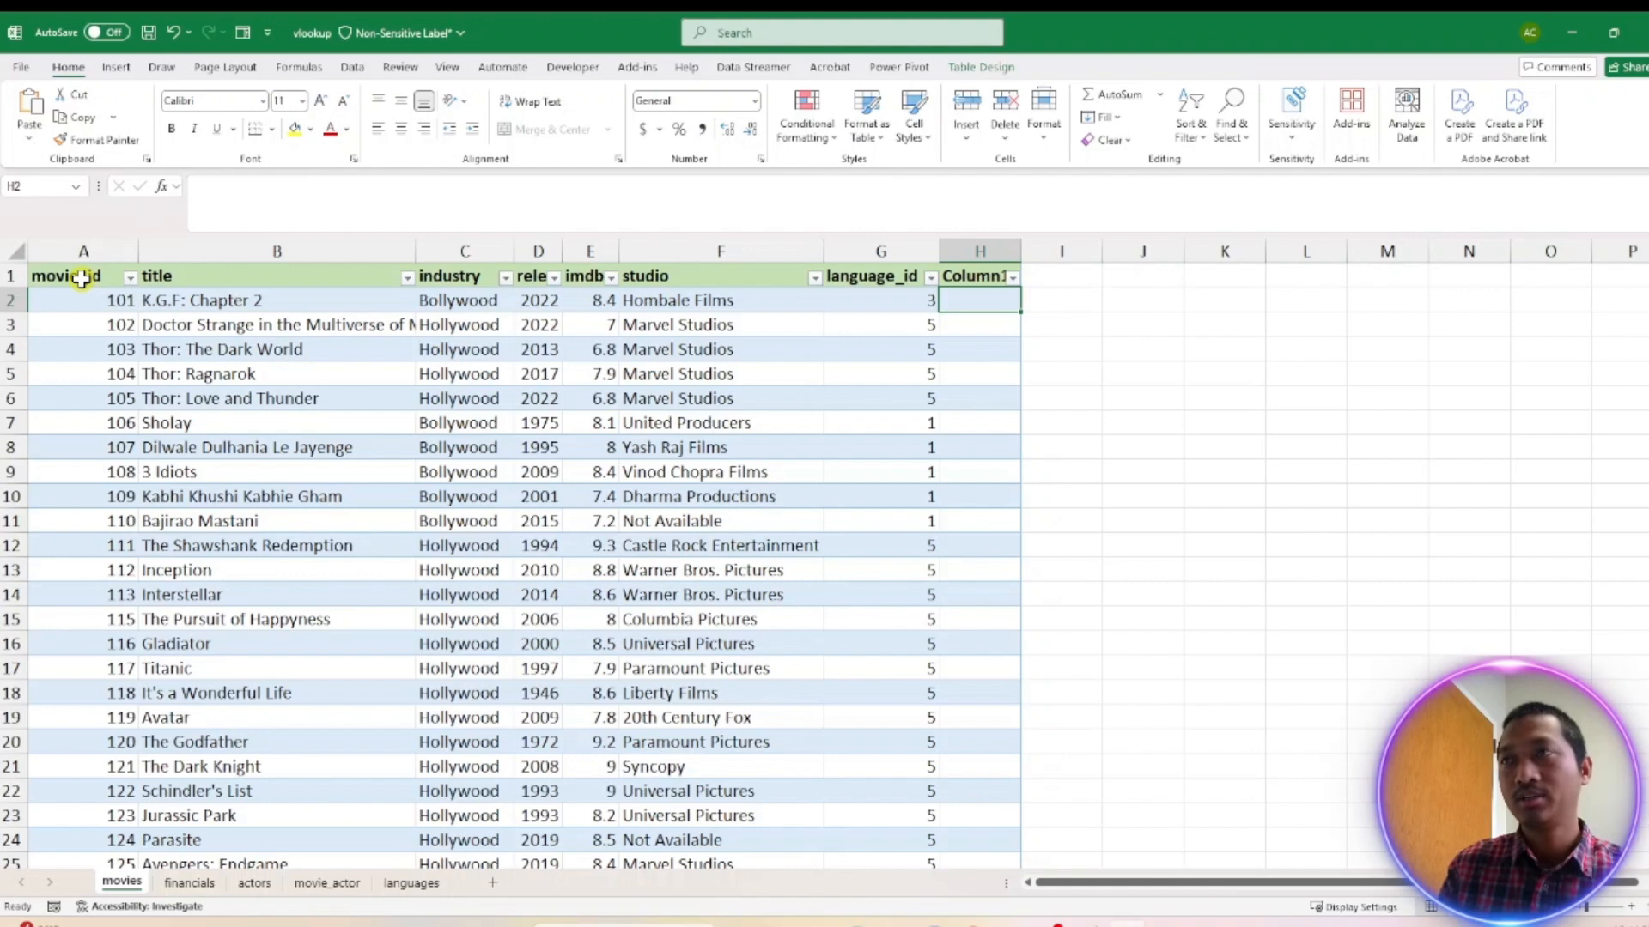
click(188, 884)
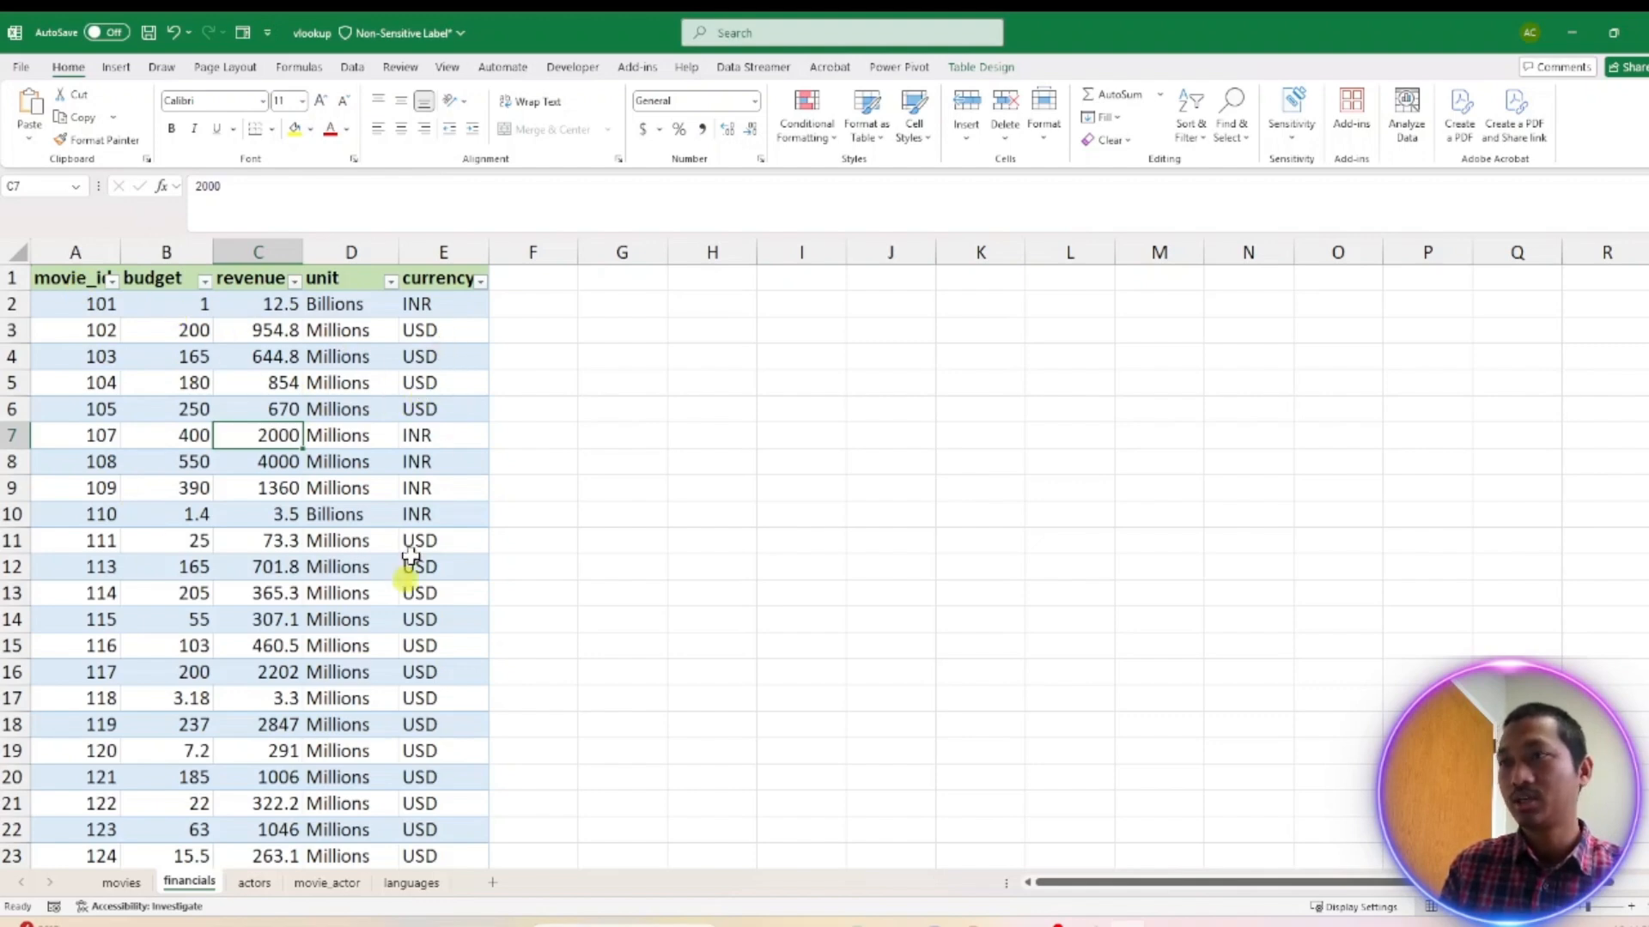
click(121, 884)
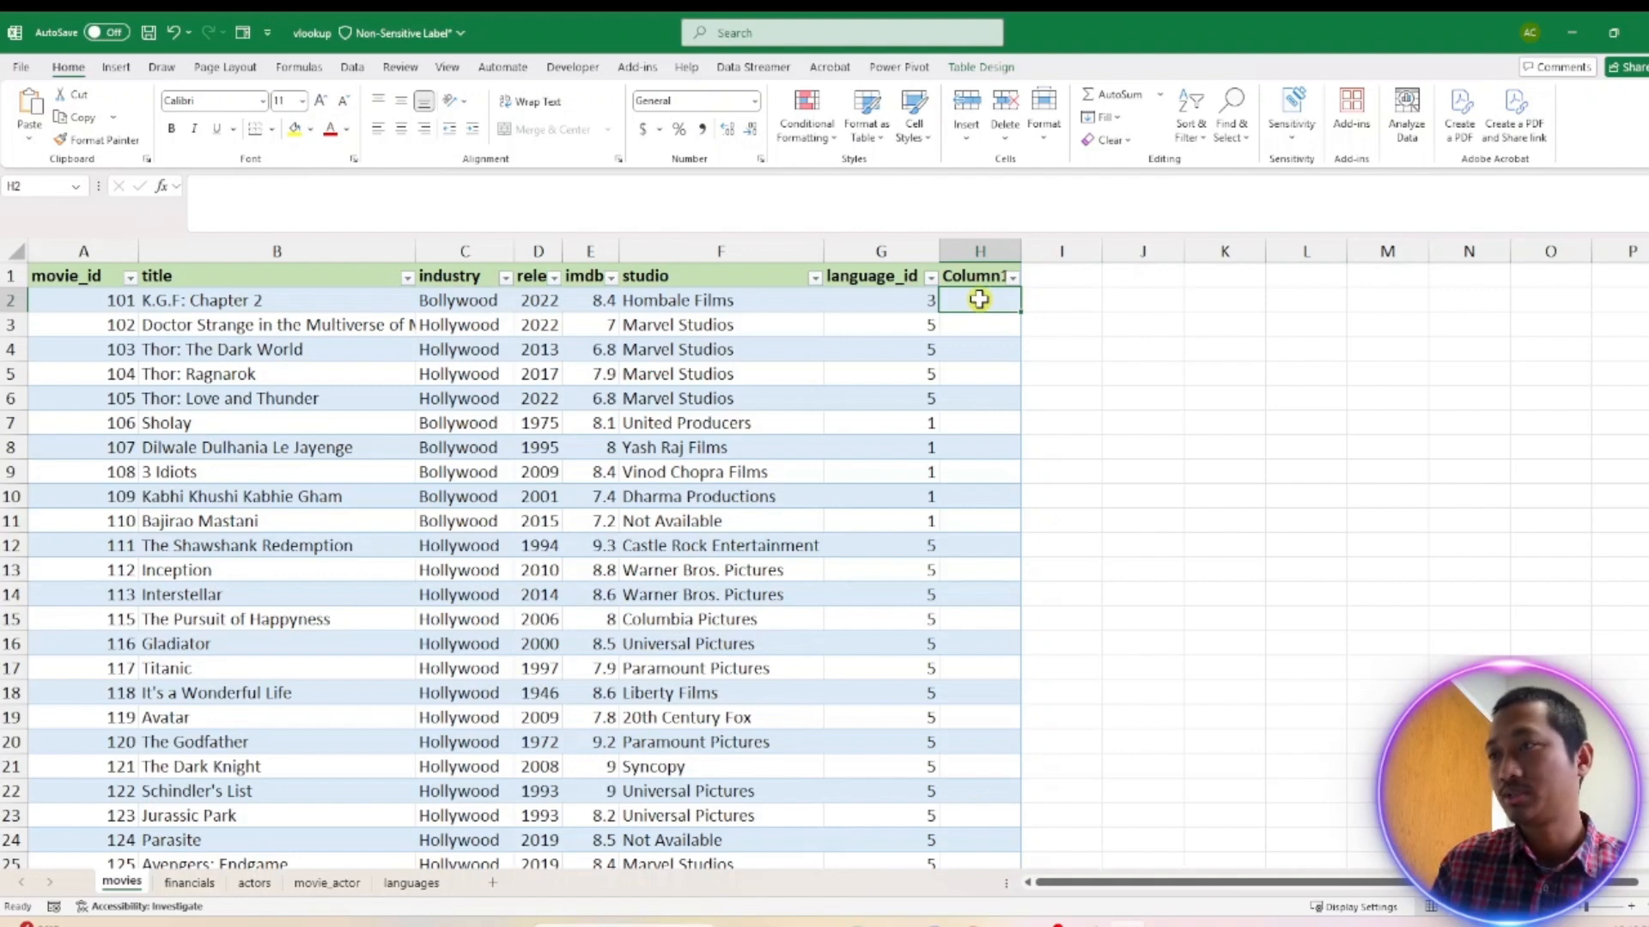
Delete the empty Column1 column at the end of the movies table
click(978, 248)
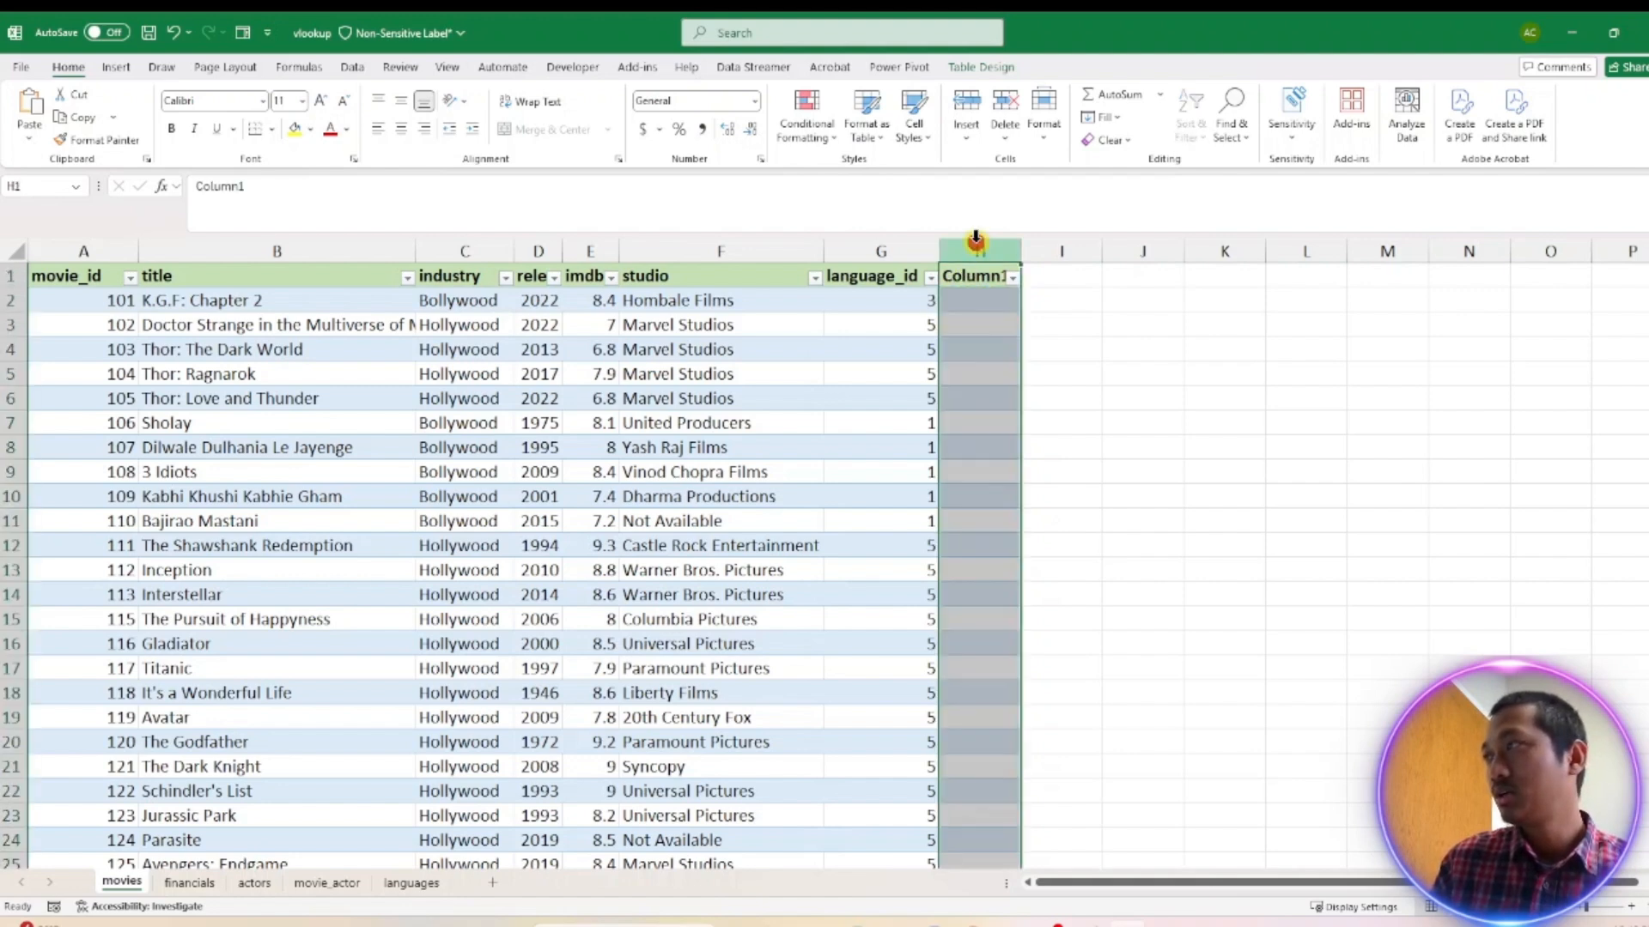
right_click(996, 328)
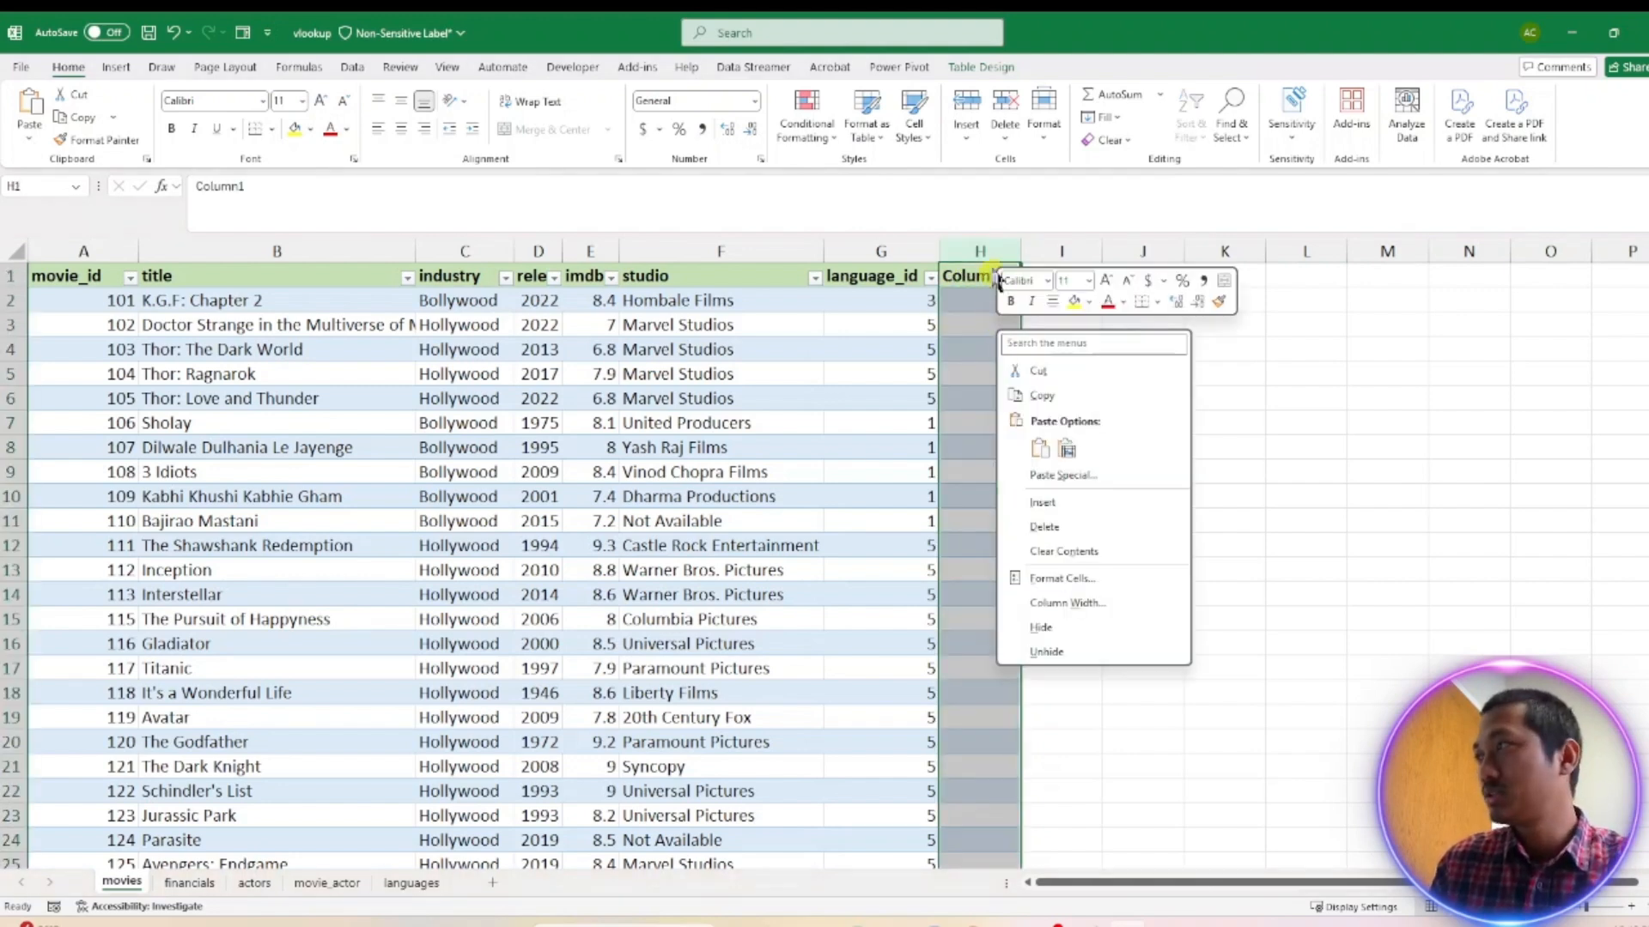
click(1044, 527)
click(869, 325)
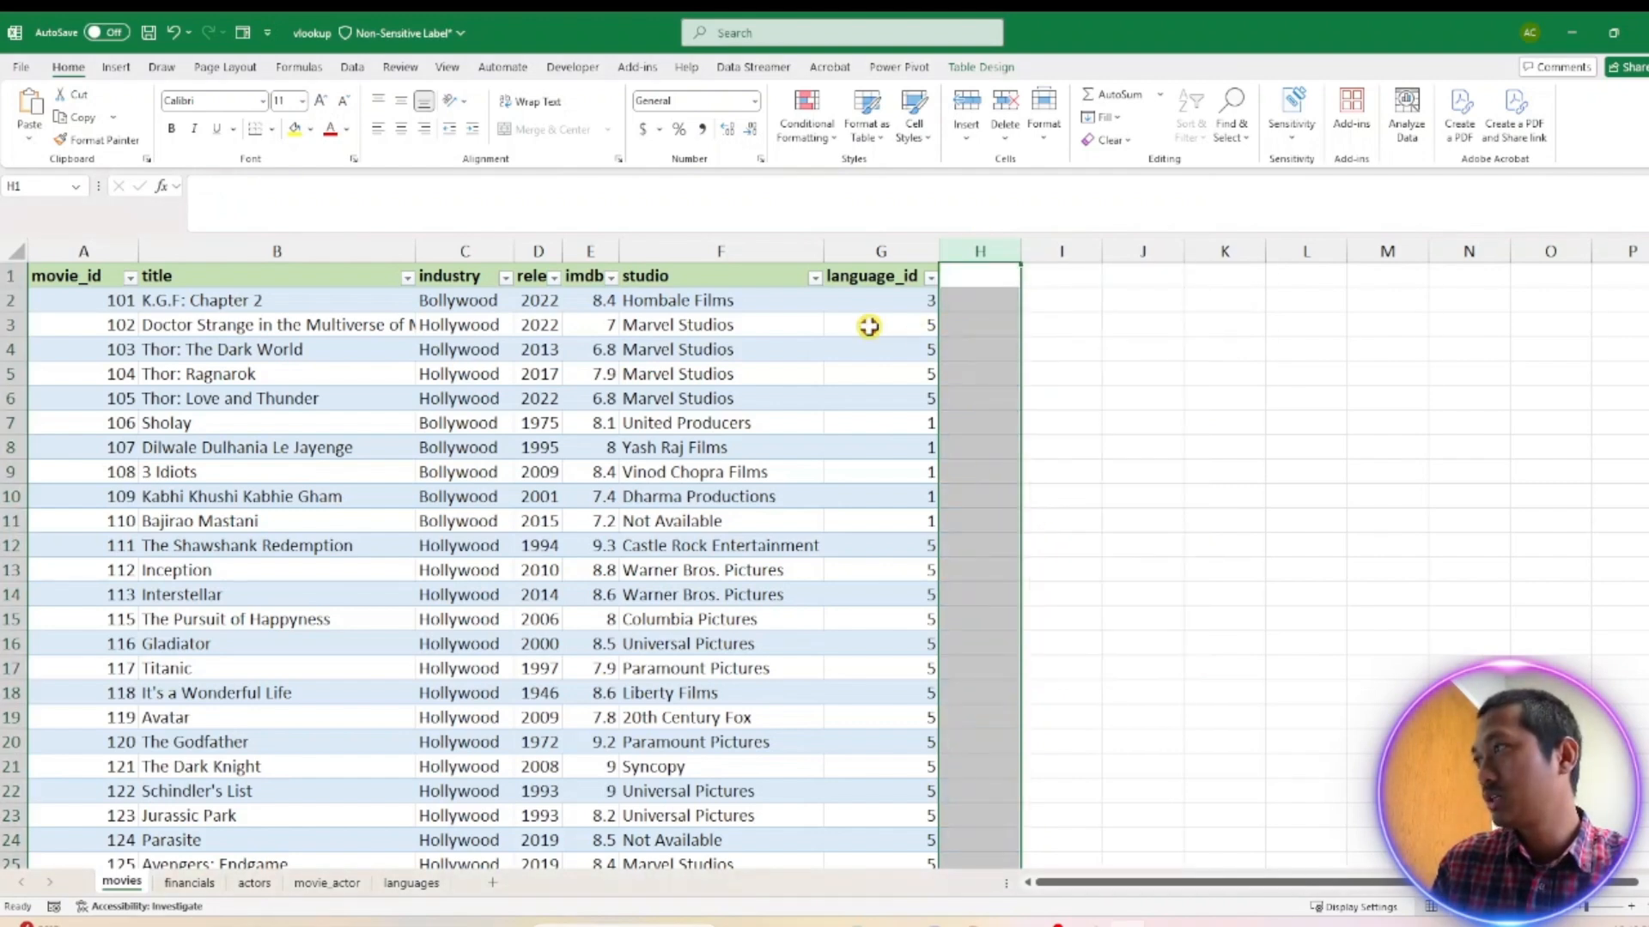
Add a new column to the movies table by entering the header "budget" in H1, beside language_id
click(955, 275)
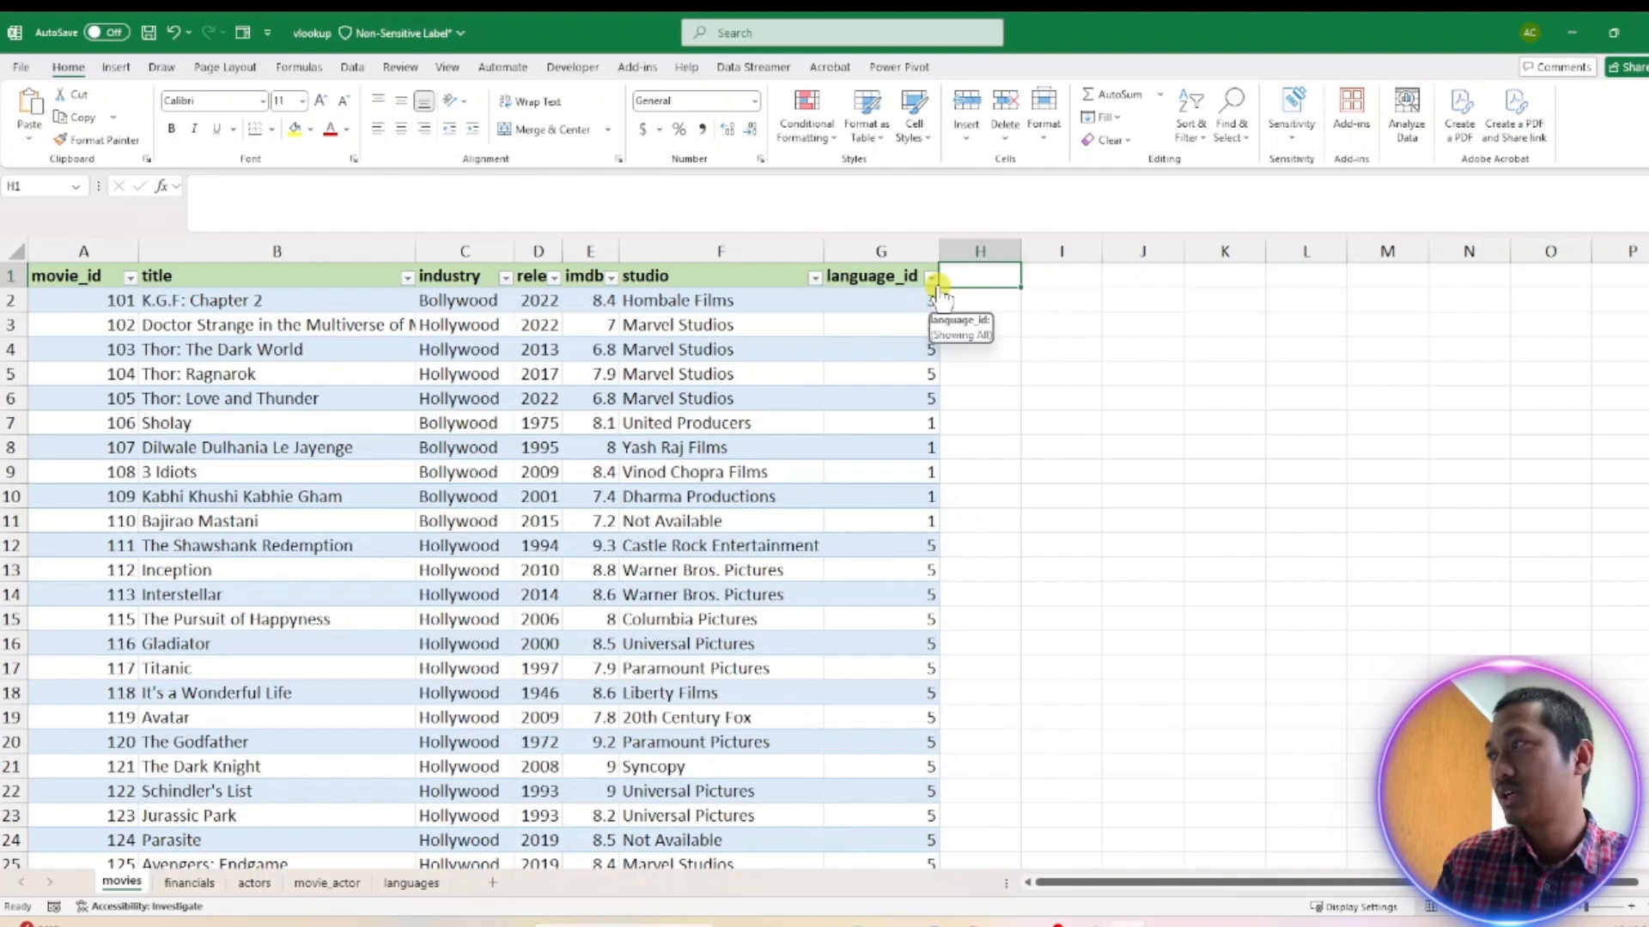
key(Down)
key(Down)
key(Down)
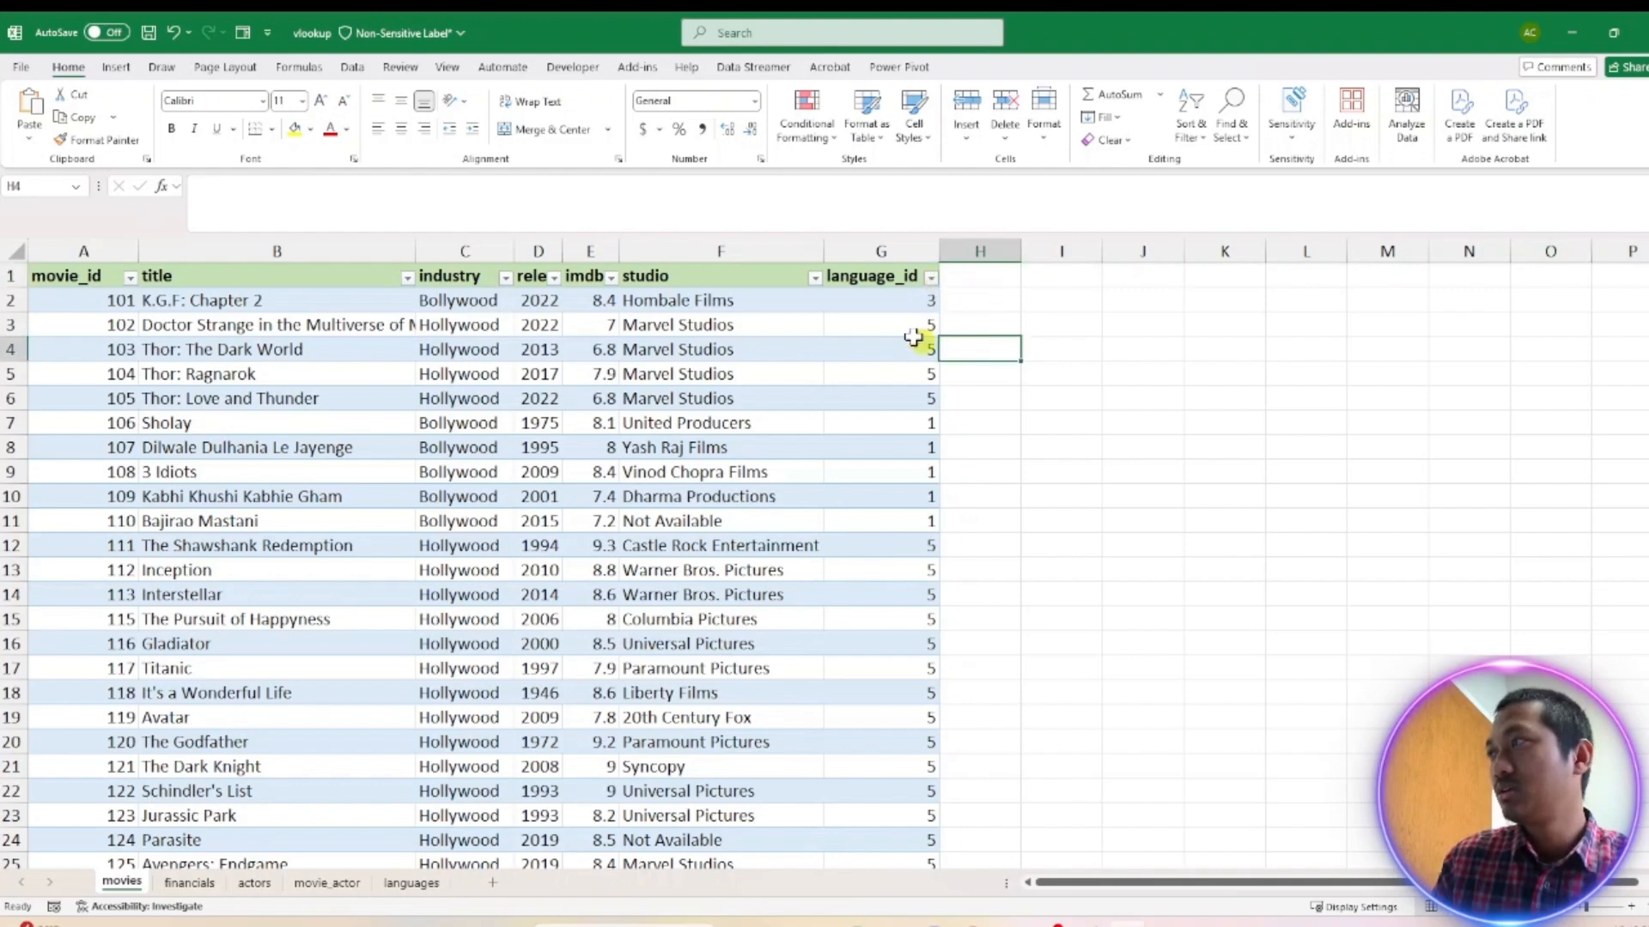
click(941, 286)
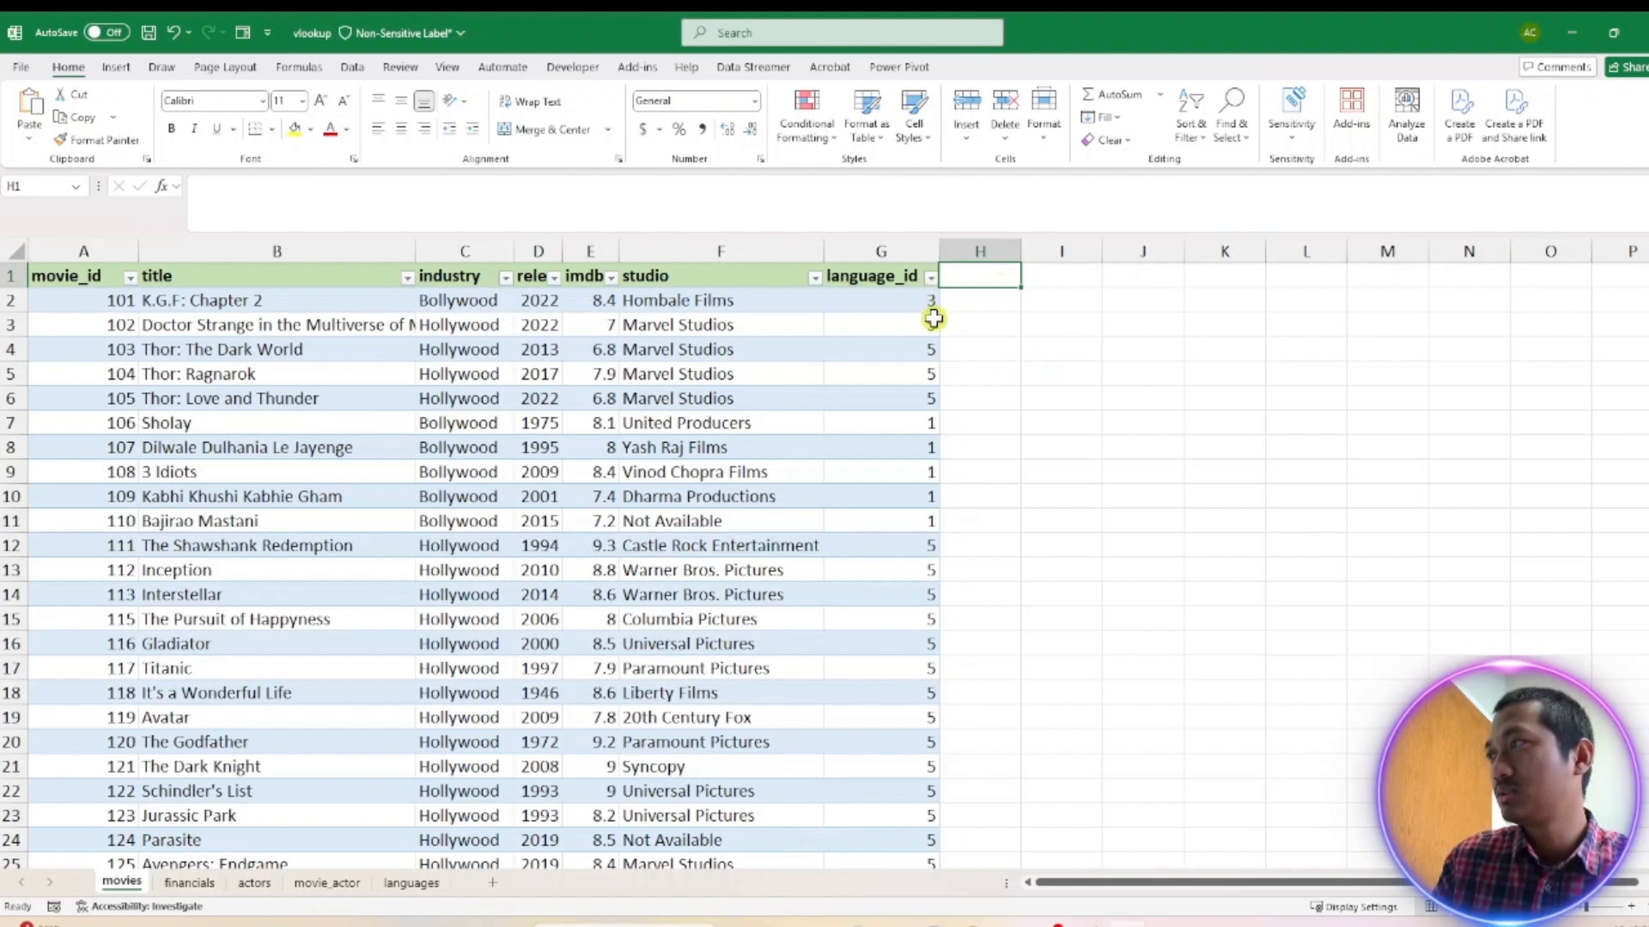
click(931, 278)
click(962, 269)
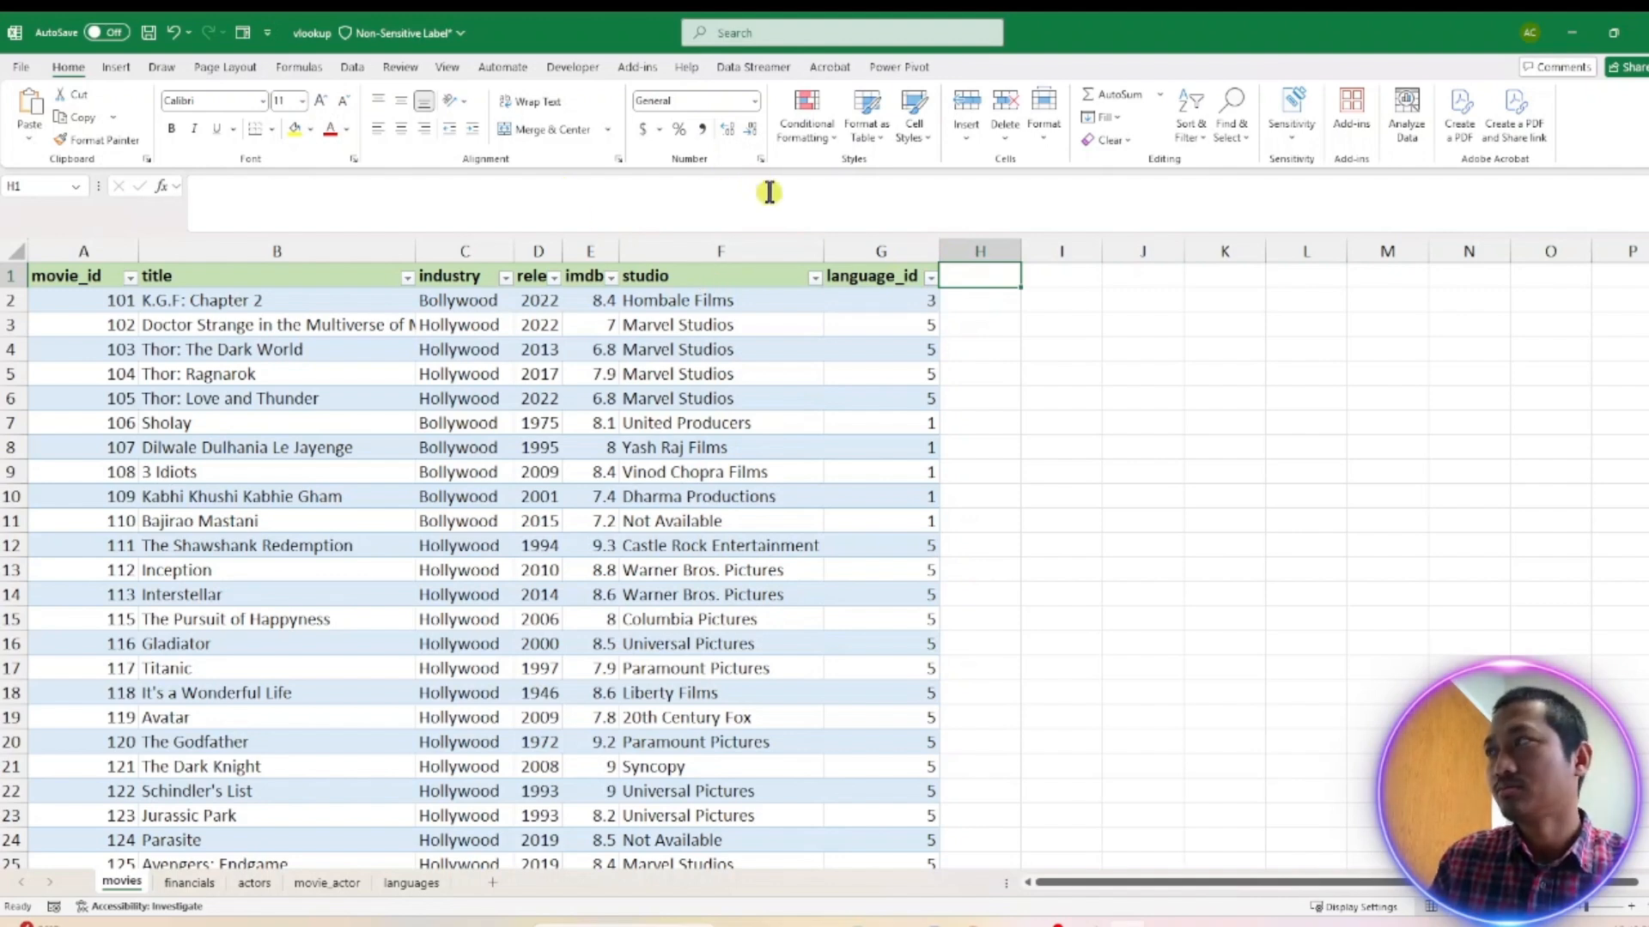
text(f)
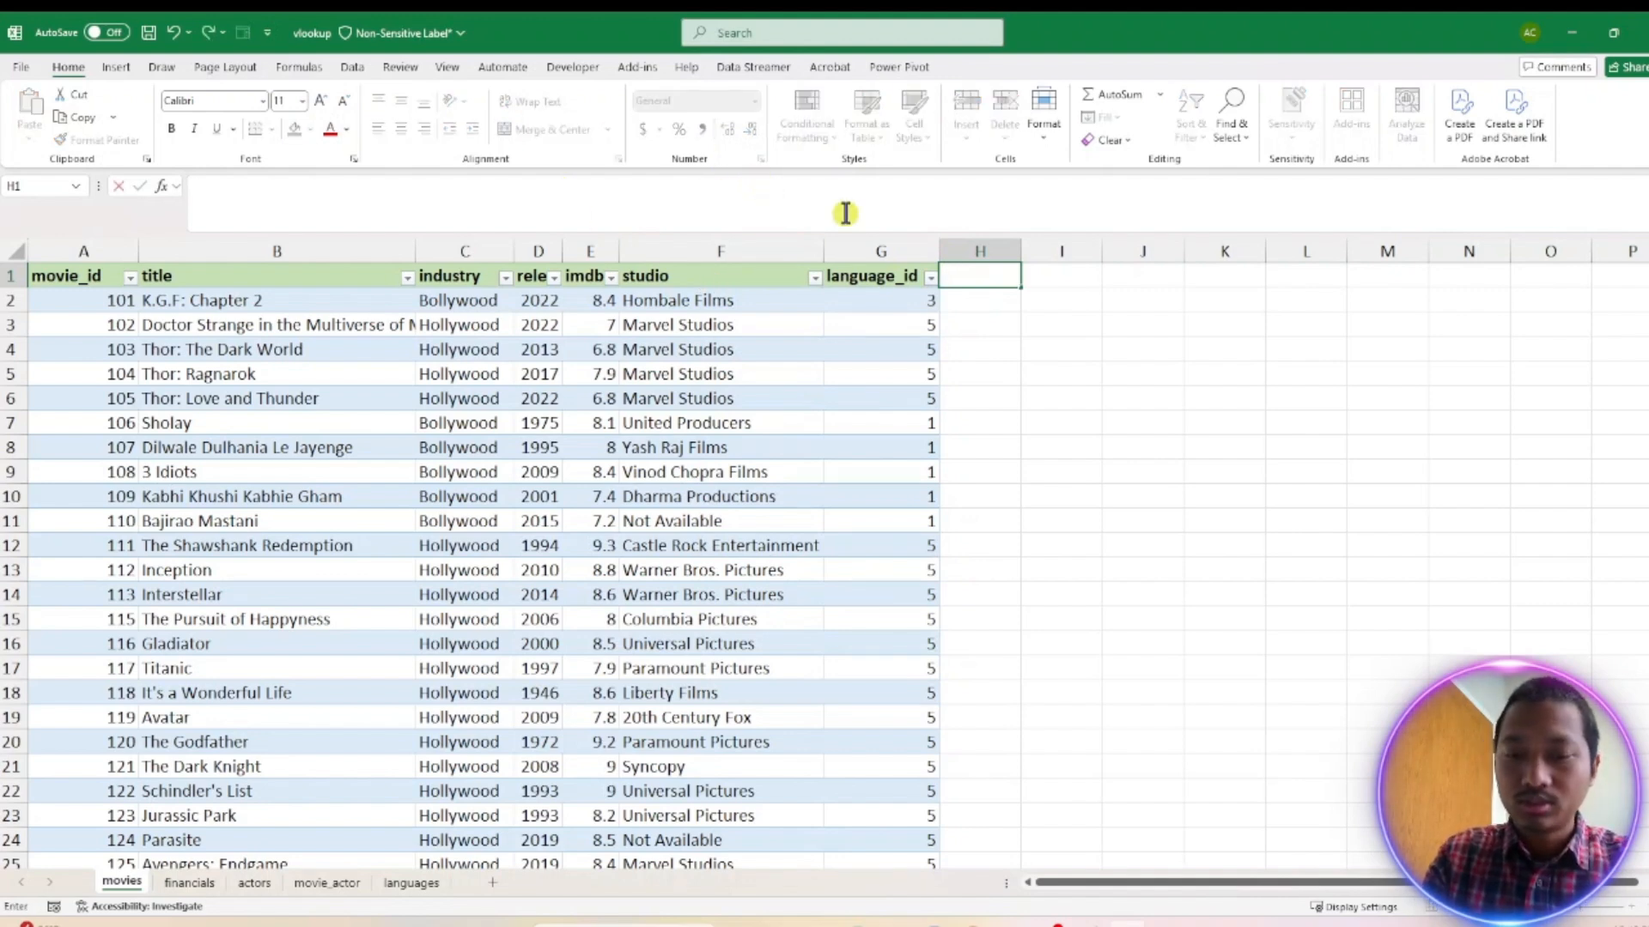
text(budget)
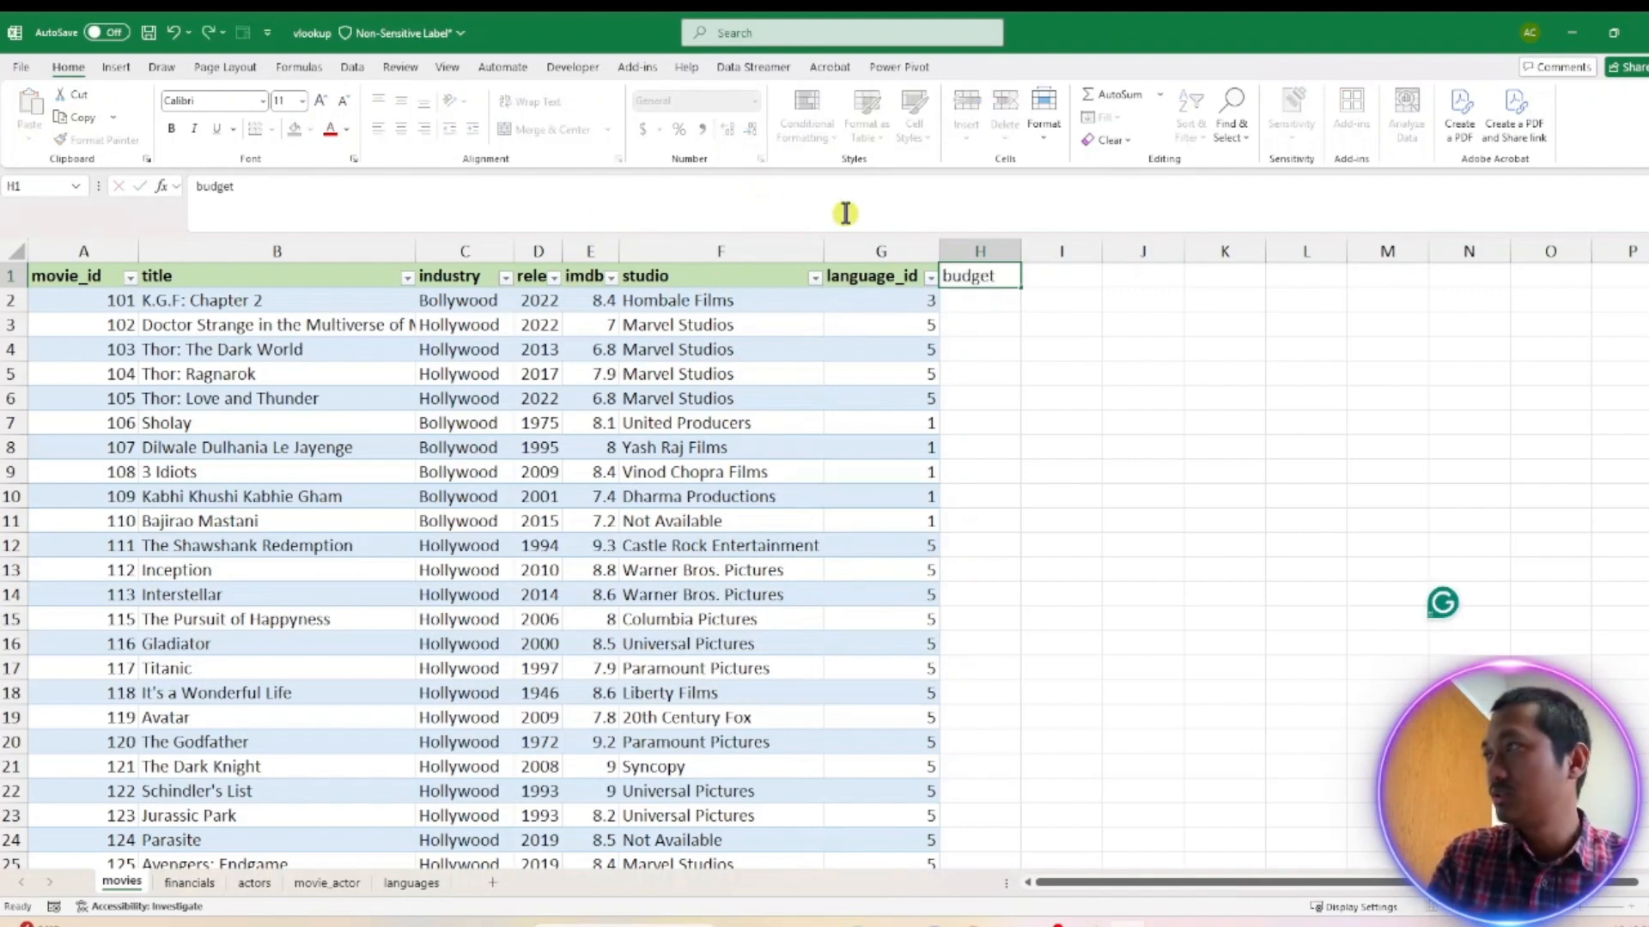
key(Return)
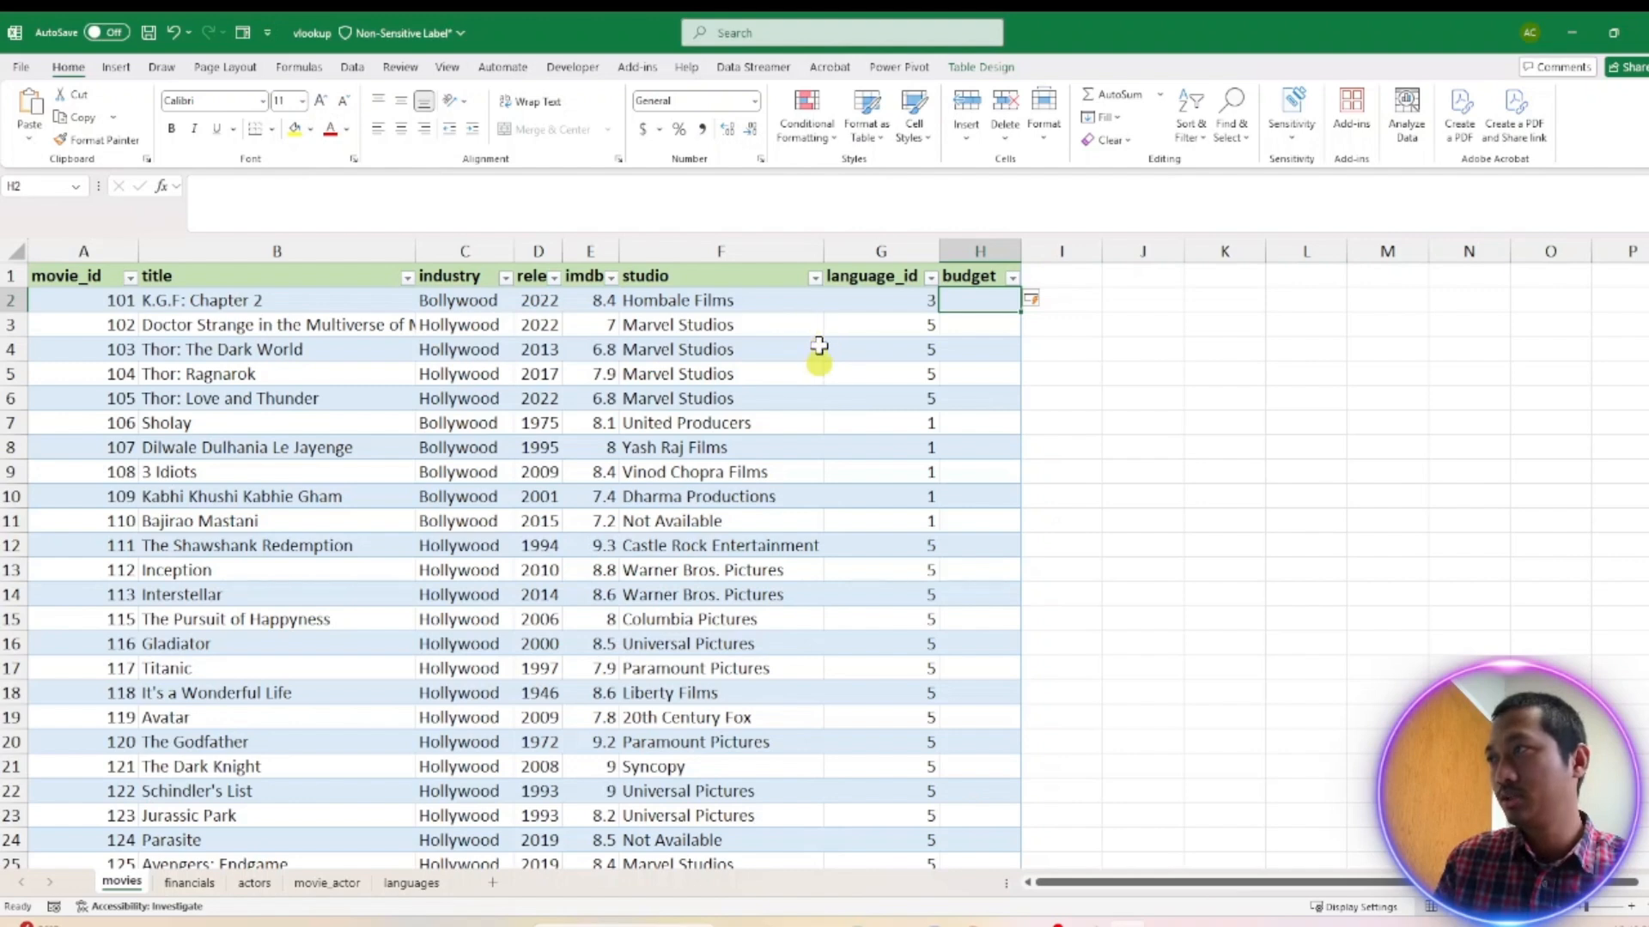
Start a VLOOKUP formula in H2 with the current row's movie_id, [@[movie_id]], as the lookup value
scroll(1285, 320, up, 2)
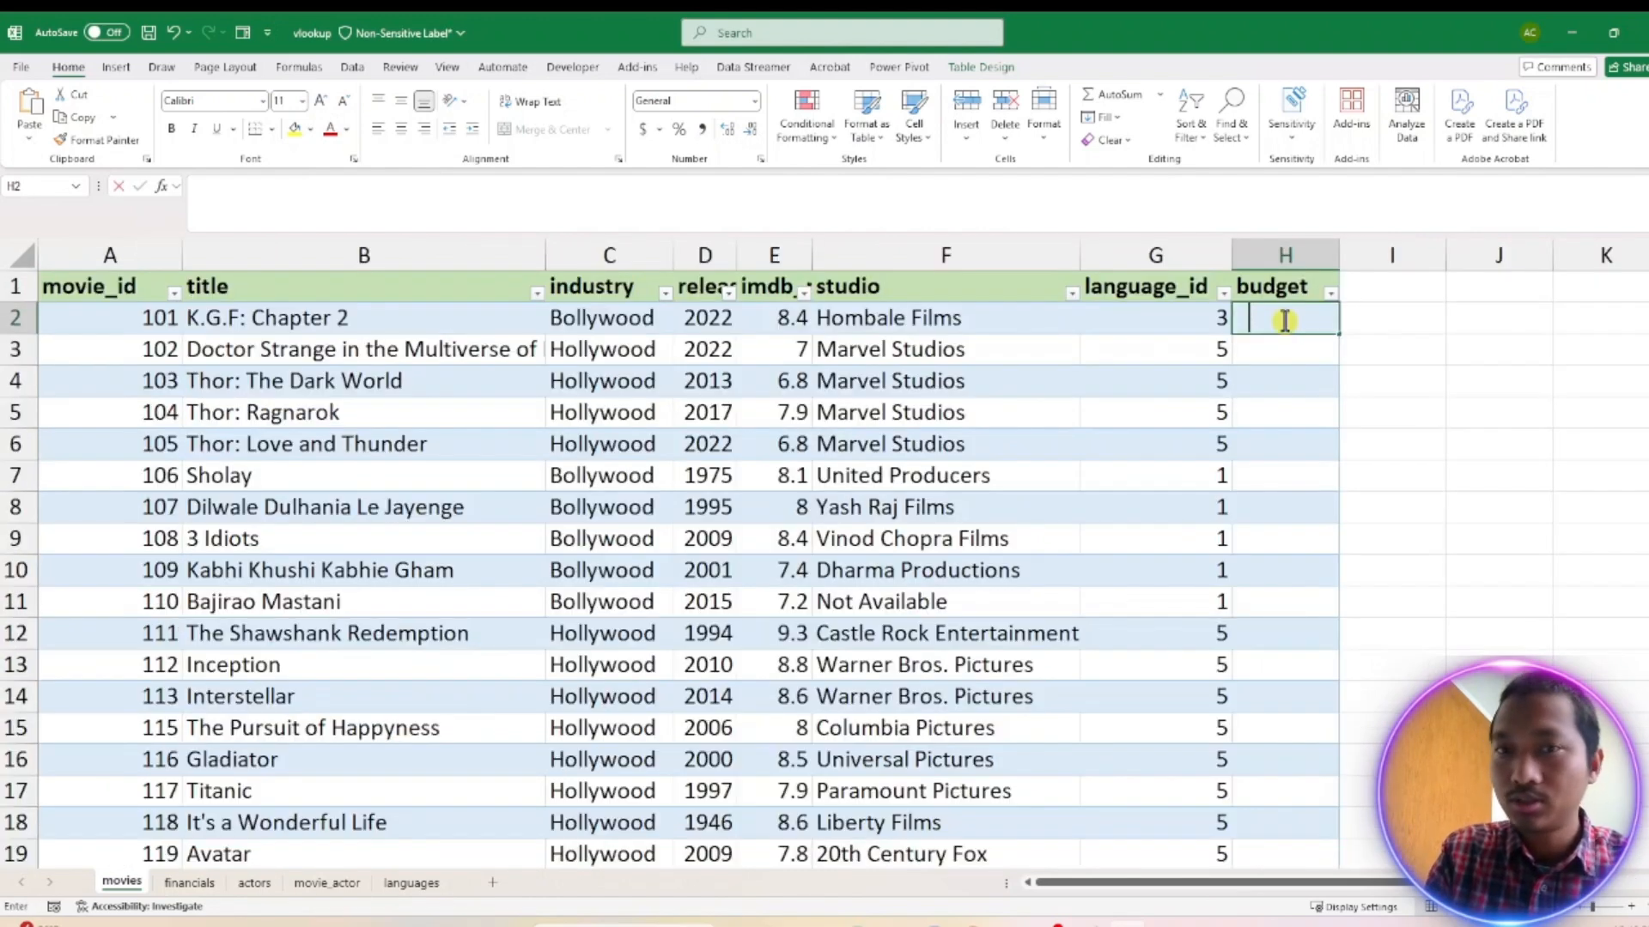
text(=)
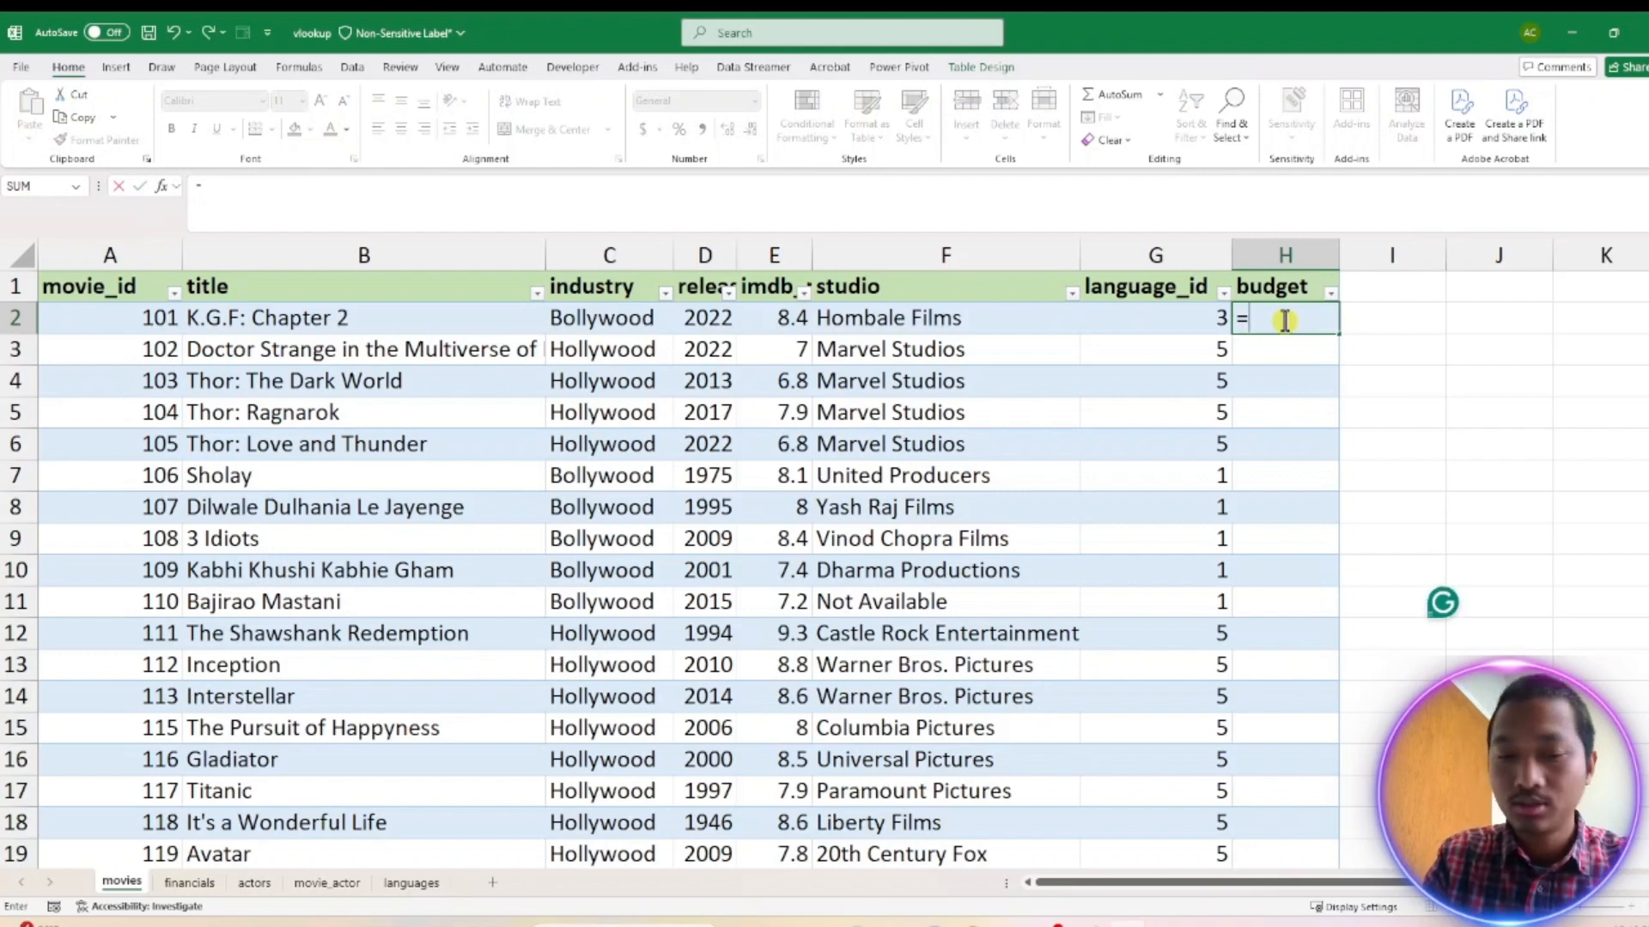
text(vlookup)
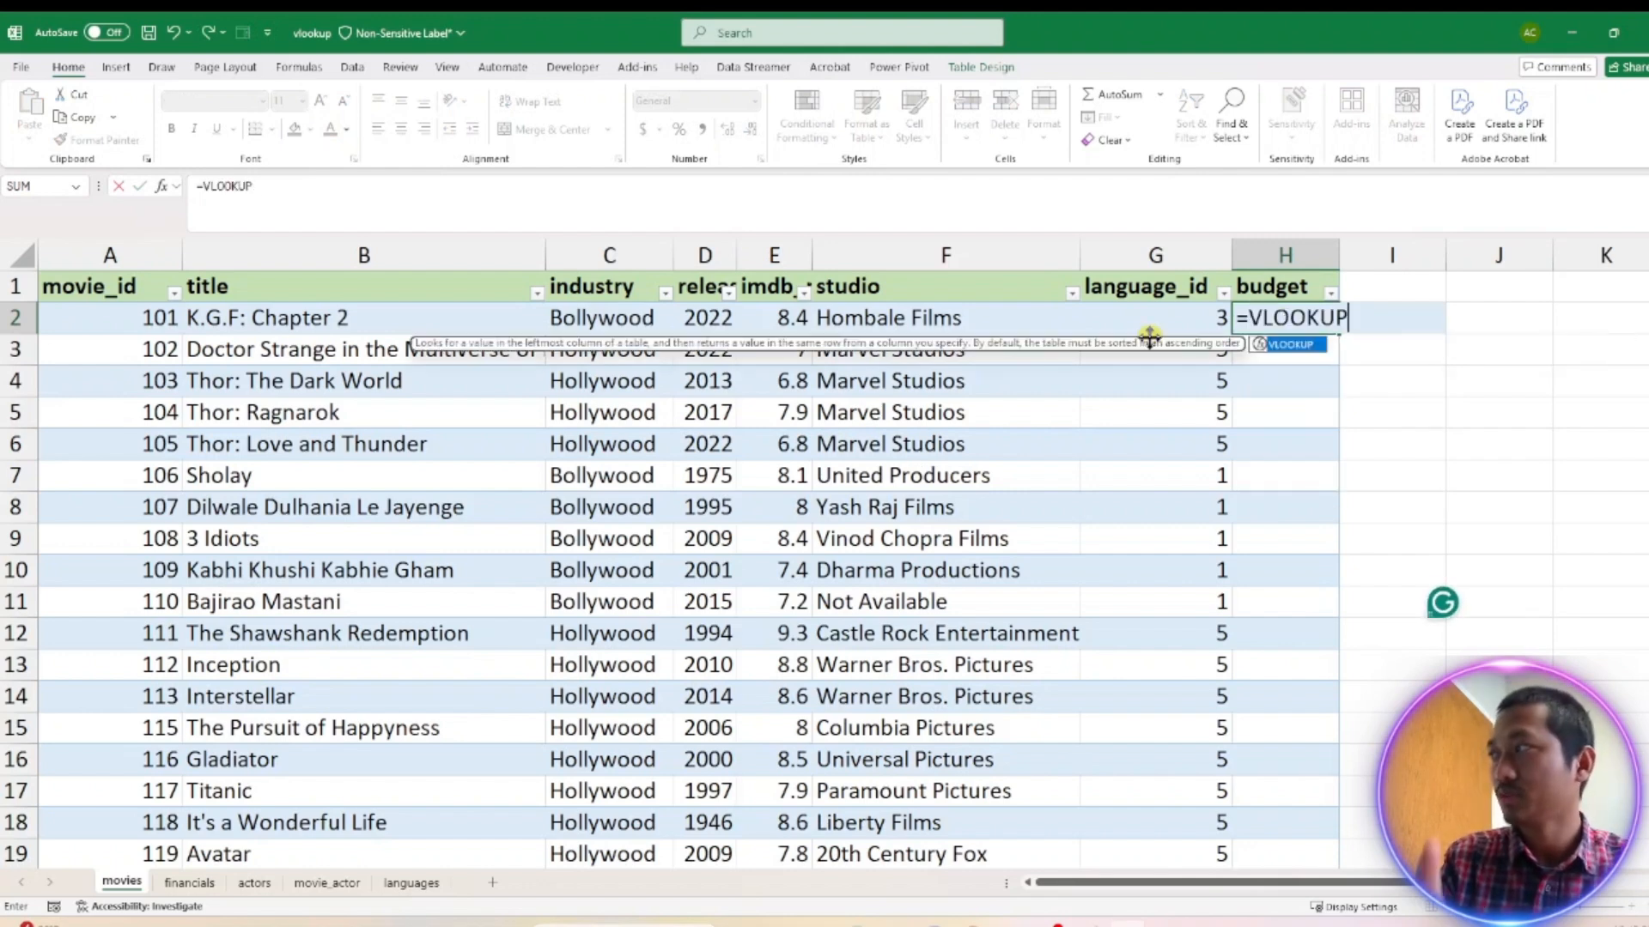
key(Tab)
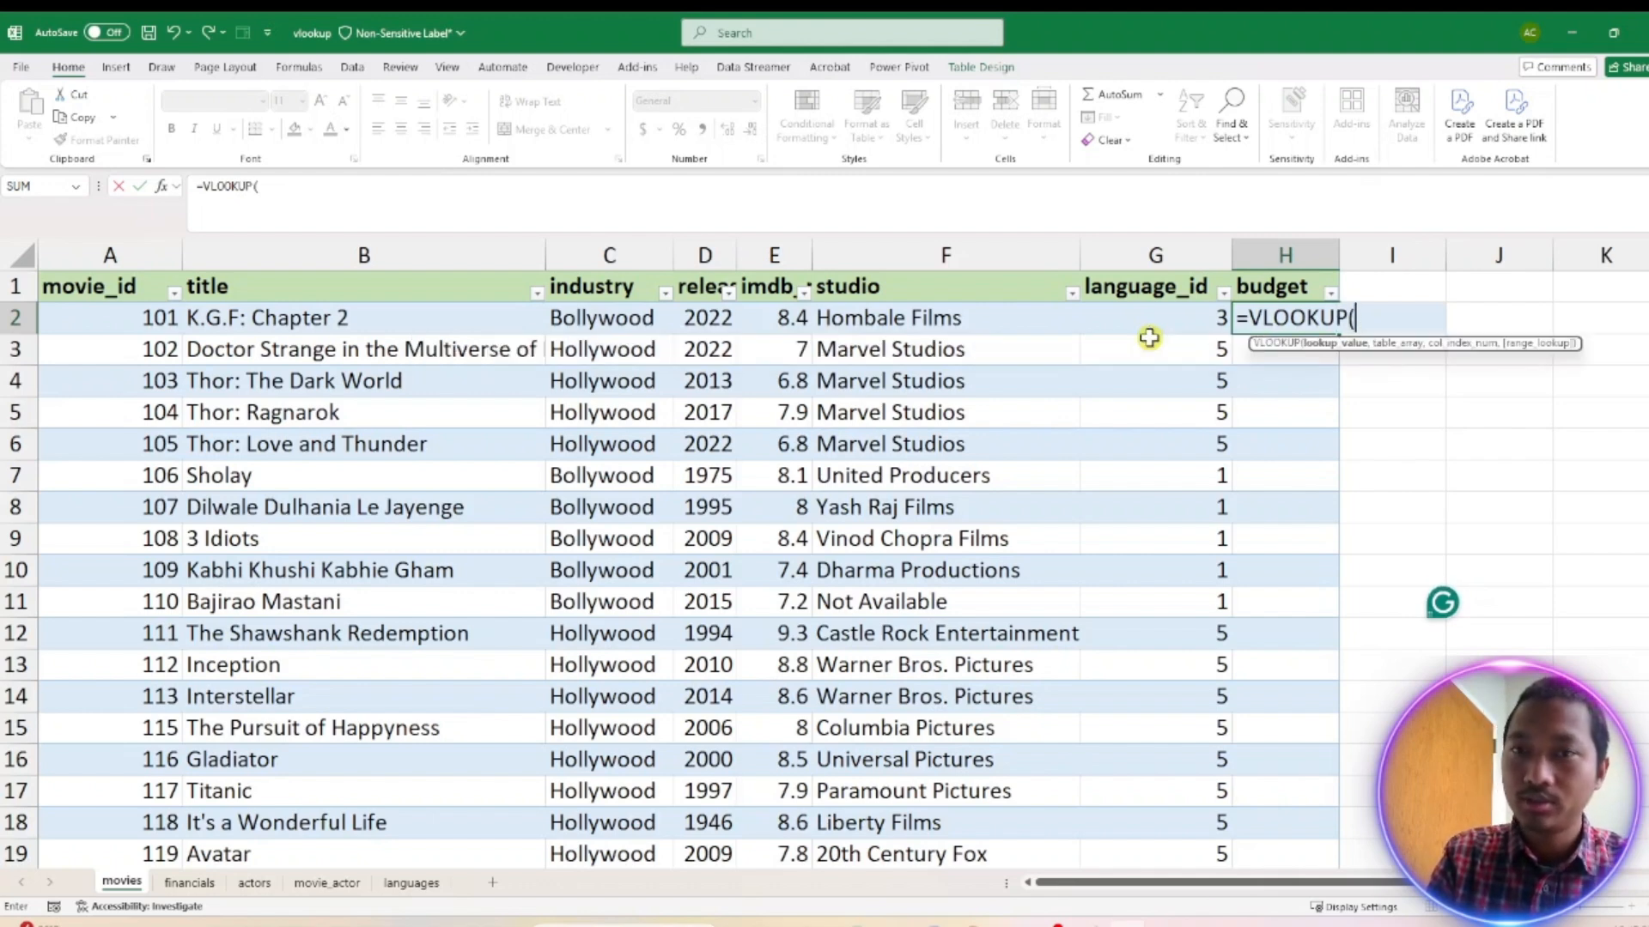
text([)
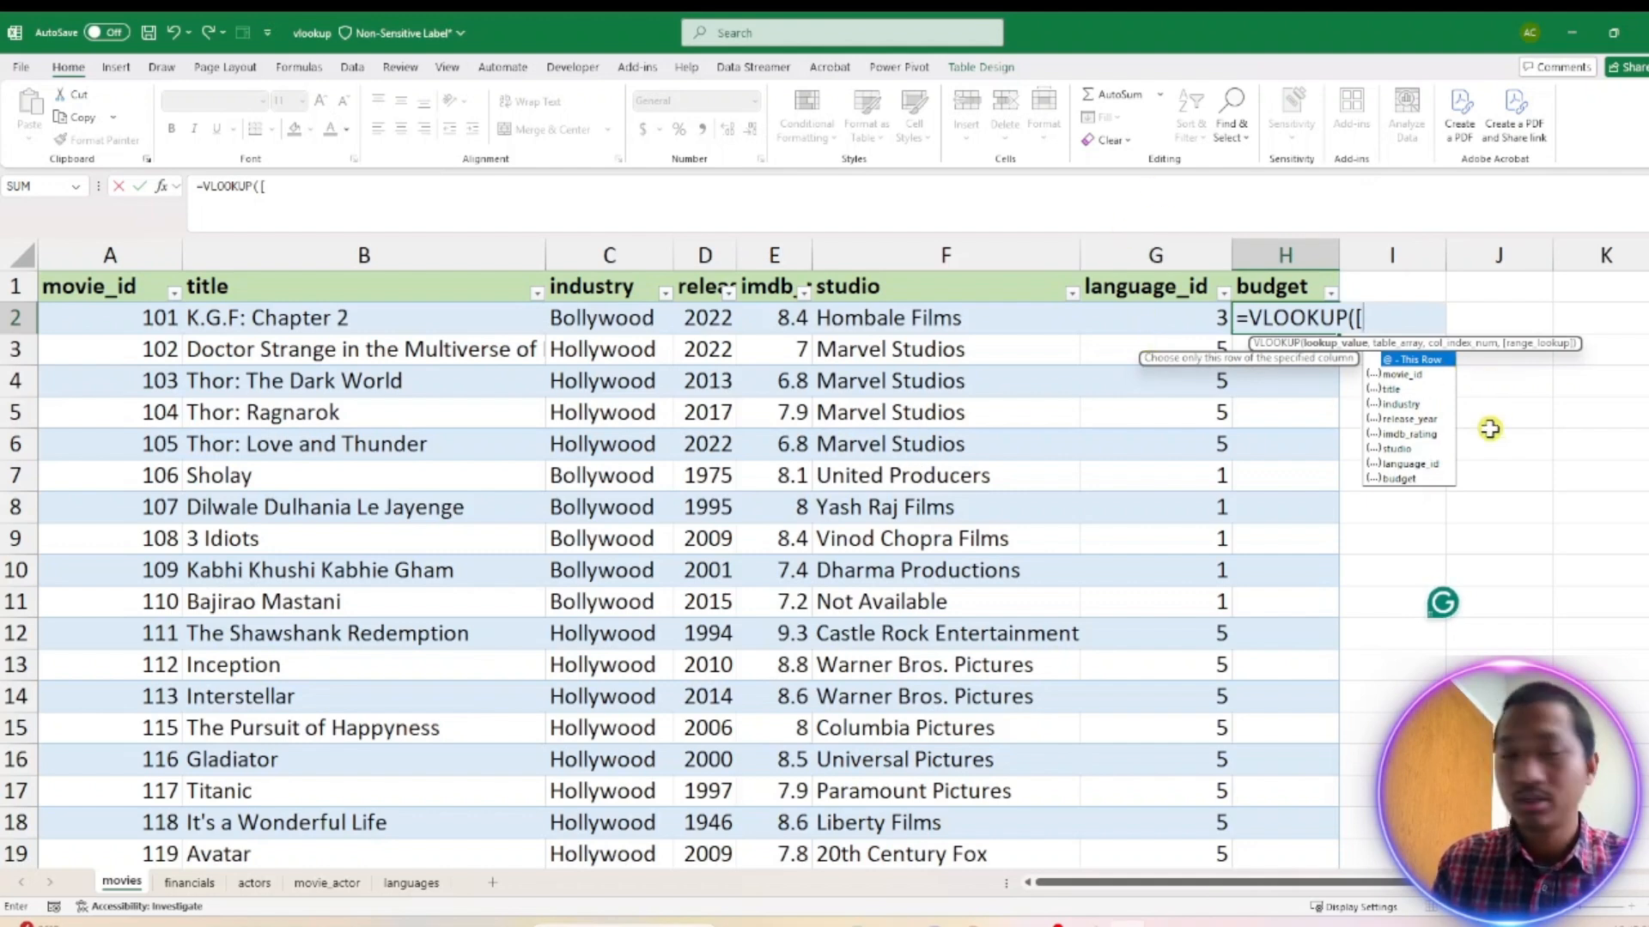
text(@)
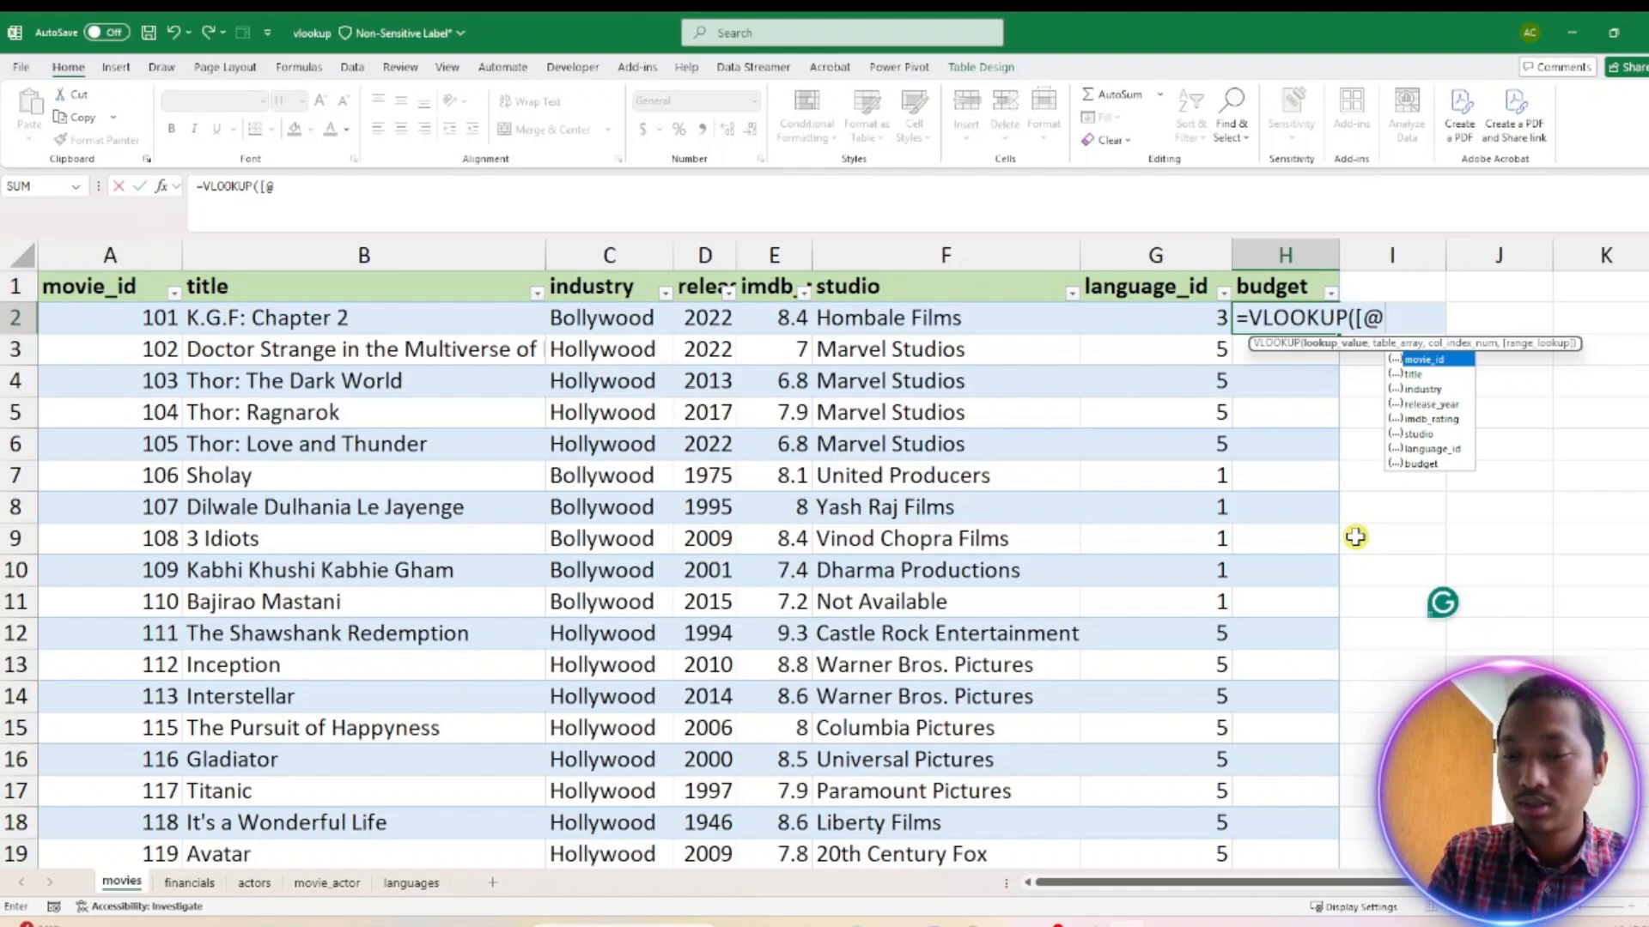
text([)
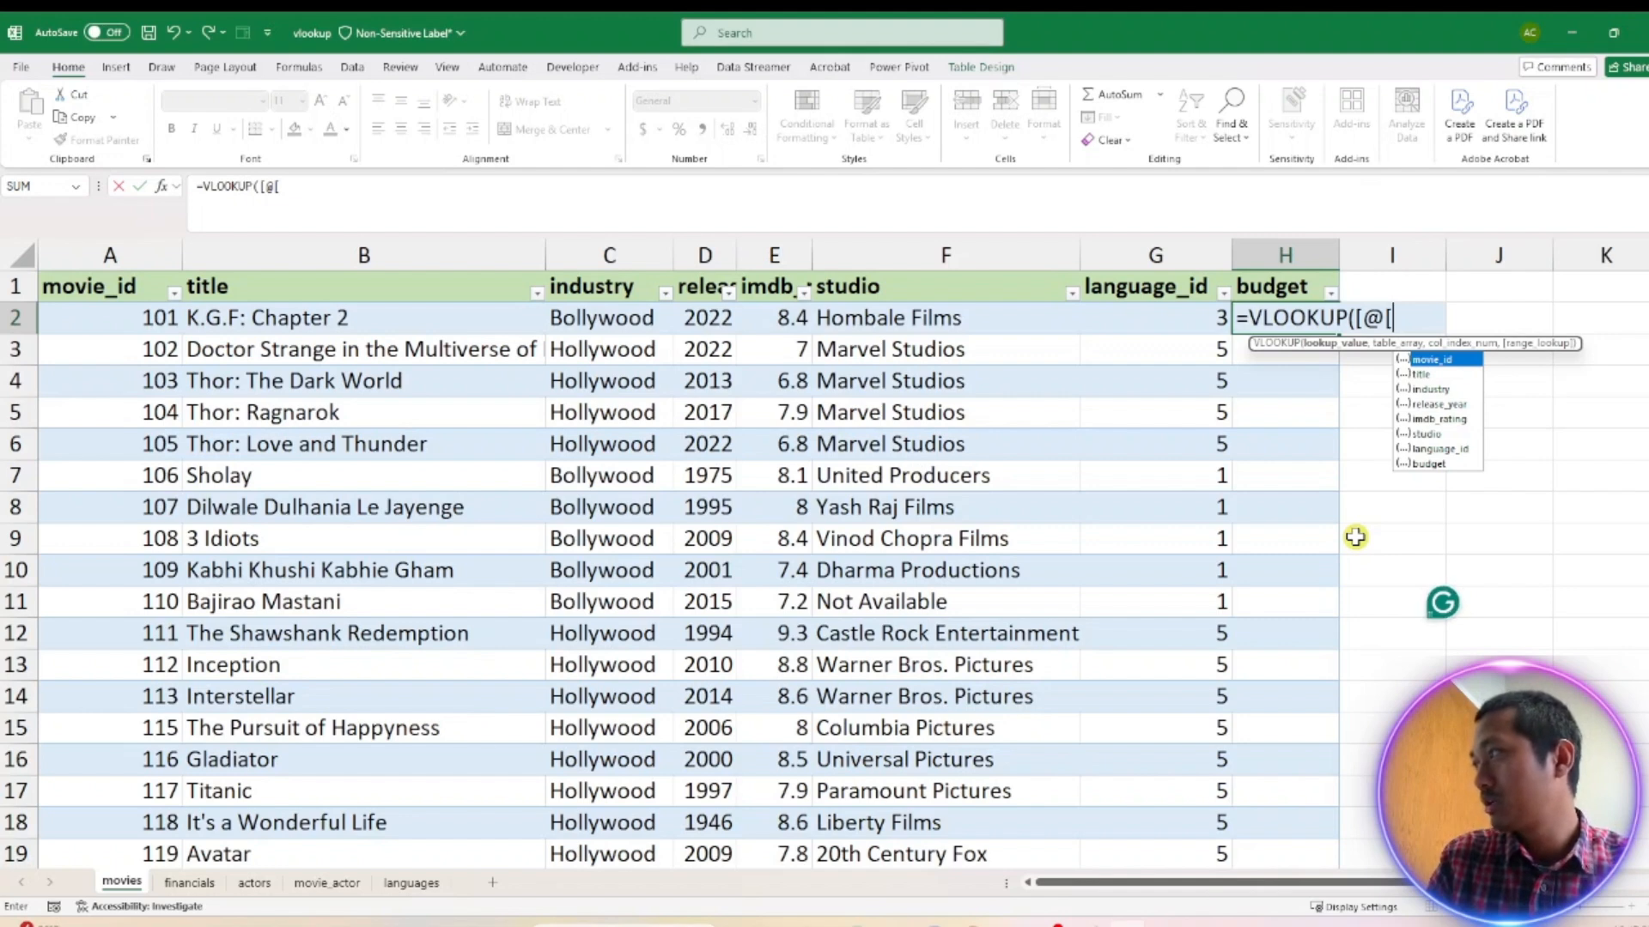
key(Tab)
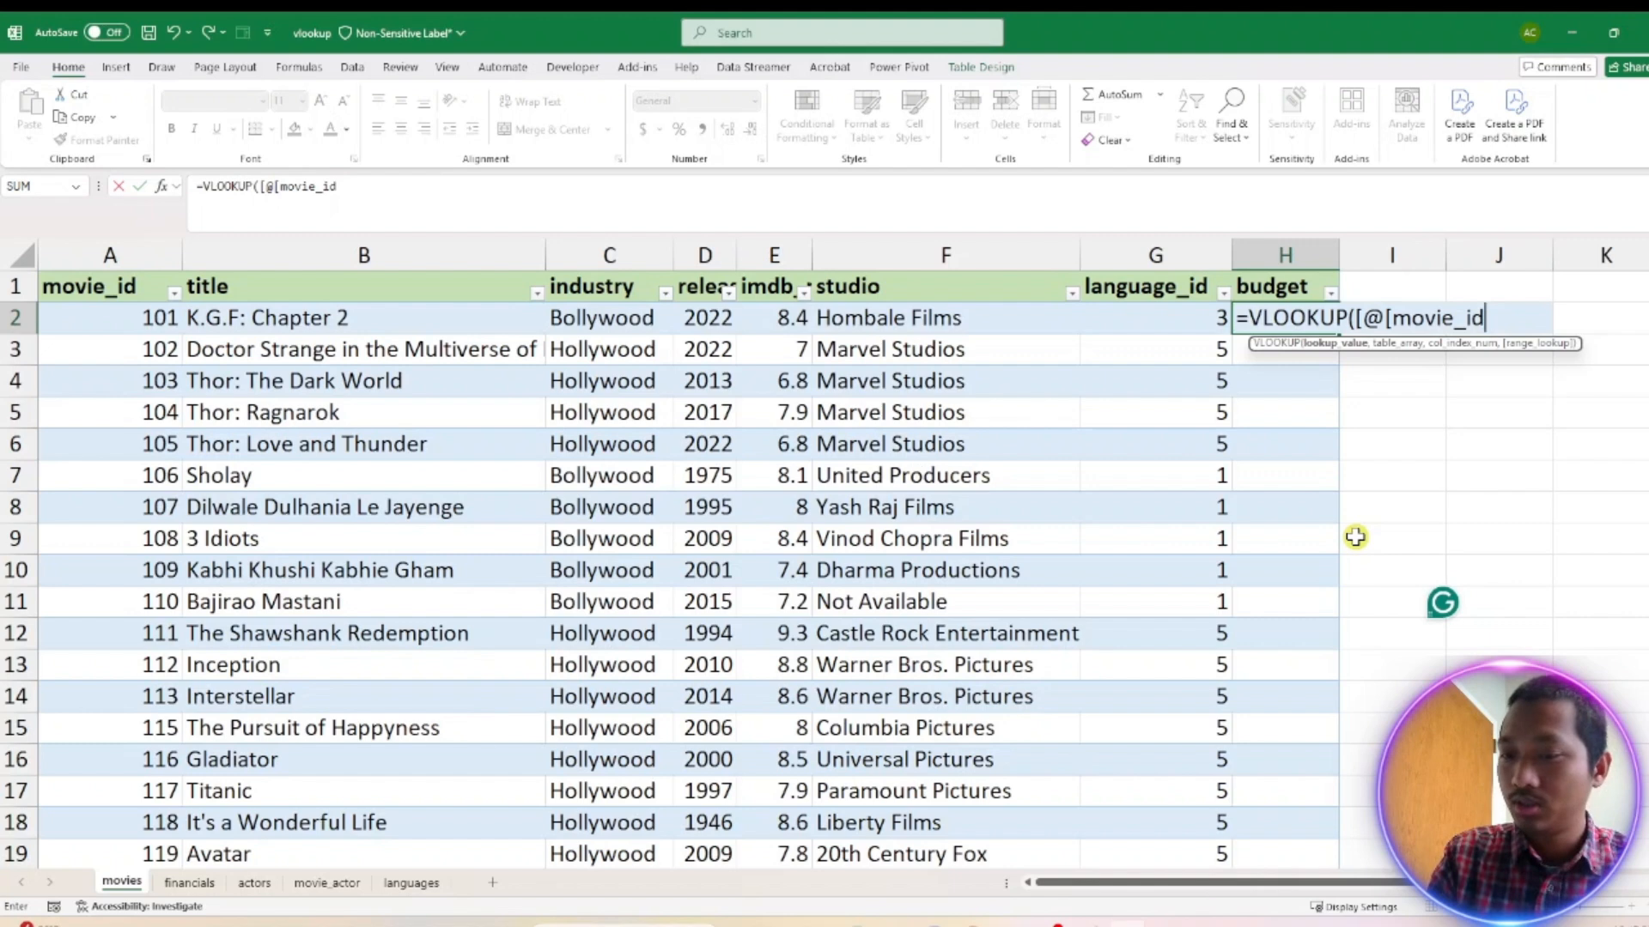
text(])
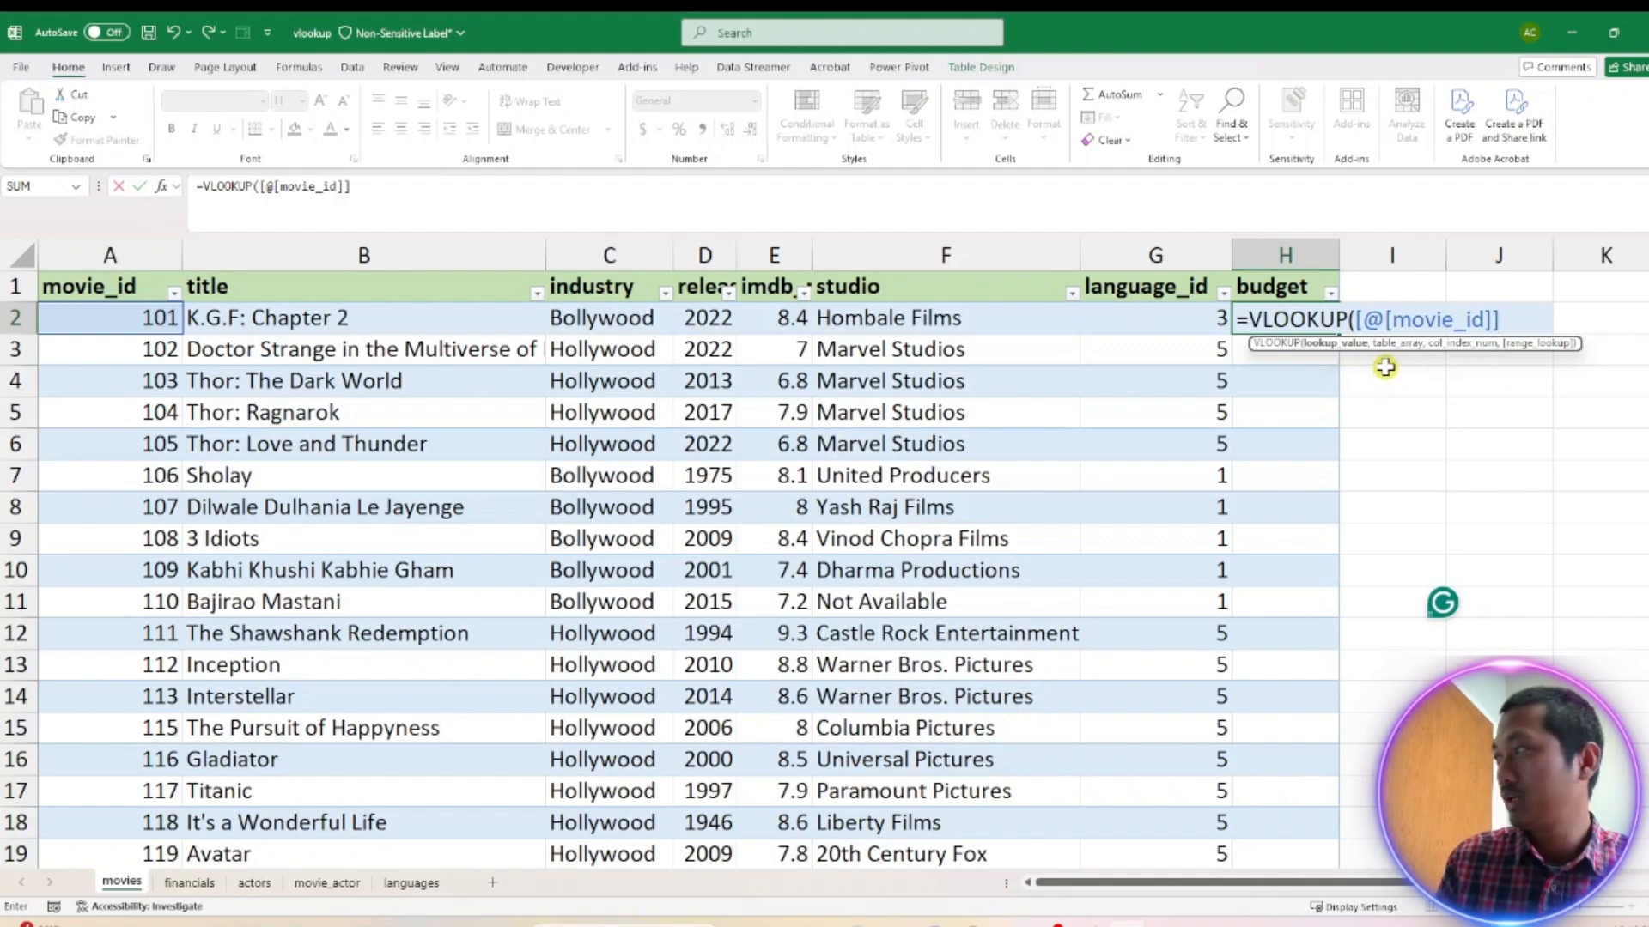
Set the VLOOKUP table array to the entire Financials table, Financials[#All], and continue to the column index argument
text(,)
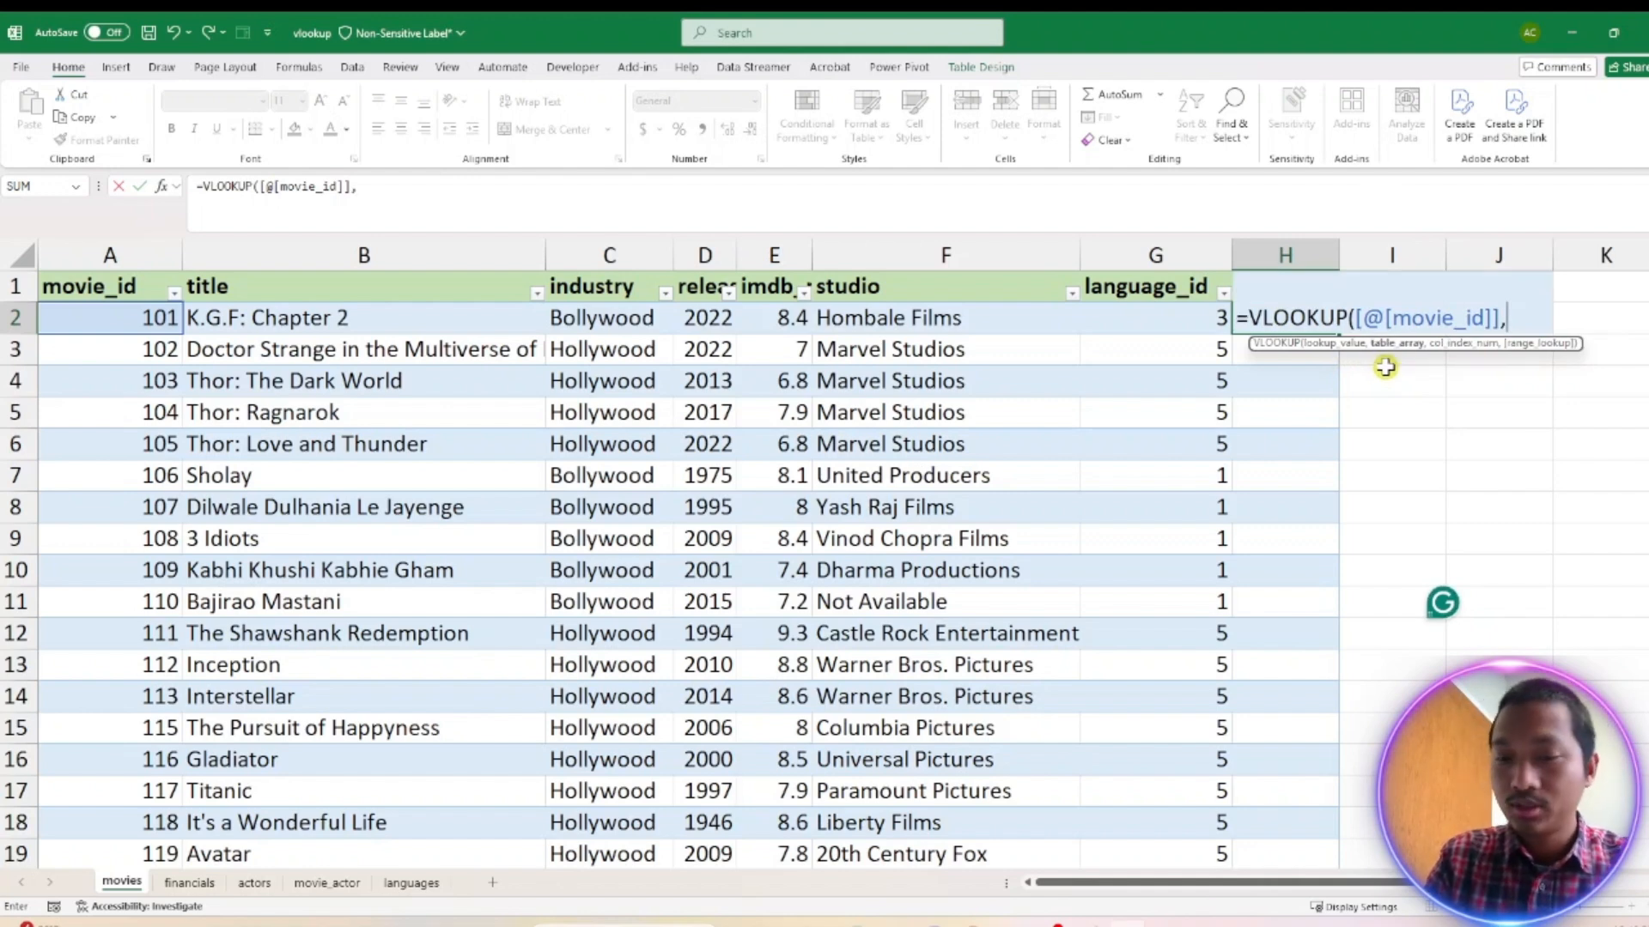
text(fina)
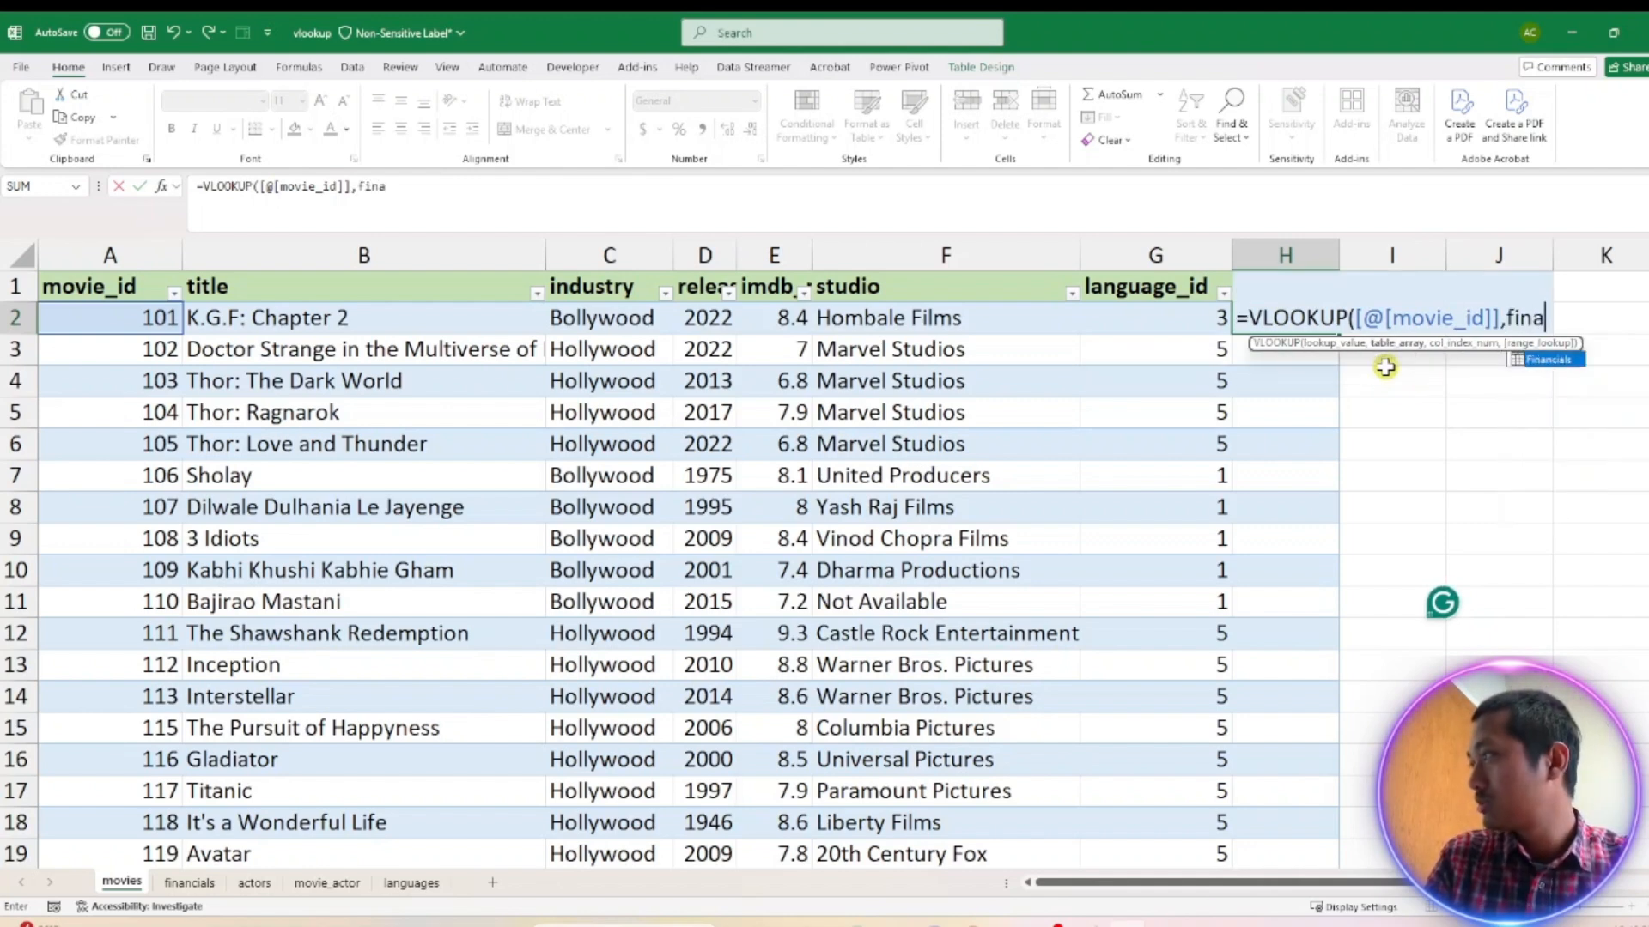
key(Tab)
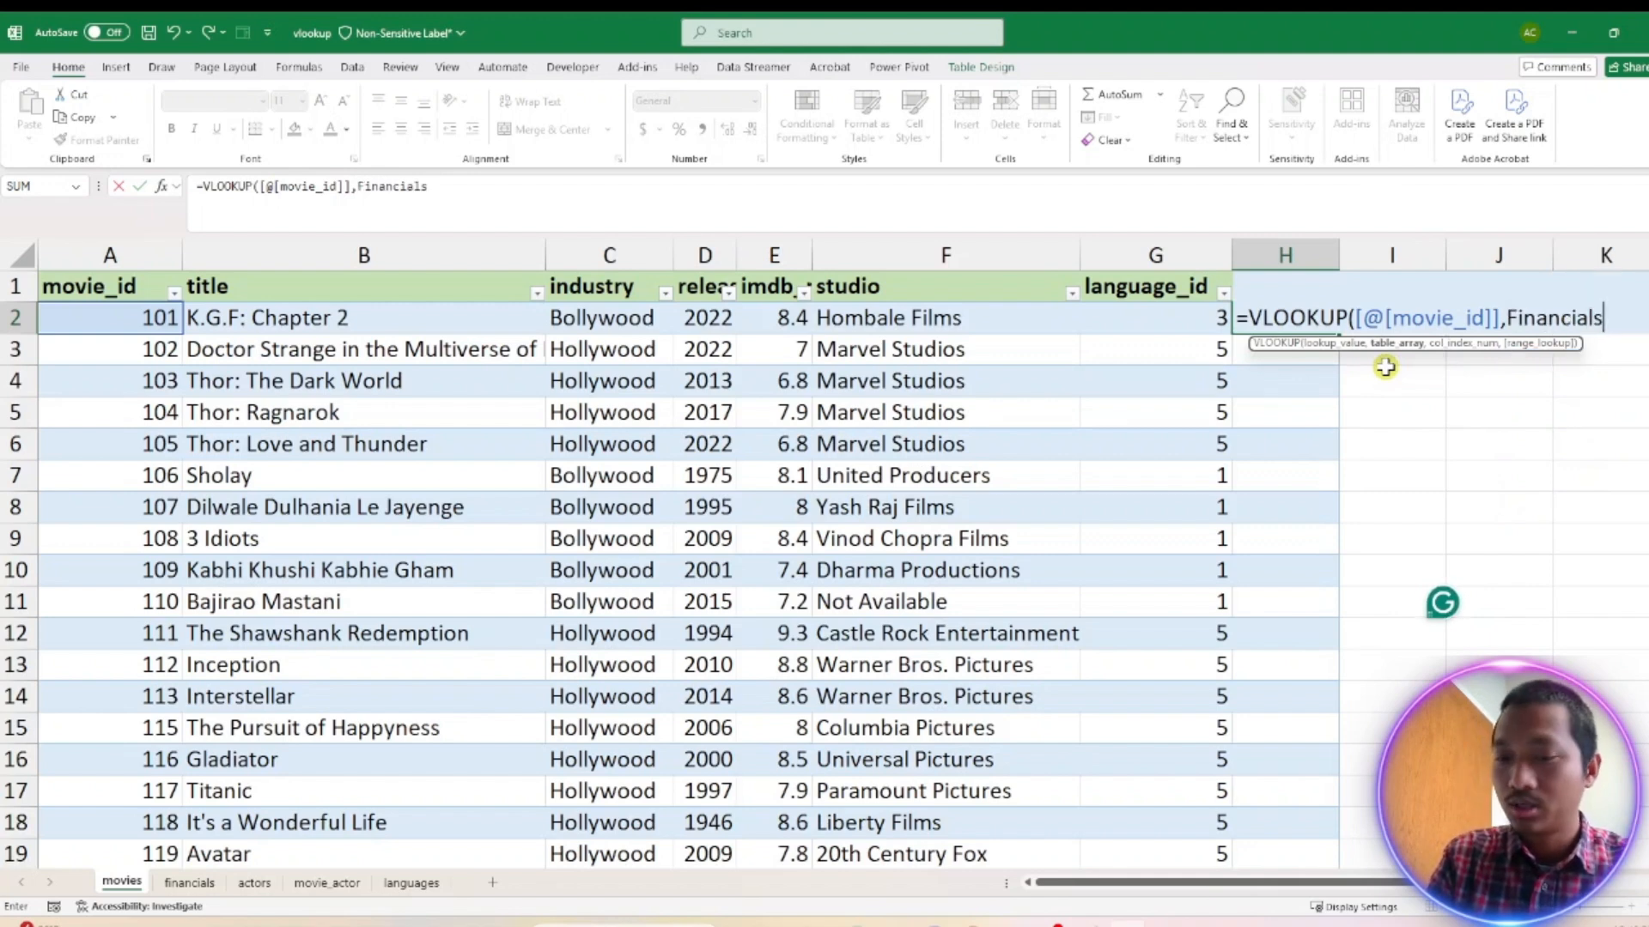
text([)
key(Down)
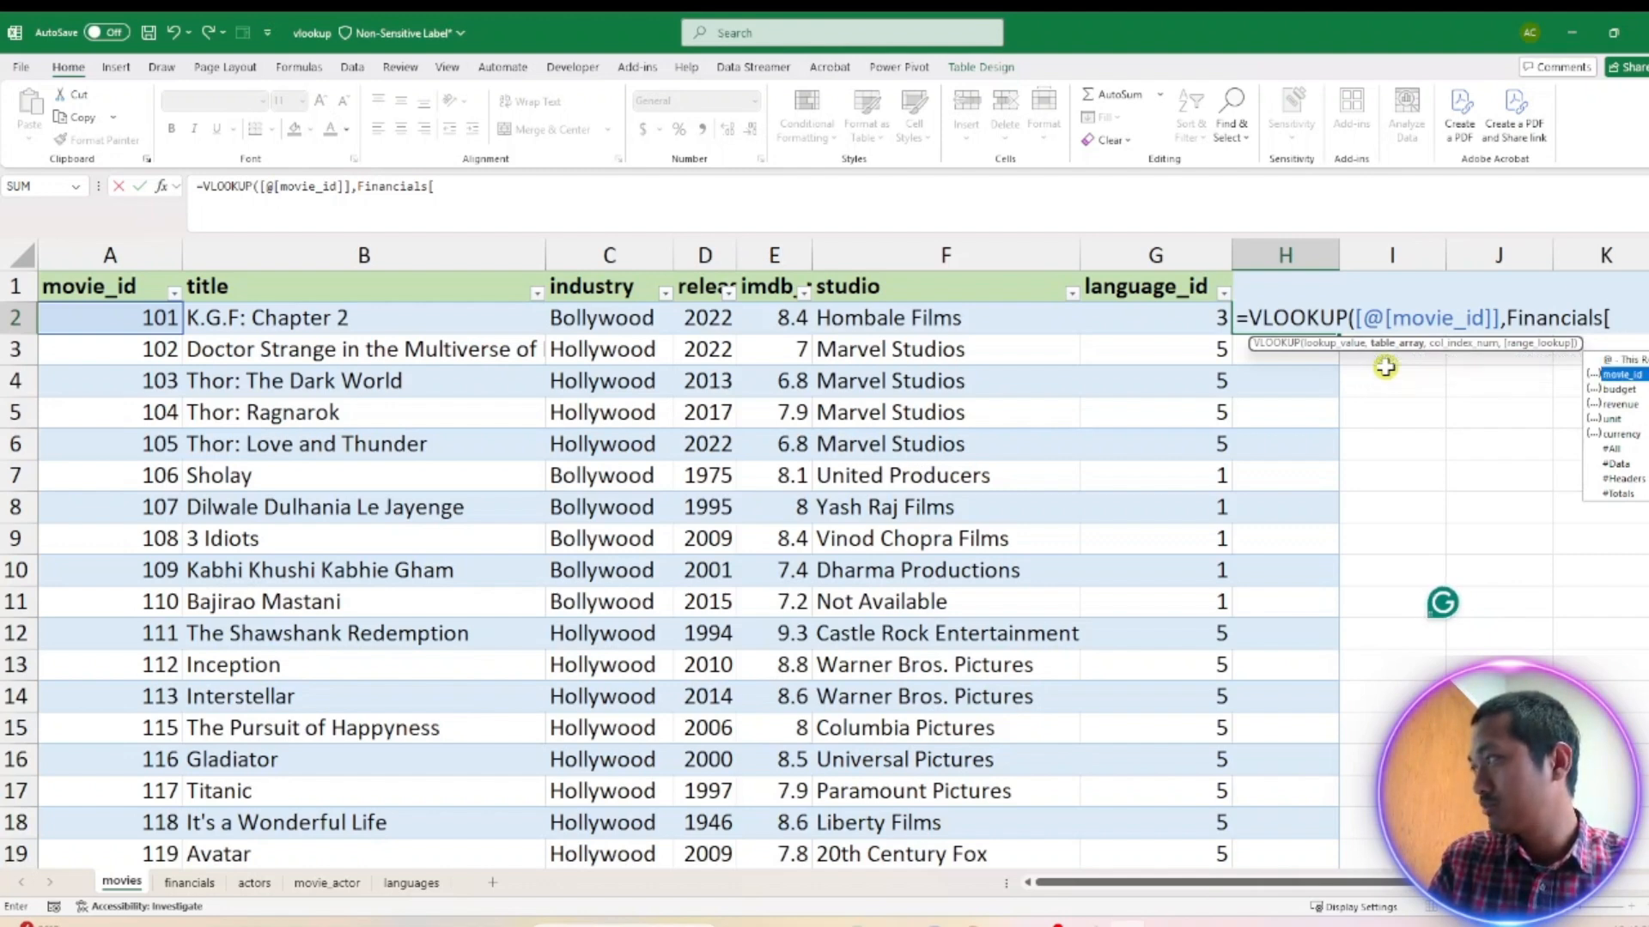
key(Down)
key(Down)
key(Down)
key(Down)
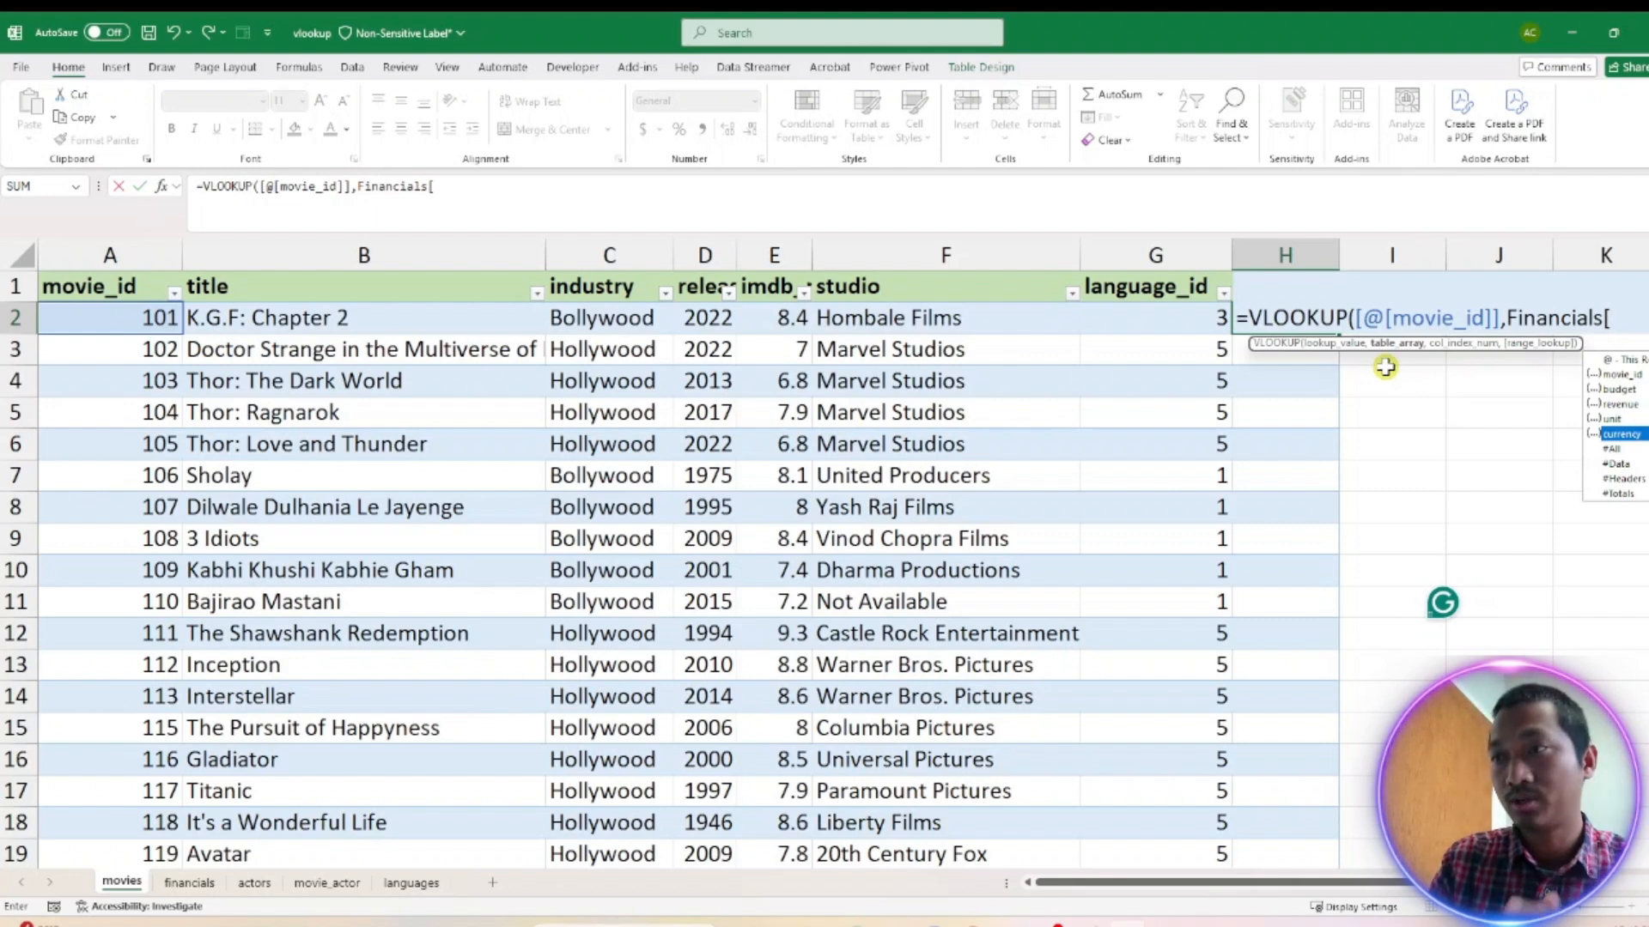
key(Down)
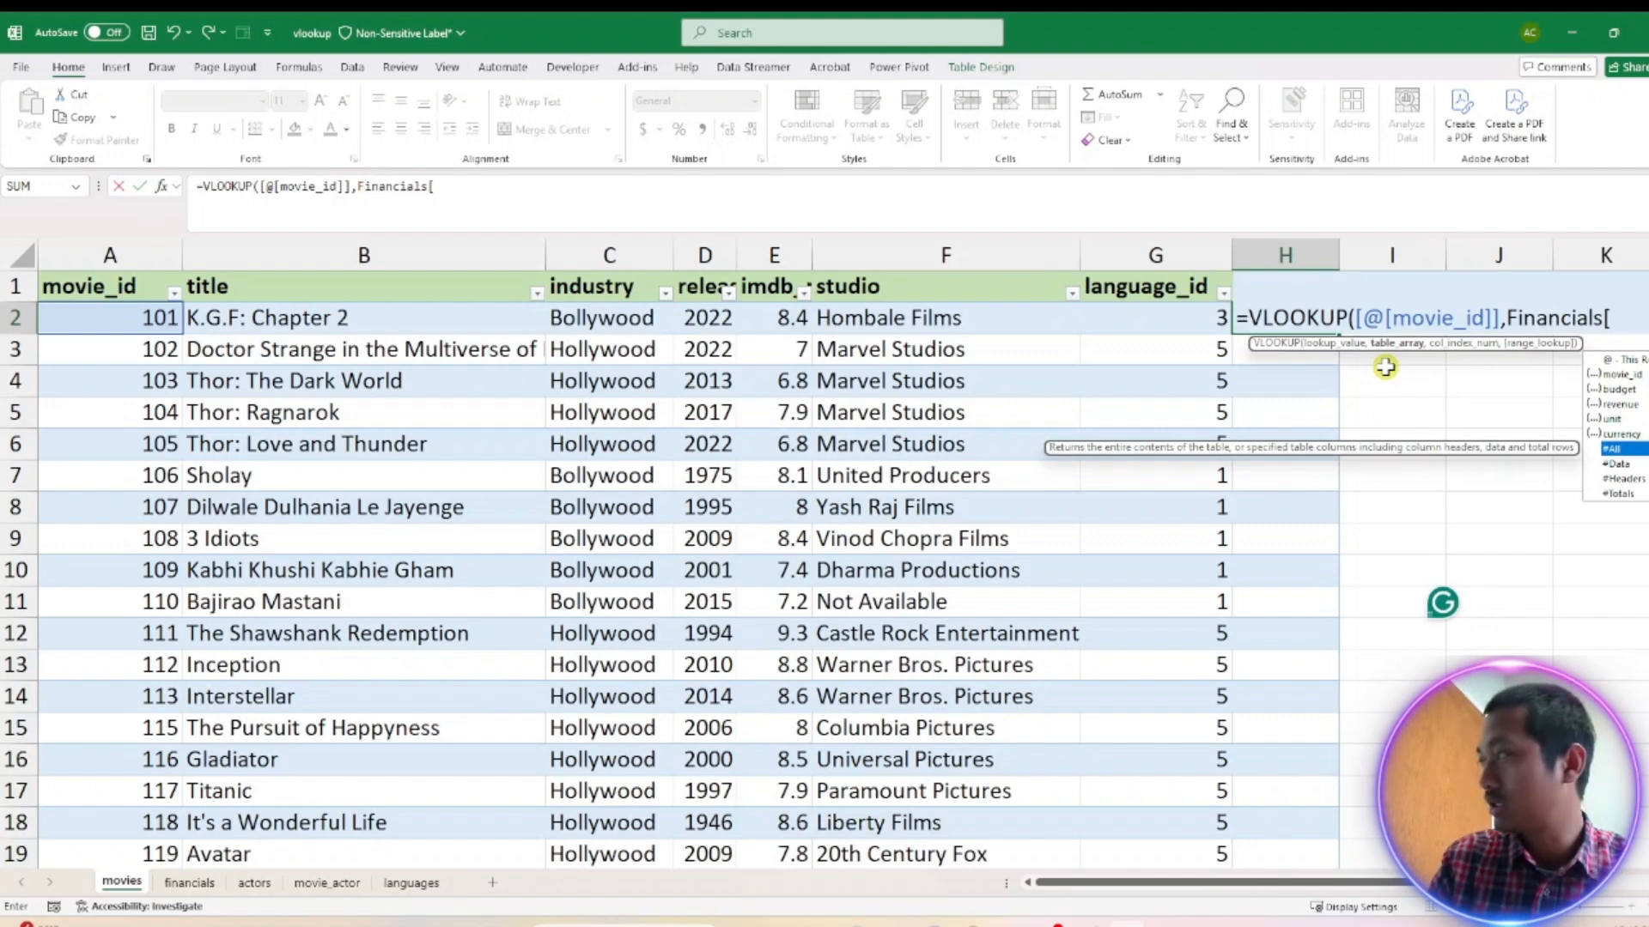
key(Tab)
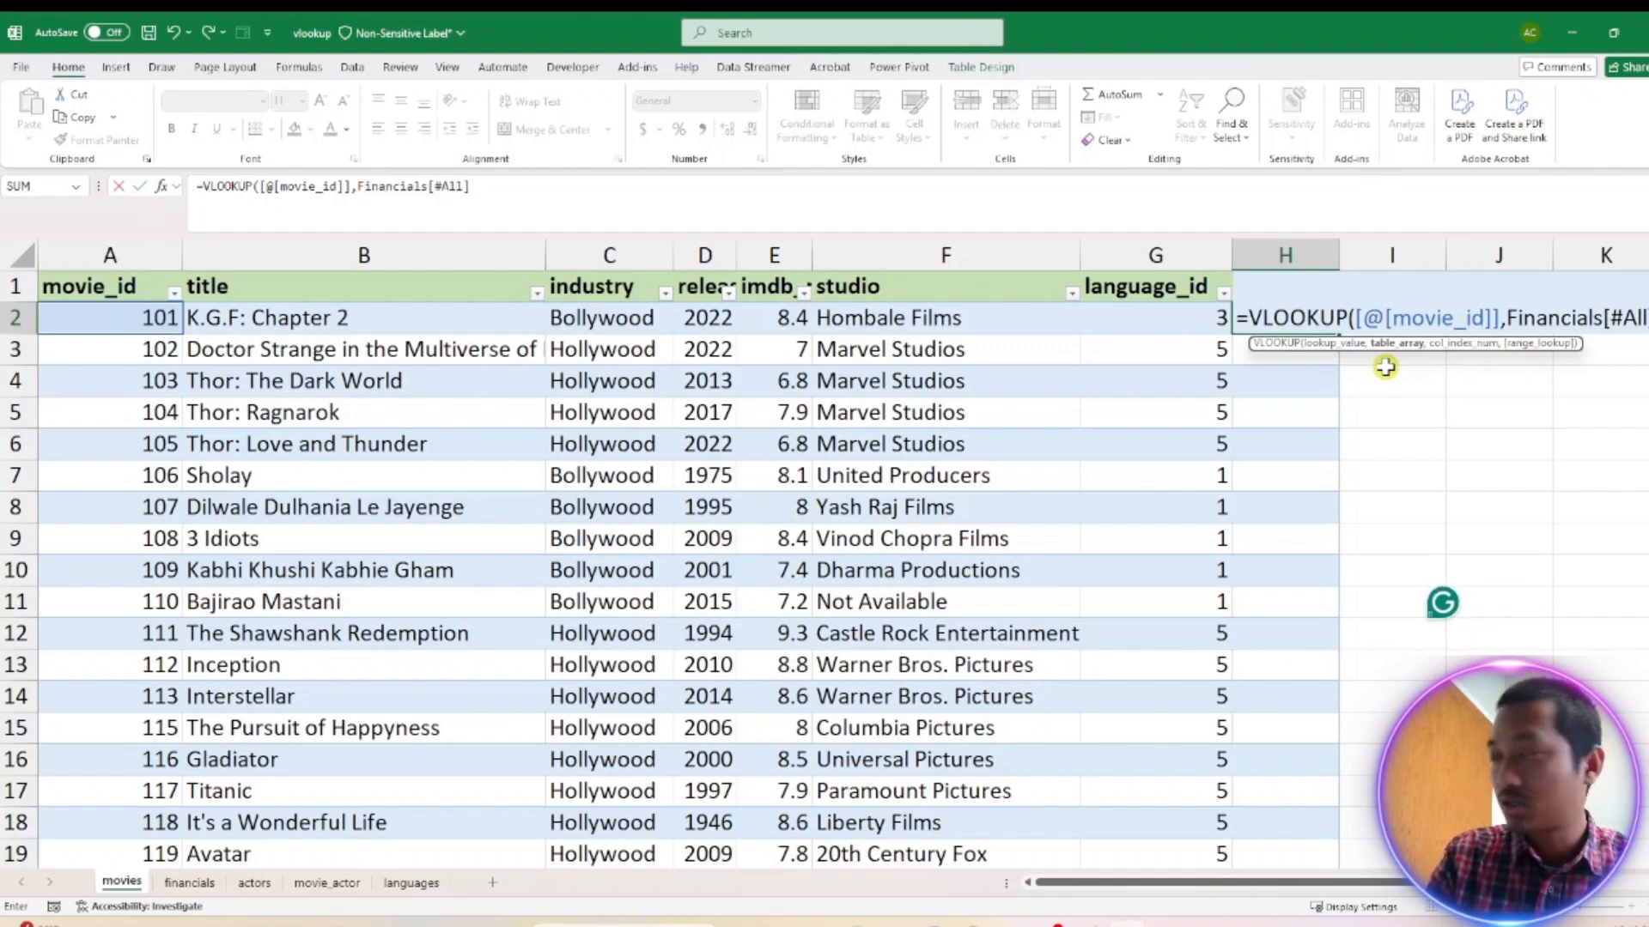
text(,)
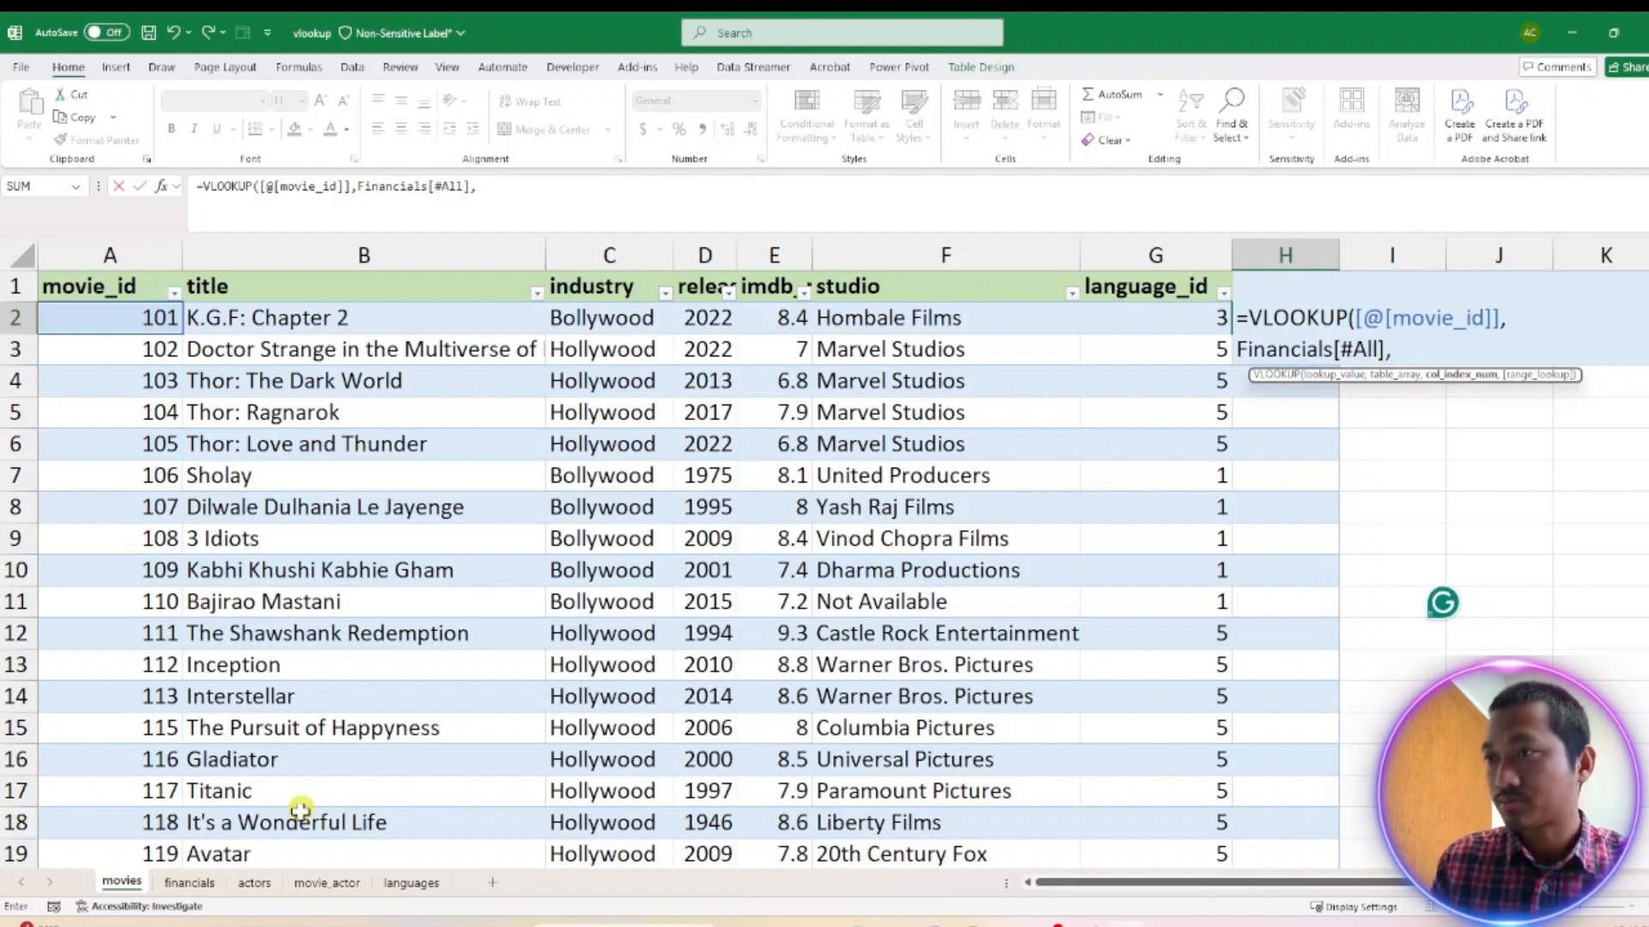
Check the budget column's position on the financials sheet and remove the stray sheet reference from the H2 formula
click(189, 882)
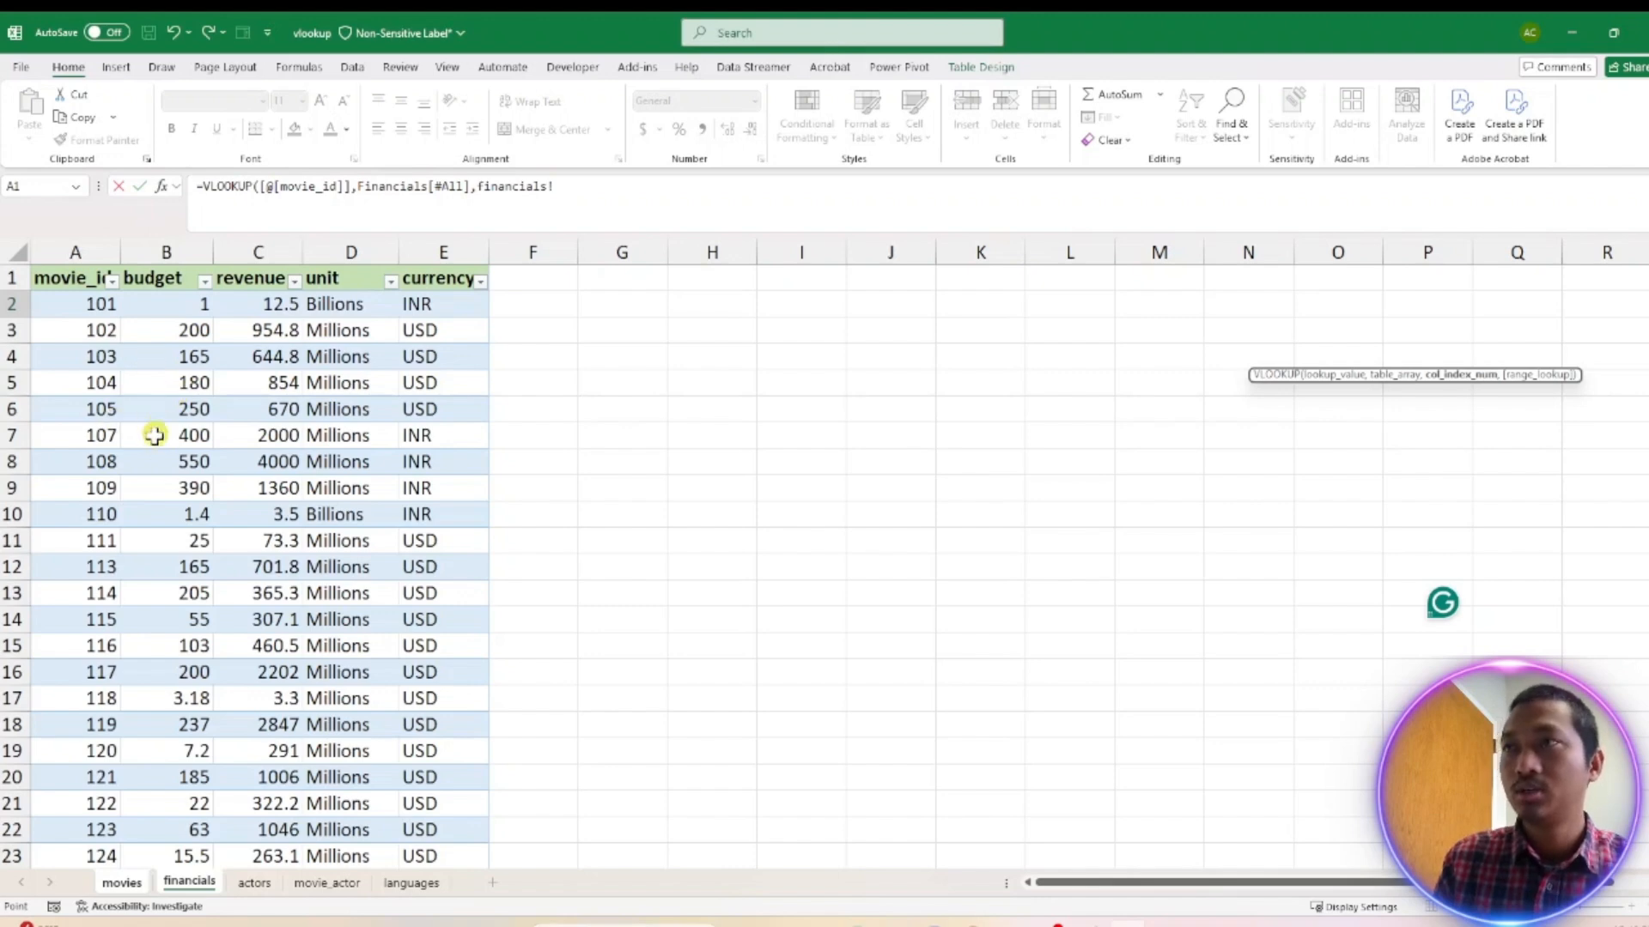
click(134, 879)
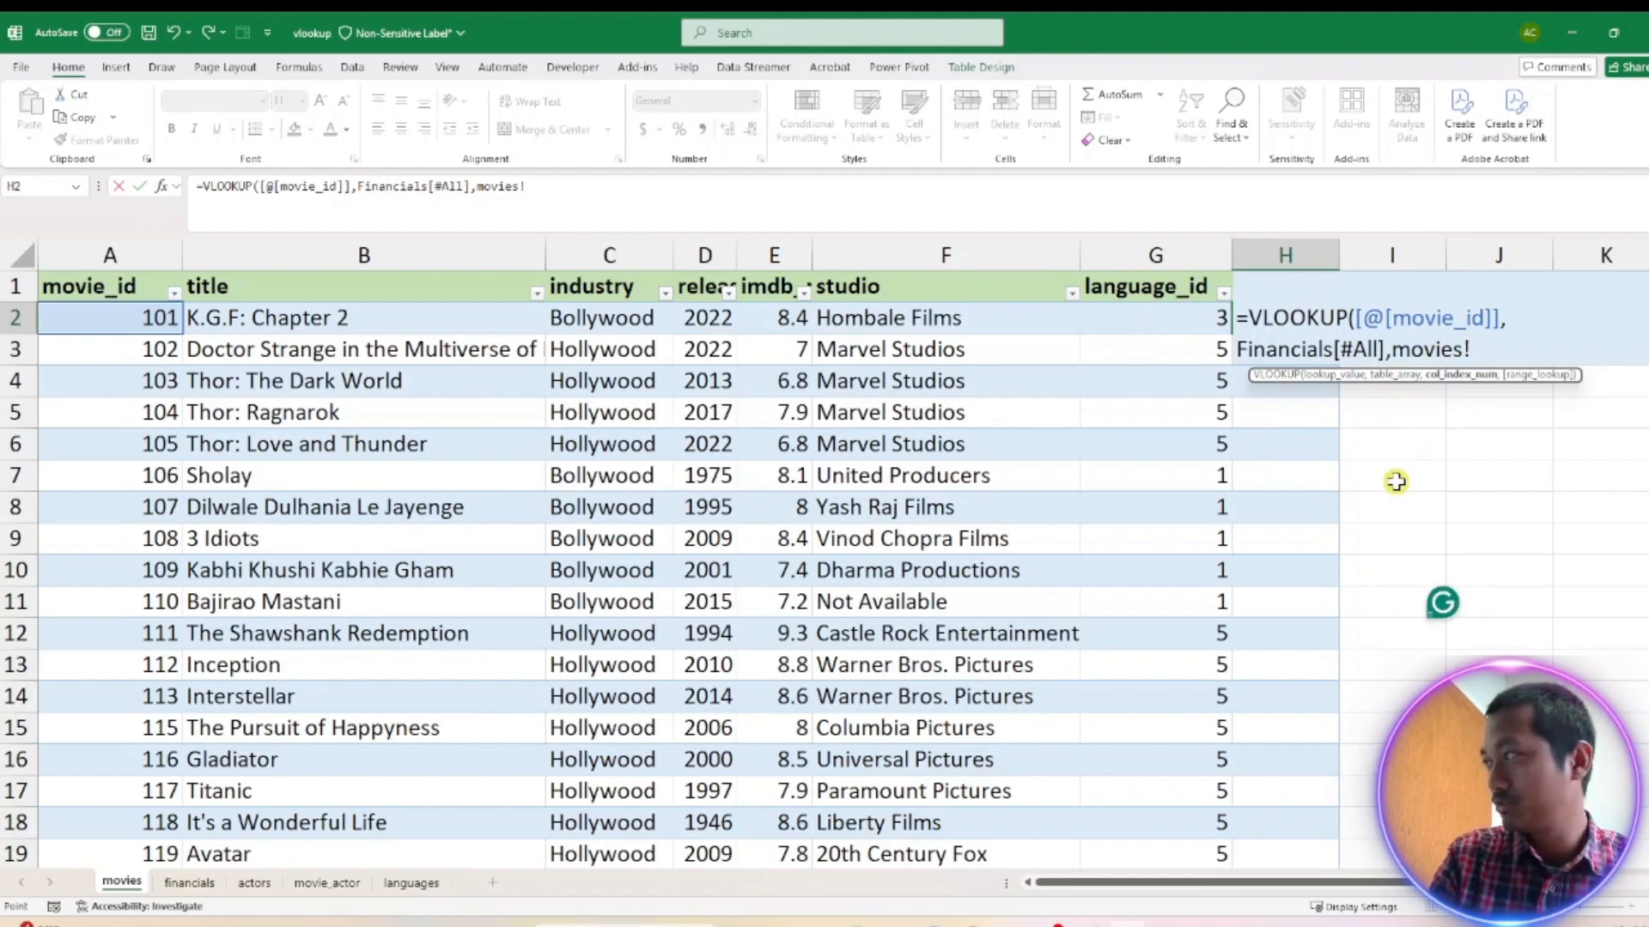
key(BackSpace)
key(BackSpace)
key(BackSpace)
key(BackSpace)
key(BackSpace)
key(BackSpace)
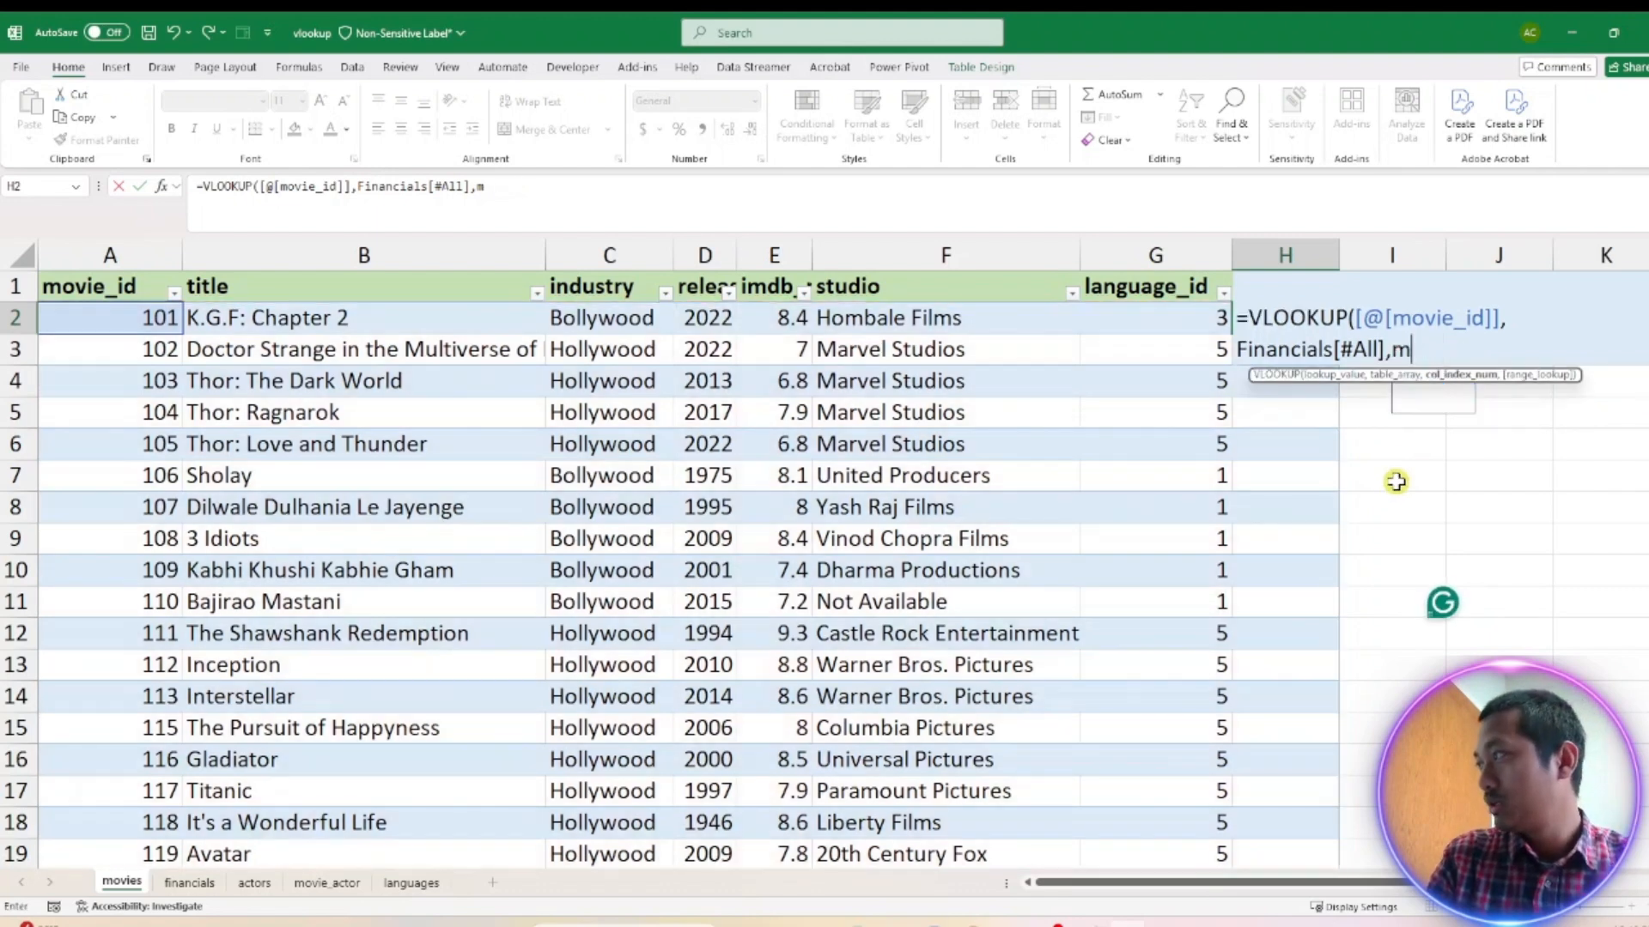
key(BackSpace)
key(BackSpace)
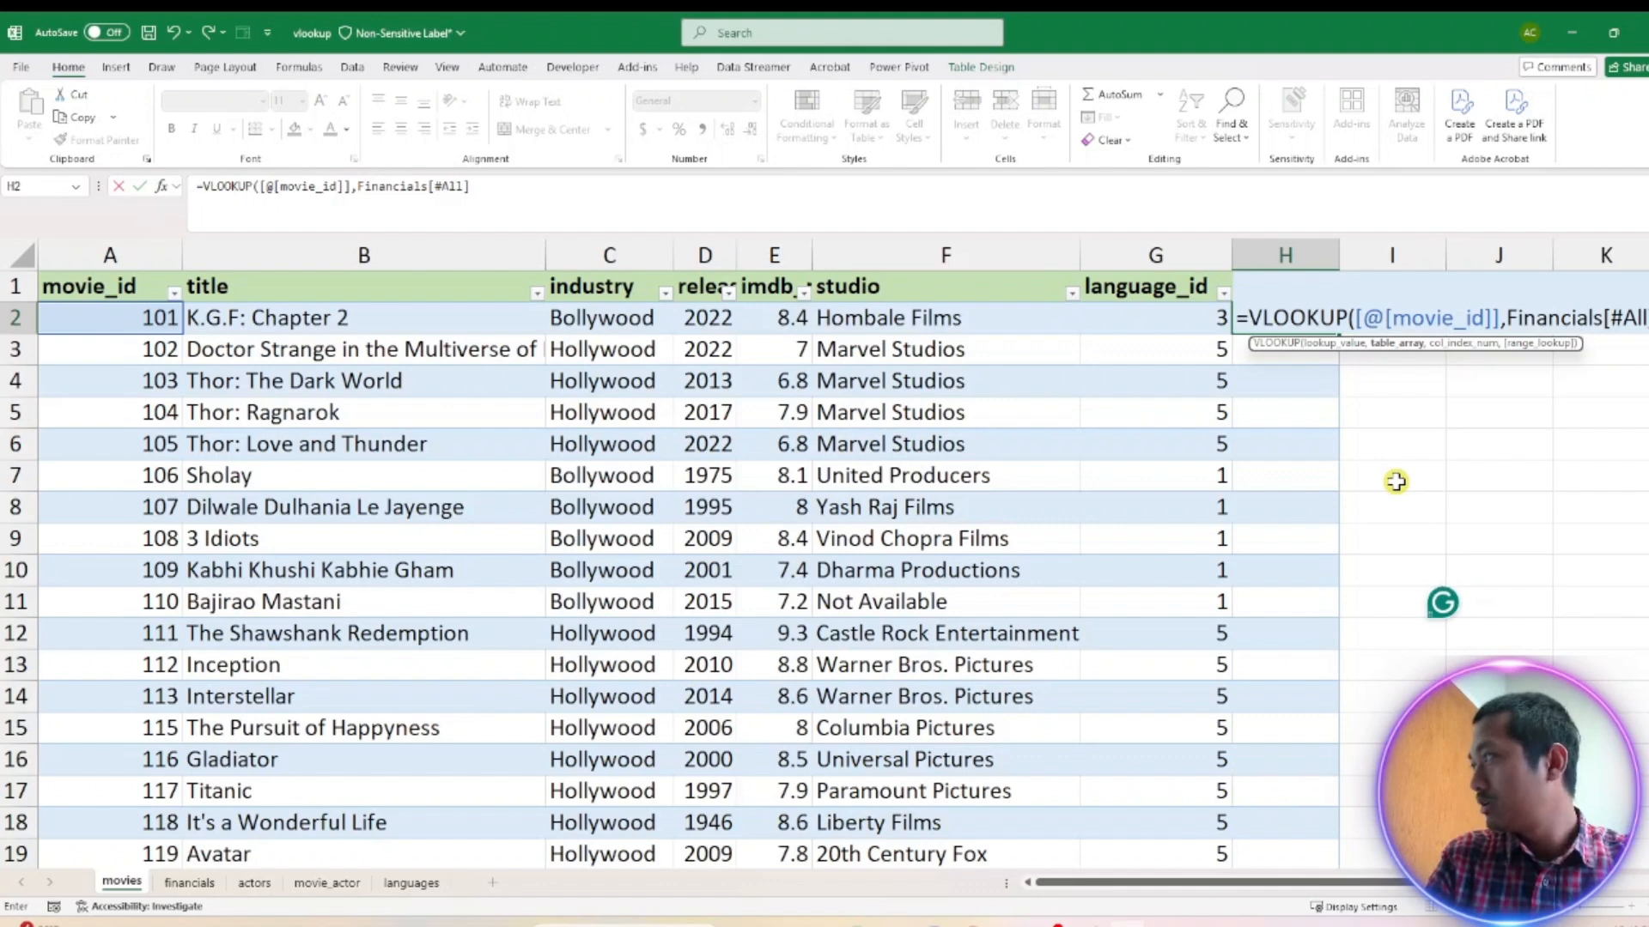
text(,)
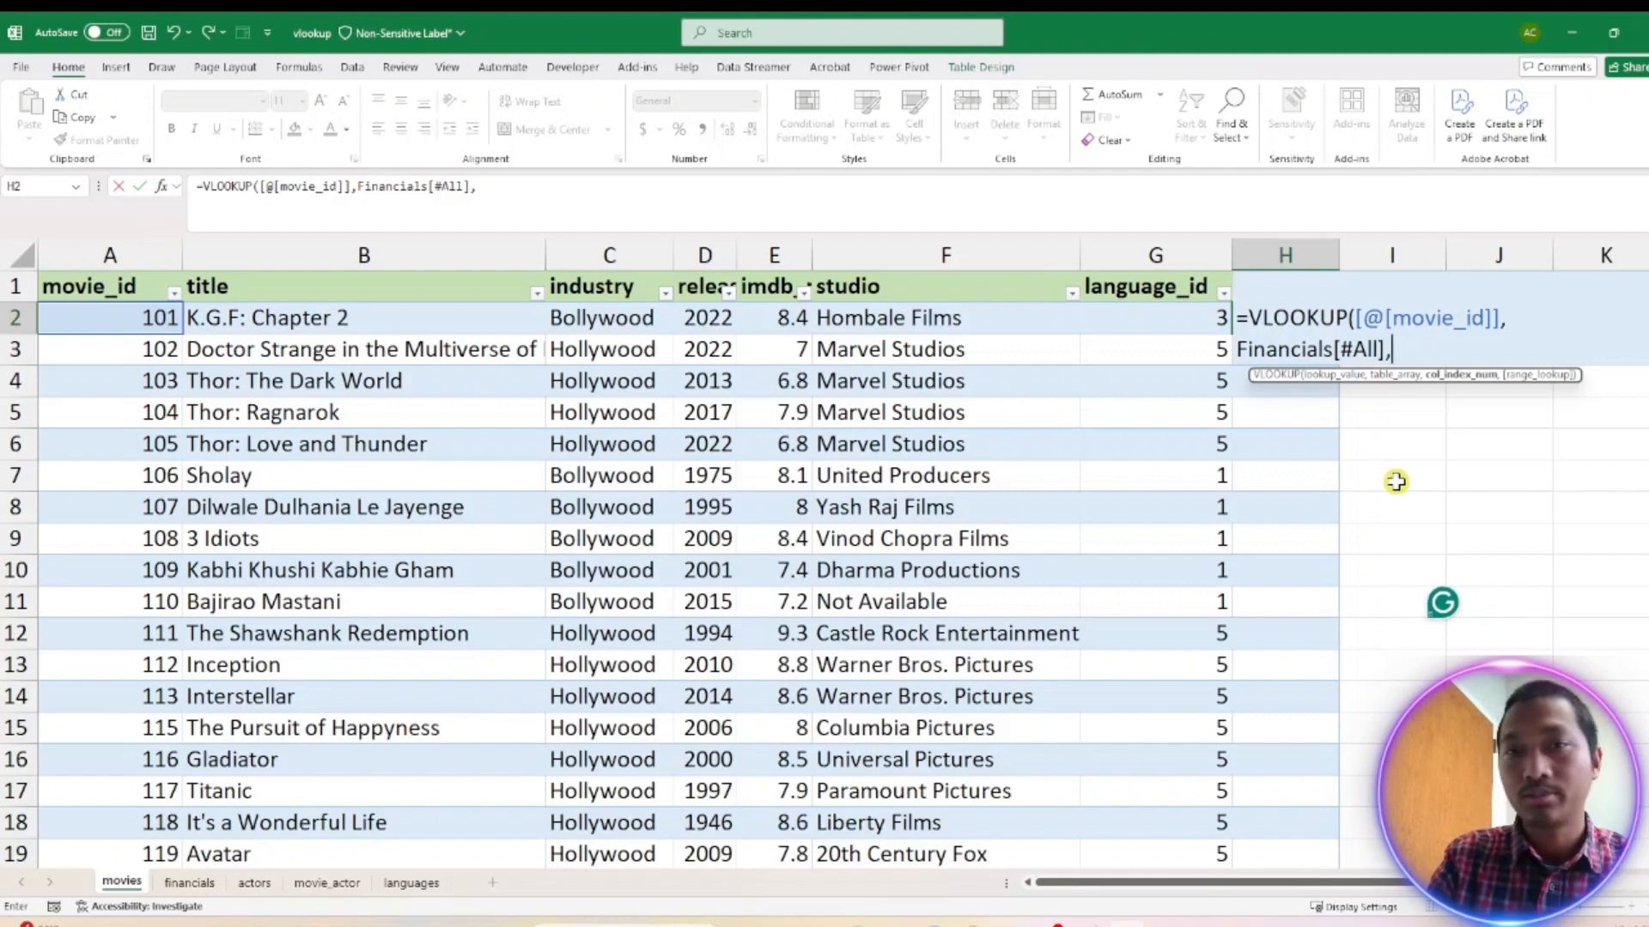
Complete the VLOOKUP in H2 with column index 2 and FALSE for an exact match, and review the filled budget column
text(2)
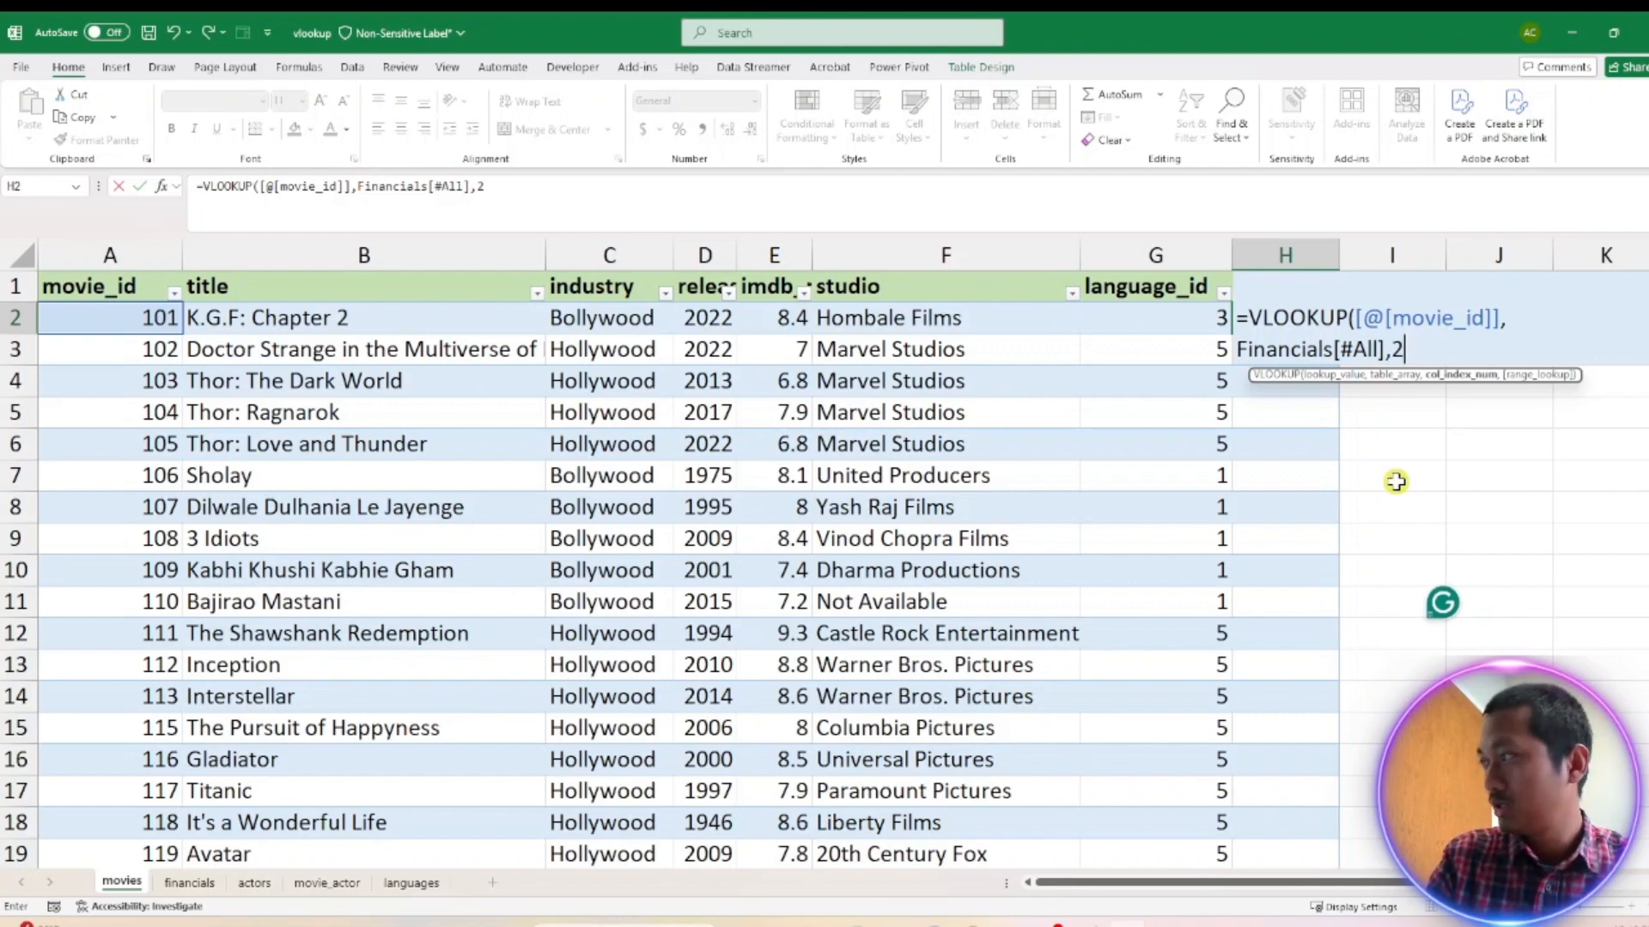
text(,)
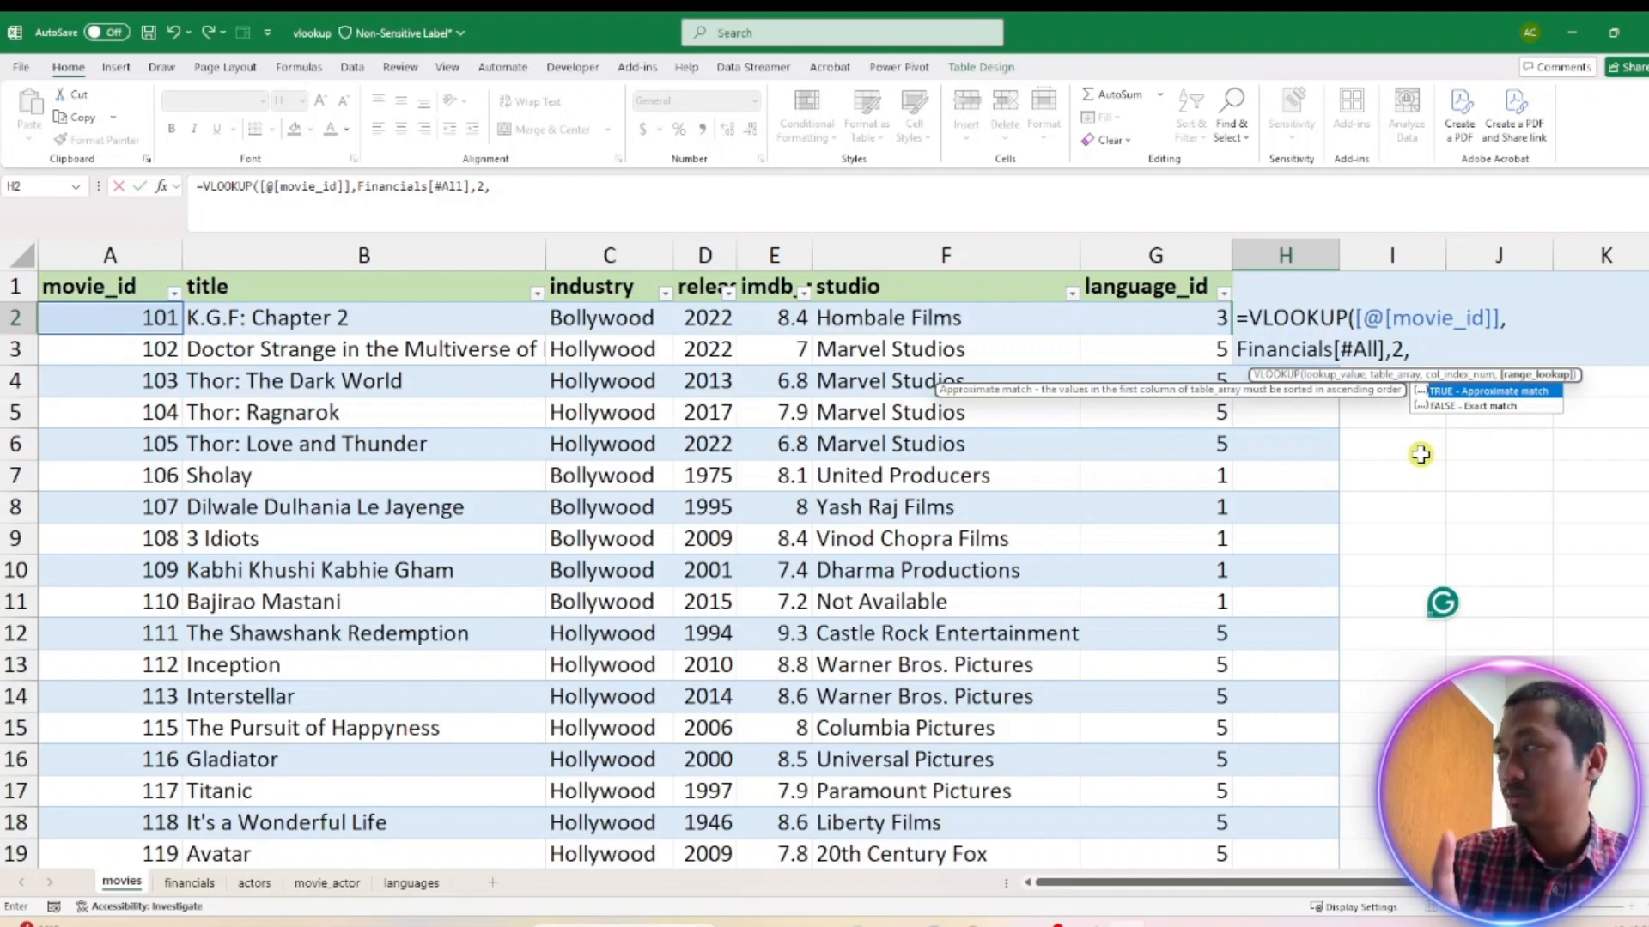
text(fa)
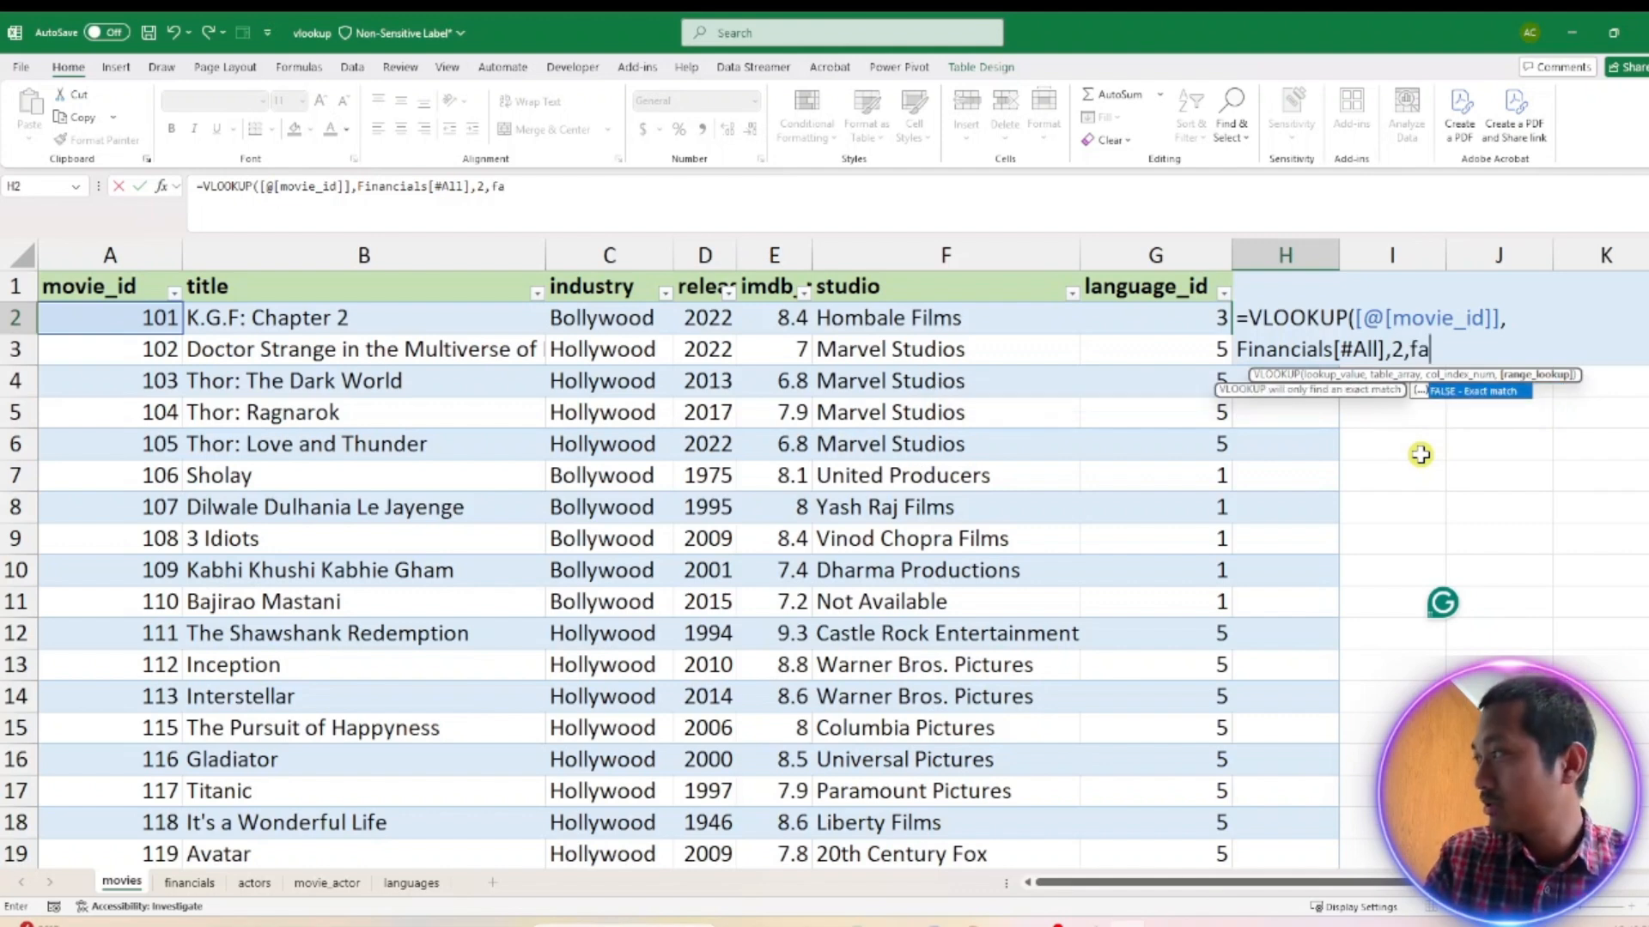
key(Tab)
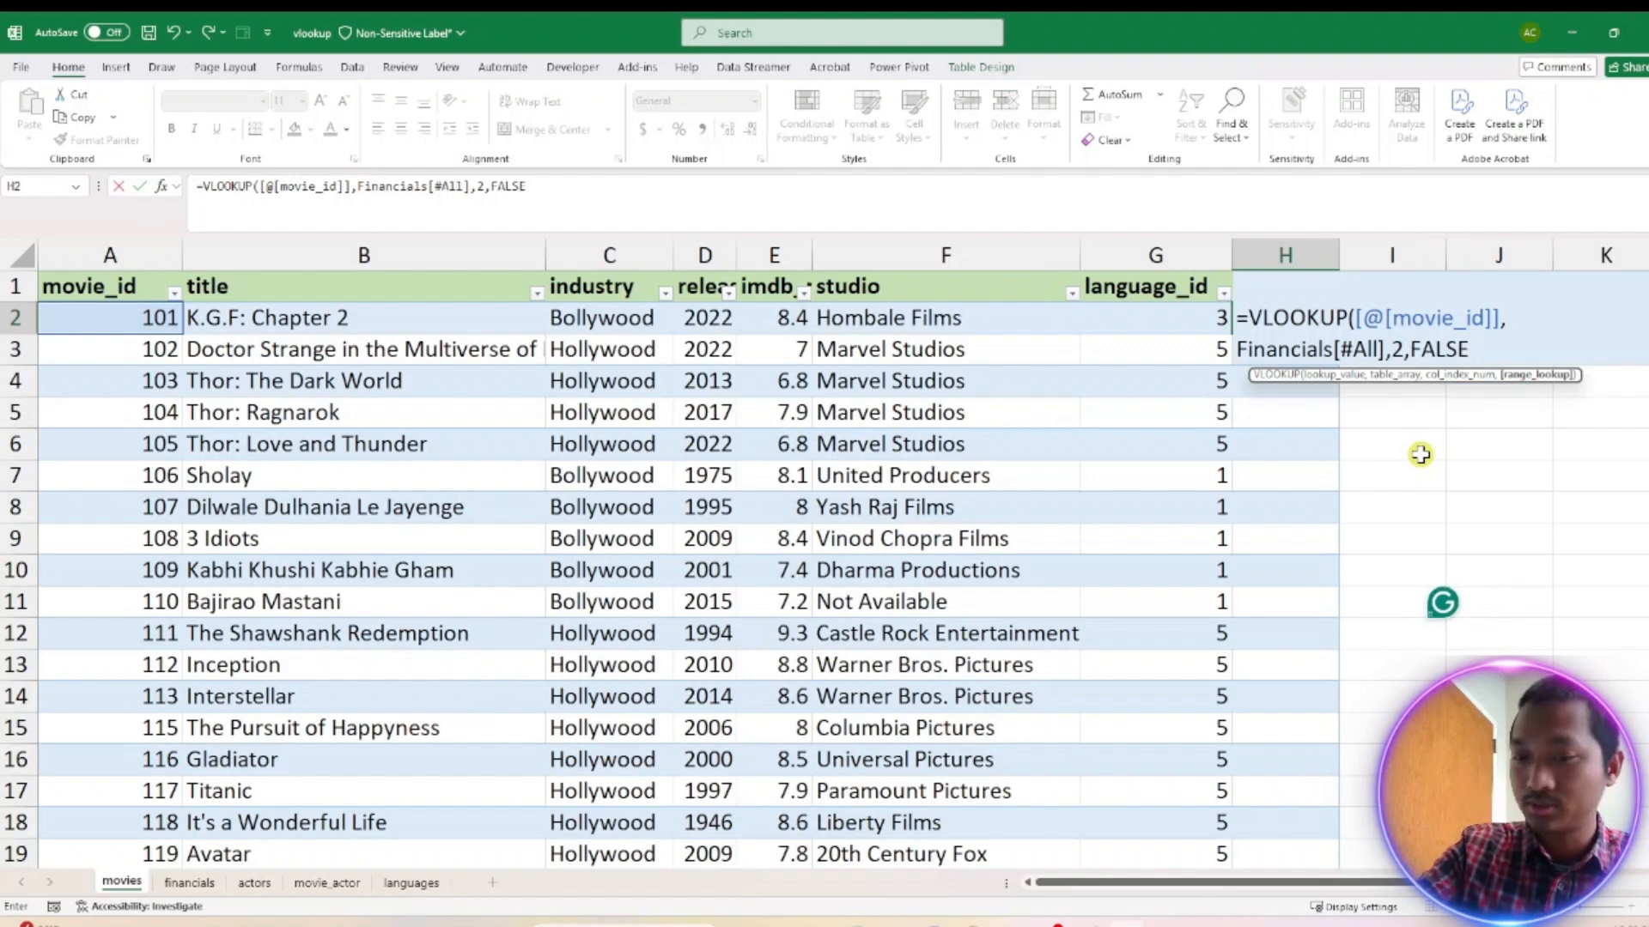
text())
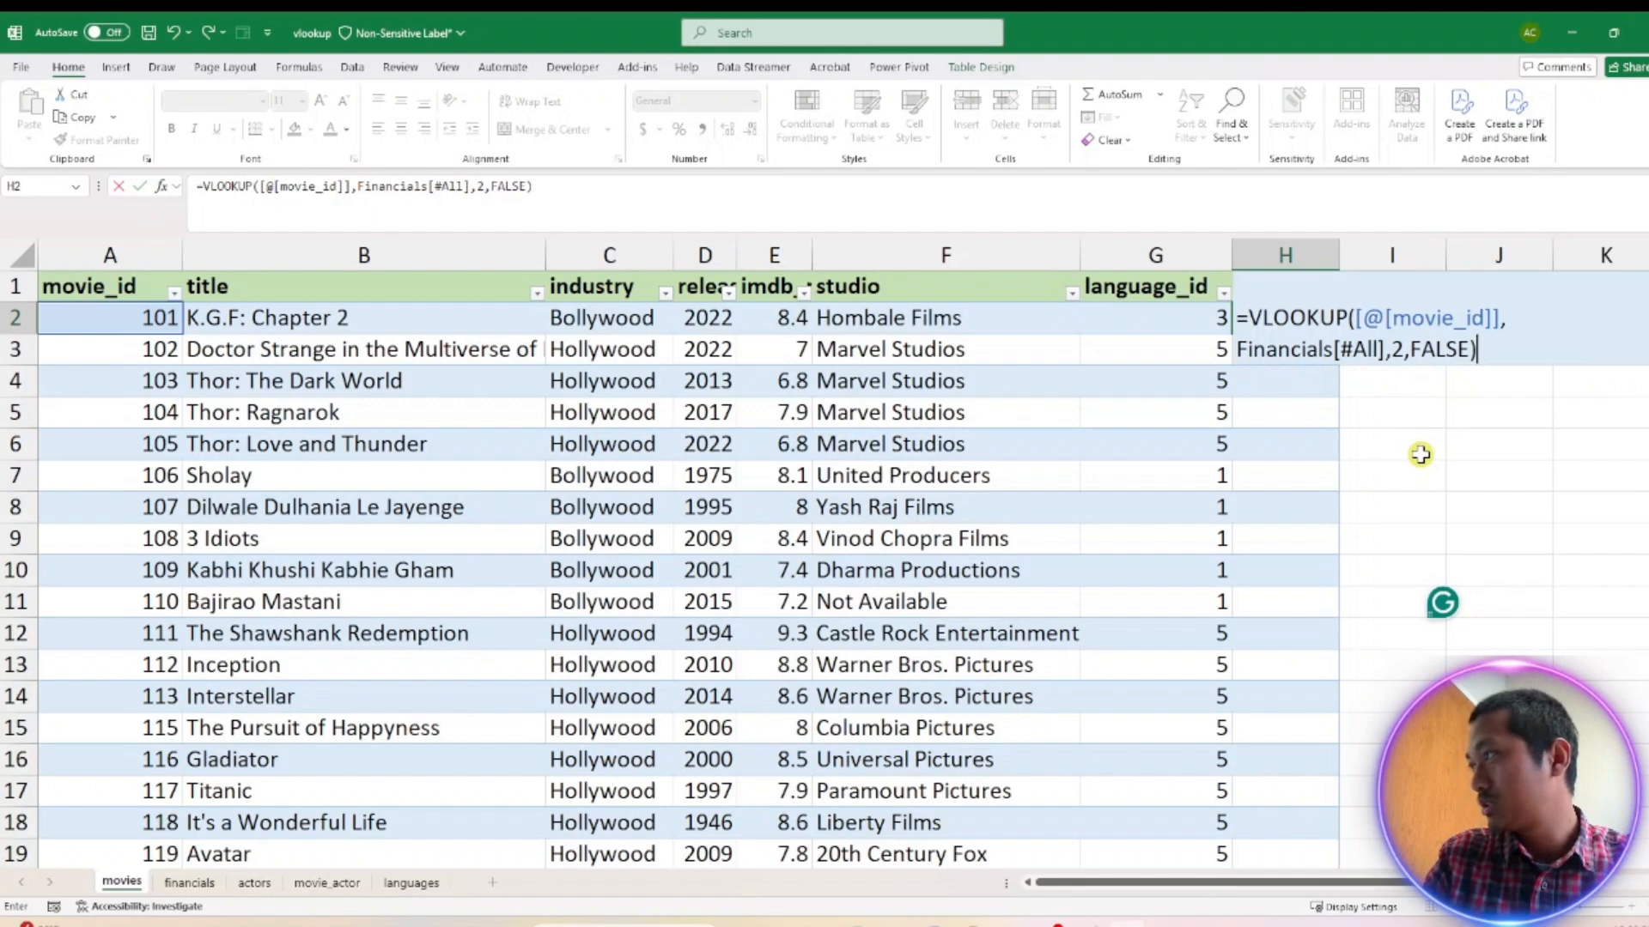
key(Return)
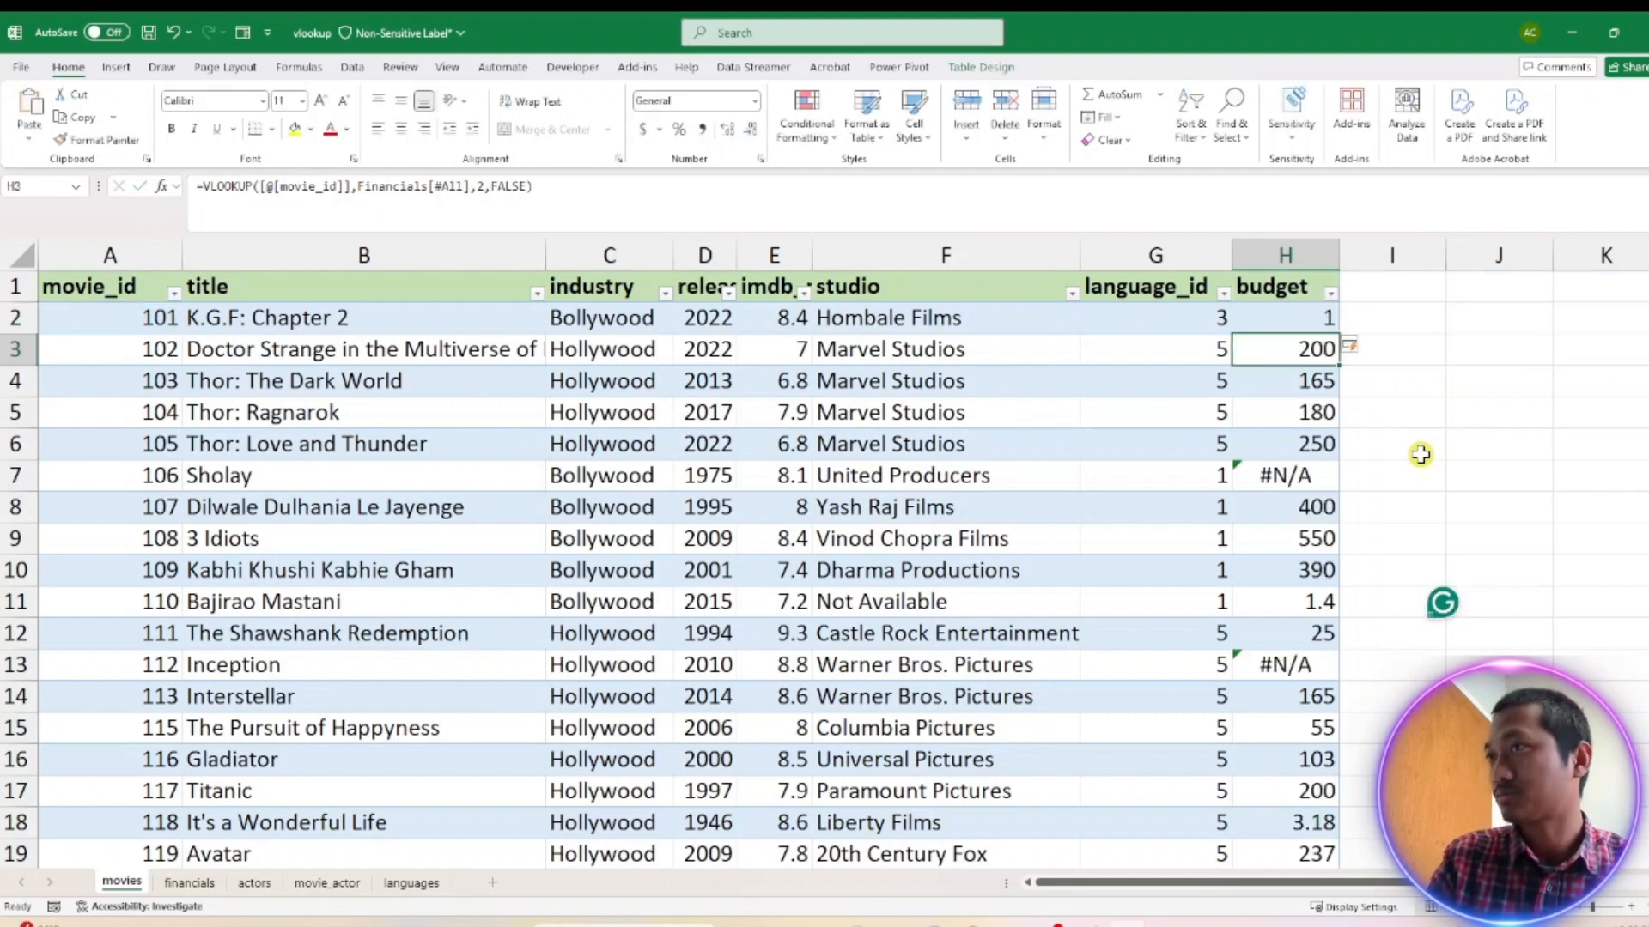
click(1270, 318)
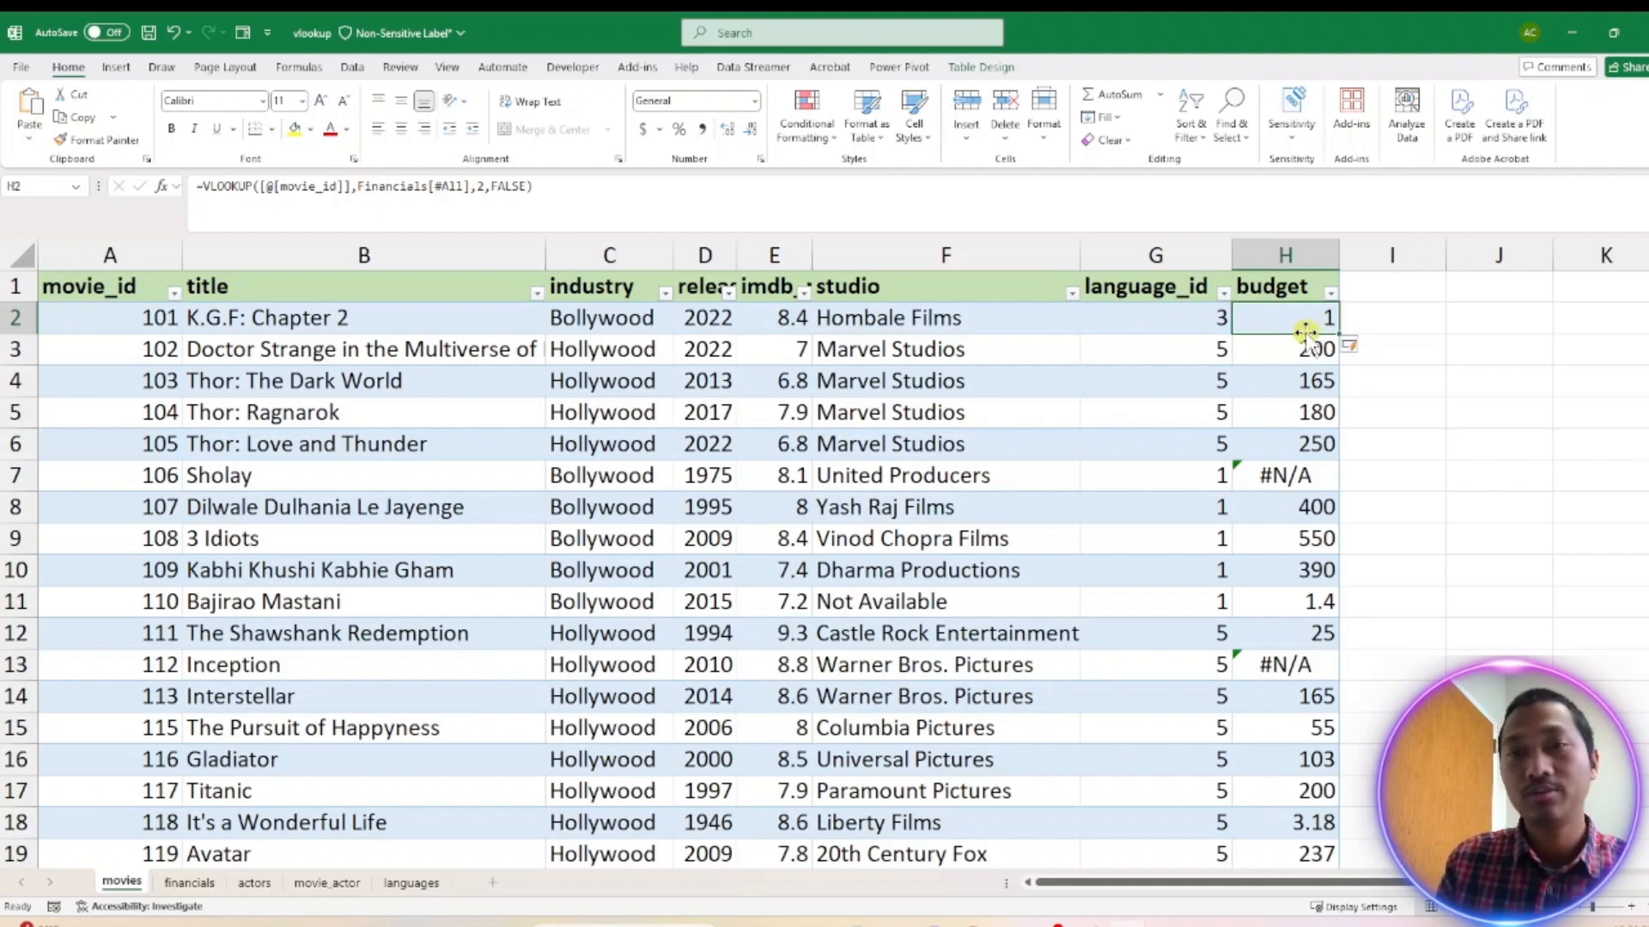
scroll(1305, 332, down, 10)
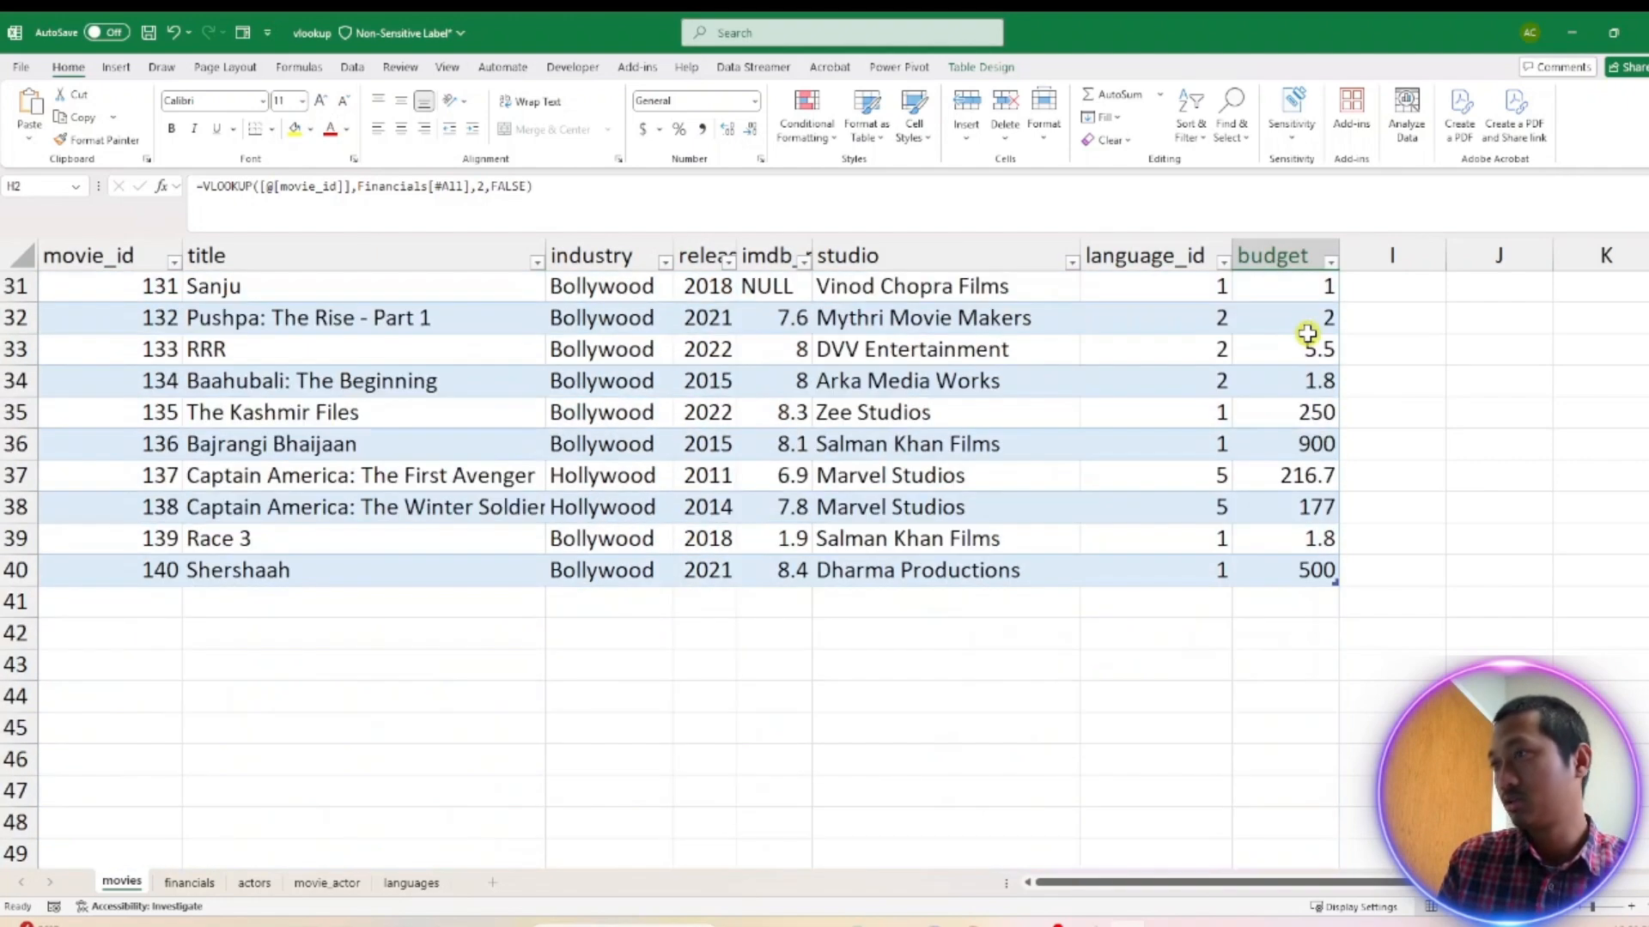
scroll(1307, 334, up, 10)
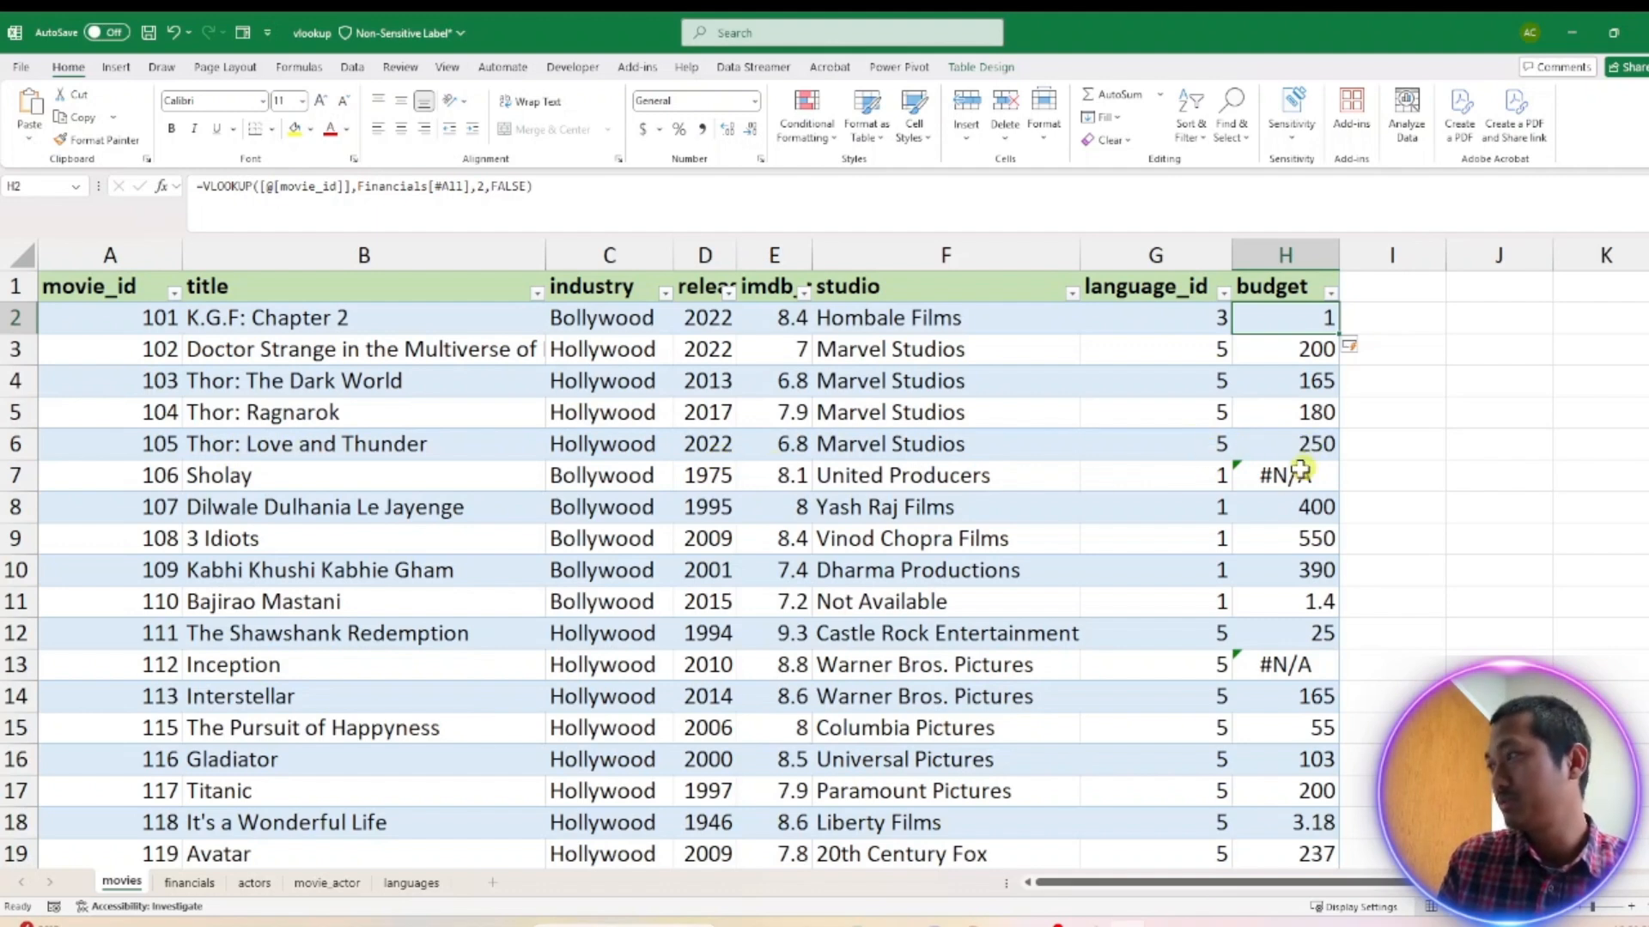
Check the financials sheet's columns and extend the movies table with a new column beside budget, headed "revenue"
click(189, 883)
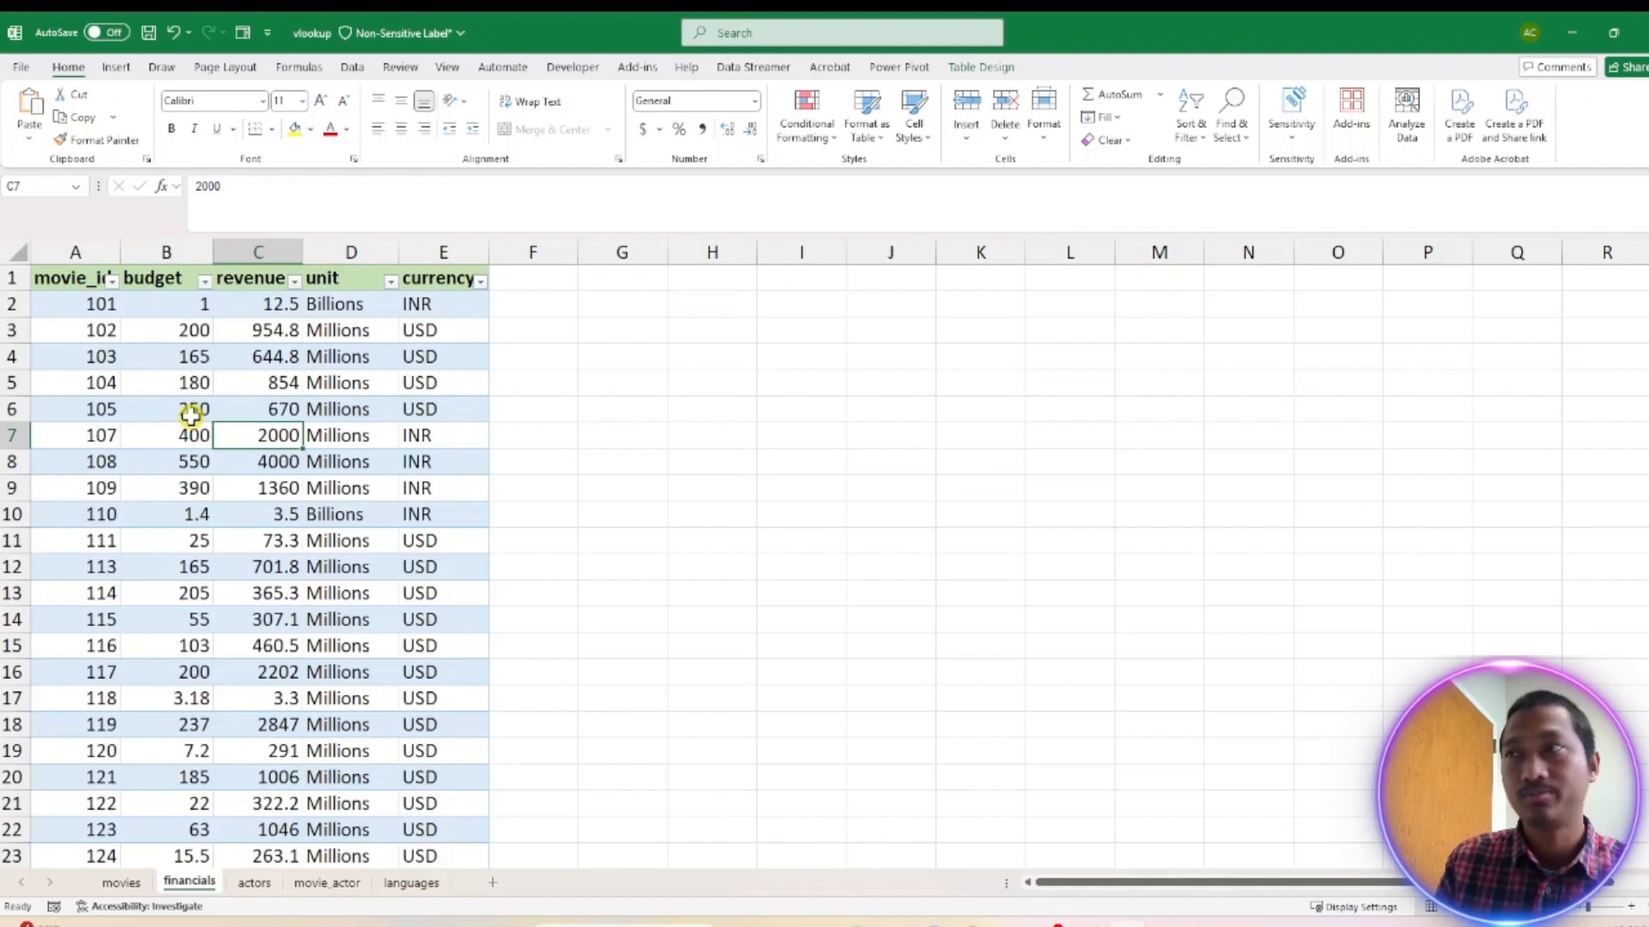
click(122, 883)
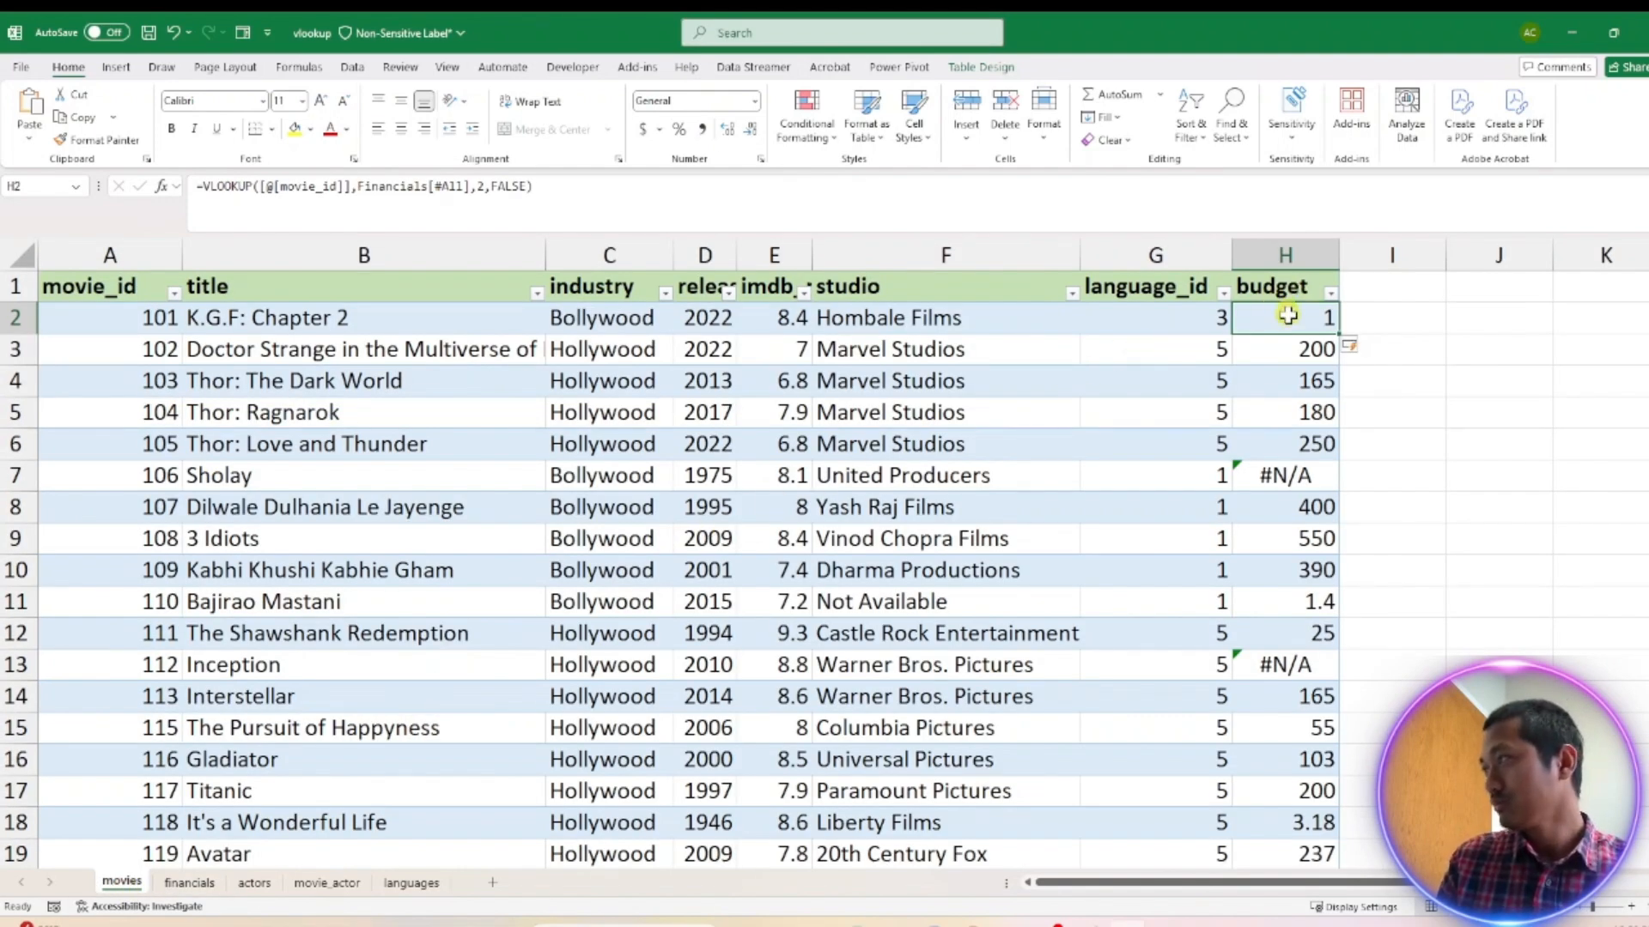
click(1306, 290)
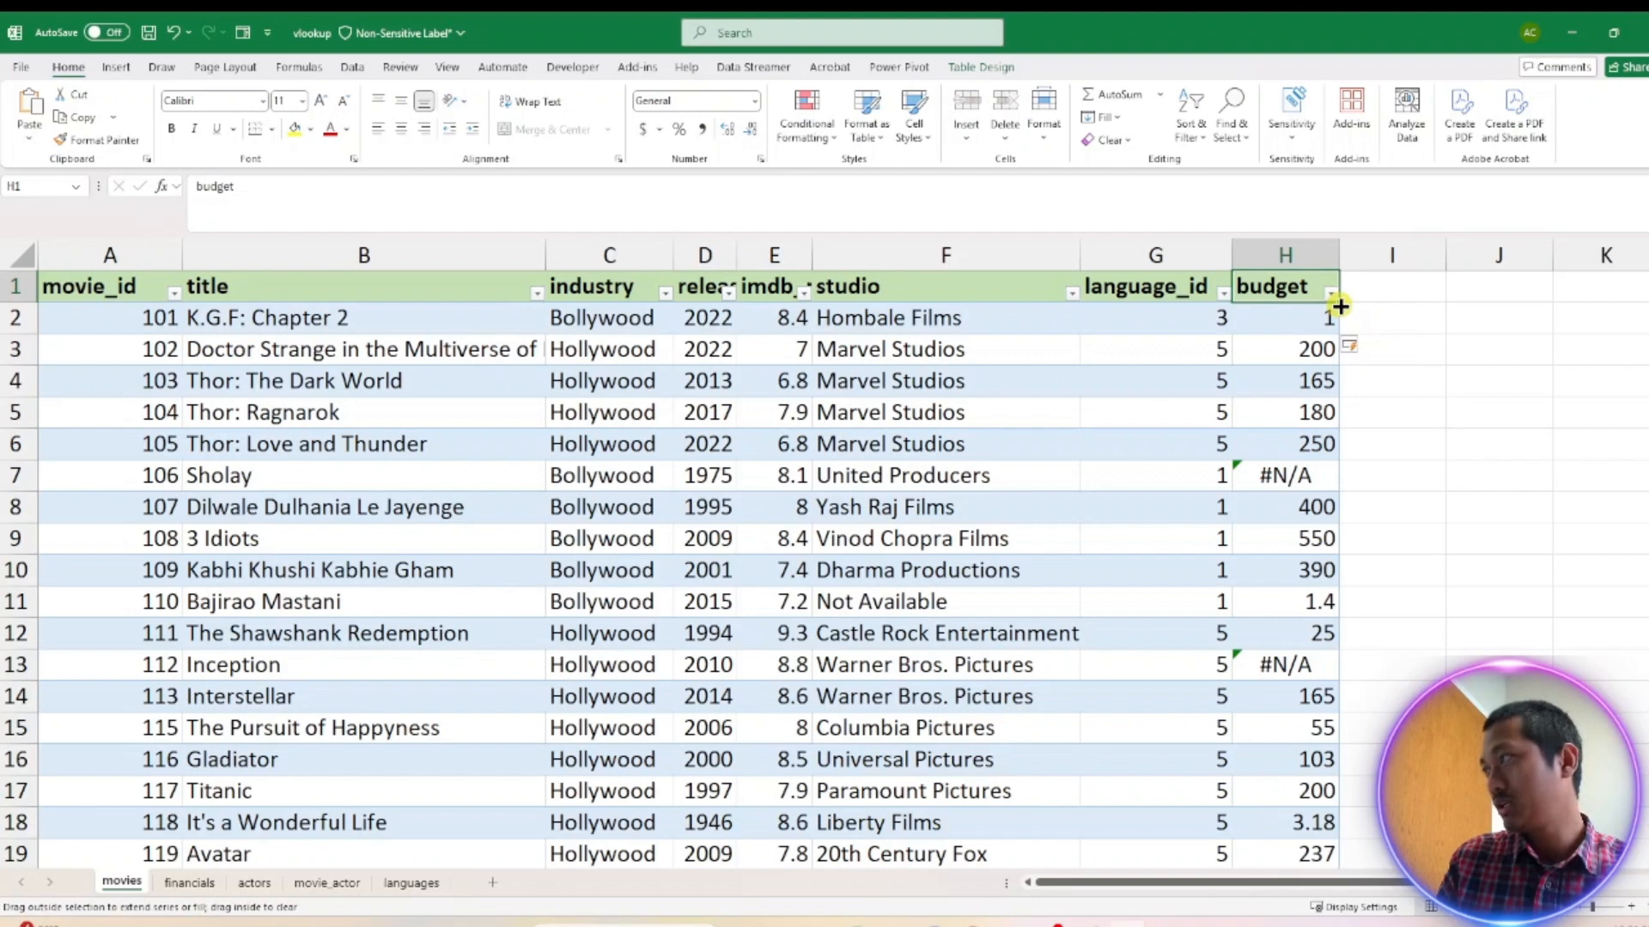
drag(1340, 306, 1413, 311)
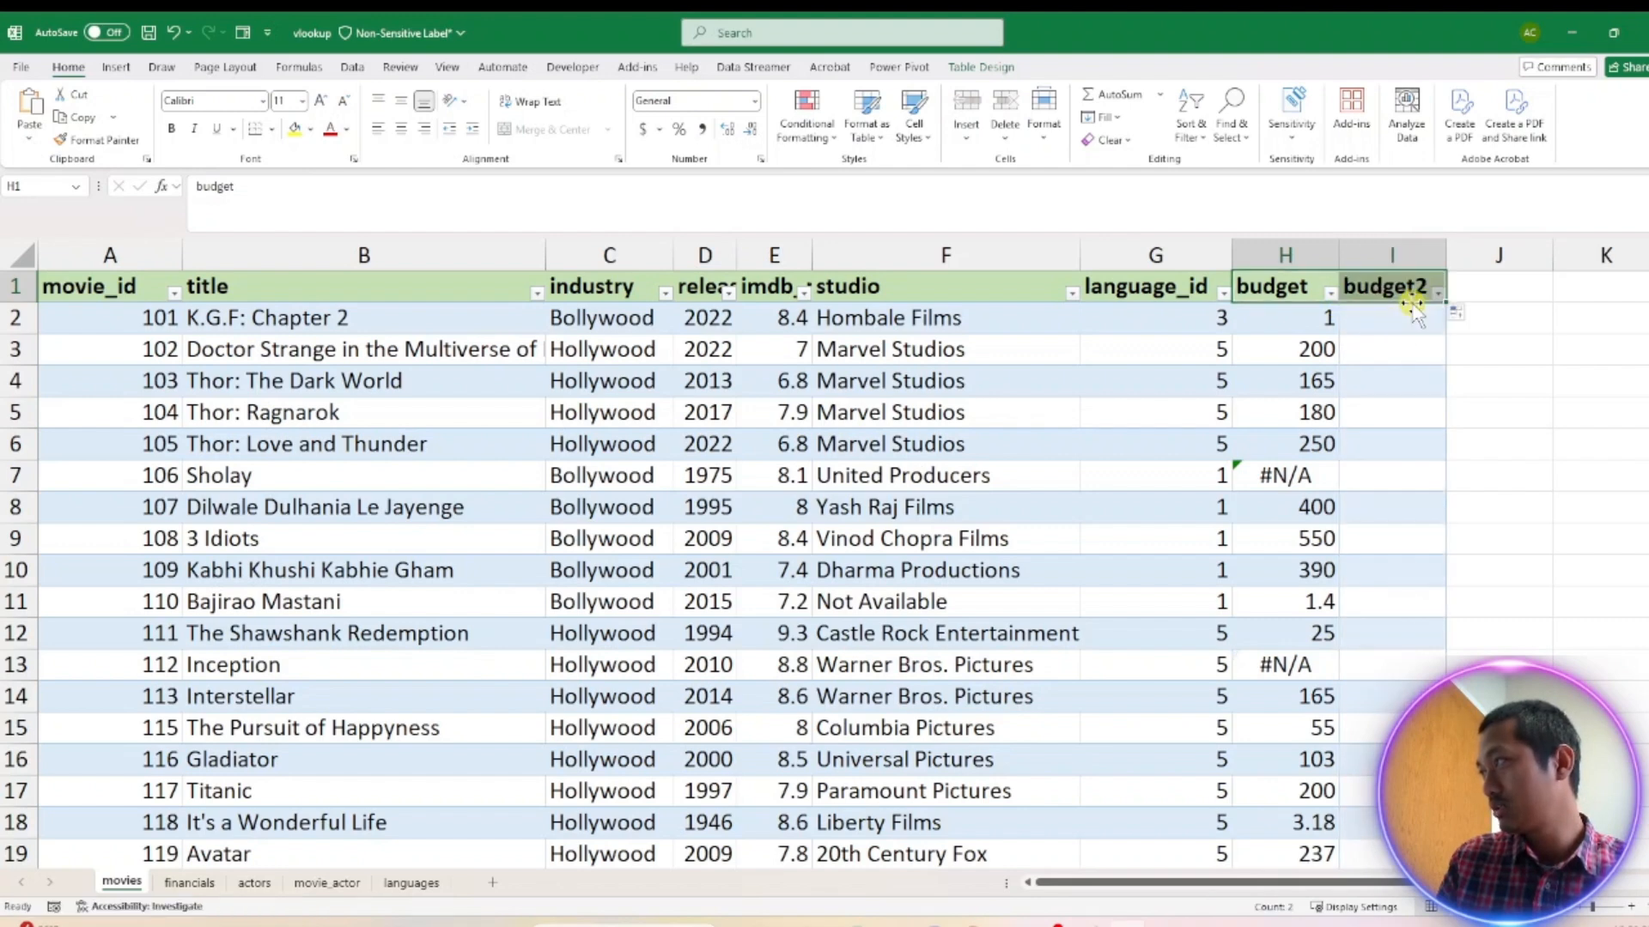
click(1411, 286)
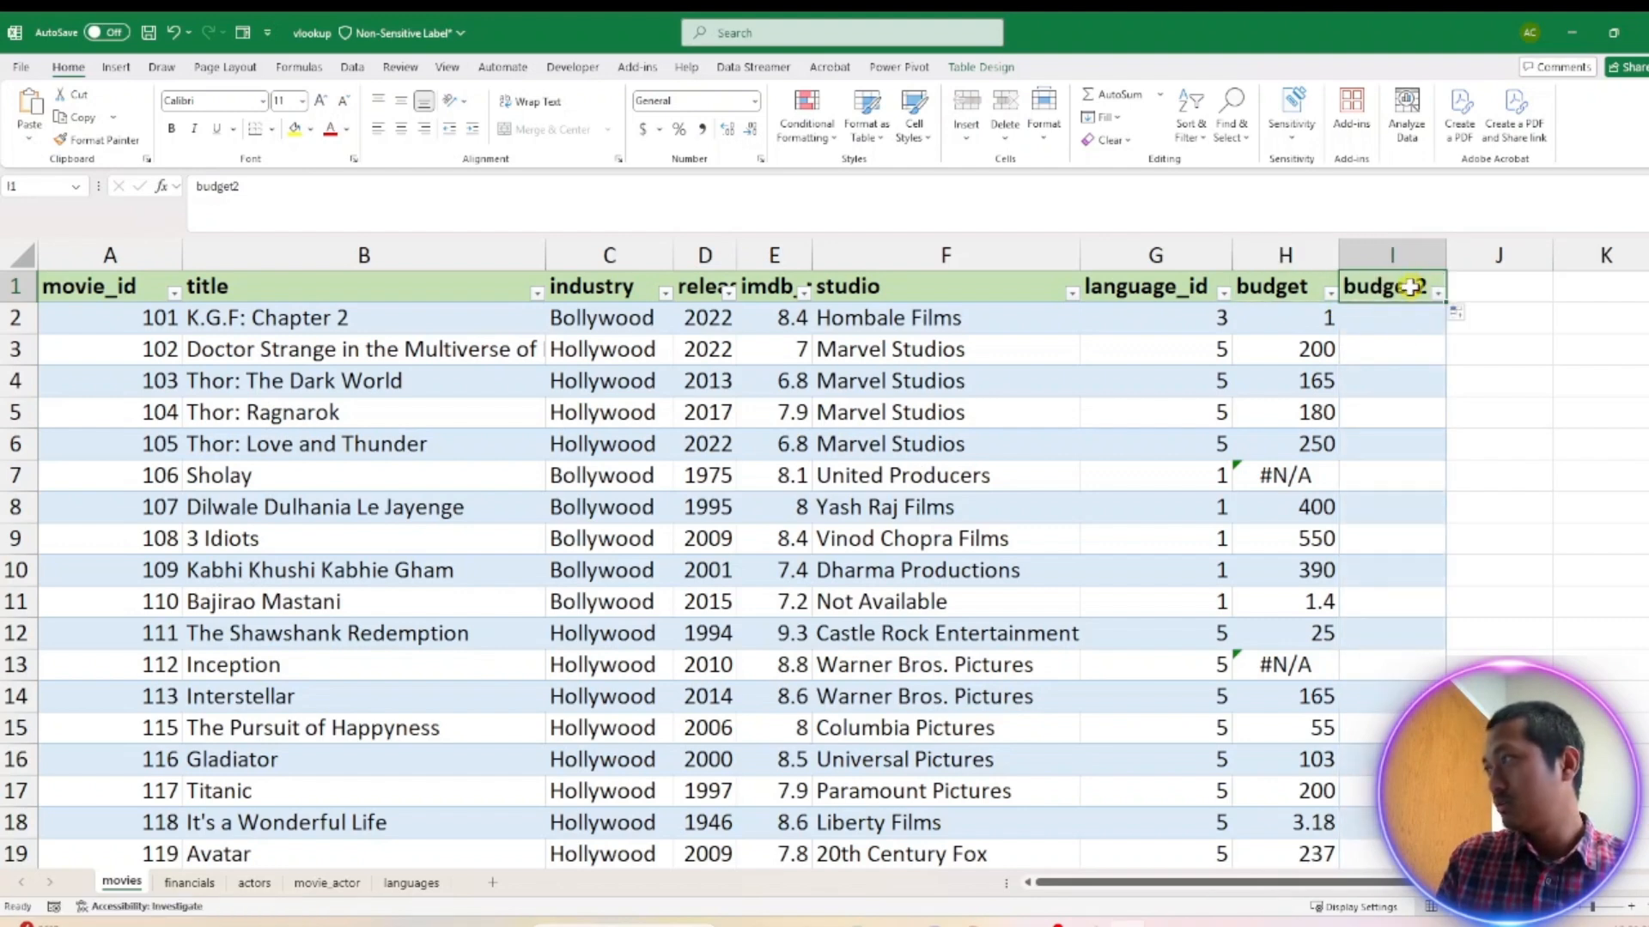
double_click(1411, 284)
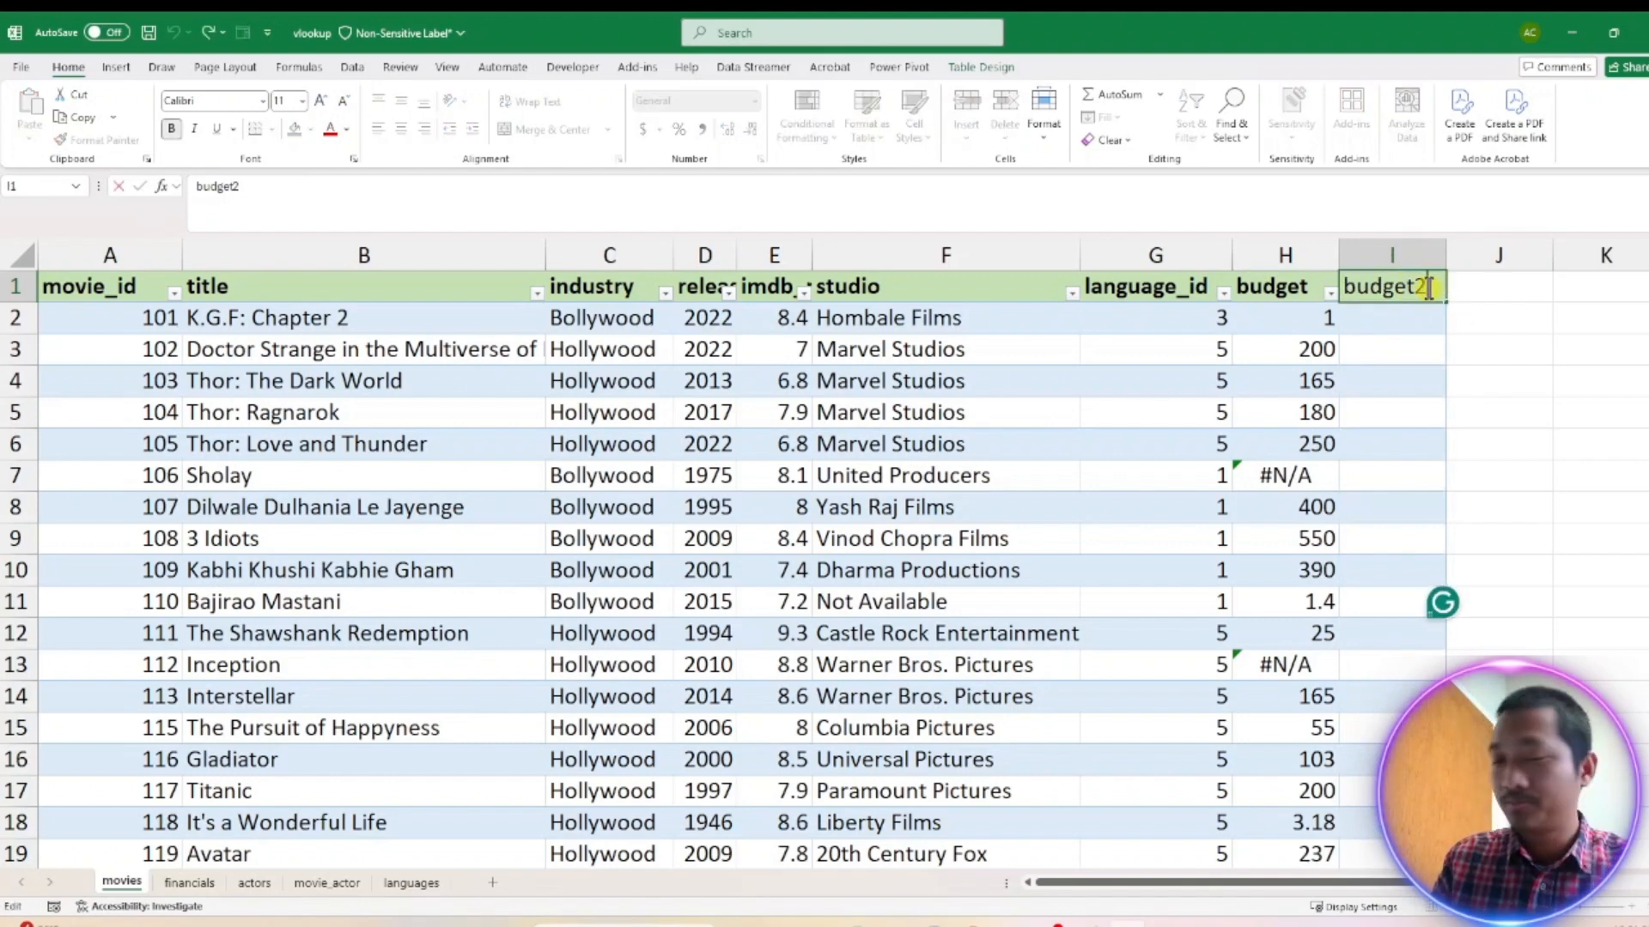
key(BackSpace)
key(BackSpace)
key(BackSpace)
key(BackSpace)
key(BackSpace)
key(BackSpace)
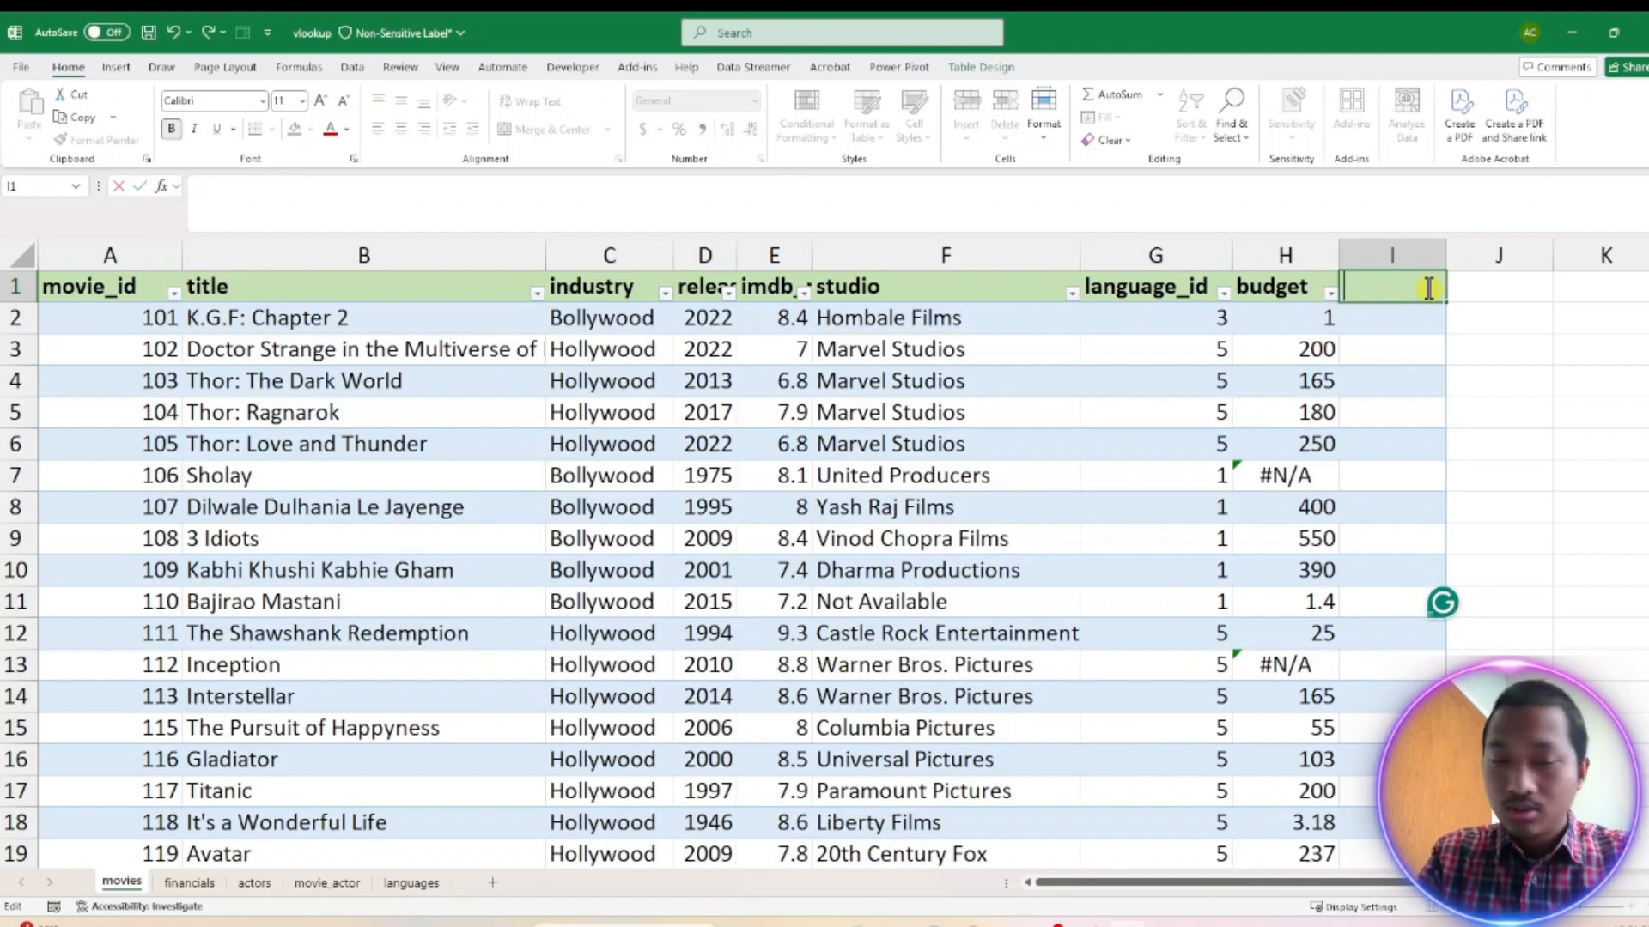
key(BackSpace)
text(re)
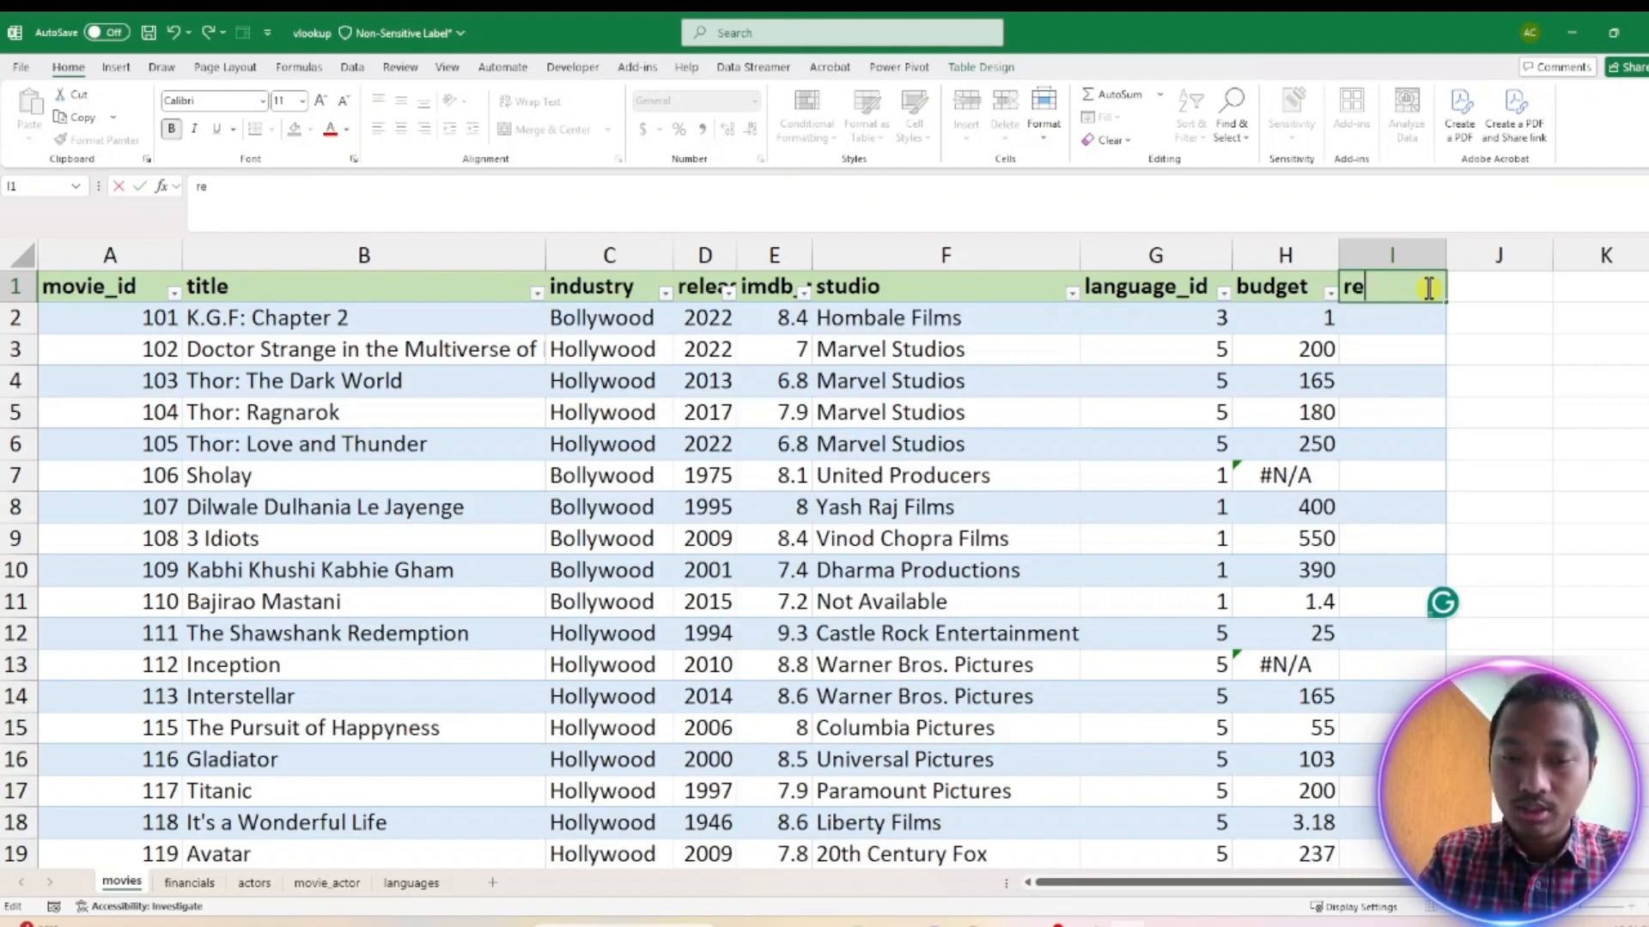
text(ne)
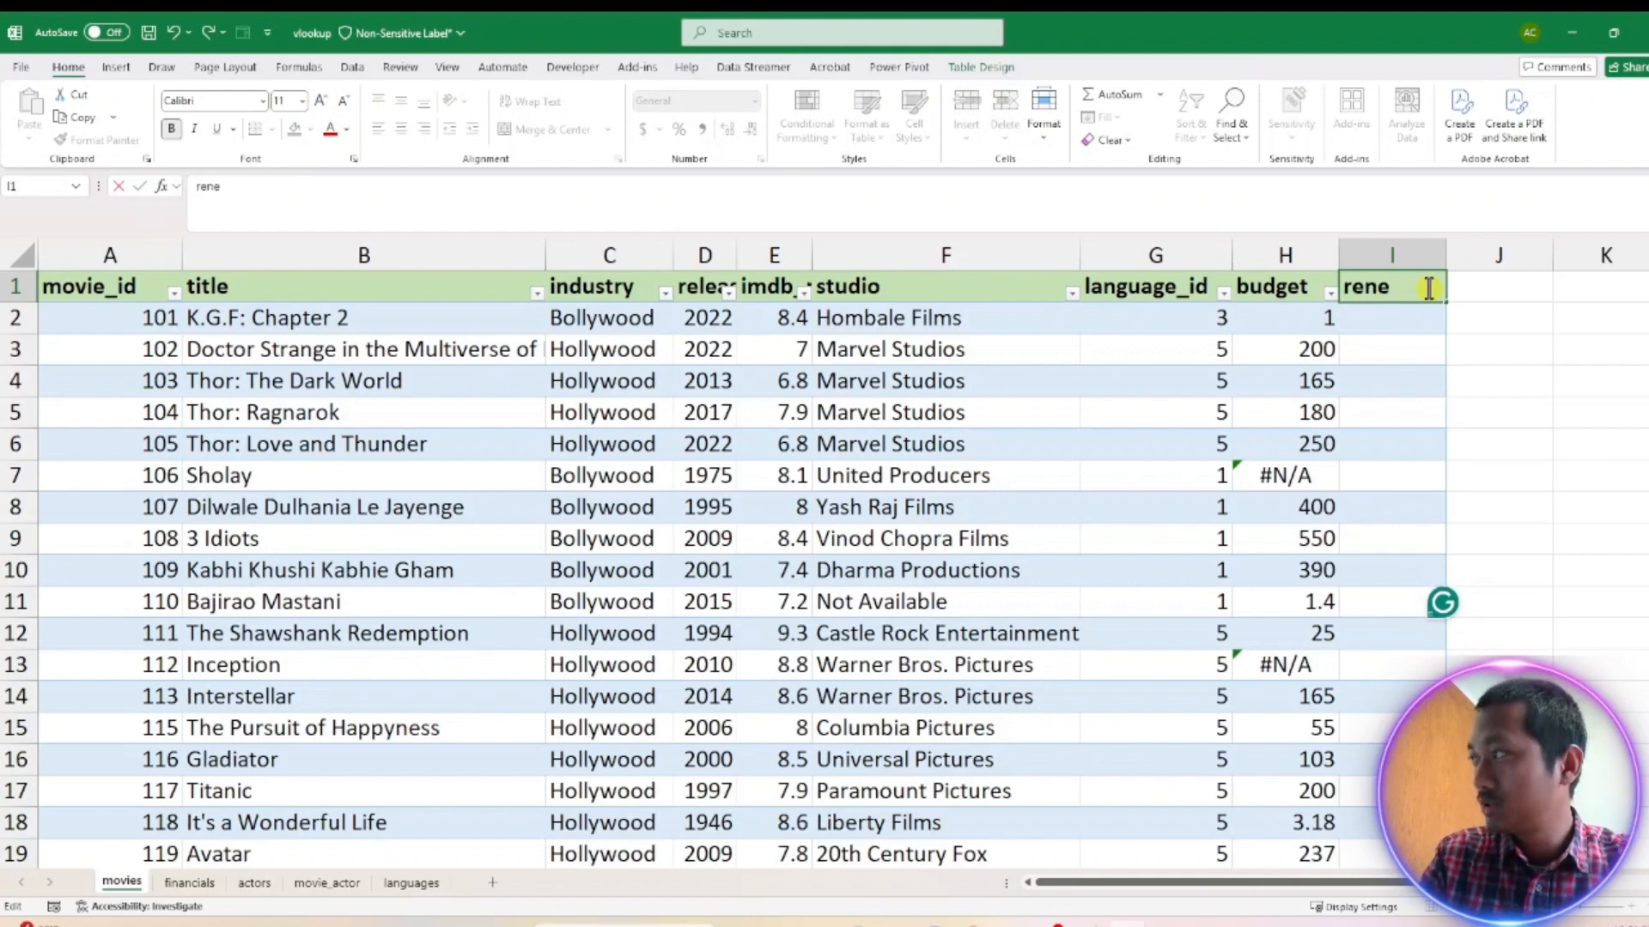
key(BackSpace)
key(BackSpace)
text(ven)
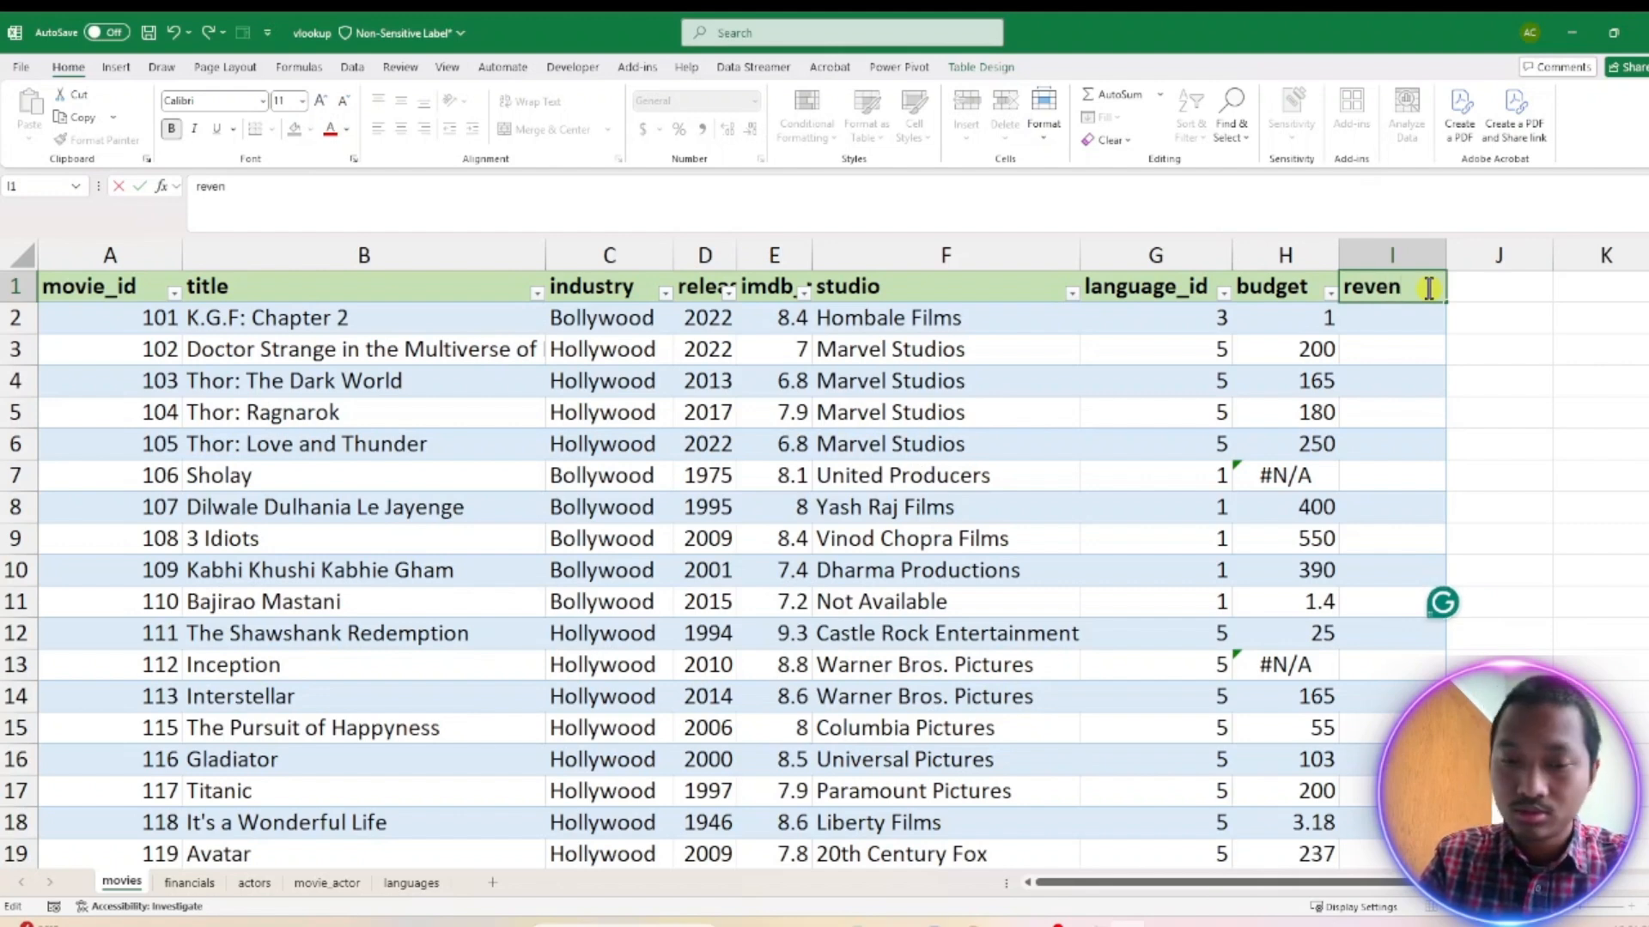
text(ue)
click(1374, 337)
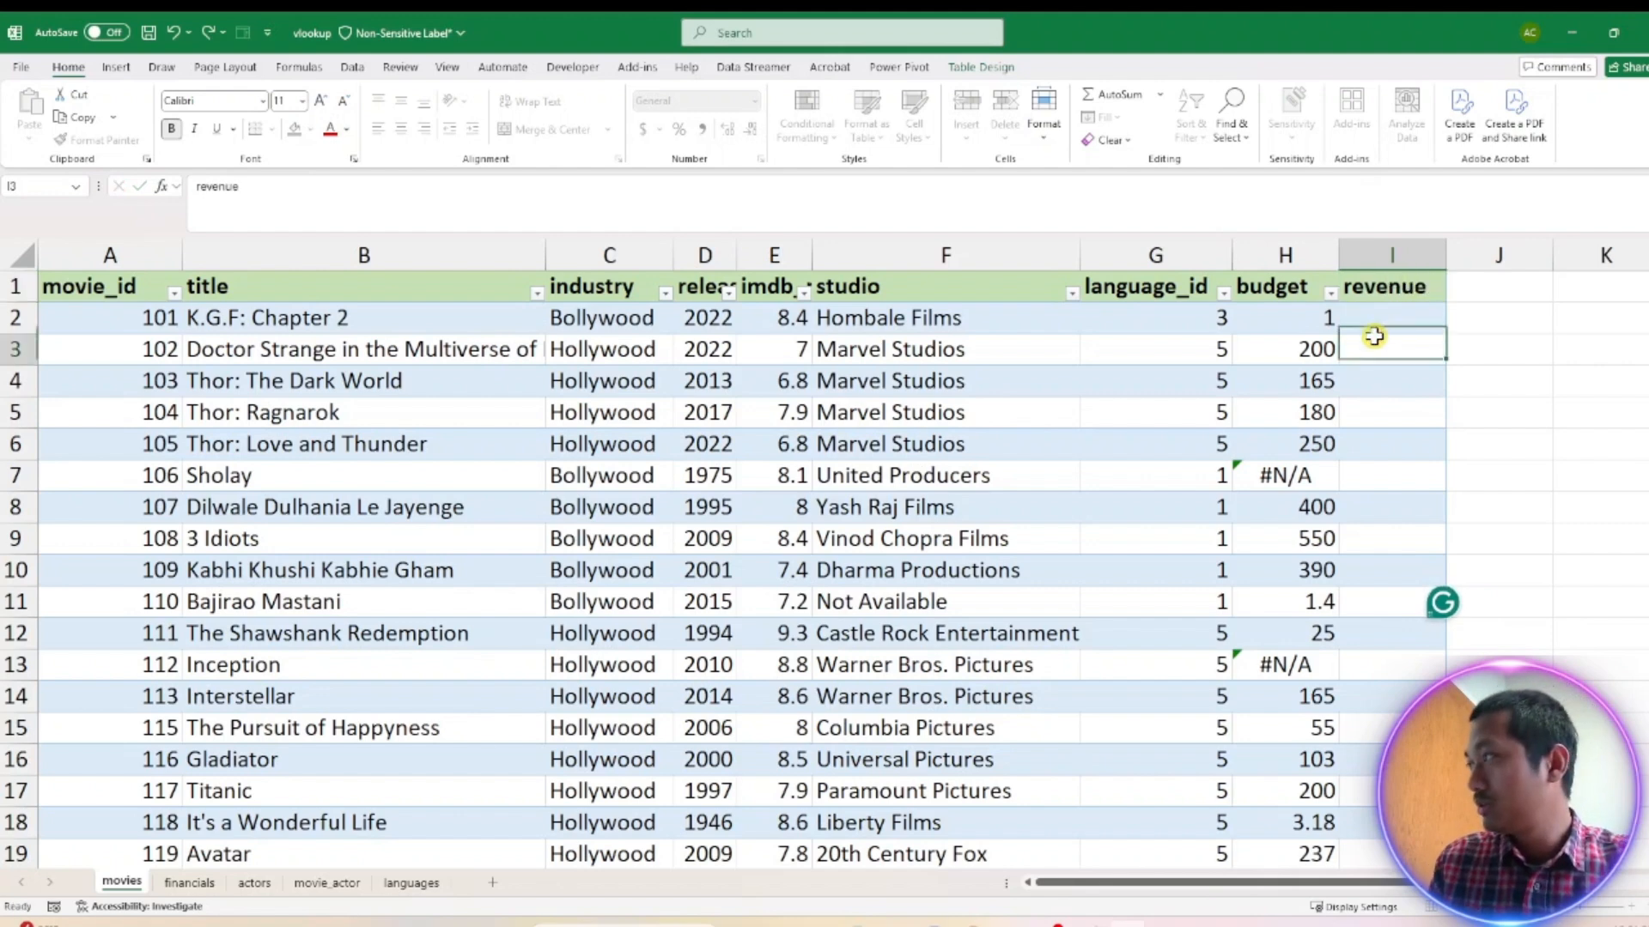
Fill the VLOOKUP formula from budget cell H2 across into revenue cell I2
click(1373, 316)
click(1324, 324)
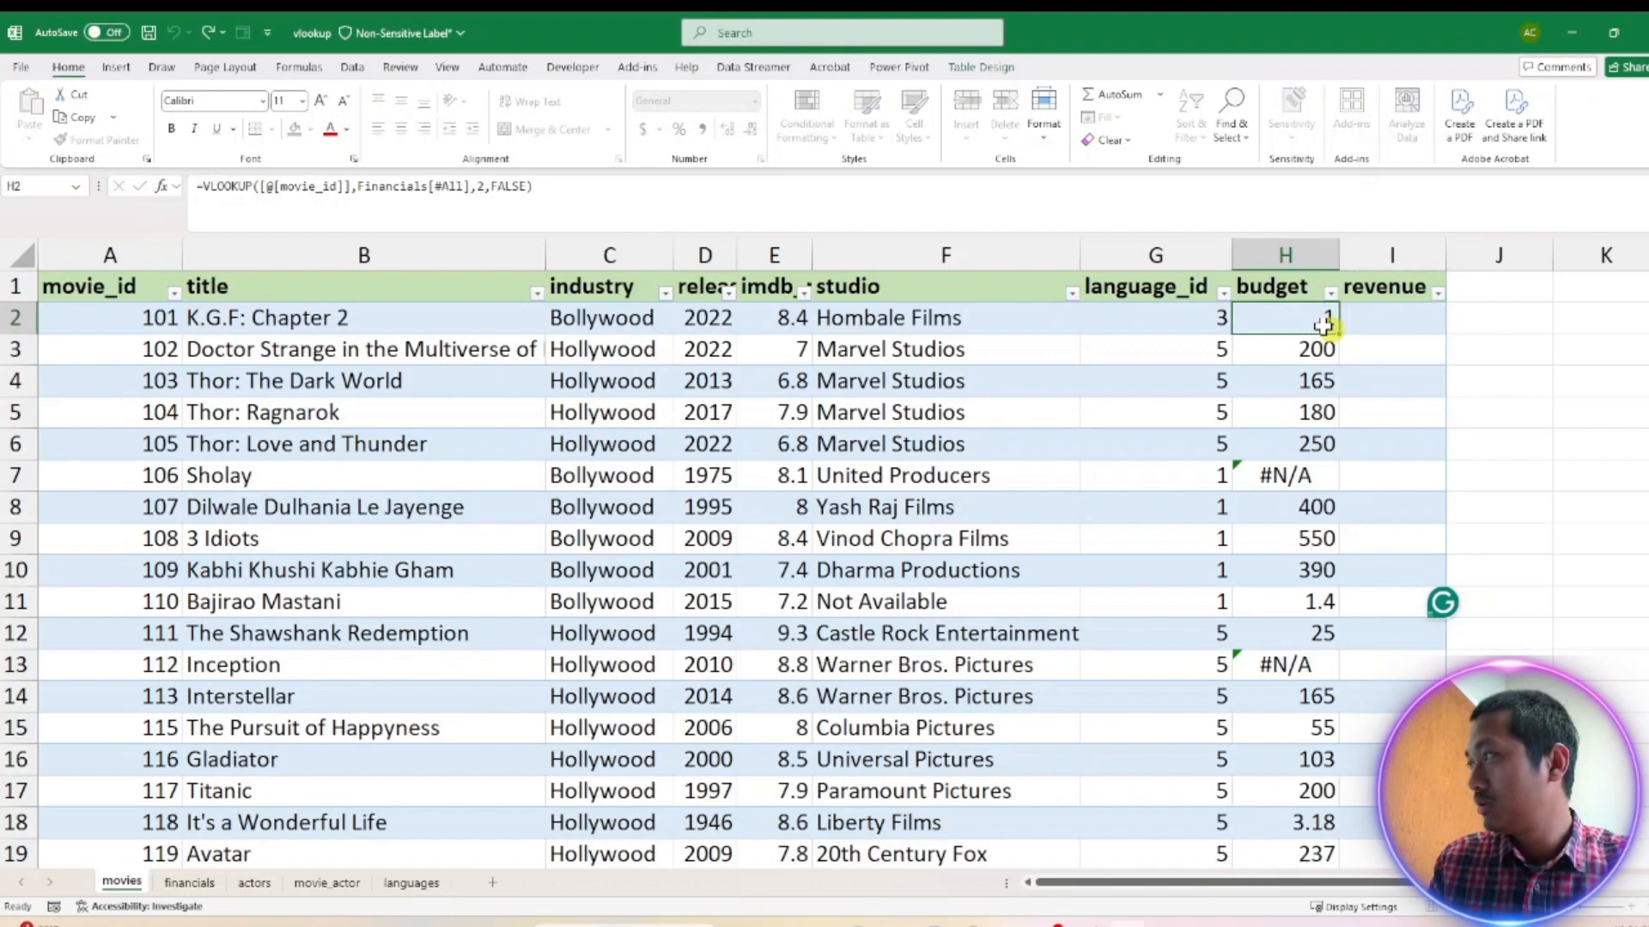
drag(1341, 336, 1413, 323)
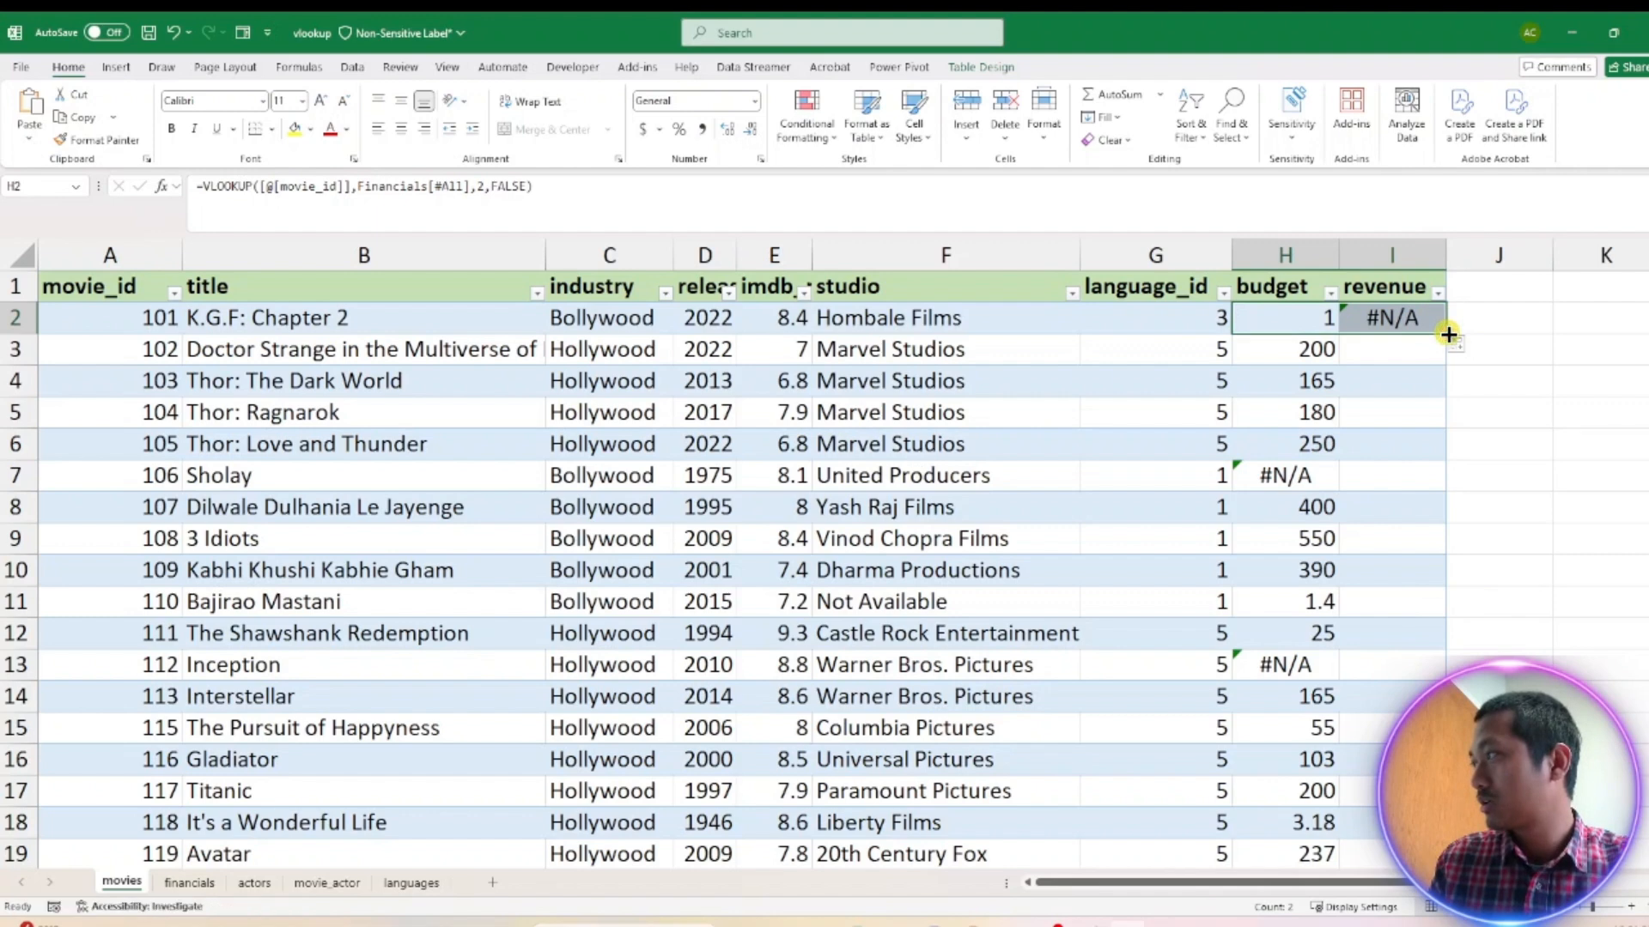
Compare the lookup value references in the H2 and I2 formulas, checking them against the movies and financials columns
click(1396, 319)
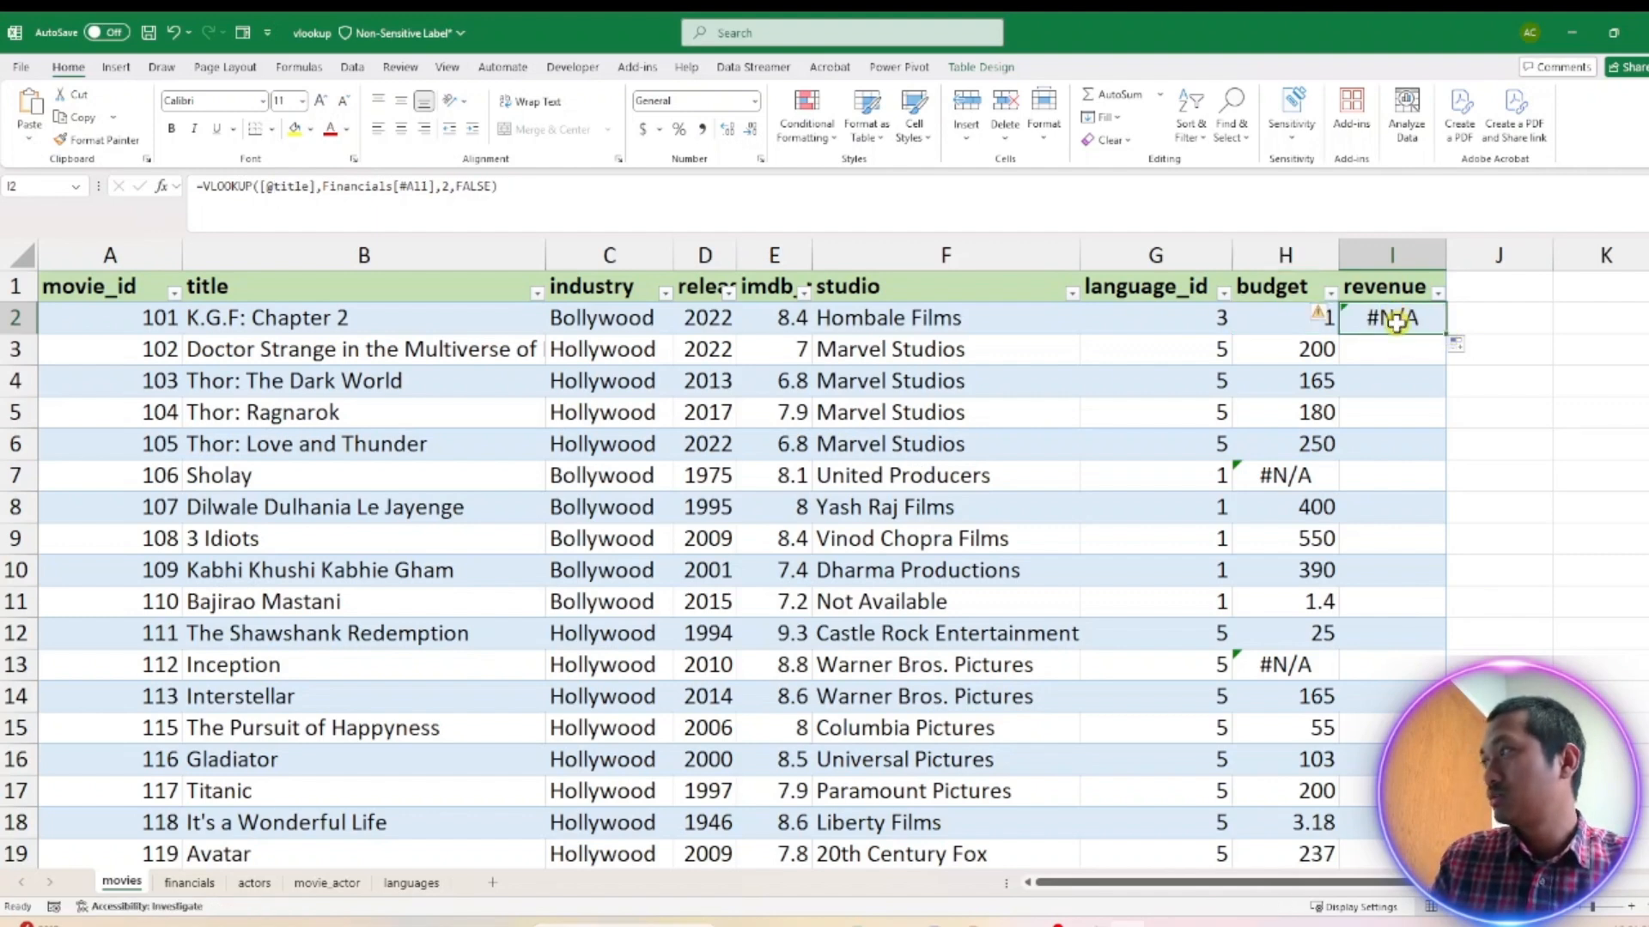
click(1309, 324)
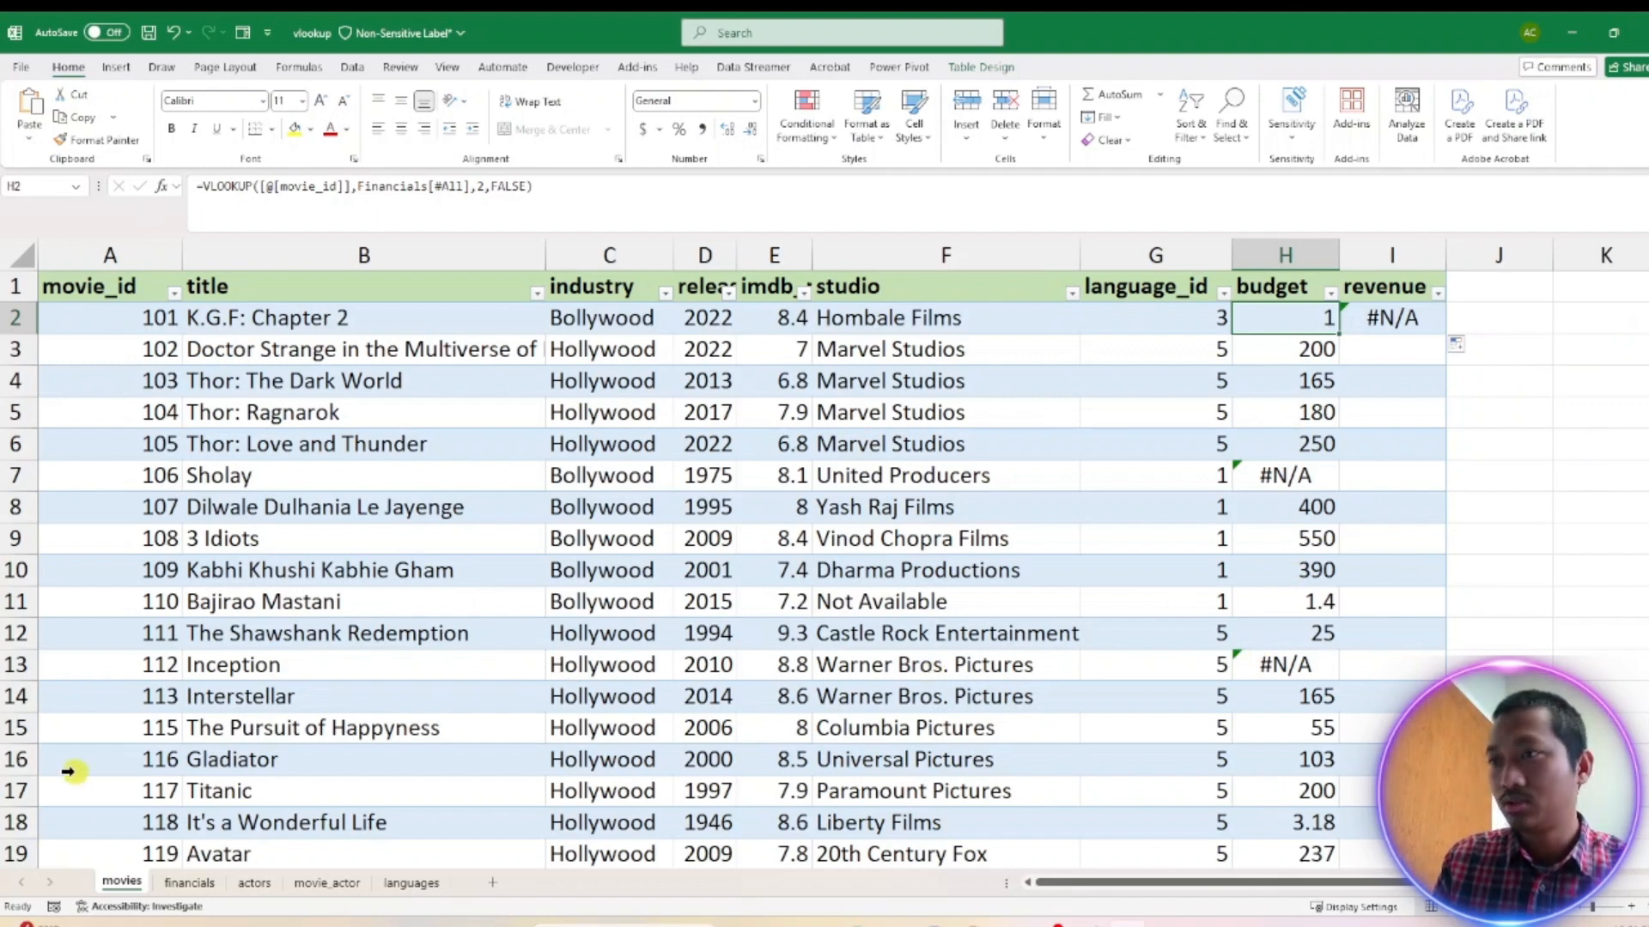
click(185, 882)
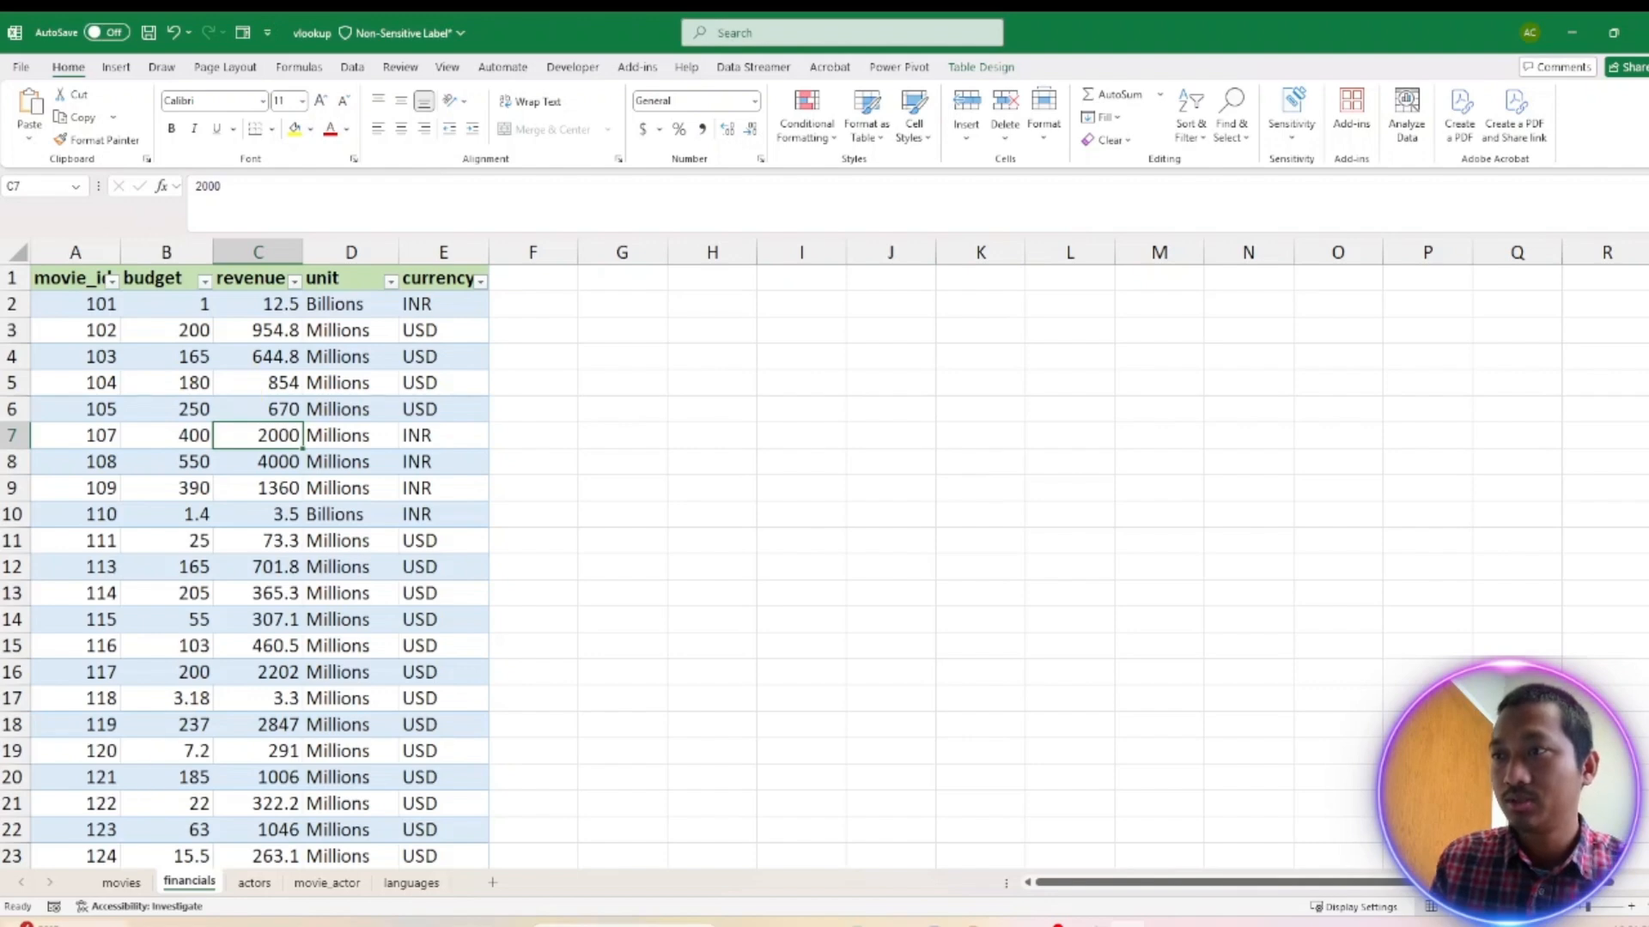
click(116, 883)
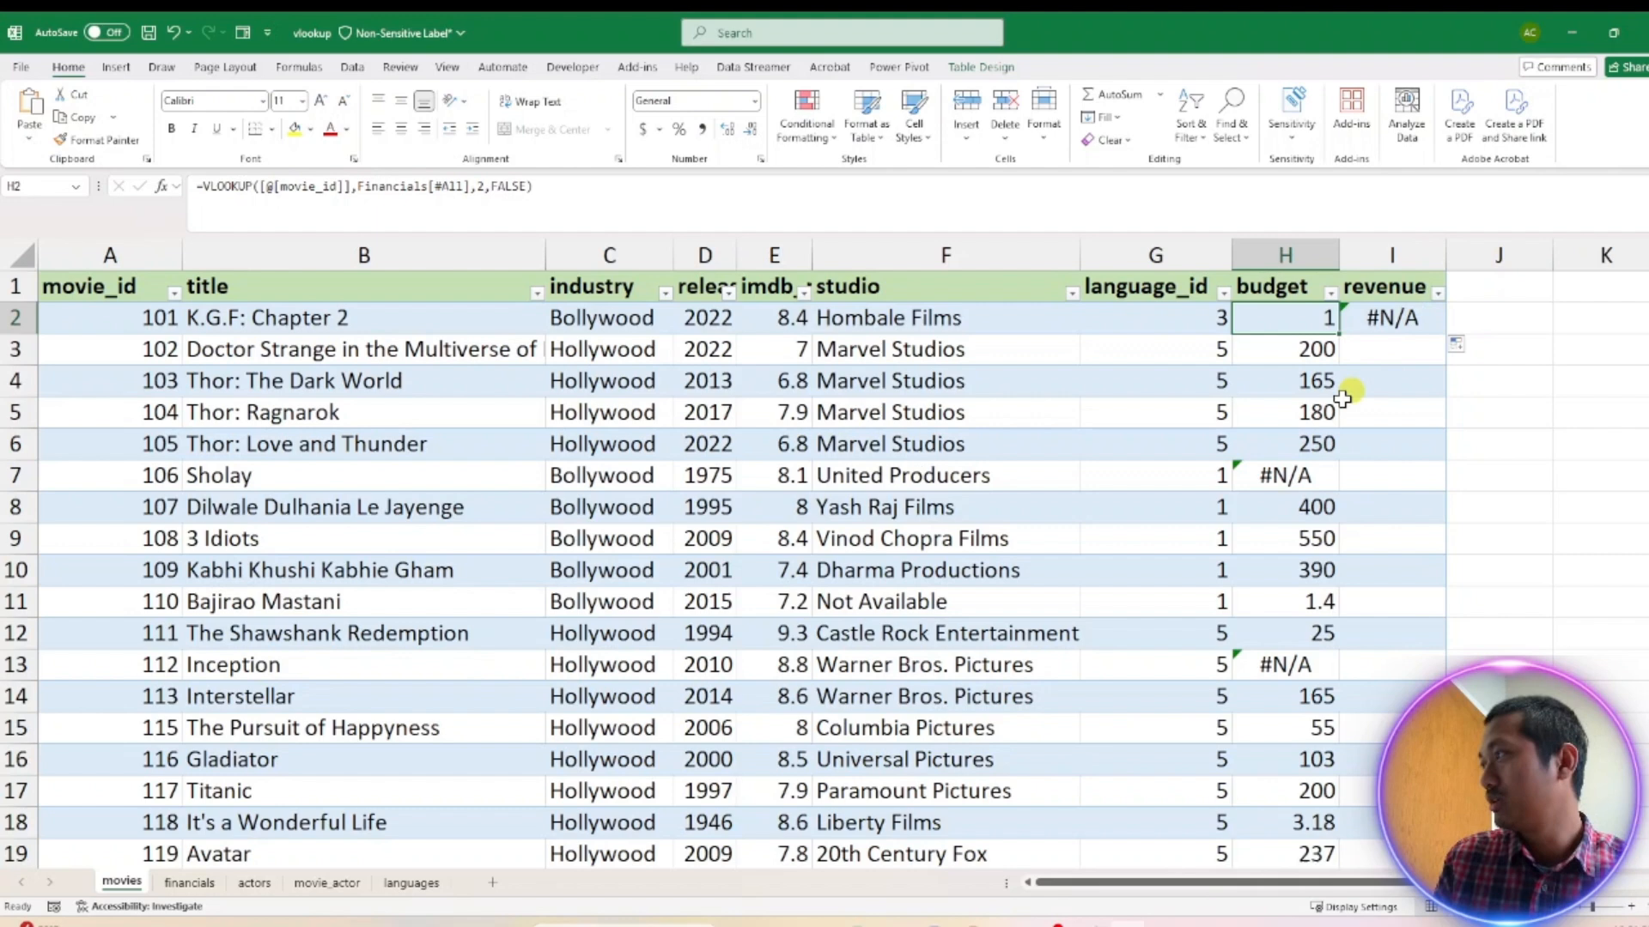
click(1411, 318)
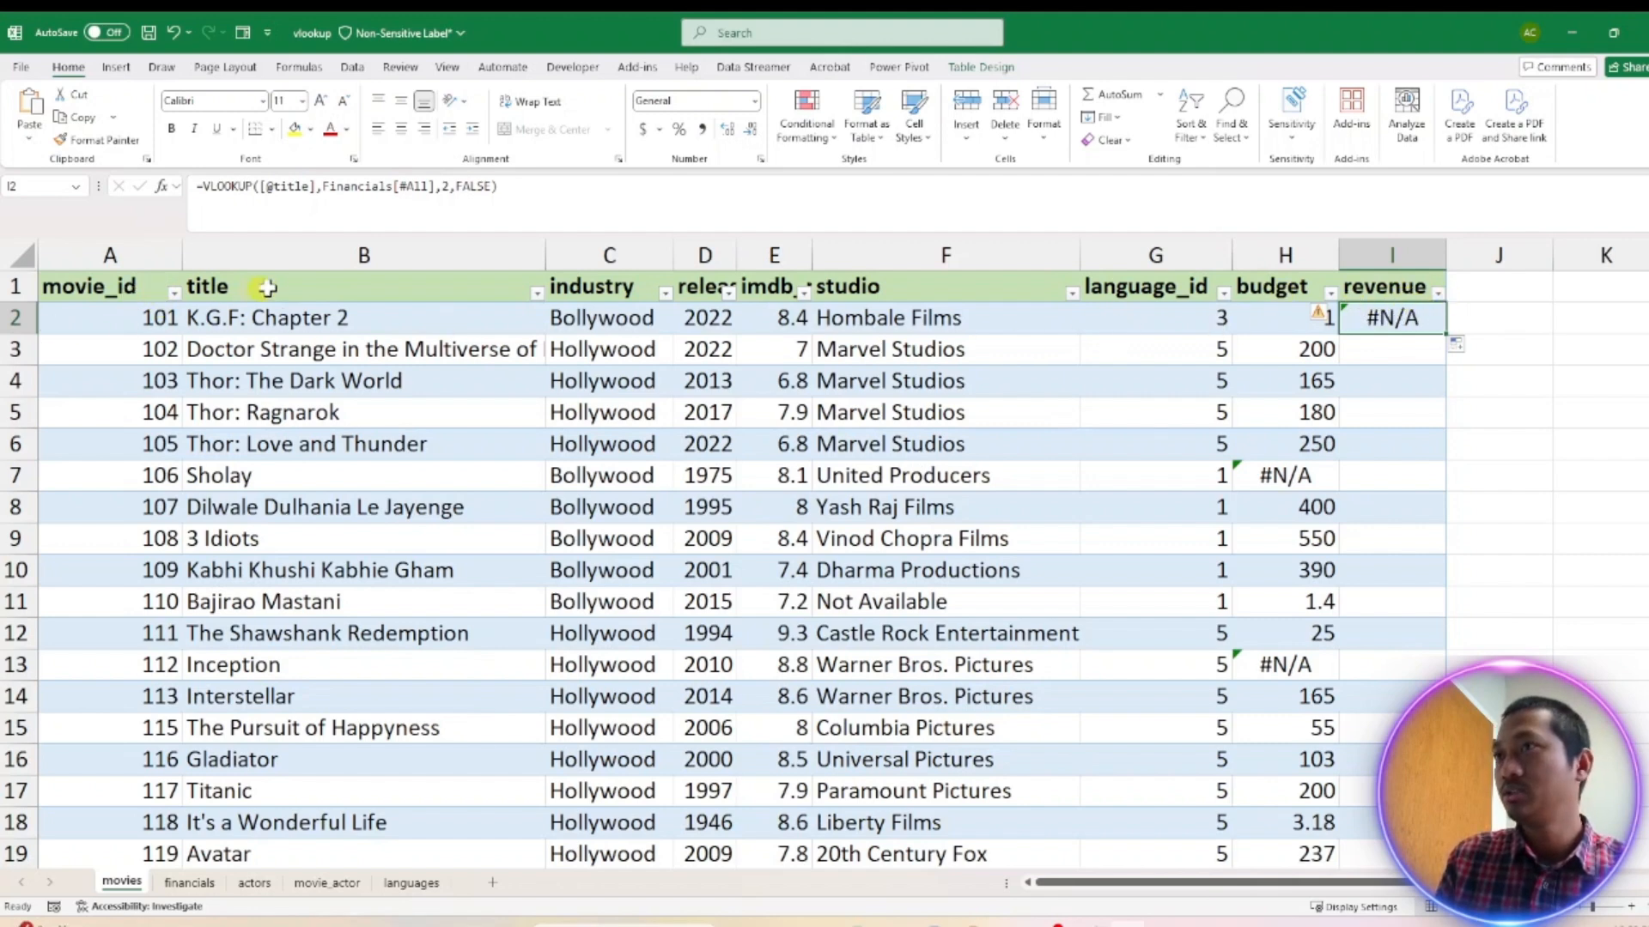
click(1300, 322)
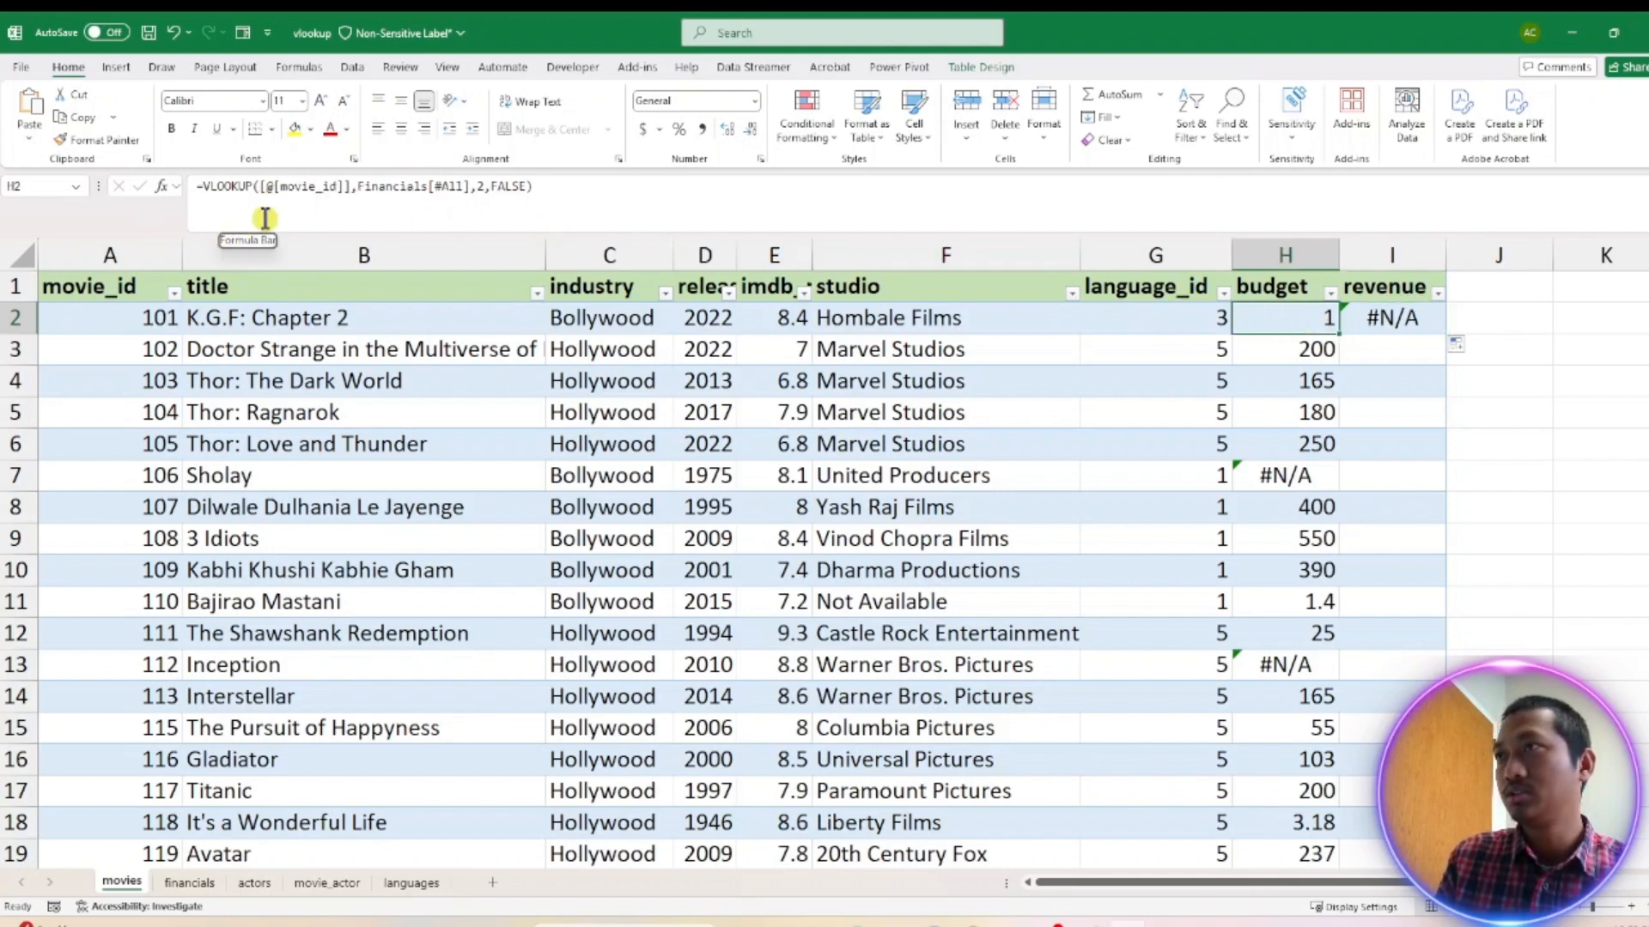
click(1372, 322)
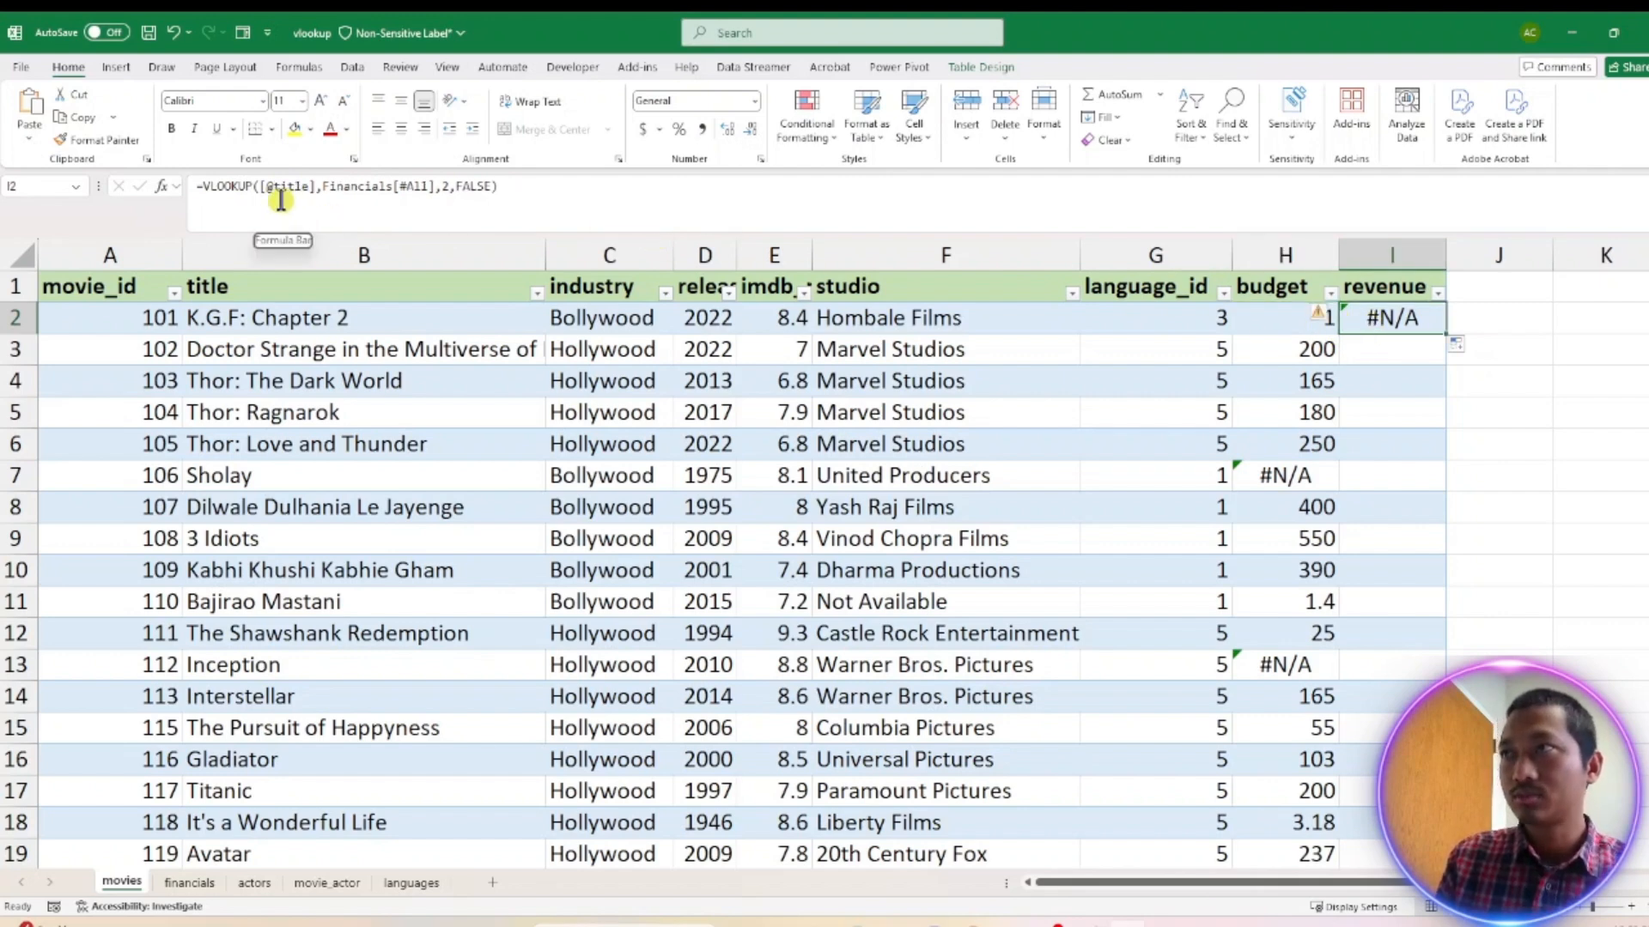
click(93, 292)
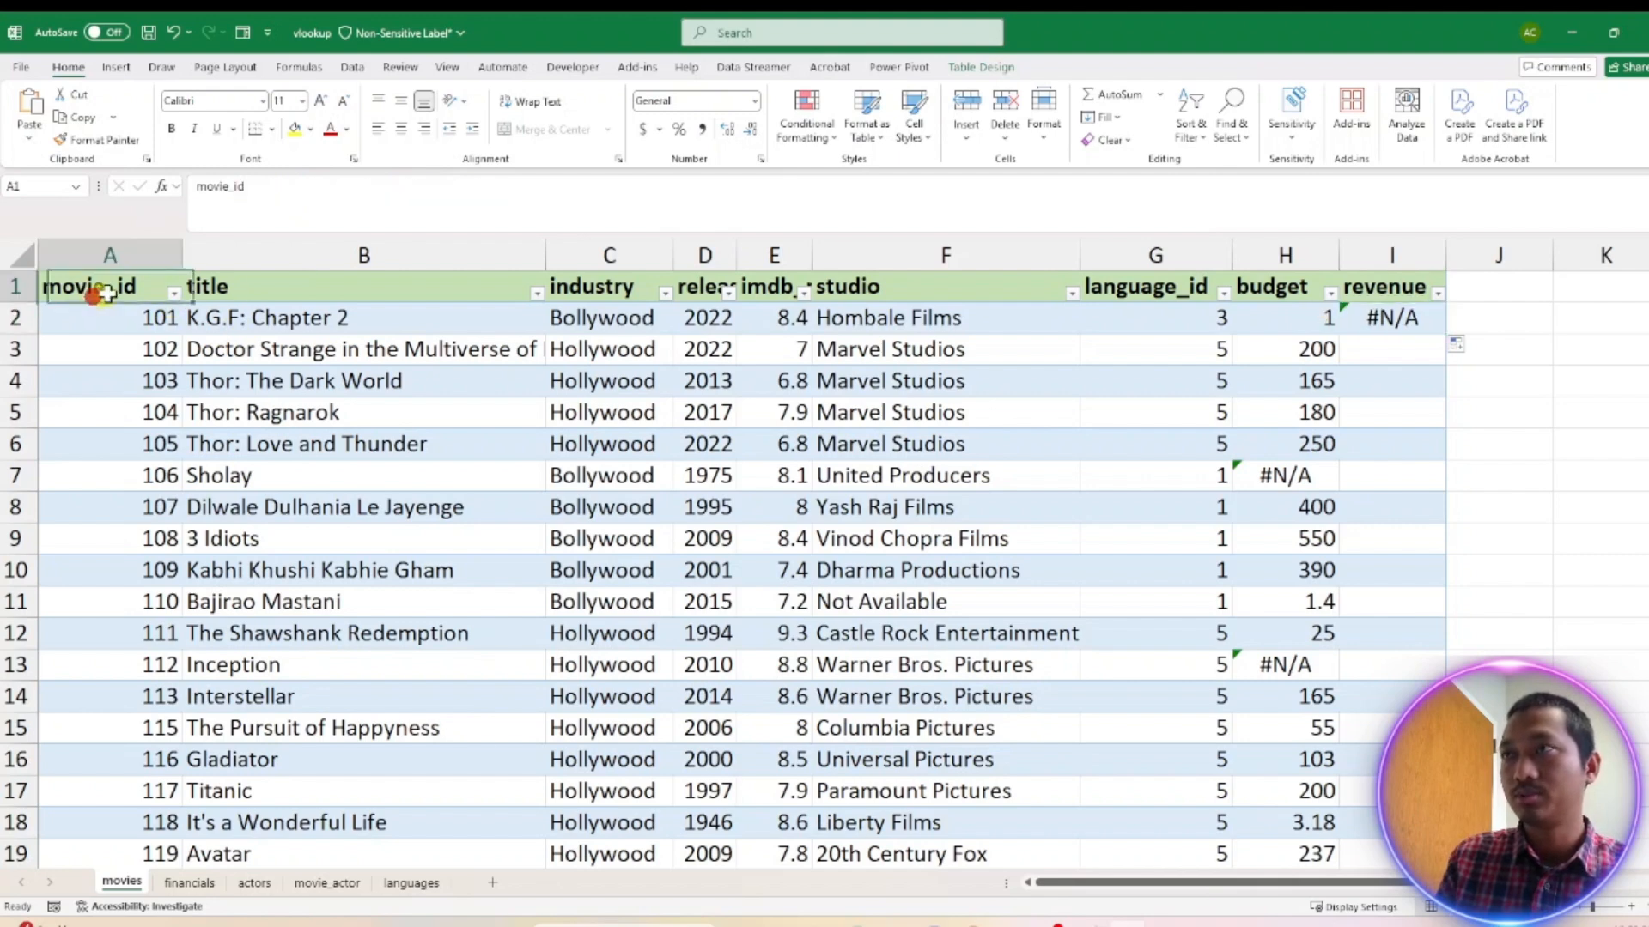
Compare the lookup value in the H2 and I2 formulas again, checking the reference against the title column and the budget cells
click(255, 283)
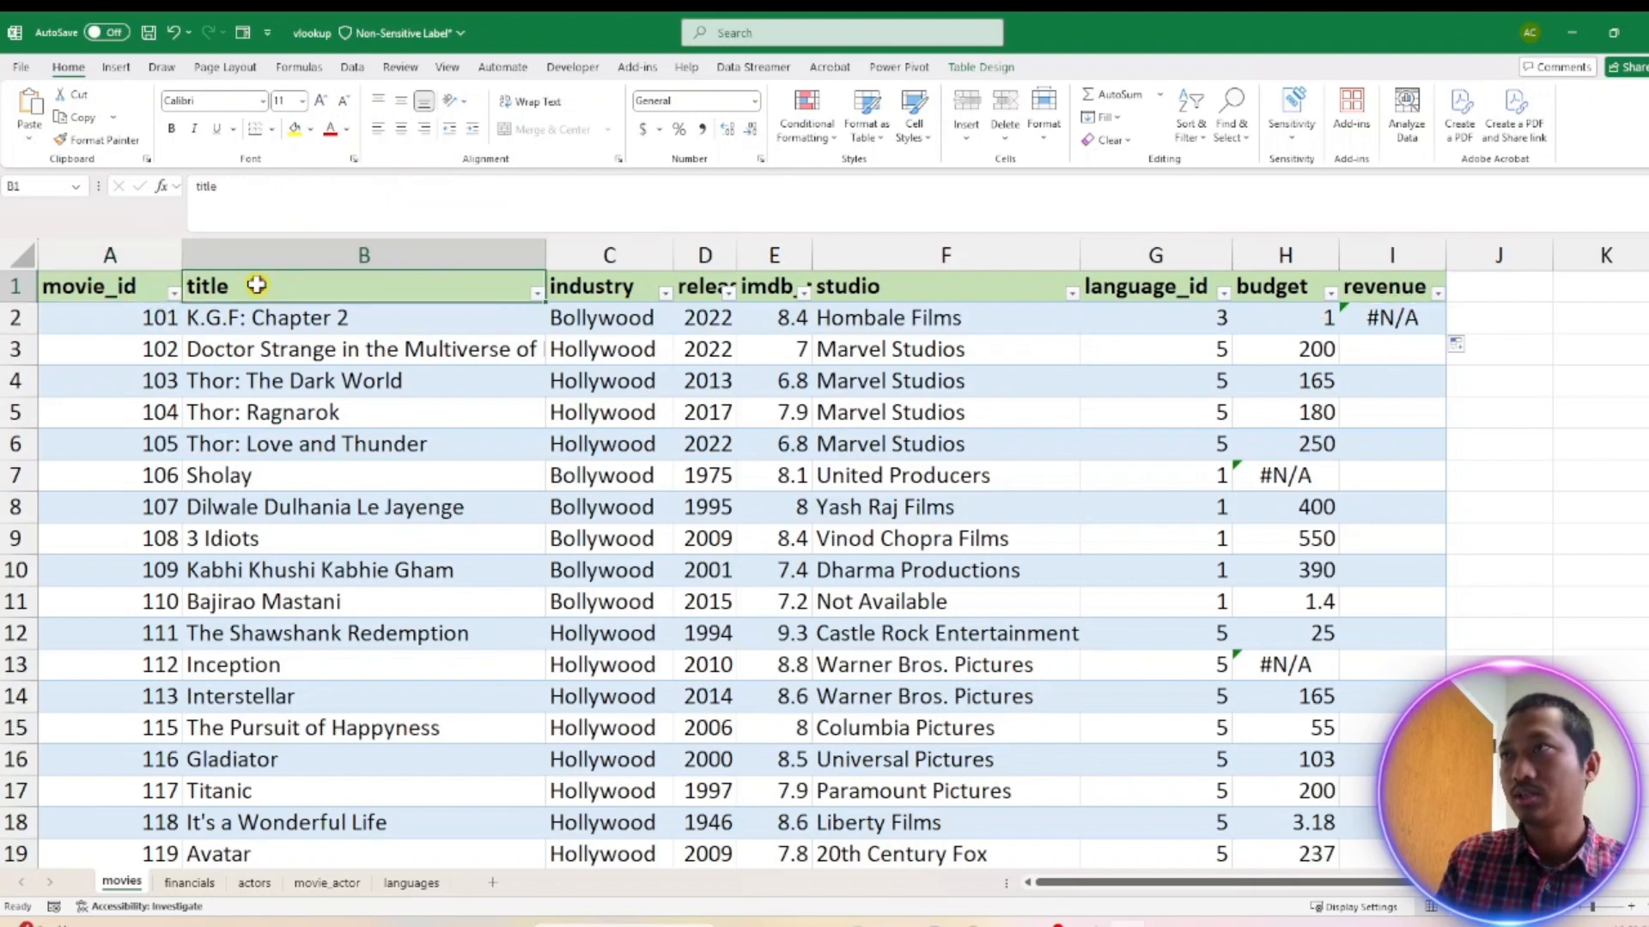
click(1301, 324)
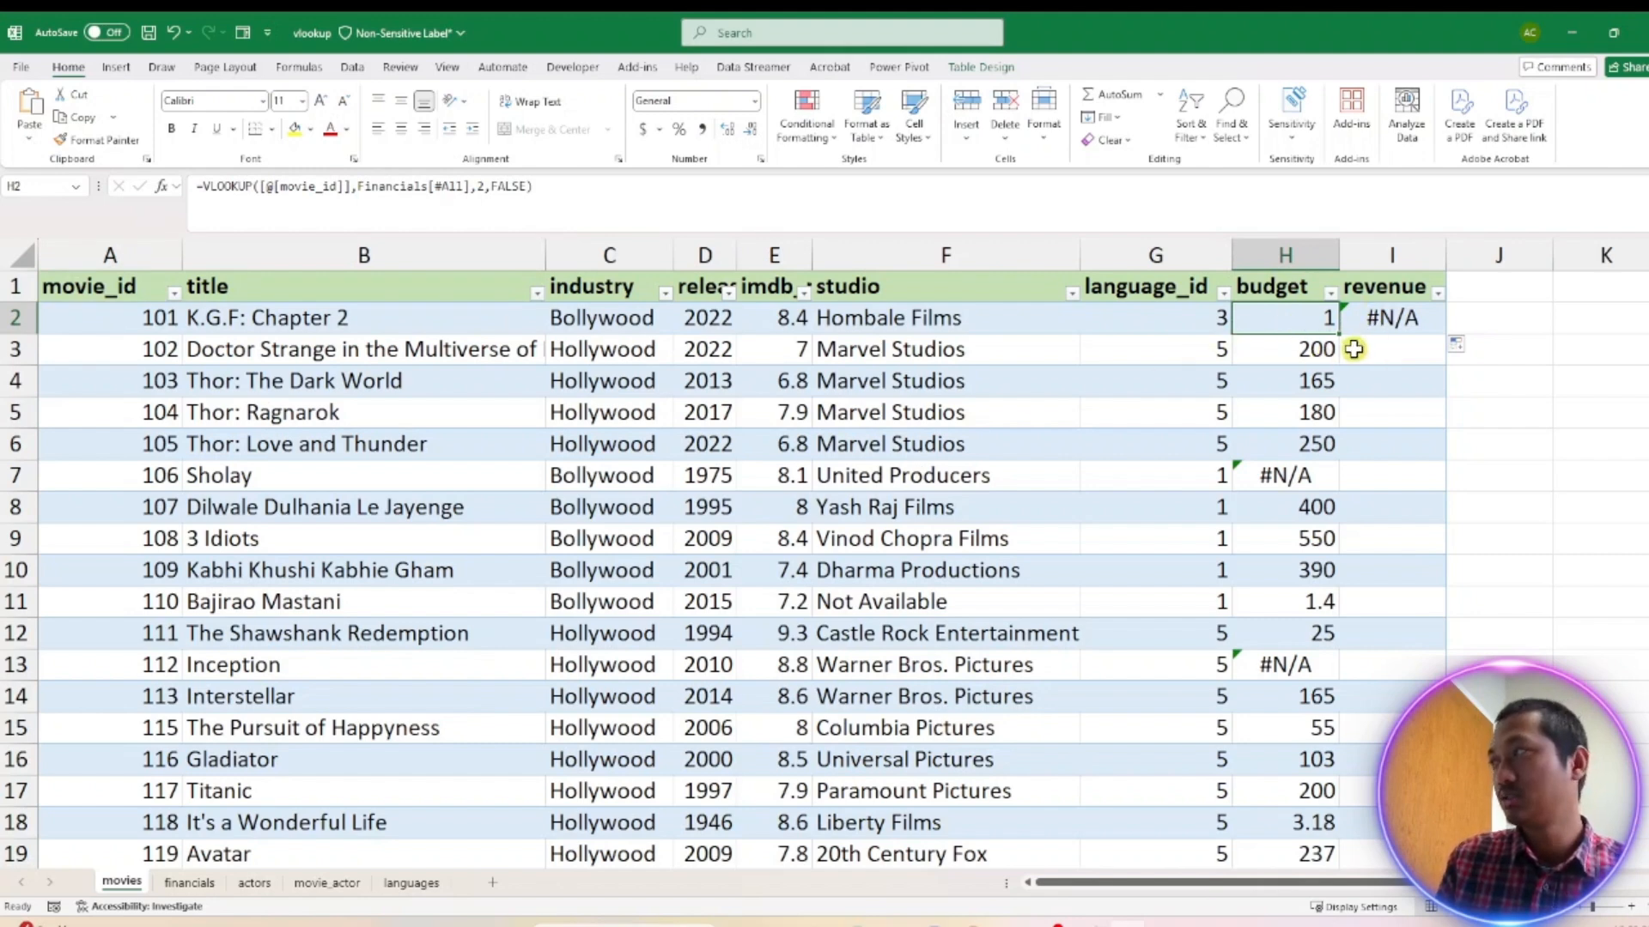
click(1374, 324)
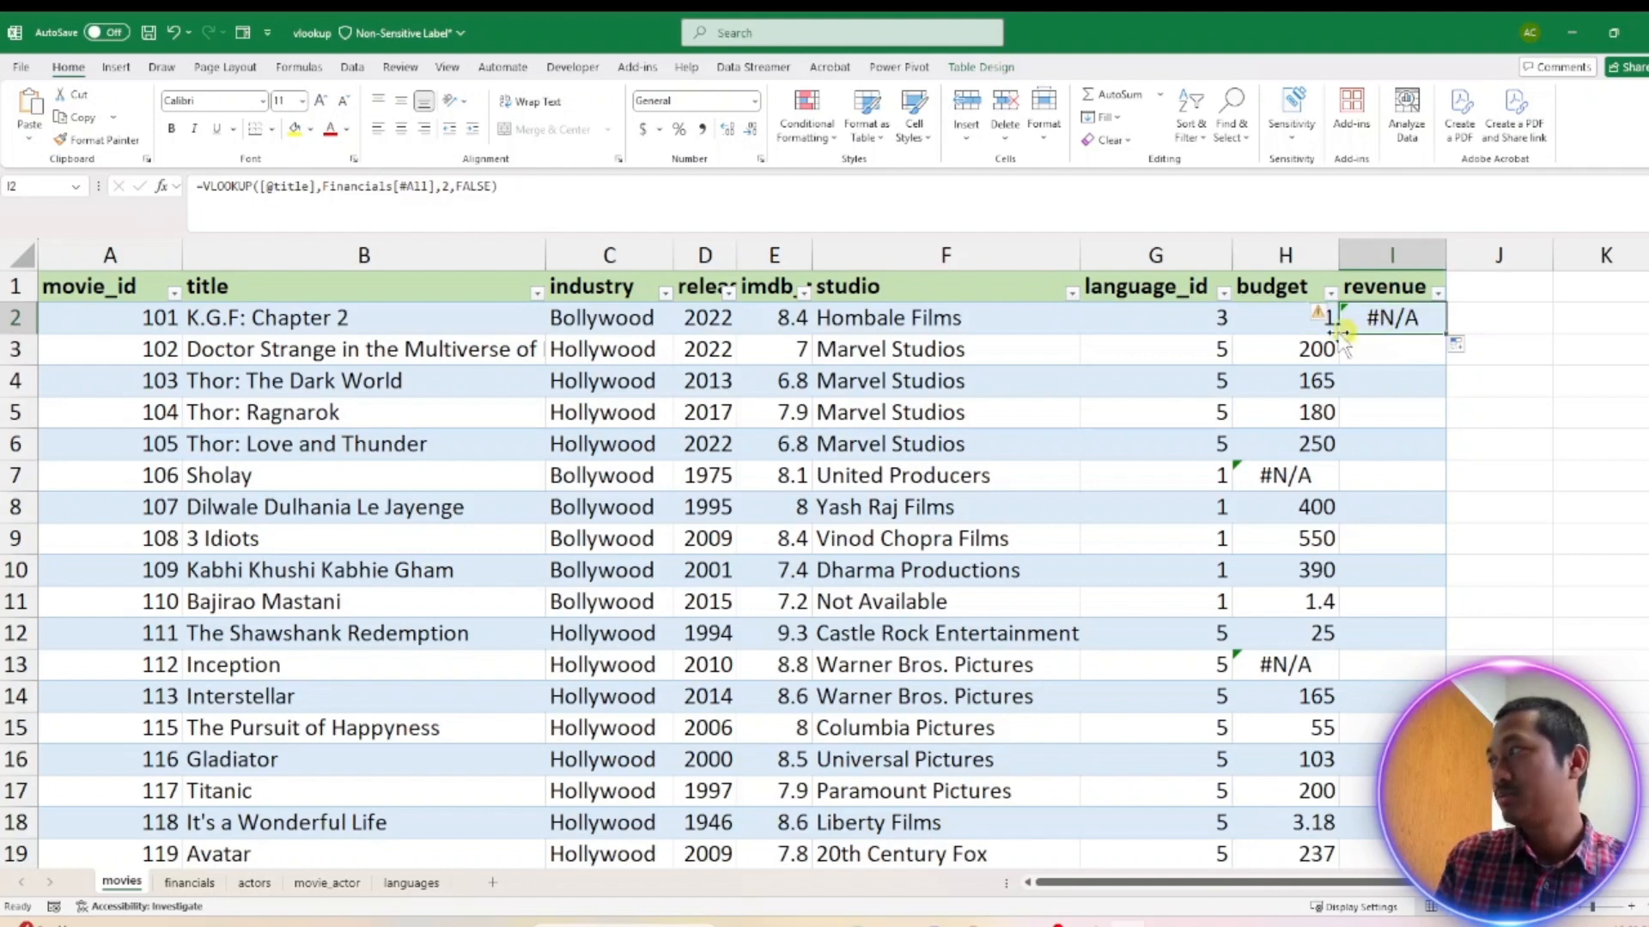
click(1310, 322)
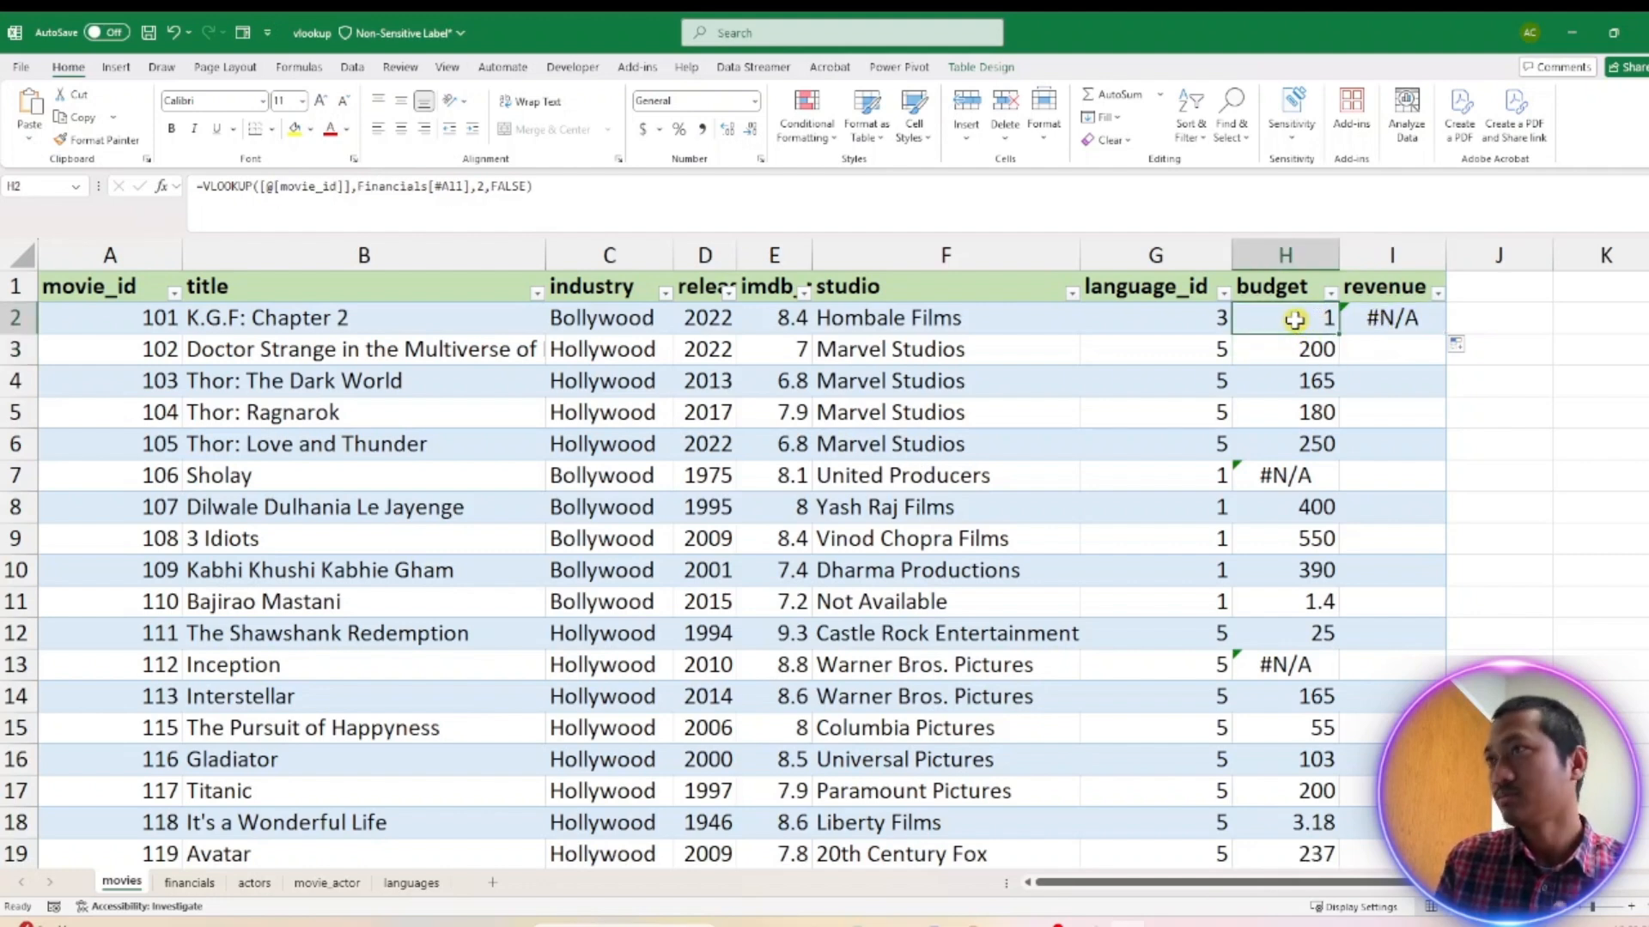
click(346, 188)
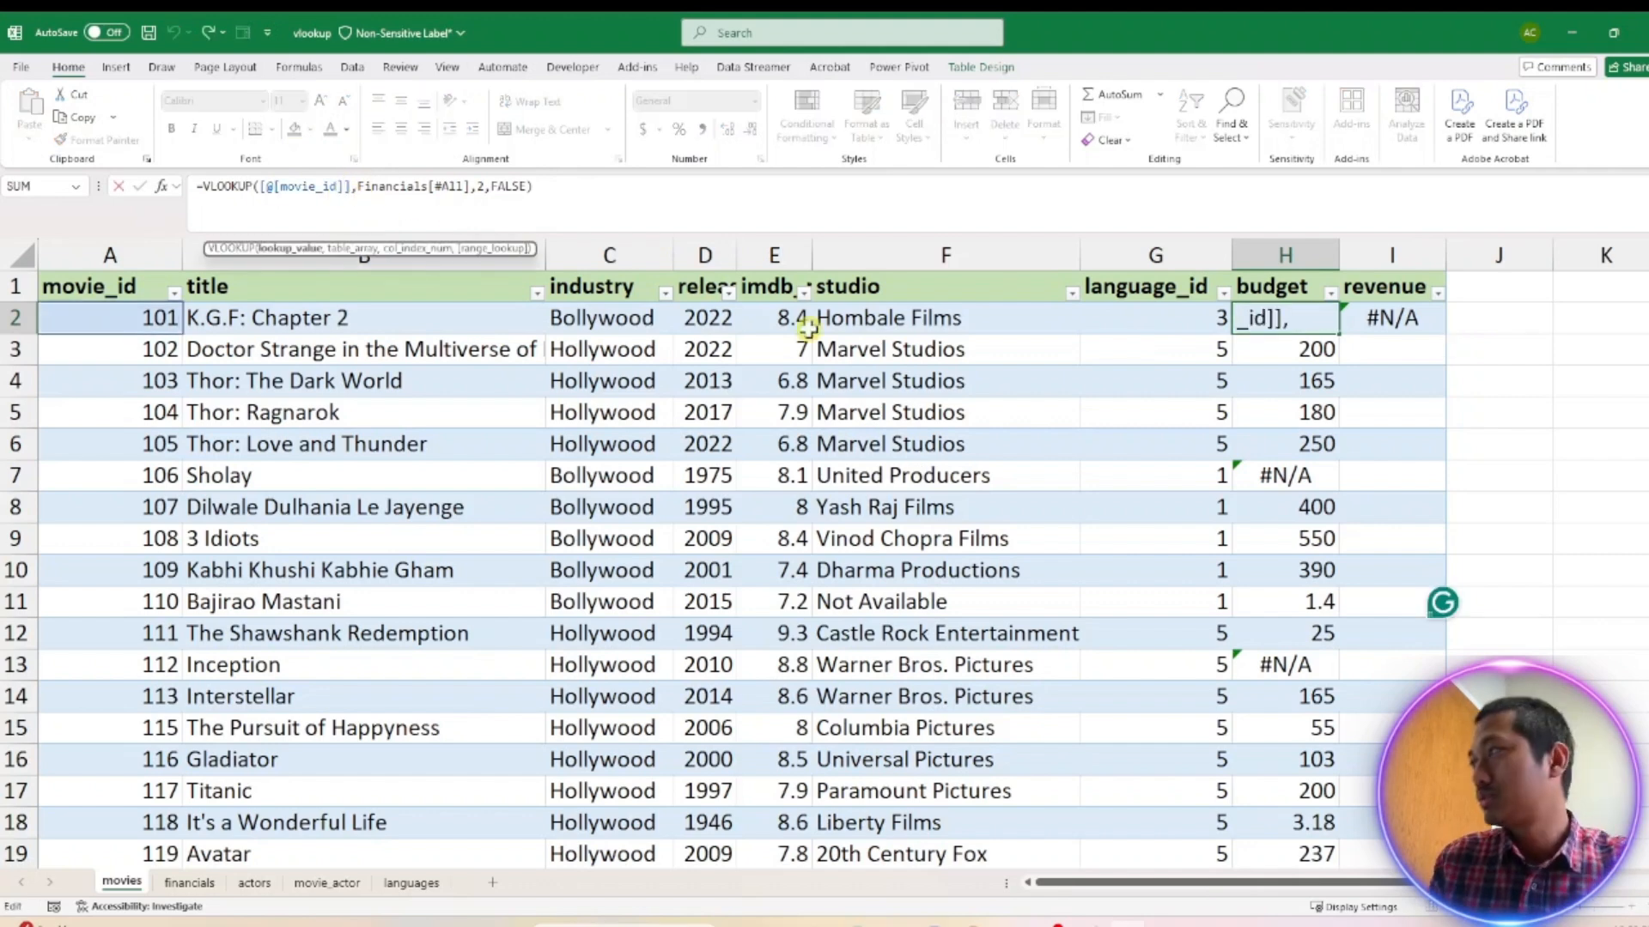
click(1269, 409)
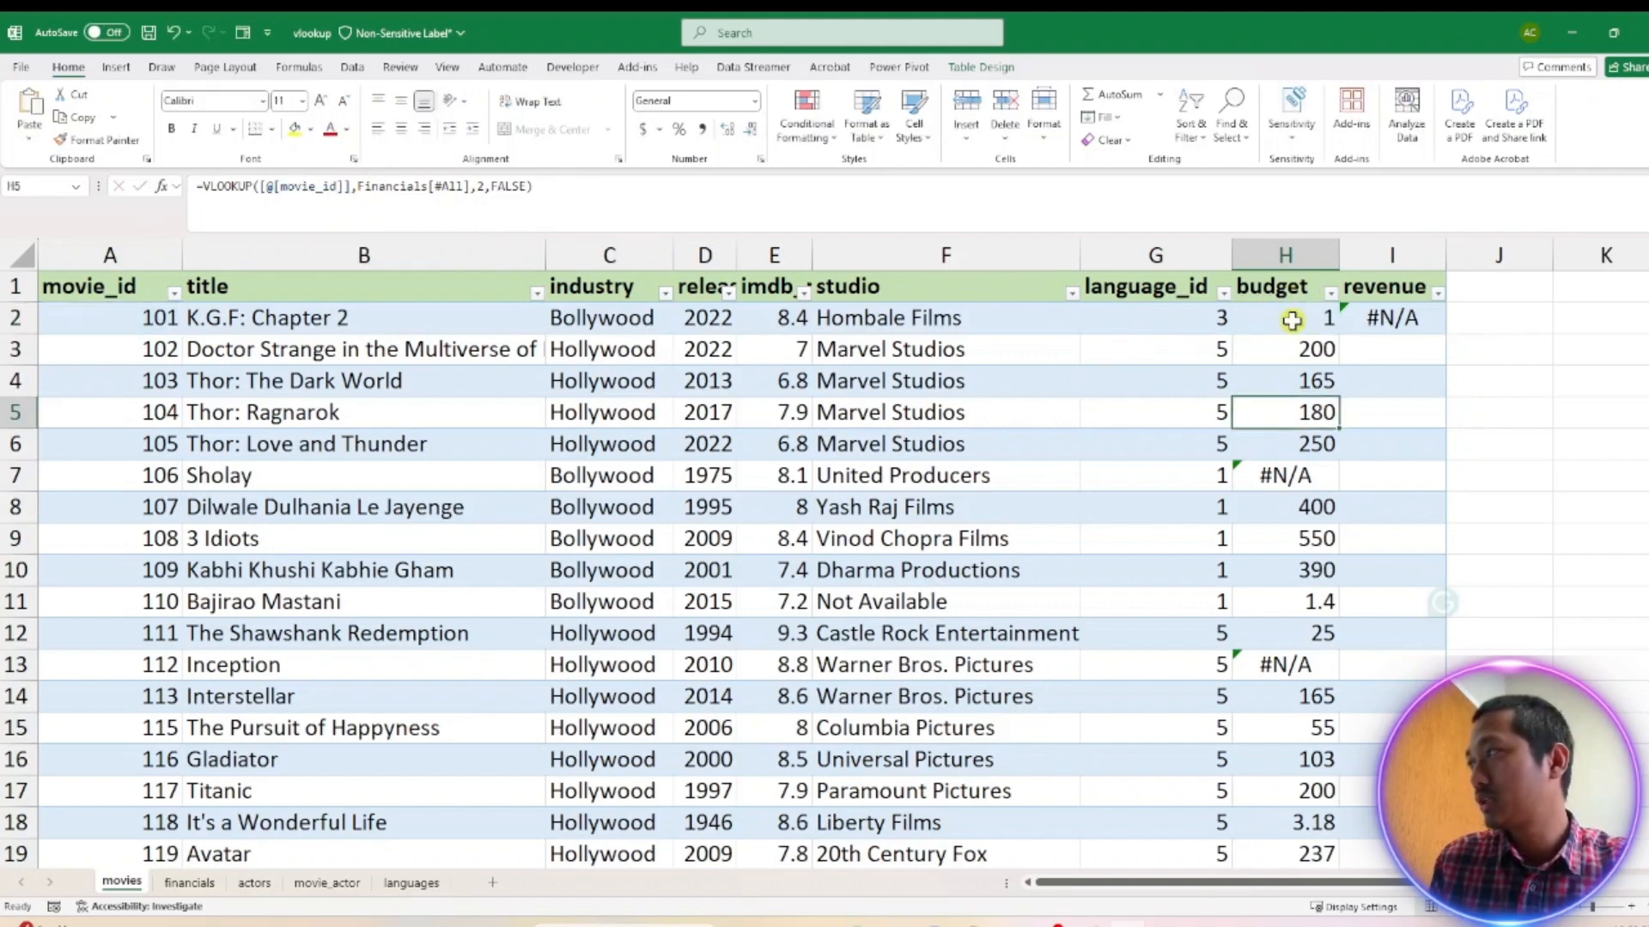
Lock the lookup value in H2's VLOOKUP to the movie_id column by changing the reference to [@[movie_id]:[movie_id]]
click(1292, 320)
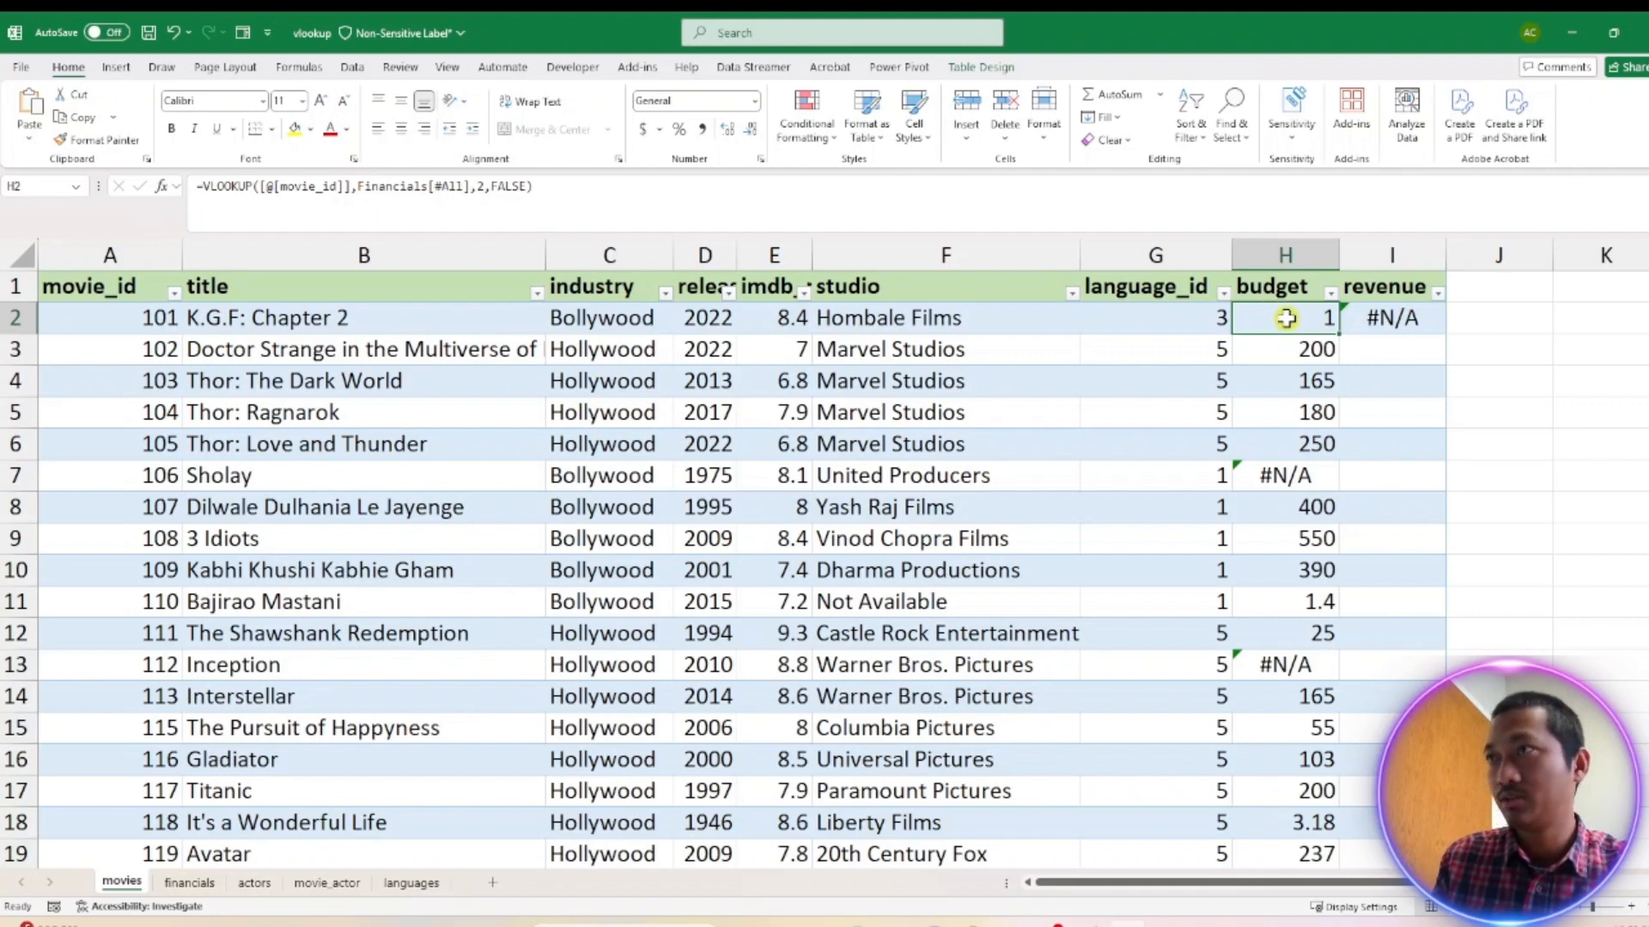
click(344, 187)
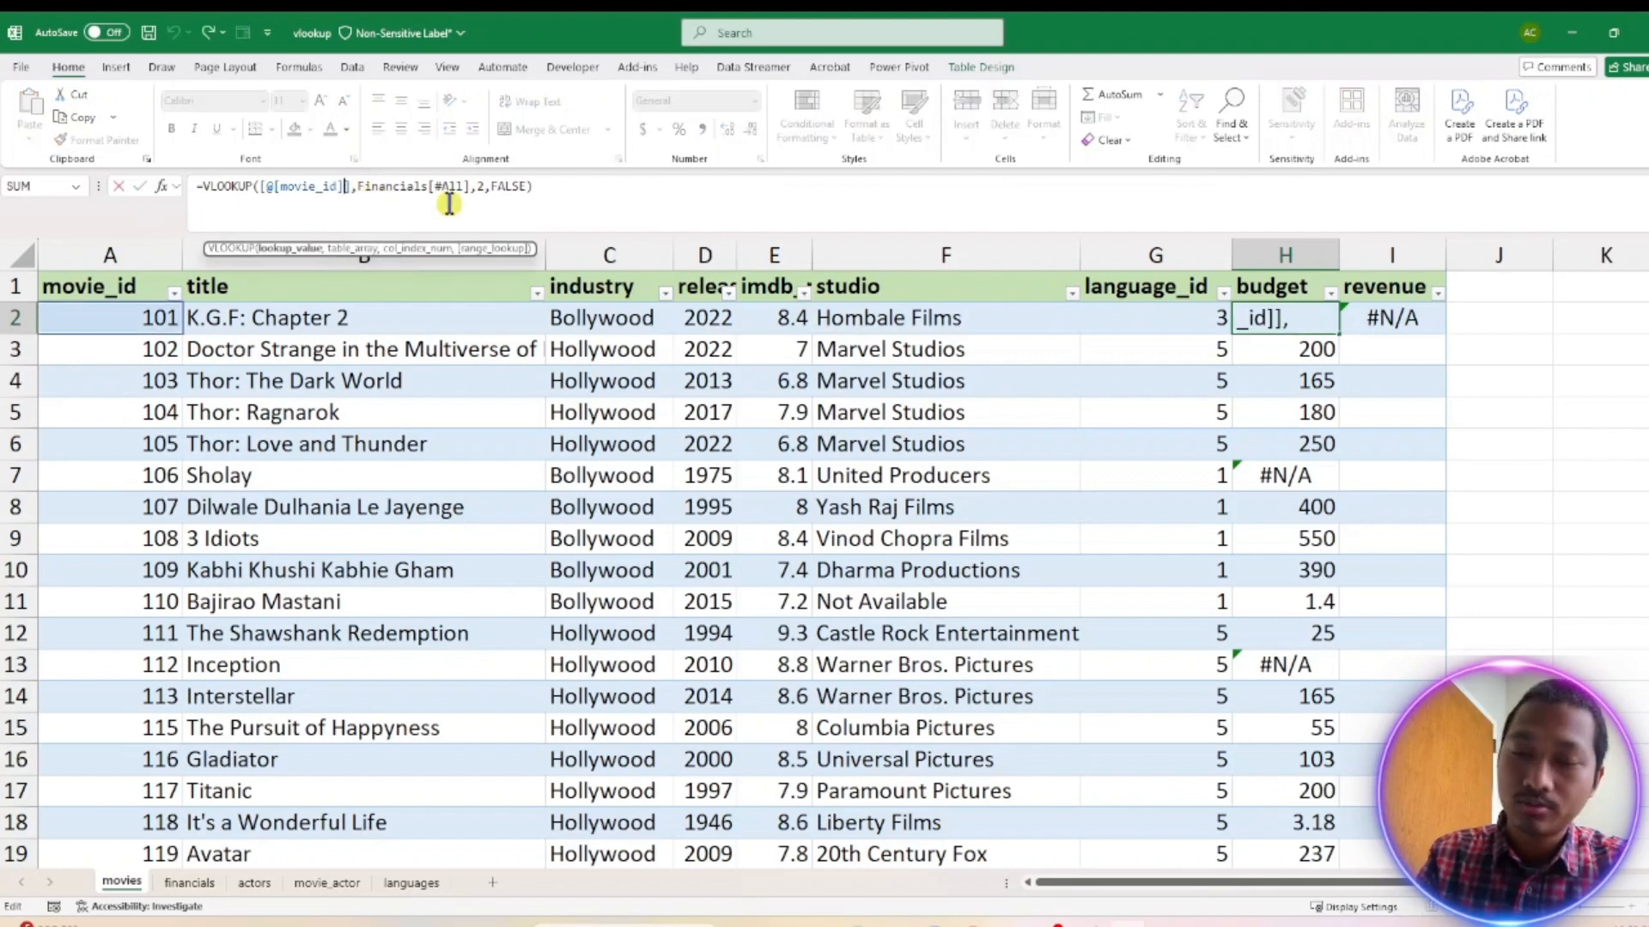
text(:[)
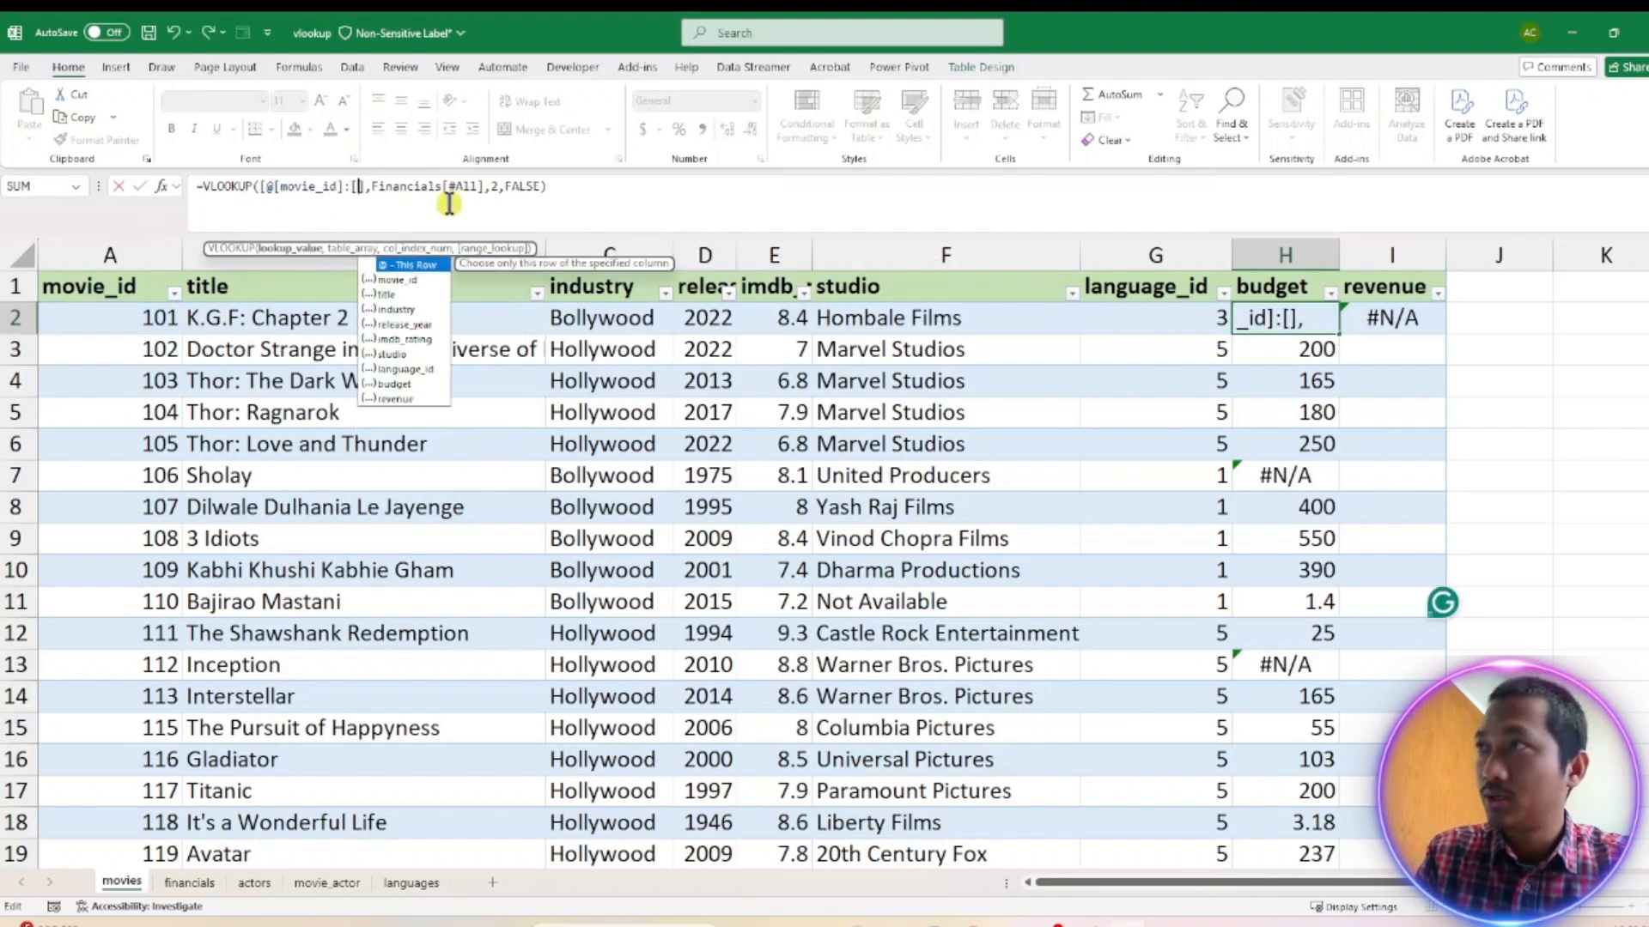
text(])
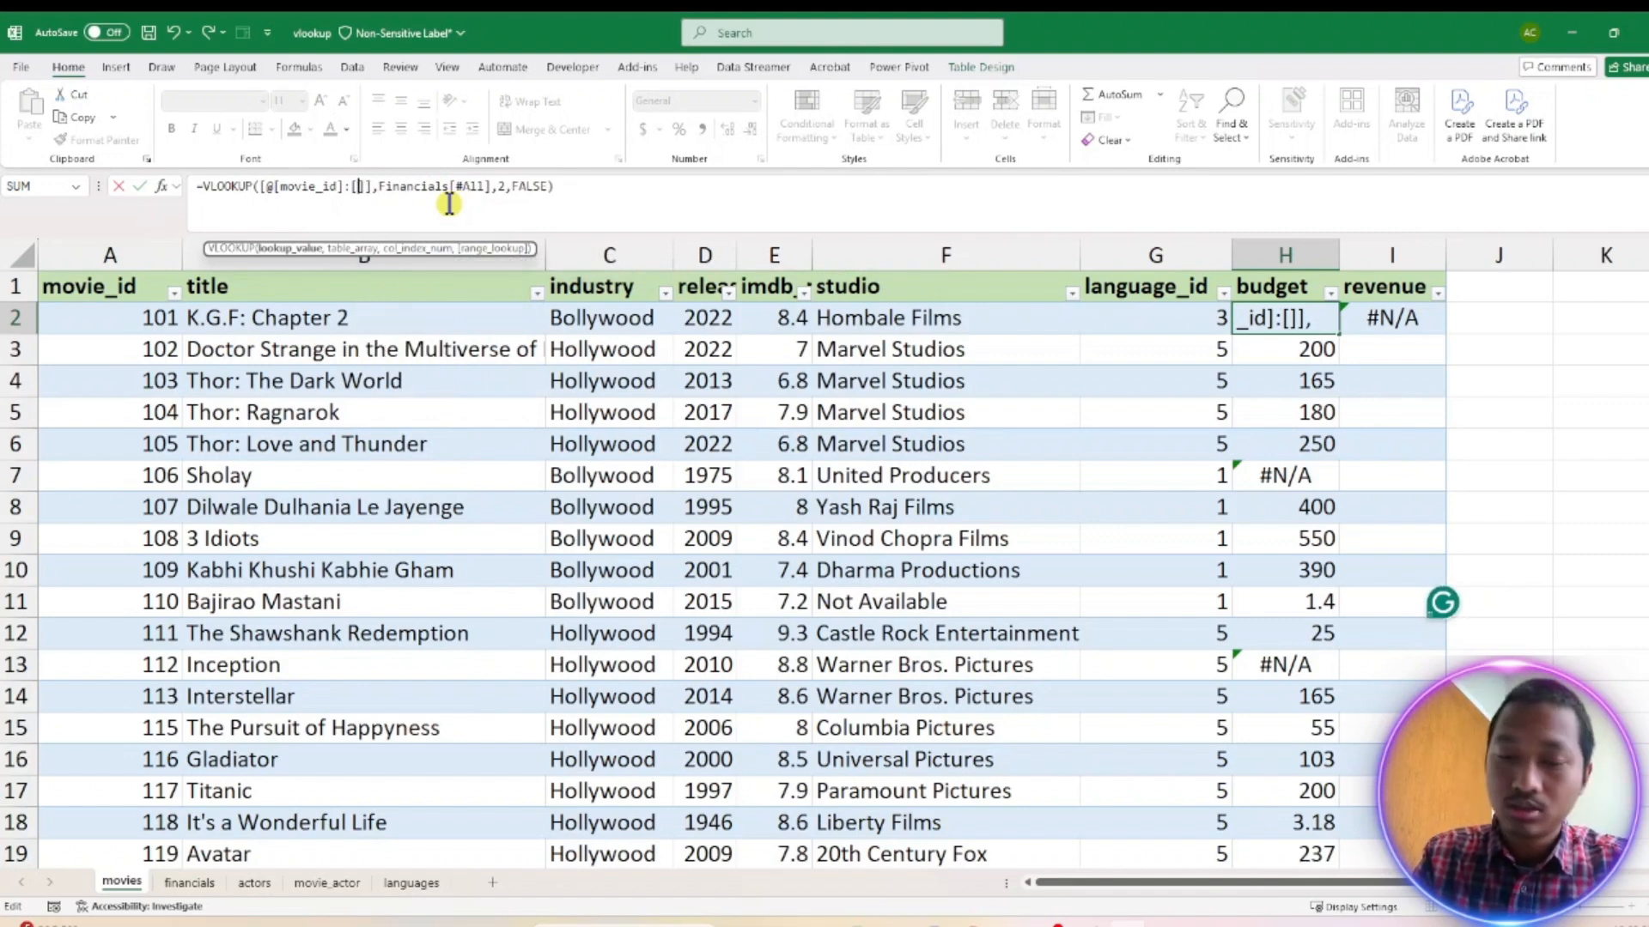
text(movie_id)
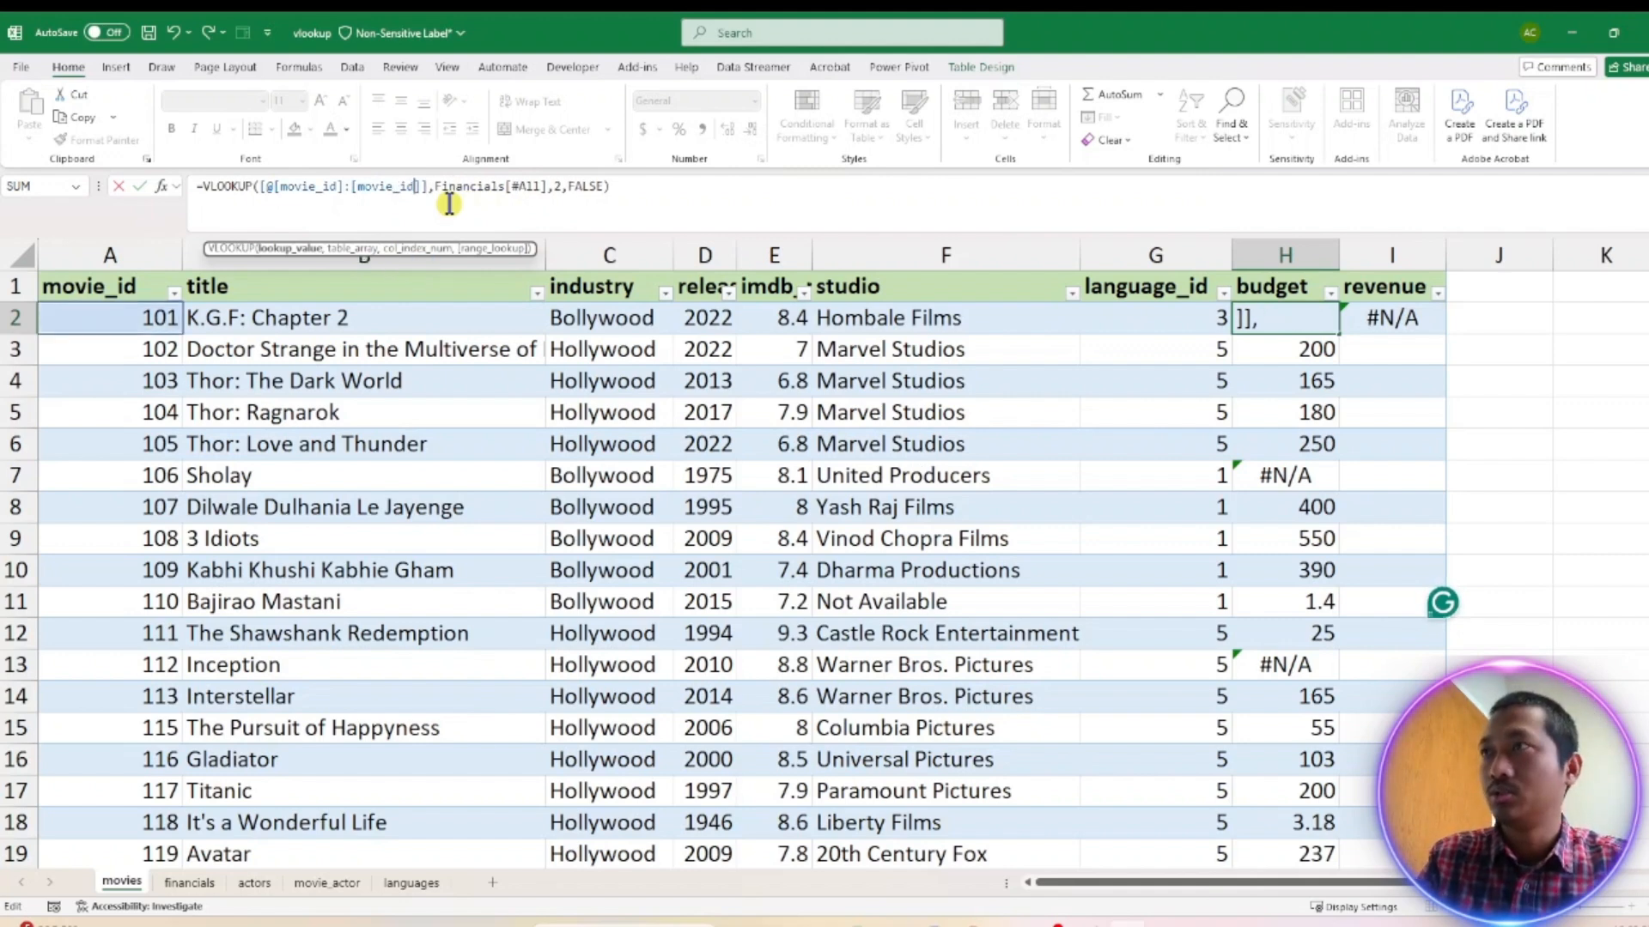
key(Return)
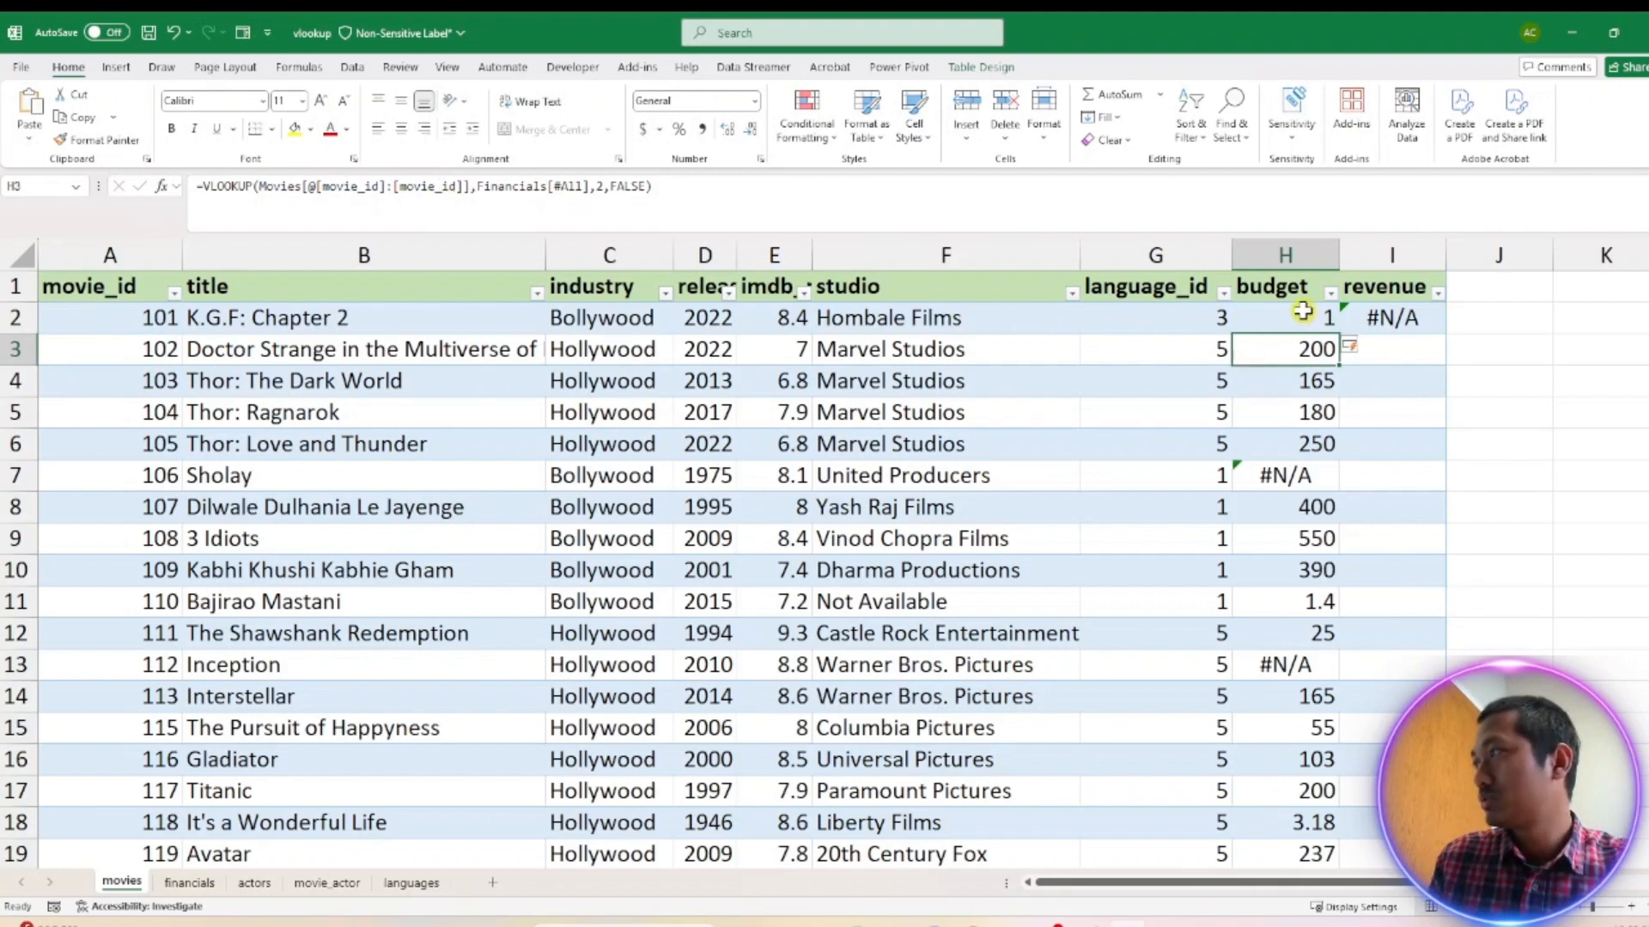
Clear I2, fill the VLOOKUP from budget cell H2 across into it, and fill it down the whole revenue column
click(1303, 311)
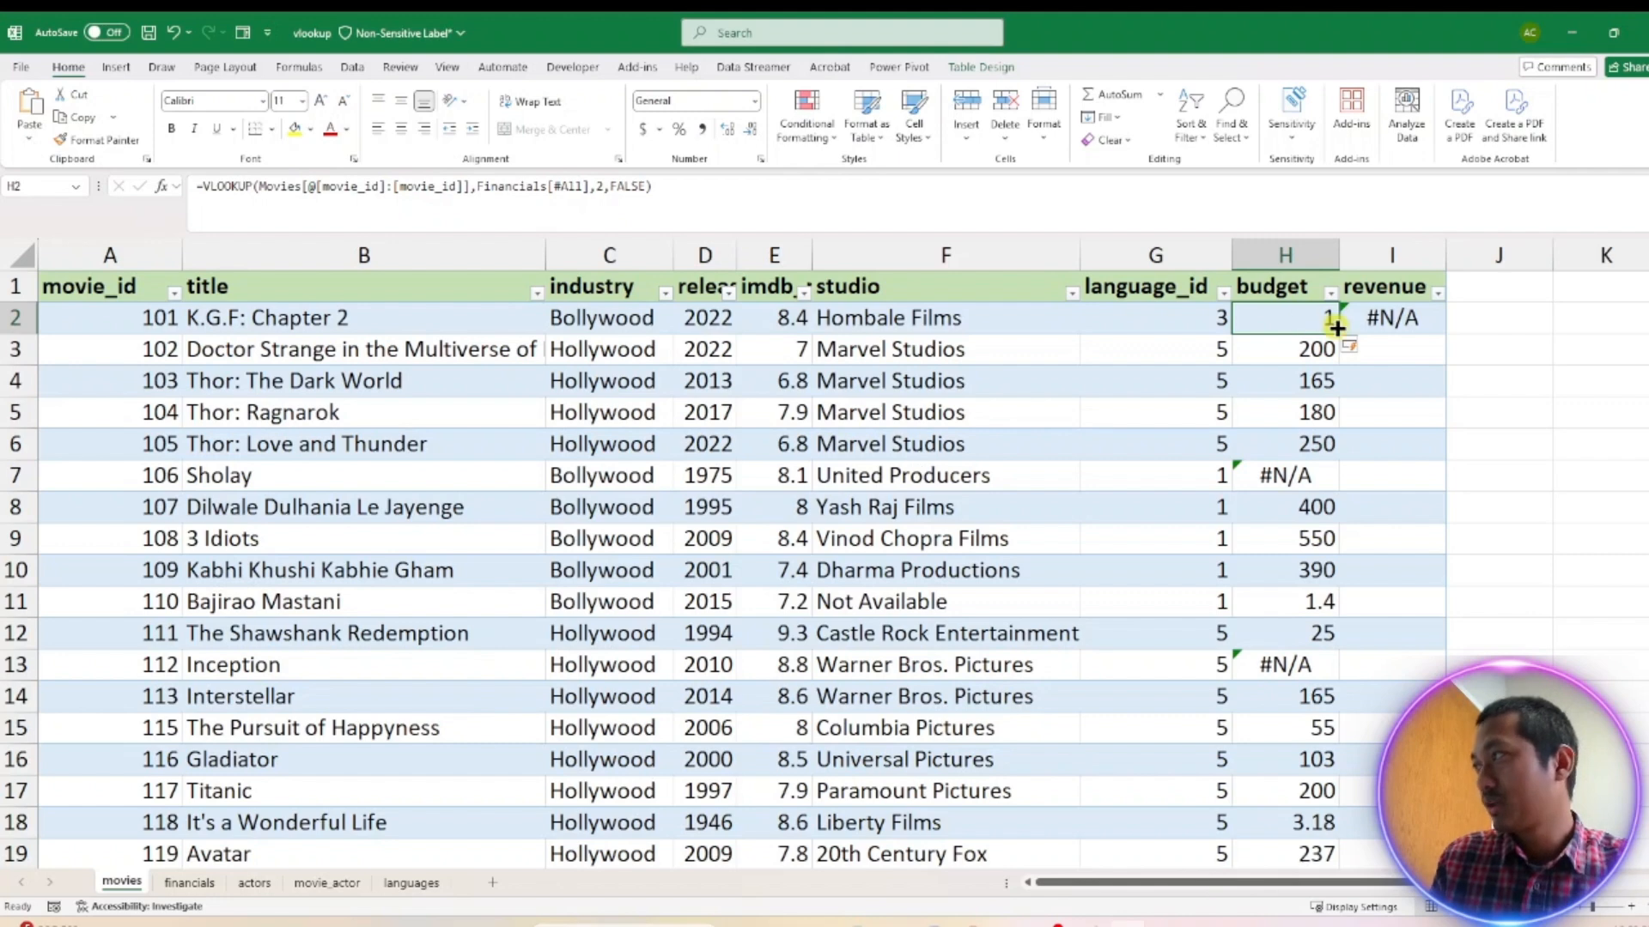
click(1388, 320)
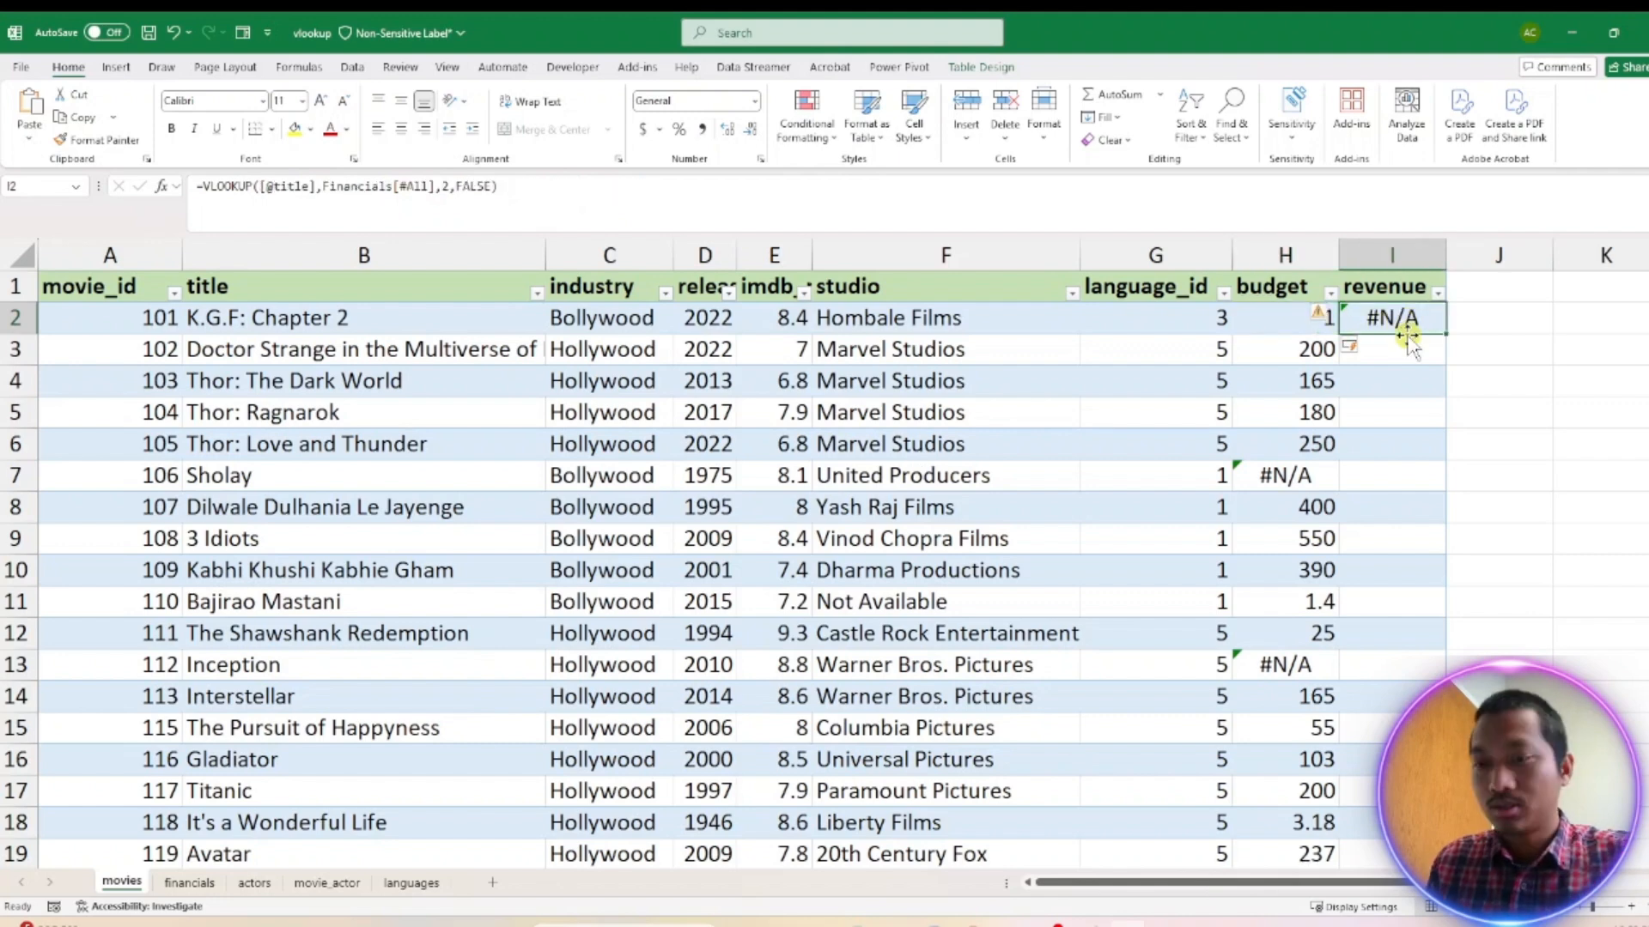
click(1331, 331)
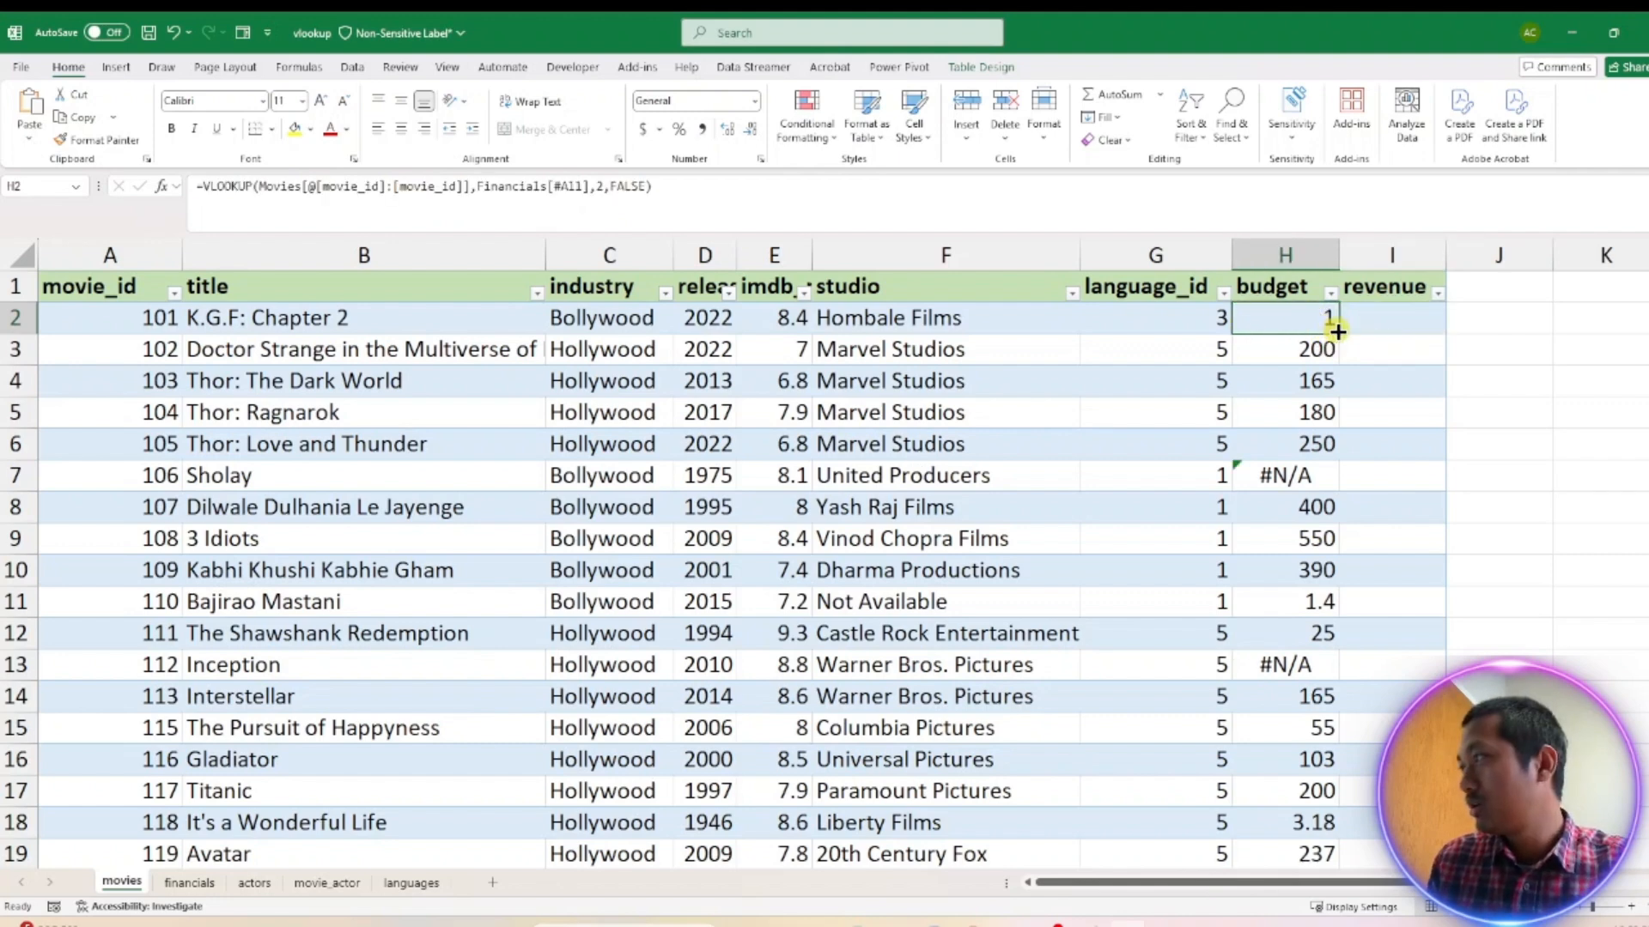
drag(1339, 332, 1417, 331)
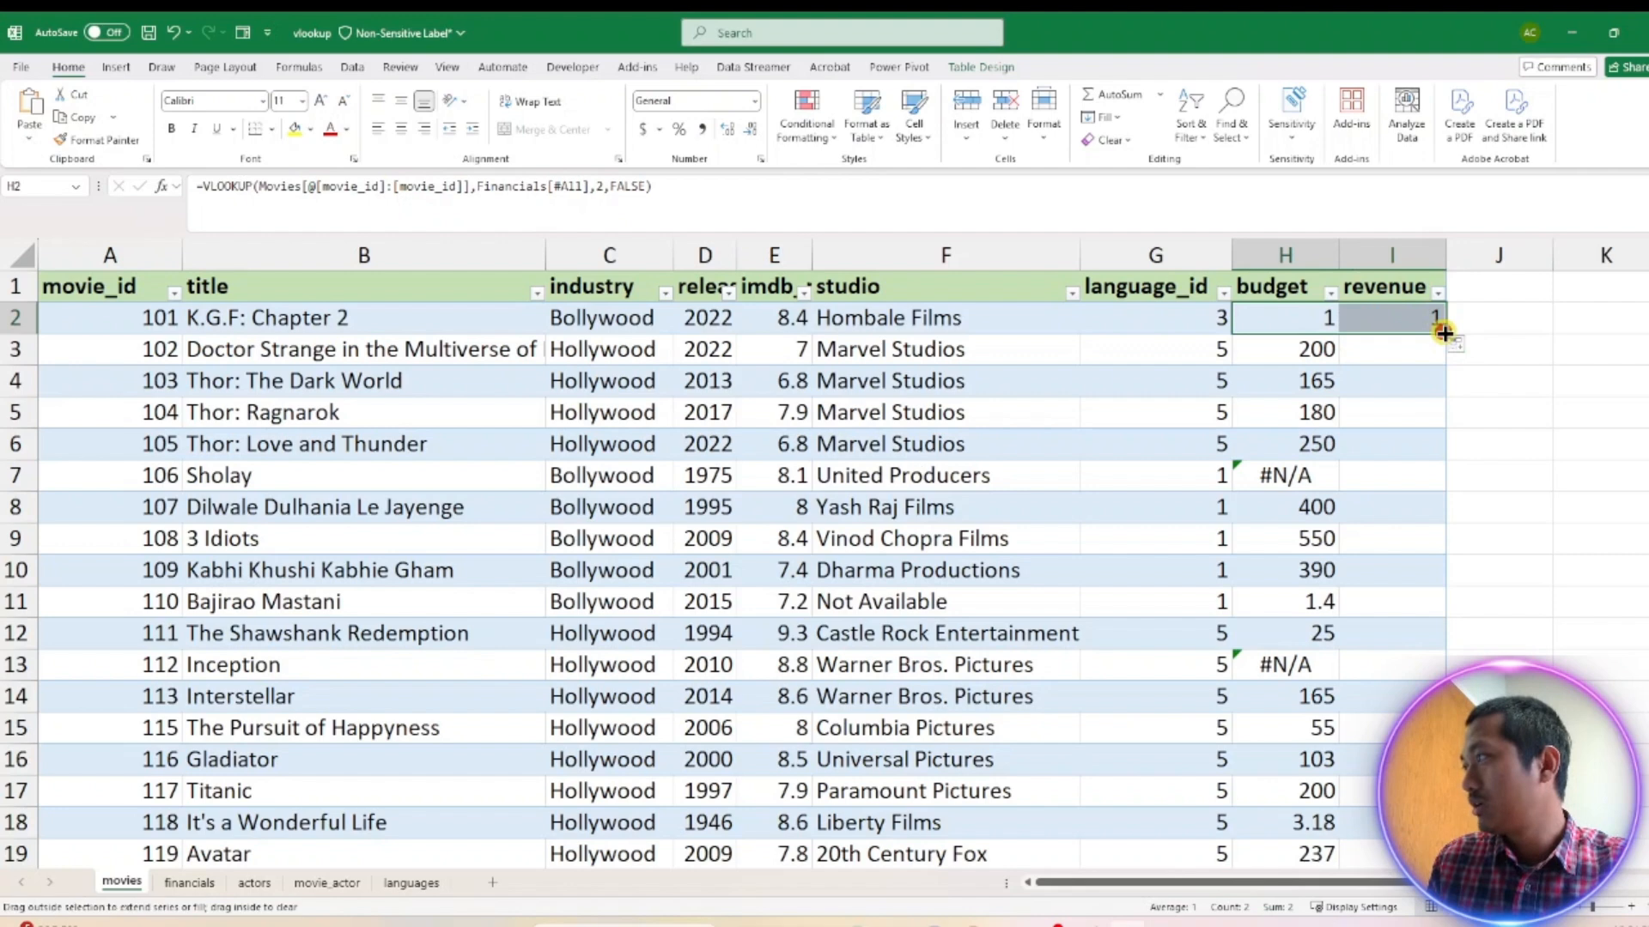
click(1427, 326)
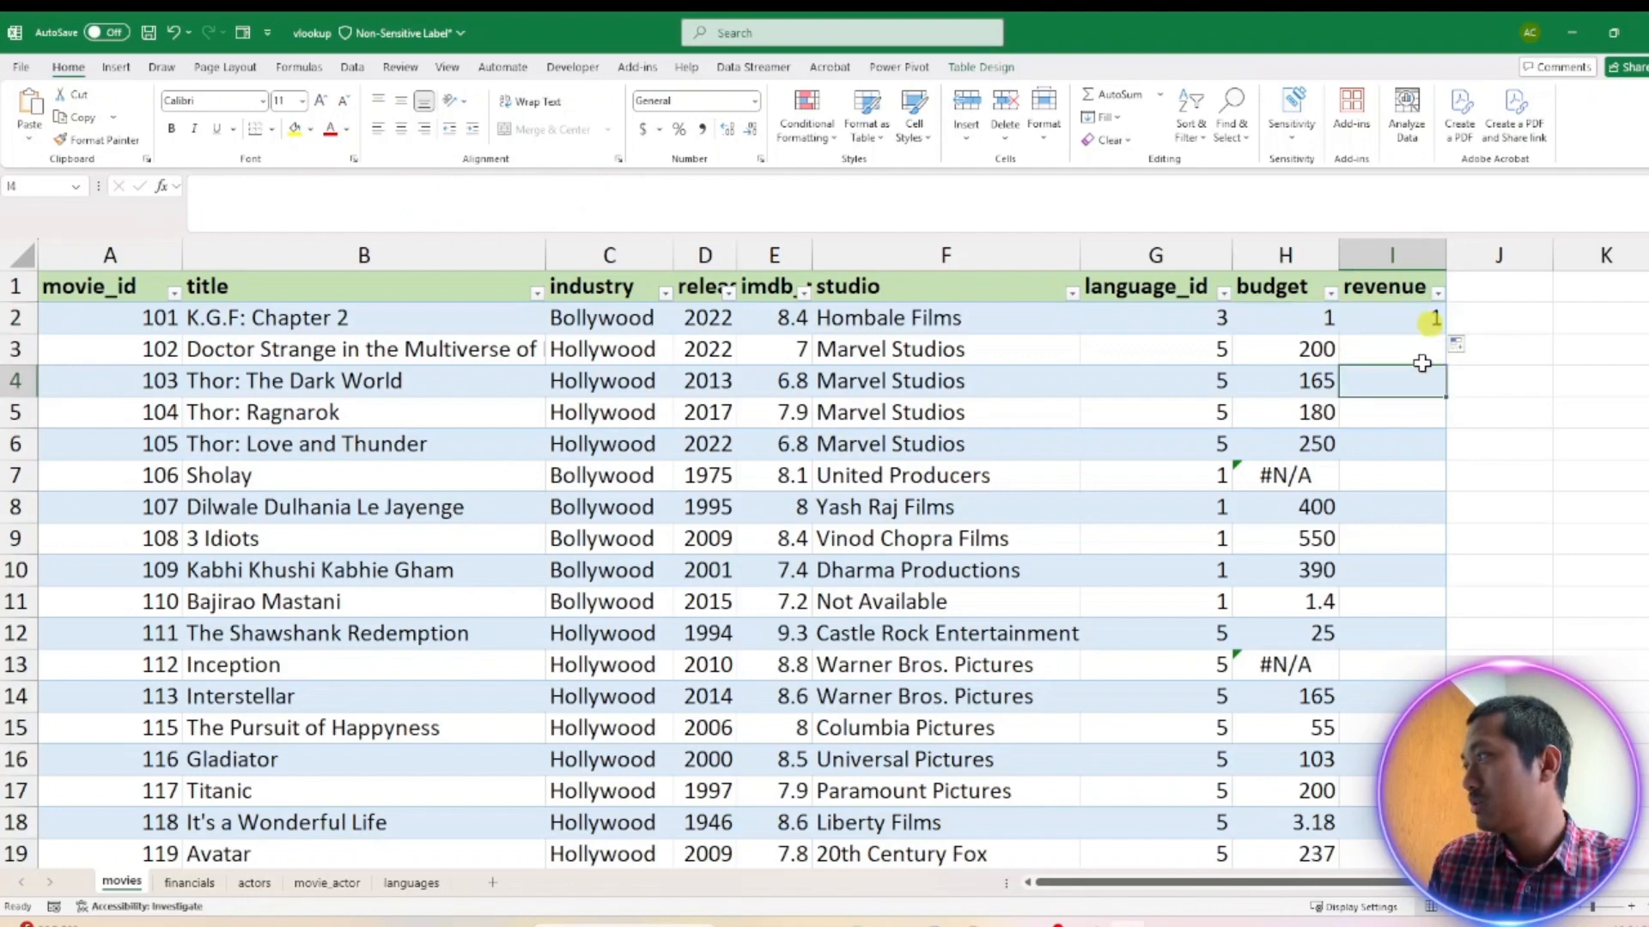
double_click(1443, 332)
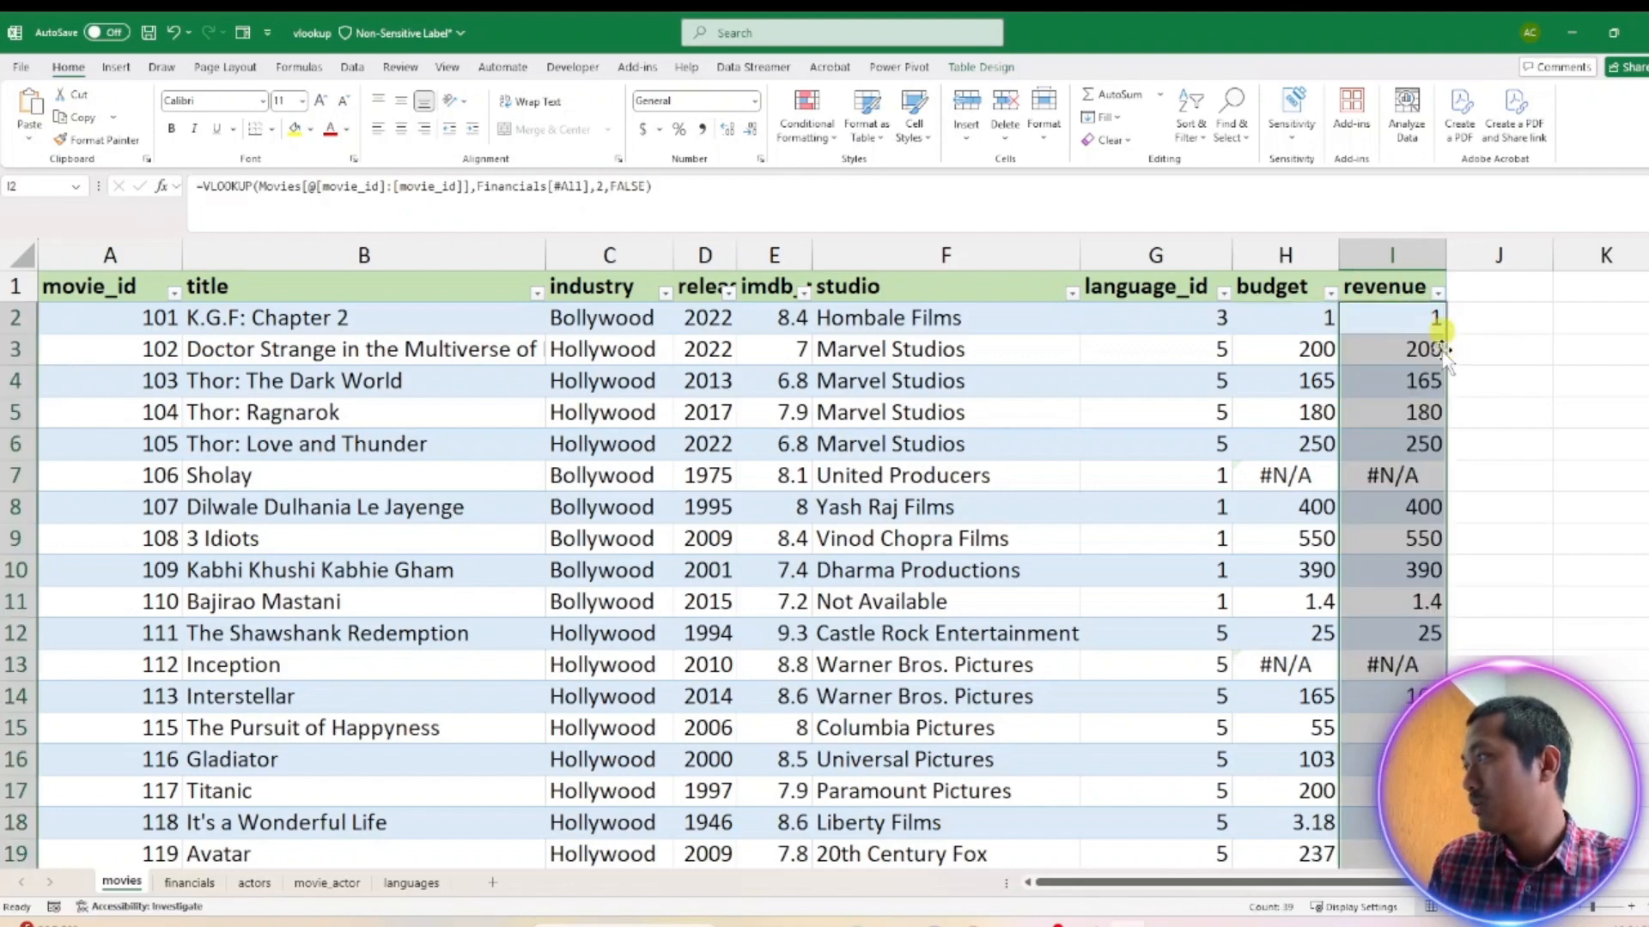
click(1388, 380)
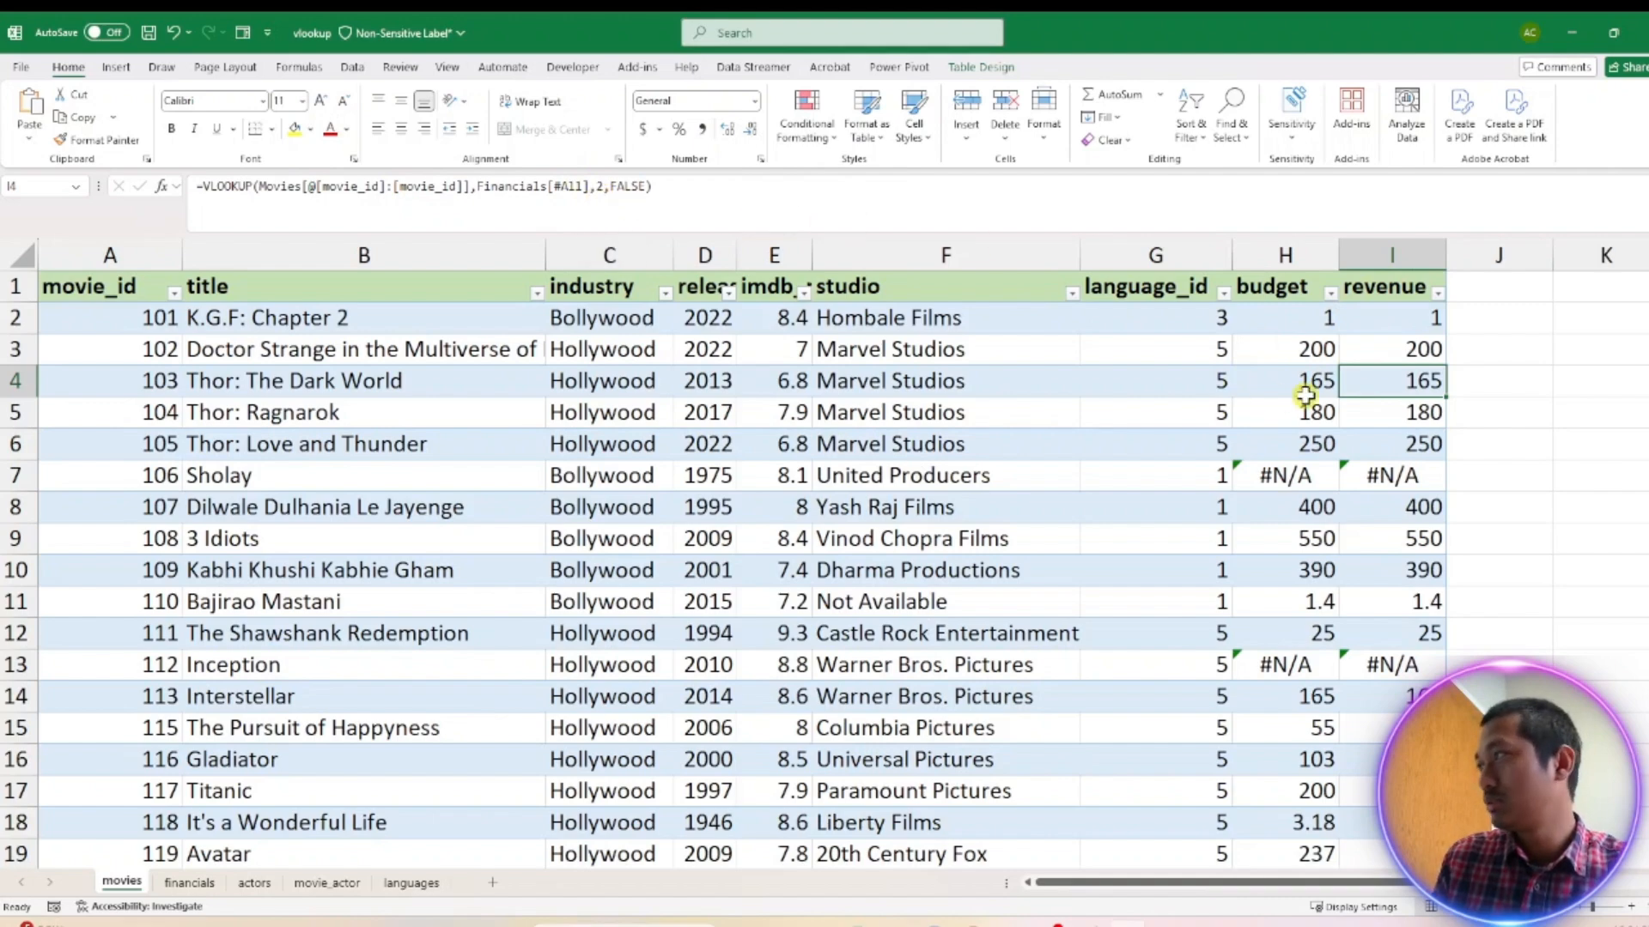
Check the position of revenue on the financials sheet and set the column index in I2's VLOOKUP to 3
click(189, 883)
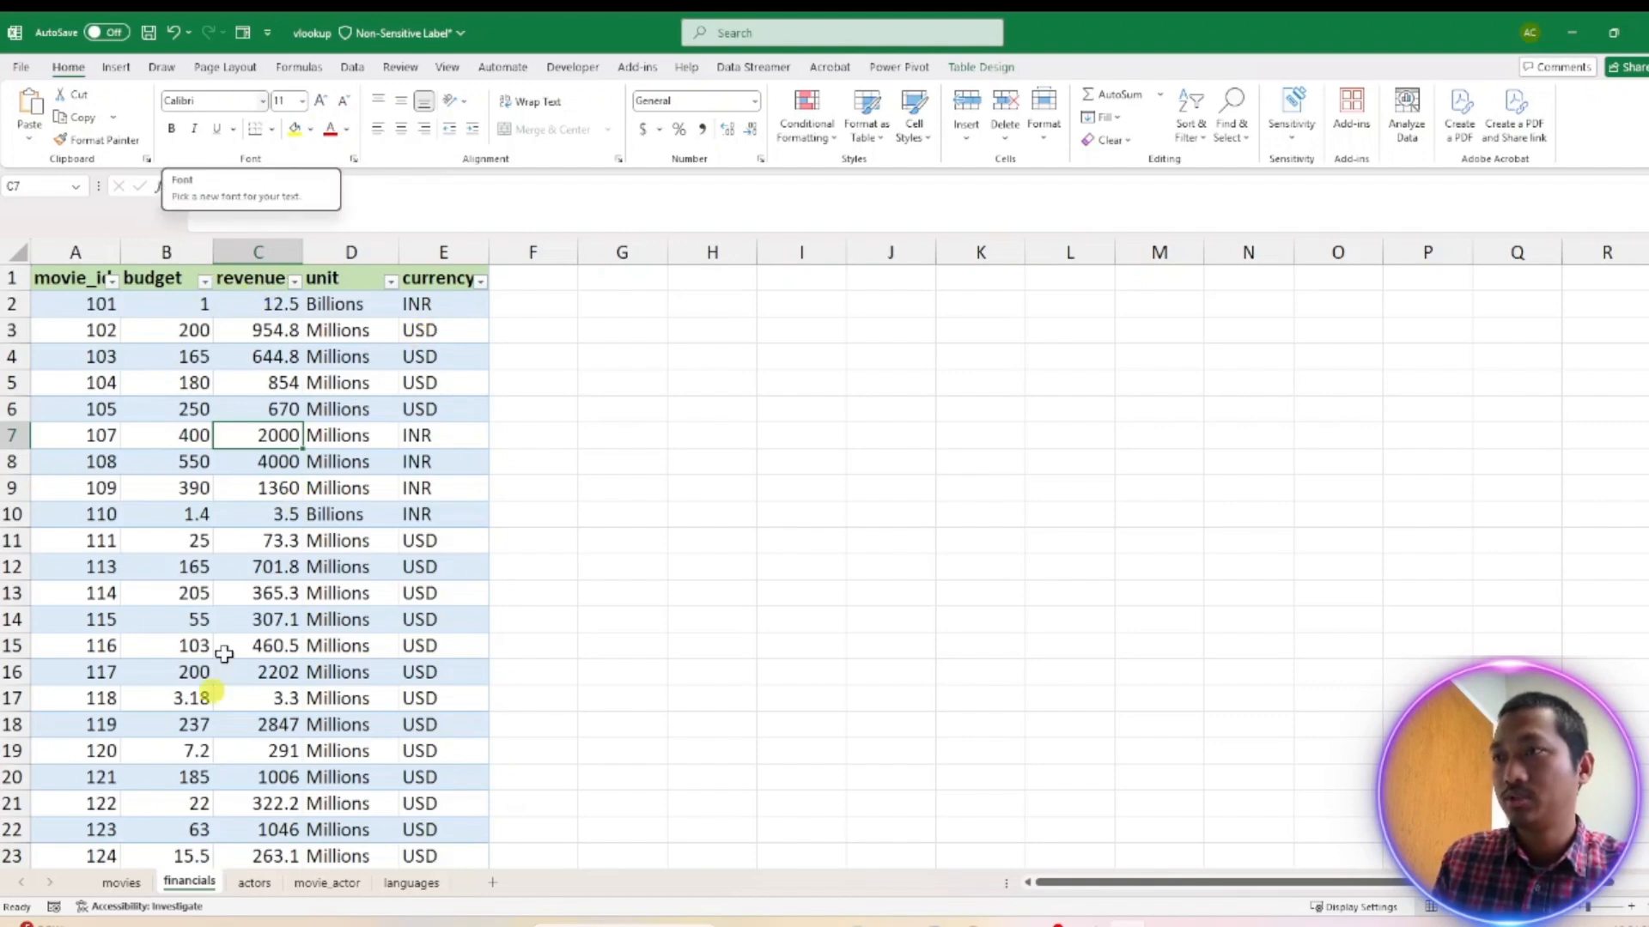
click(122, 882)
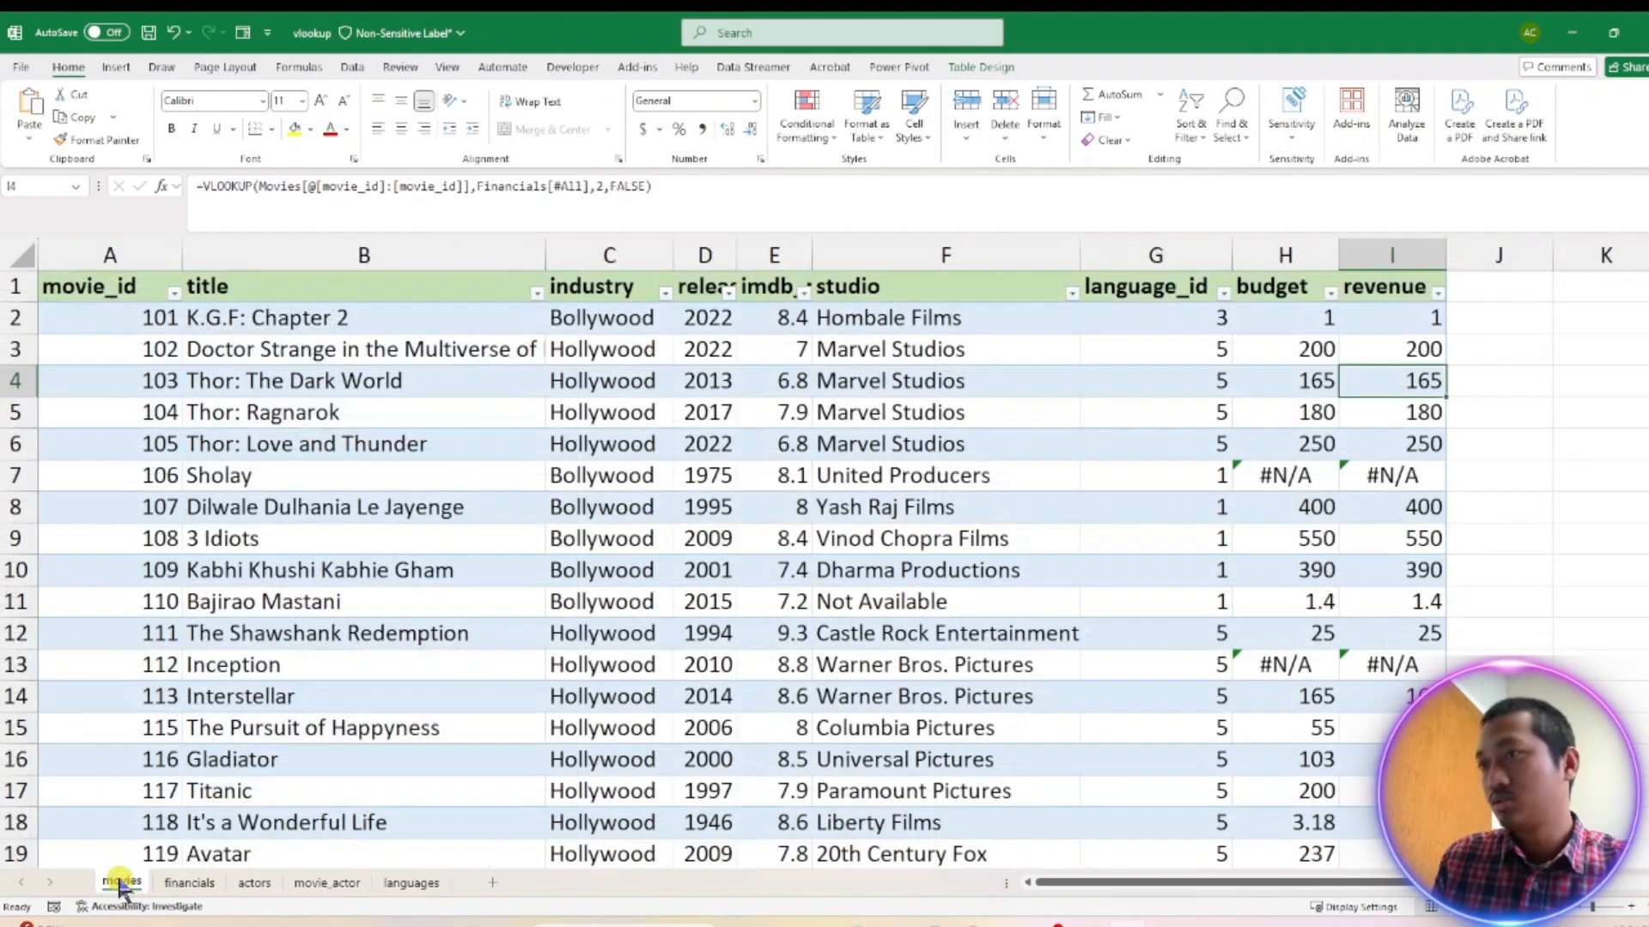
click(1376, 346)
click(1386, 322)
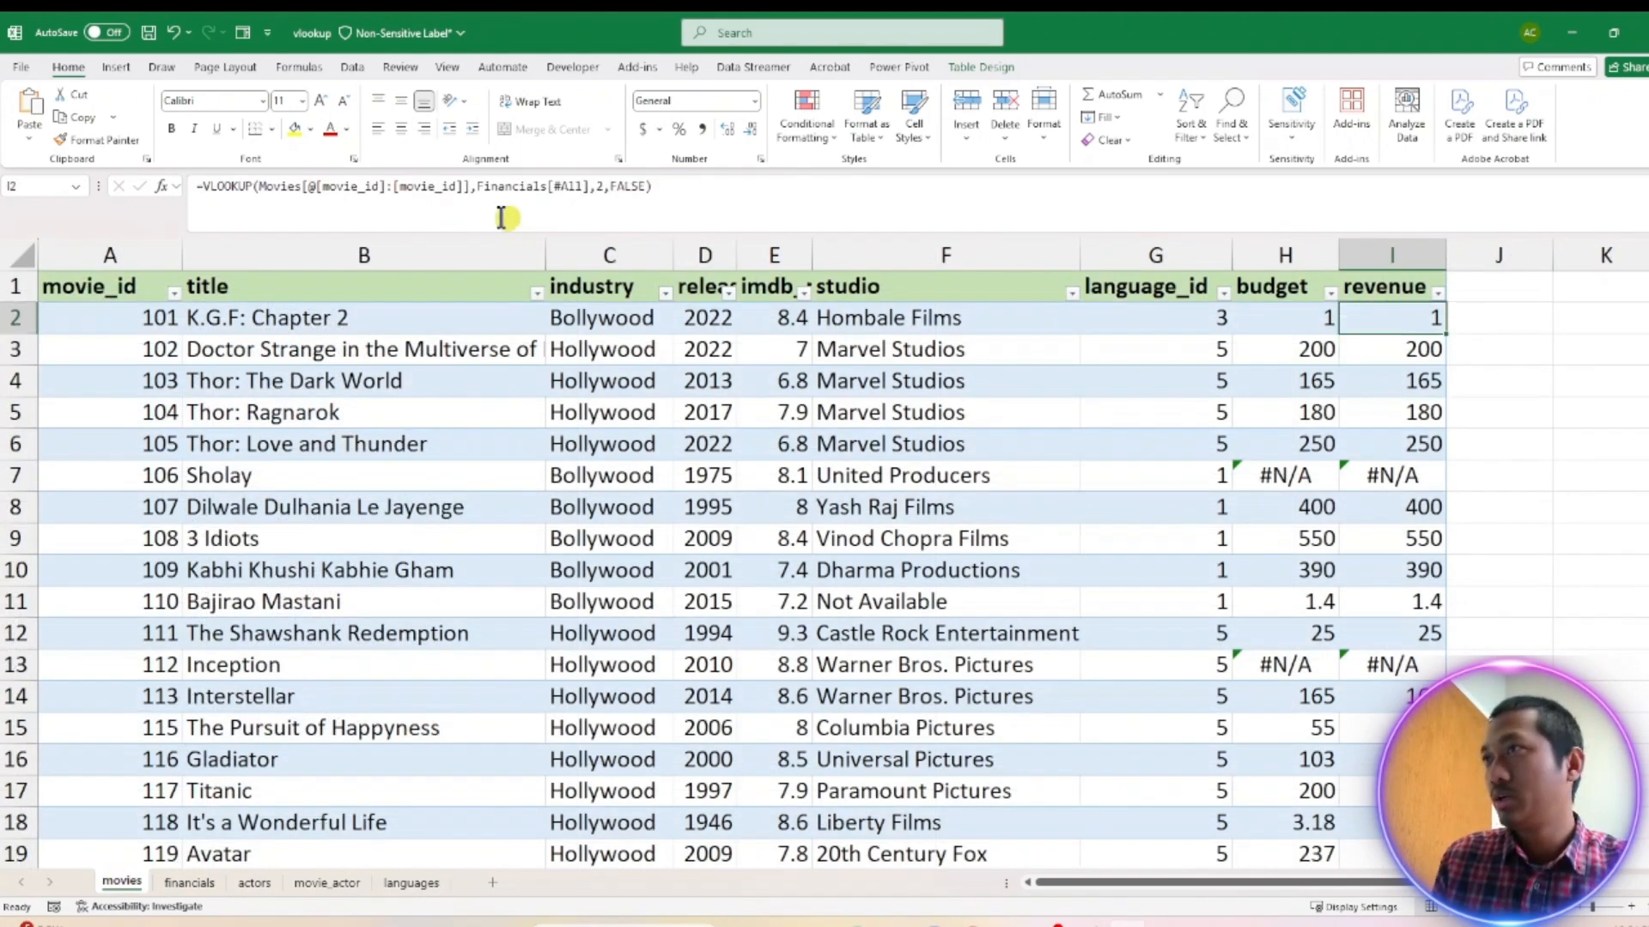
click(606, 186)
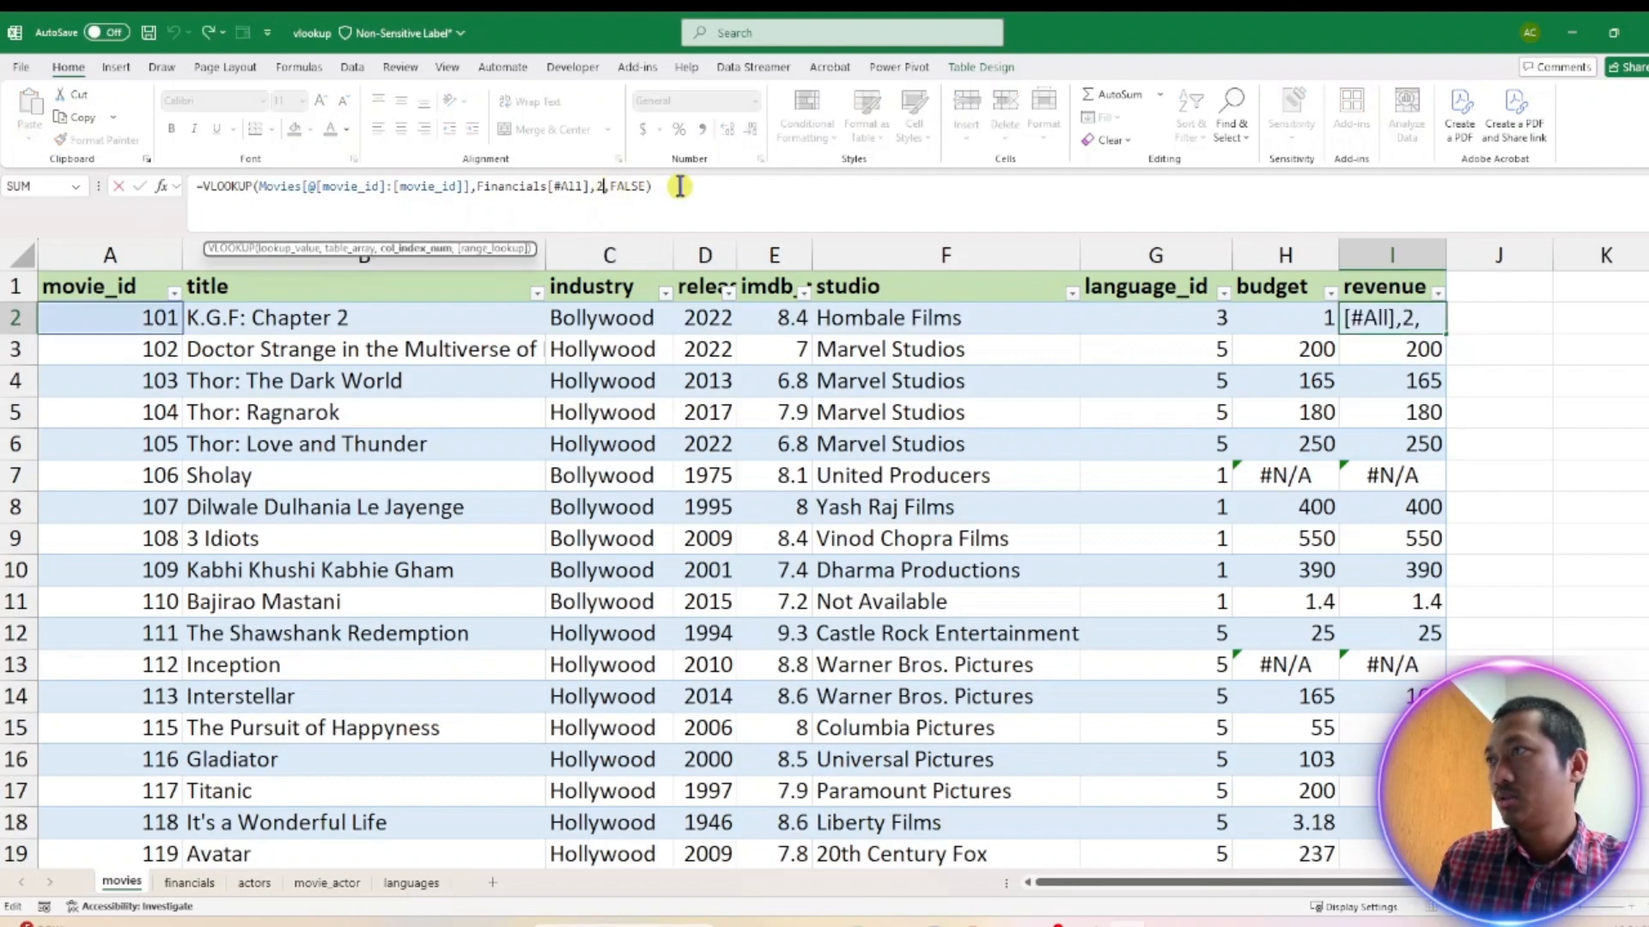
key(BackSpace)
text(3)
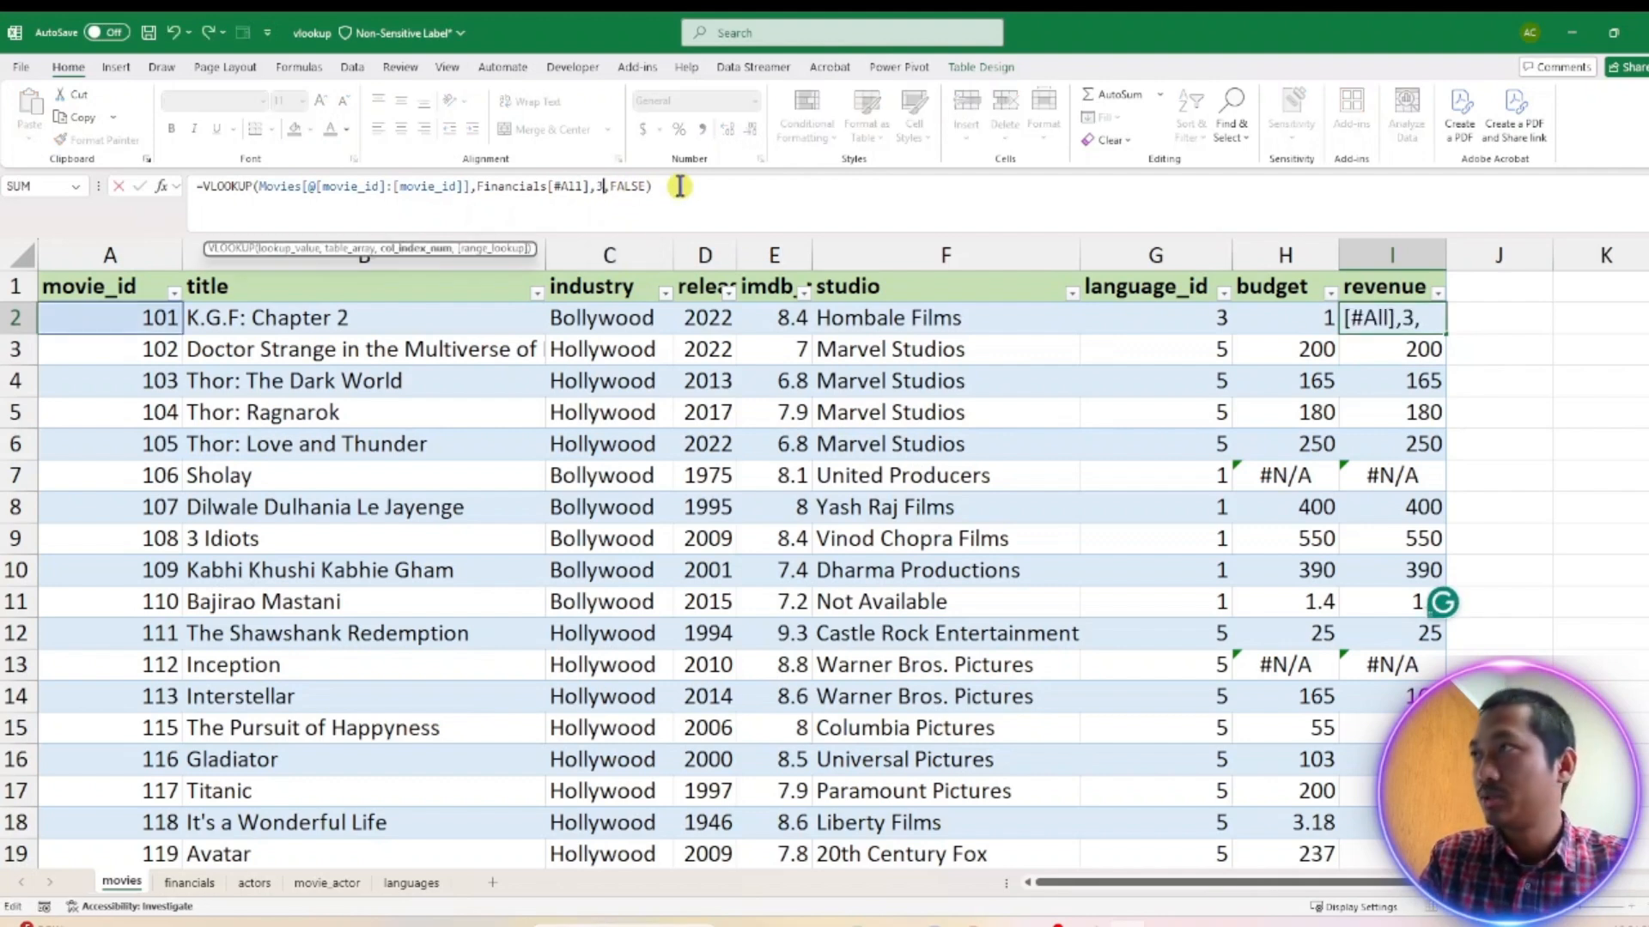
key(Return)
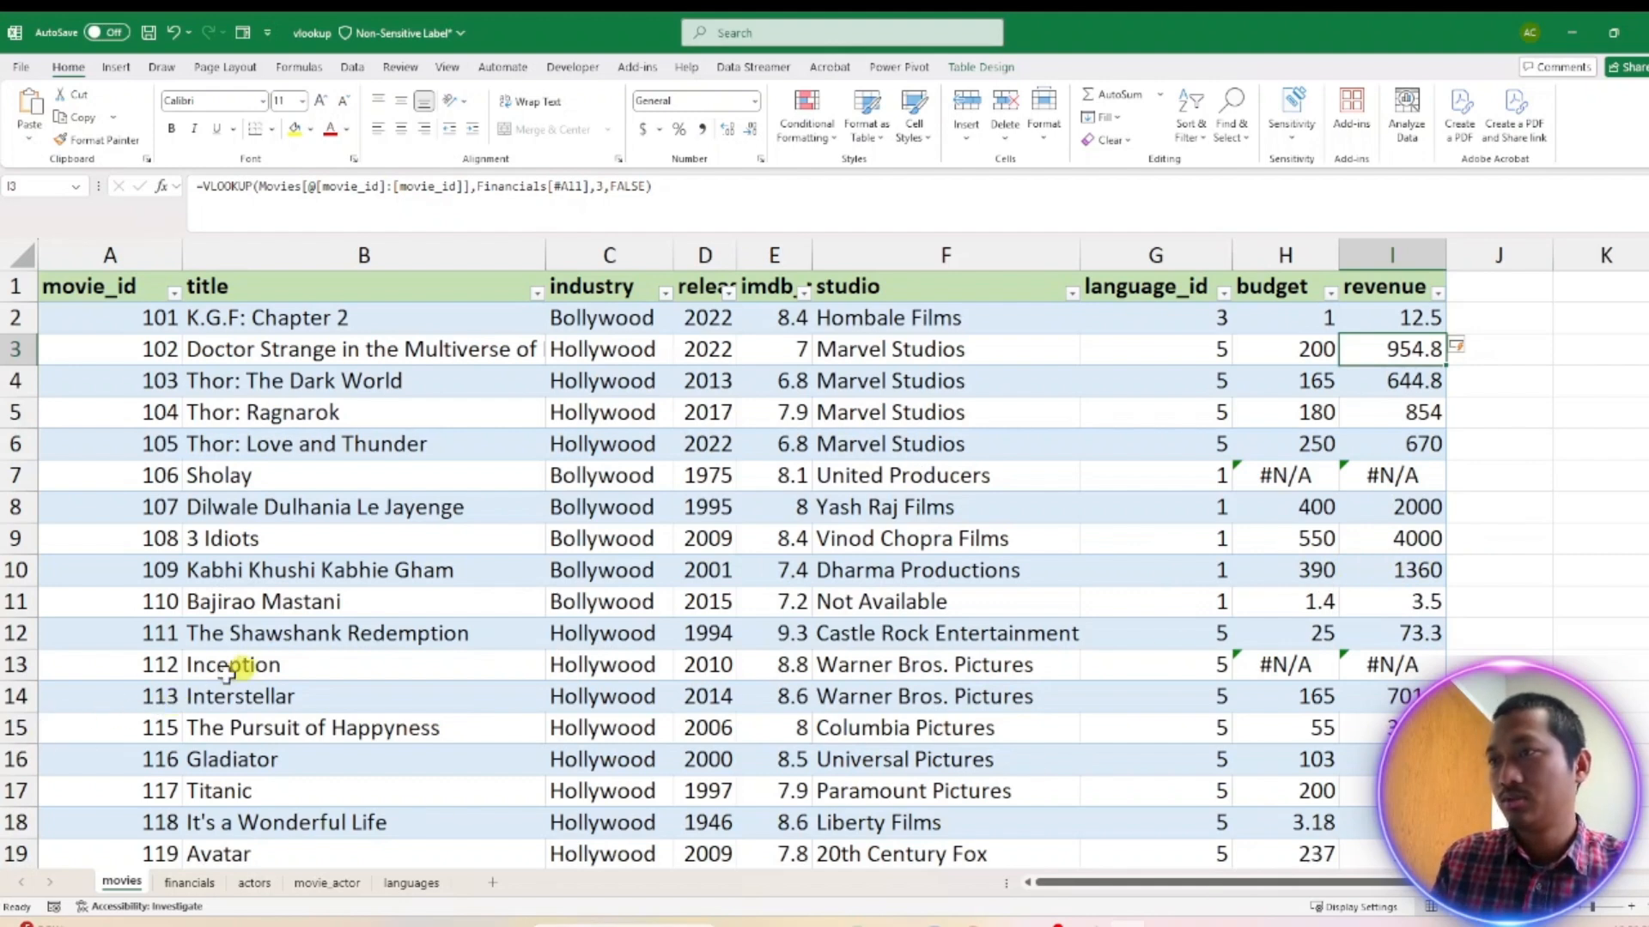
Check the remaining financials columns and extend the movies table with two columns headed "unit" and "currency" after revenue
click(184, 885)
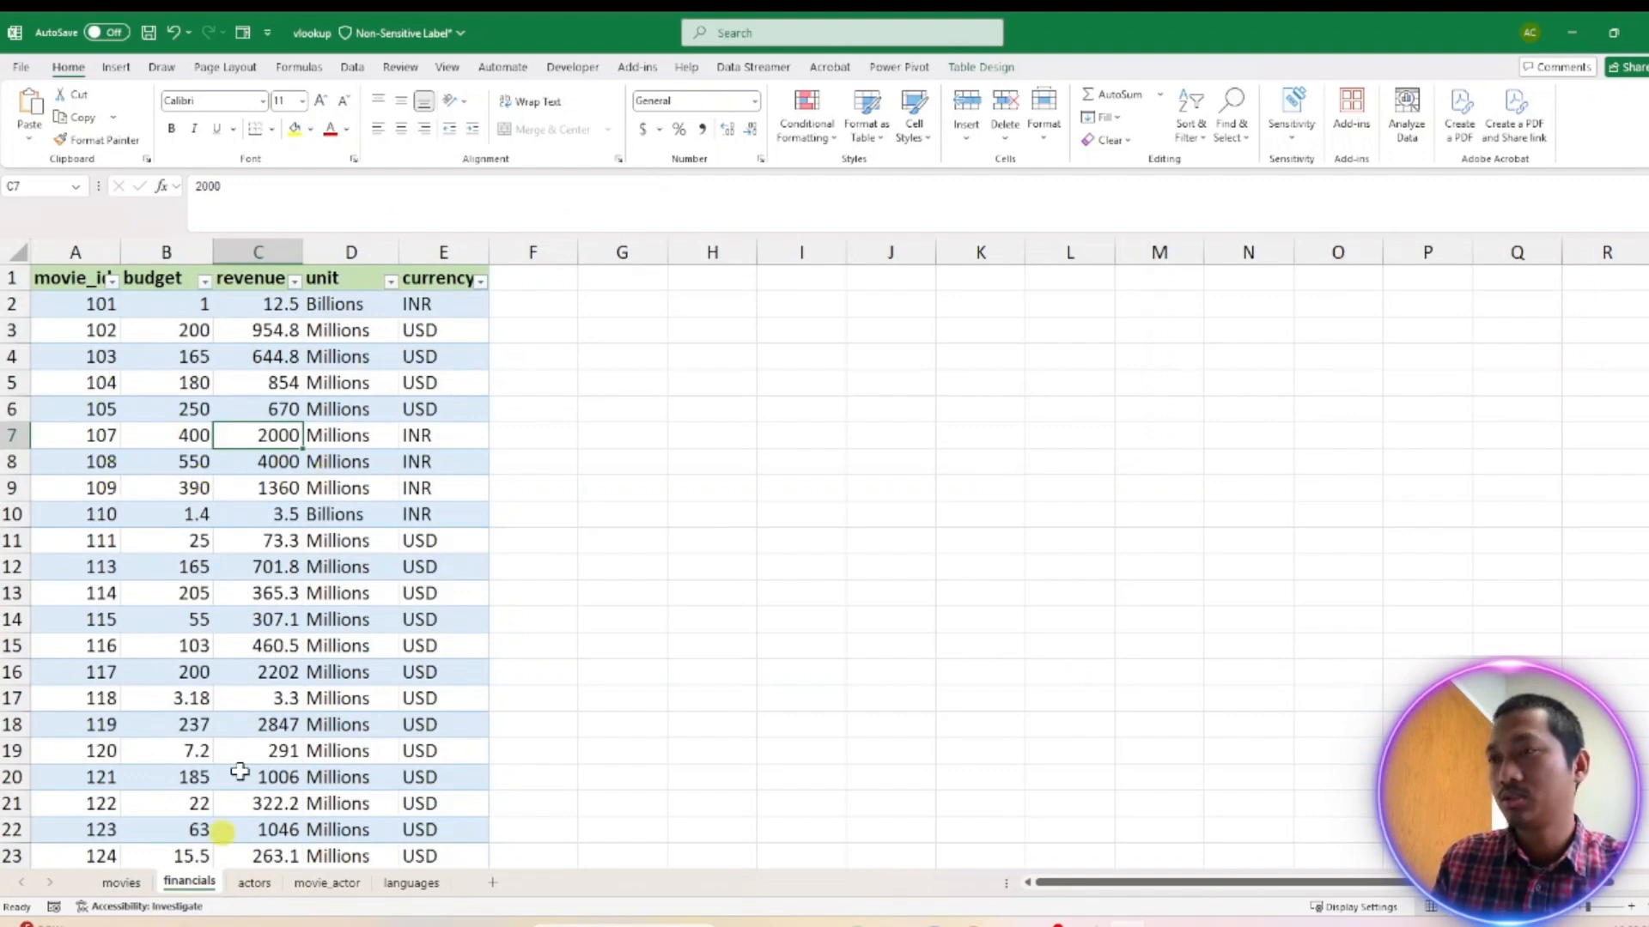
click(122, 883)
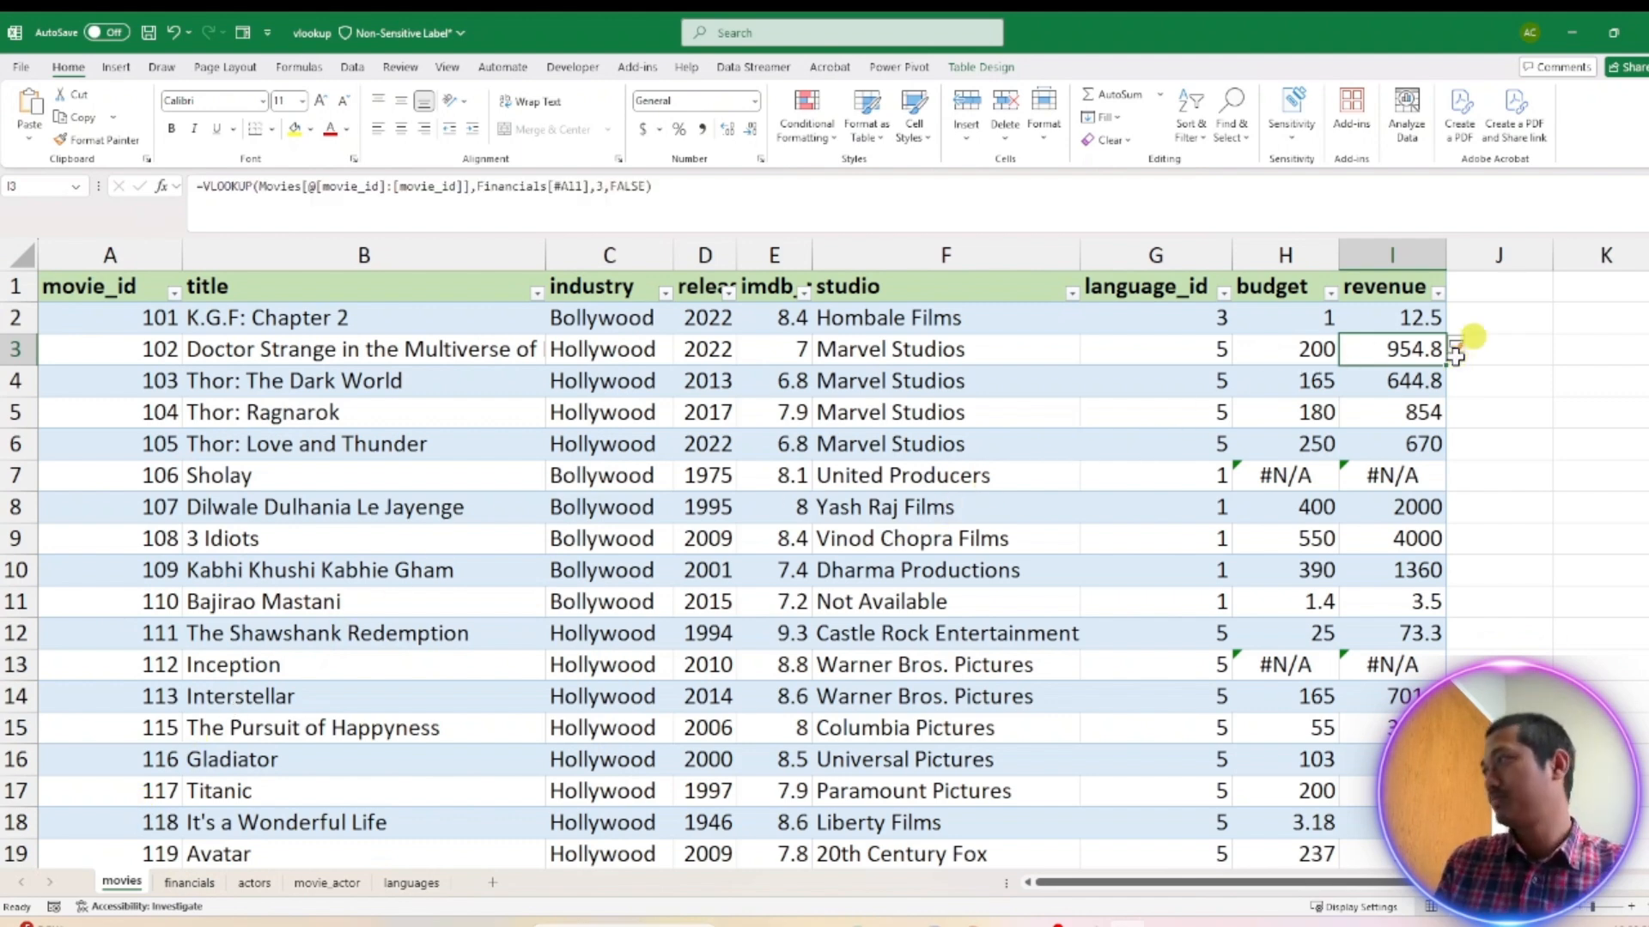
click(1494, 299)
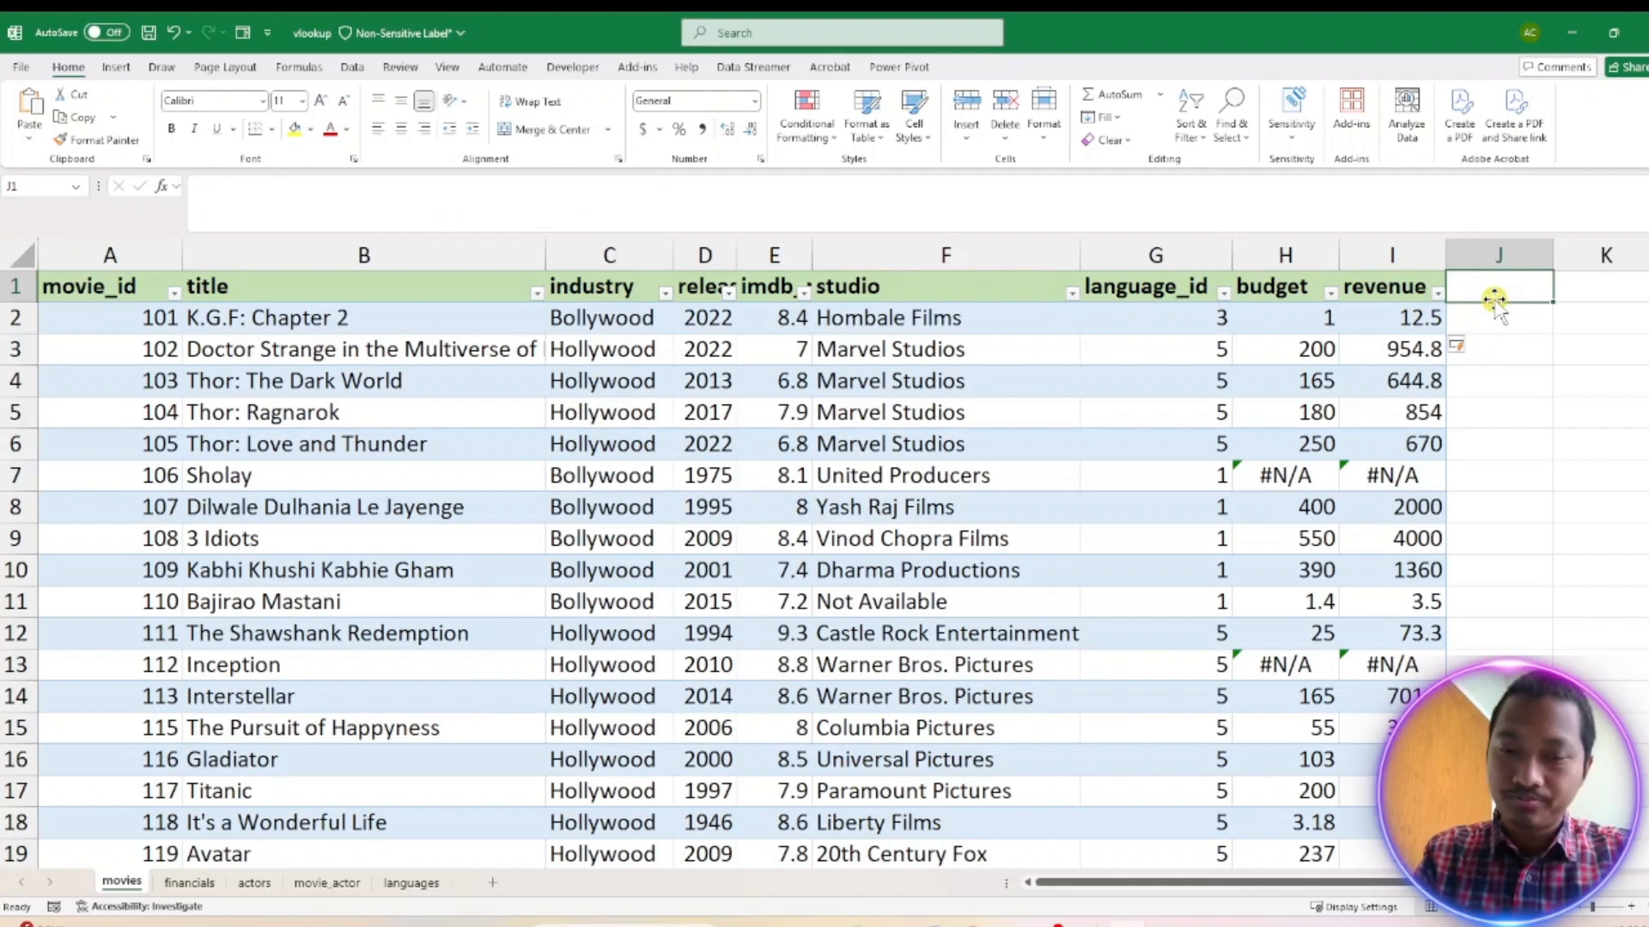
text(unit)
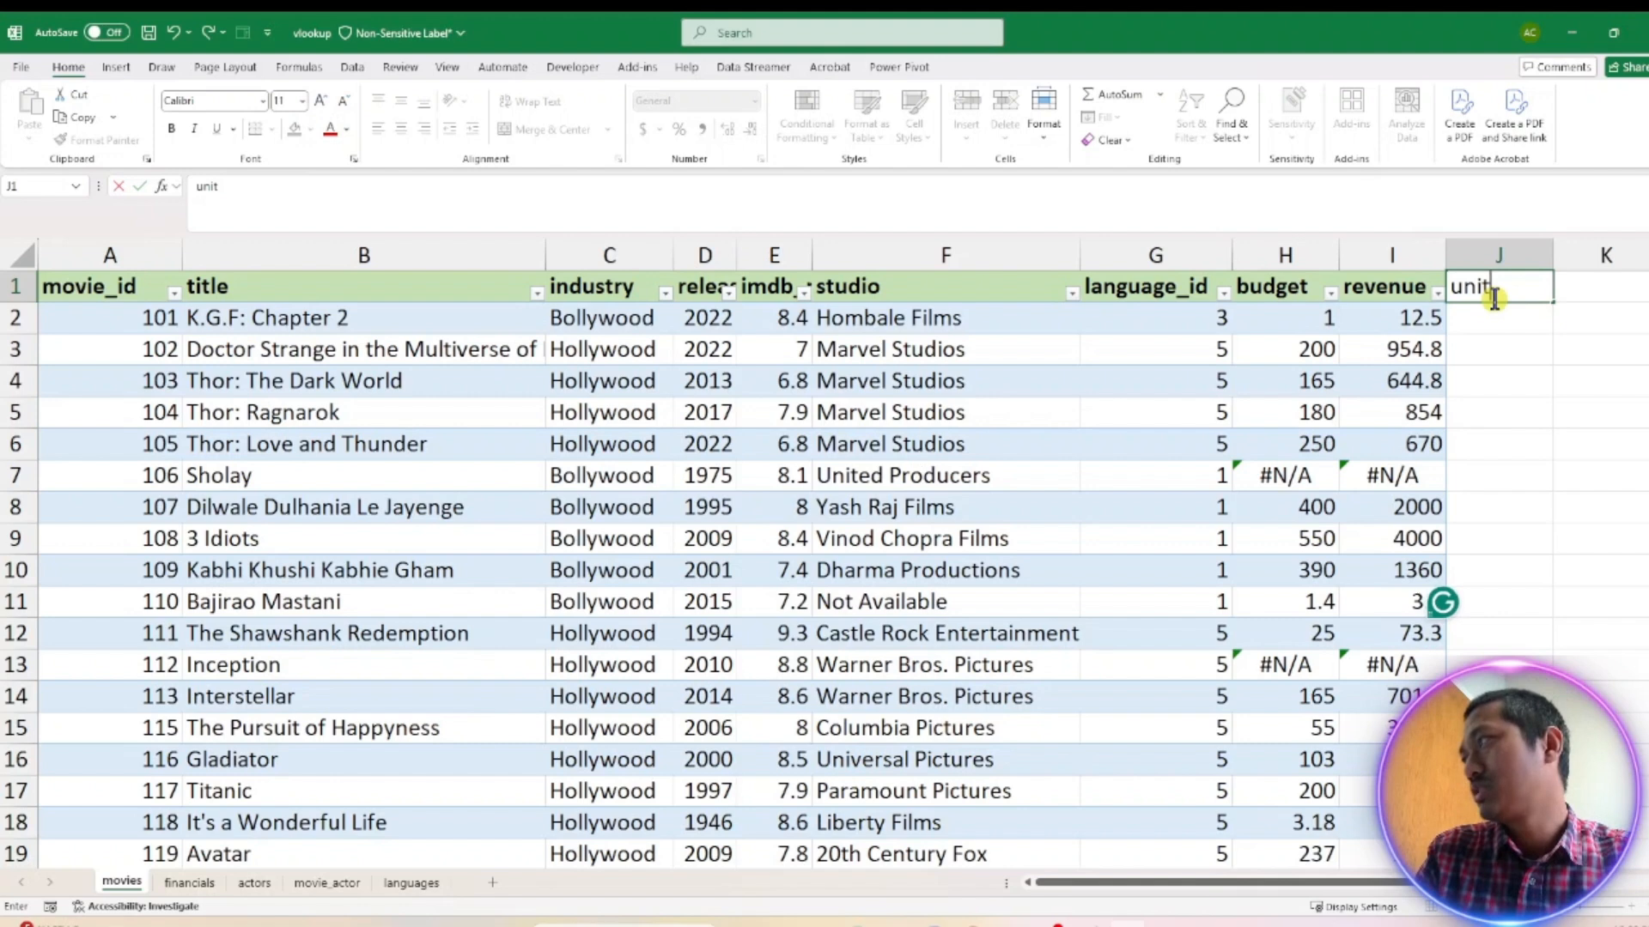
key(Tab)
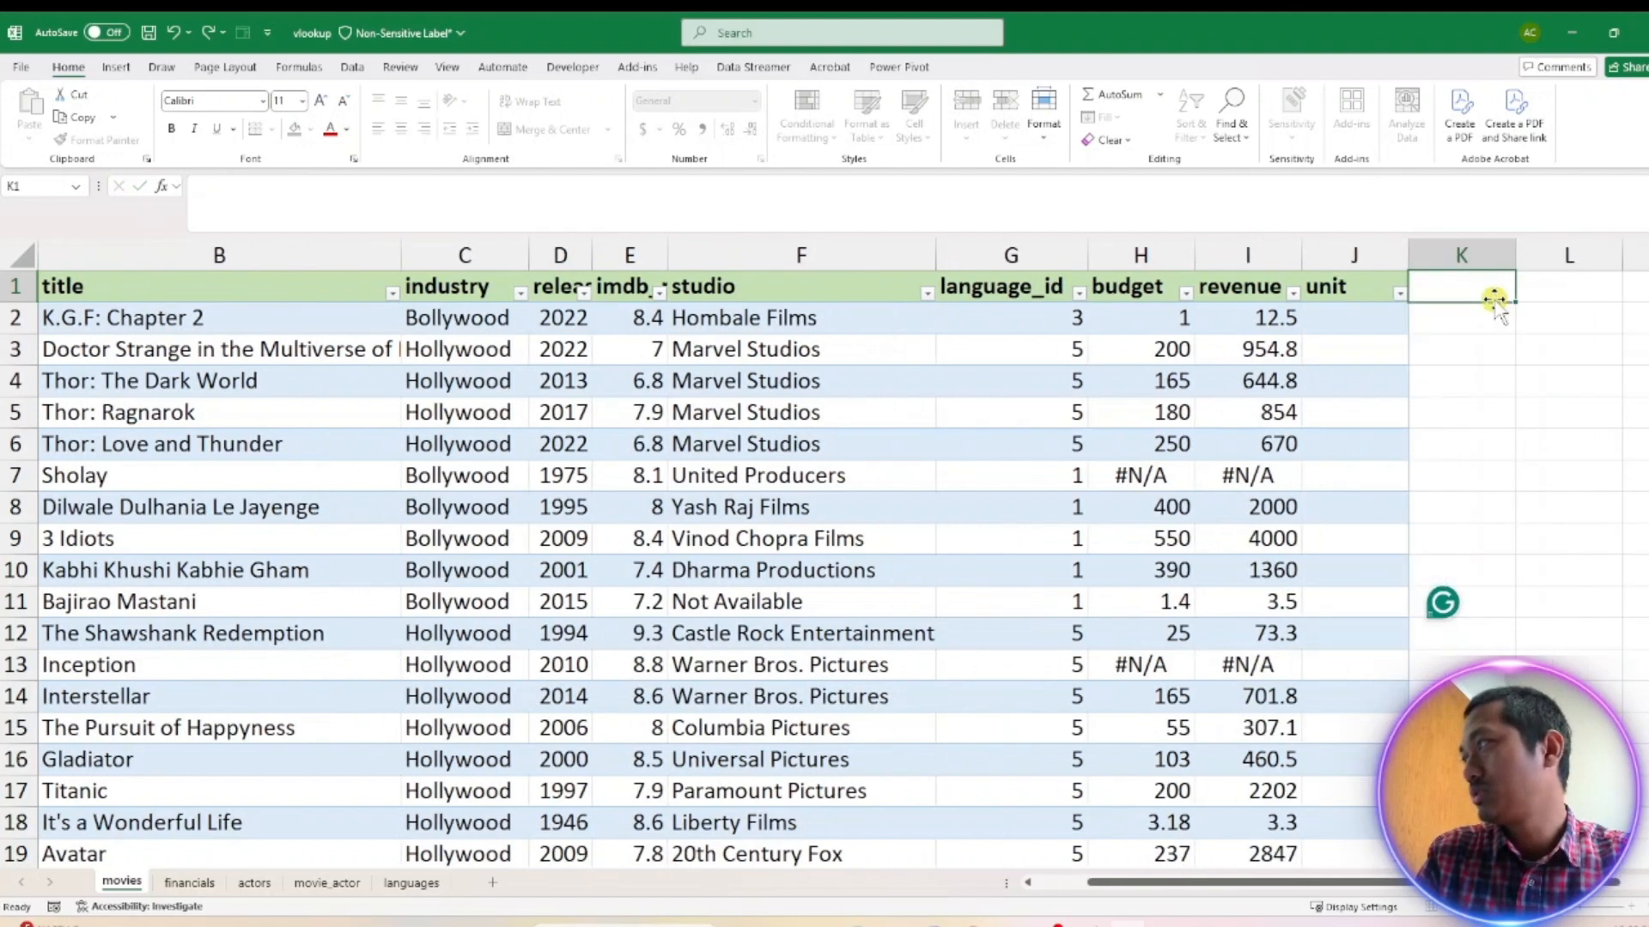
text(currenc)
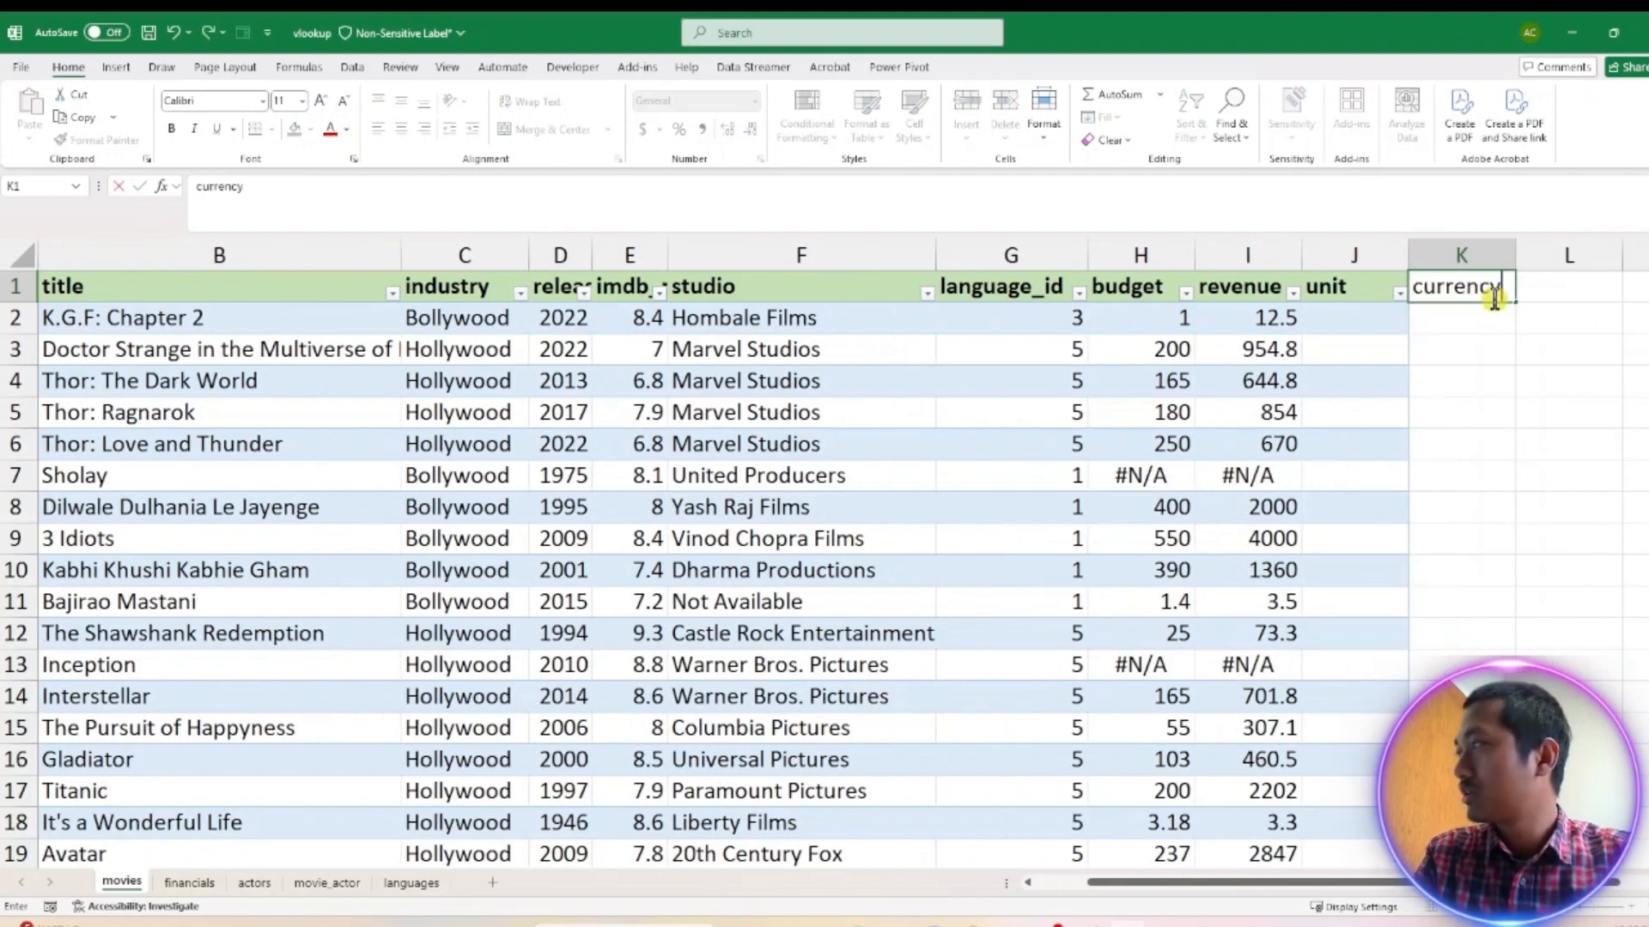
text(y)
key(Return)
key(Return)
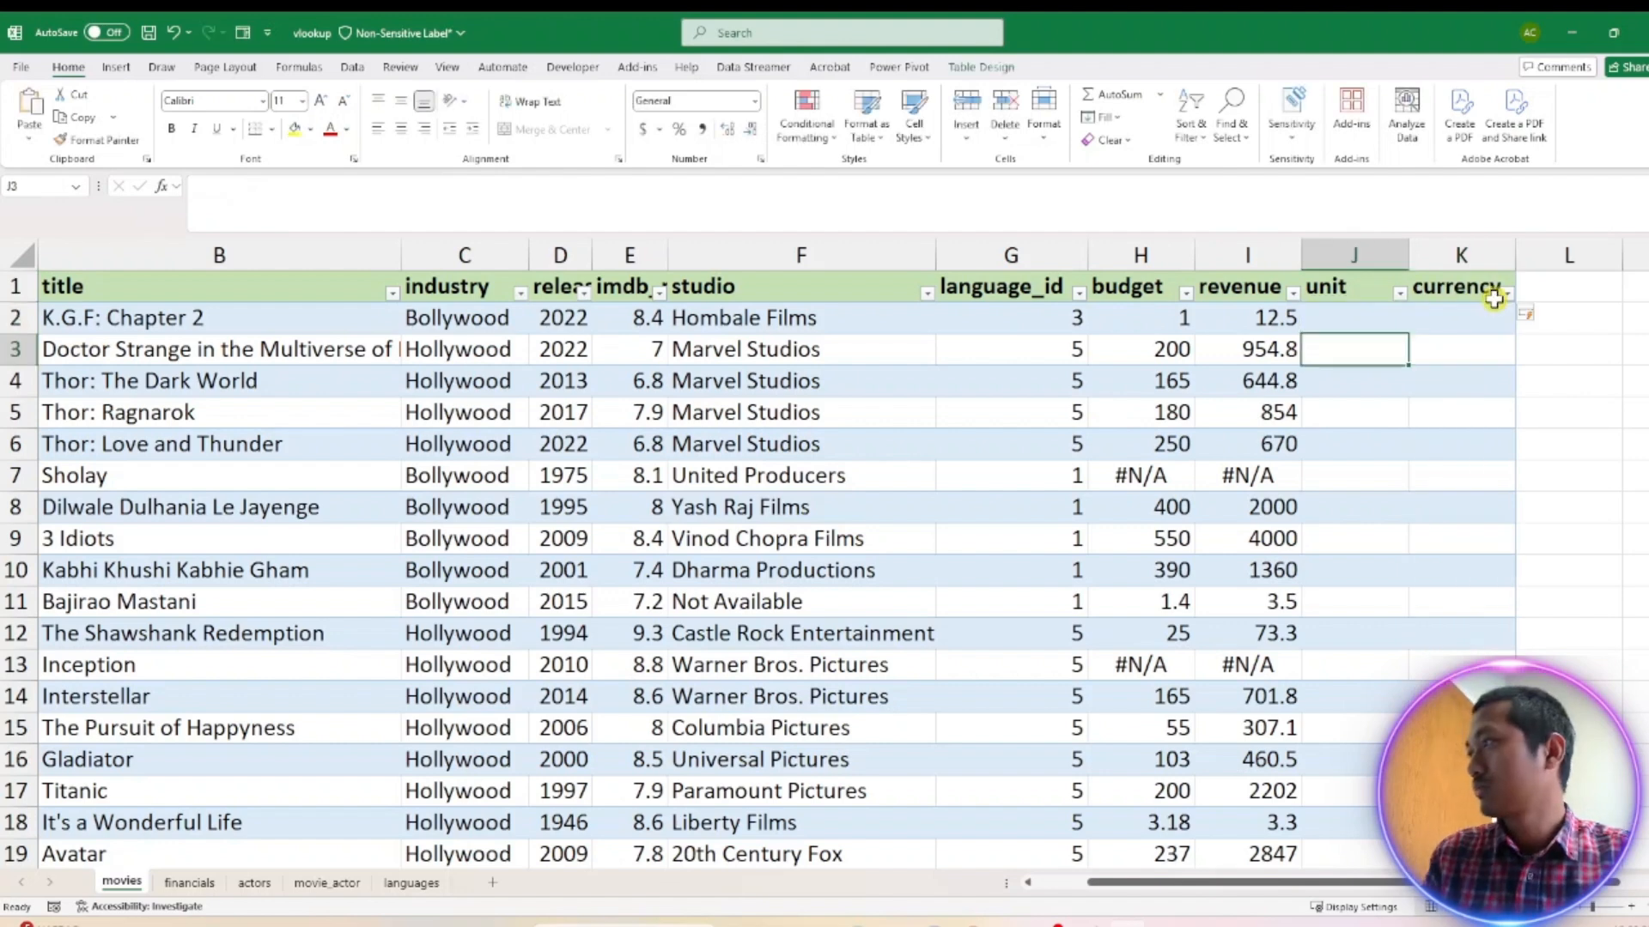
Fill the VLOOKUP formula from revenue cell I2 across into unit cell J2
click(1288, 322)
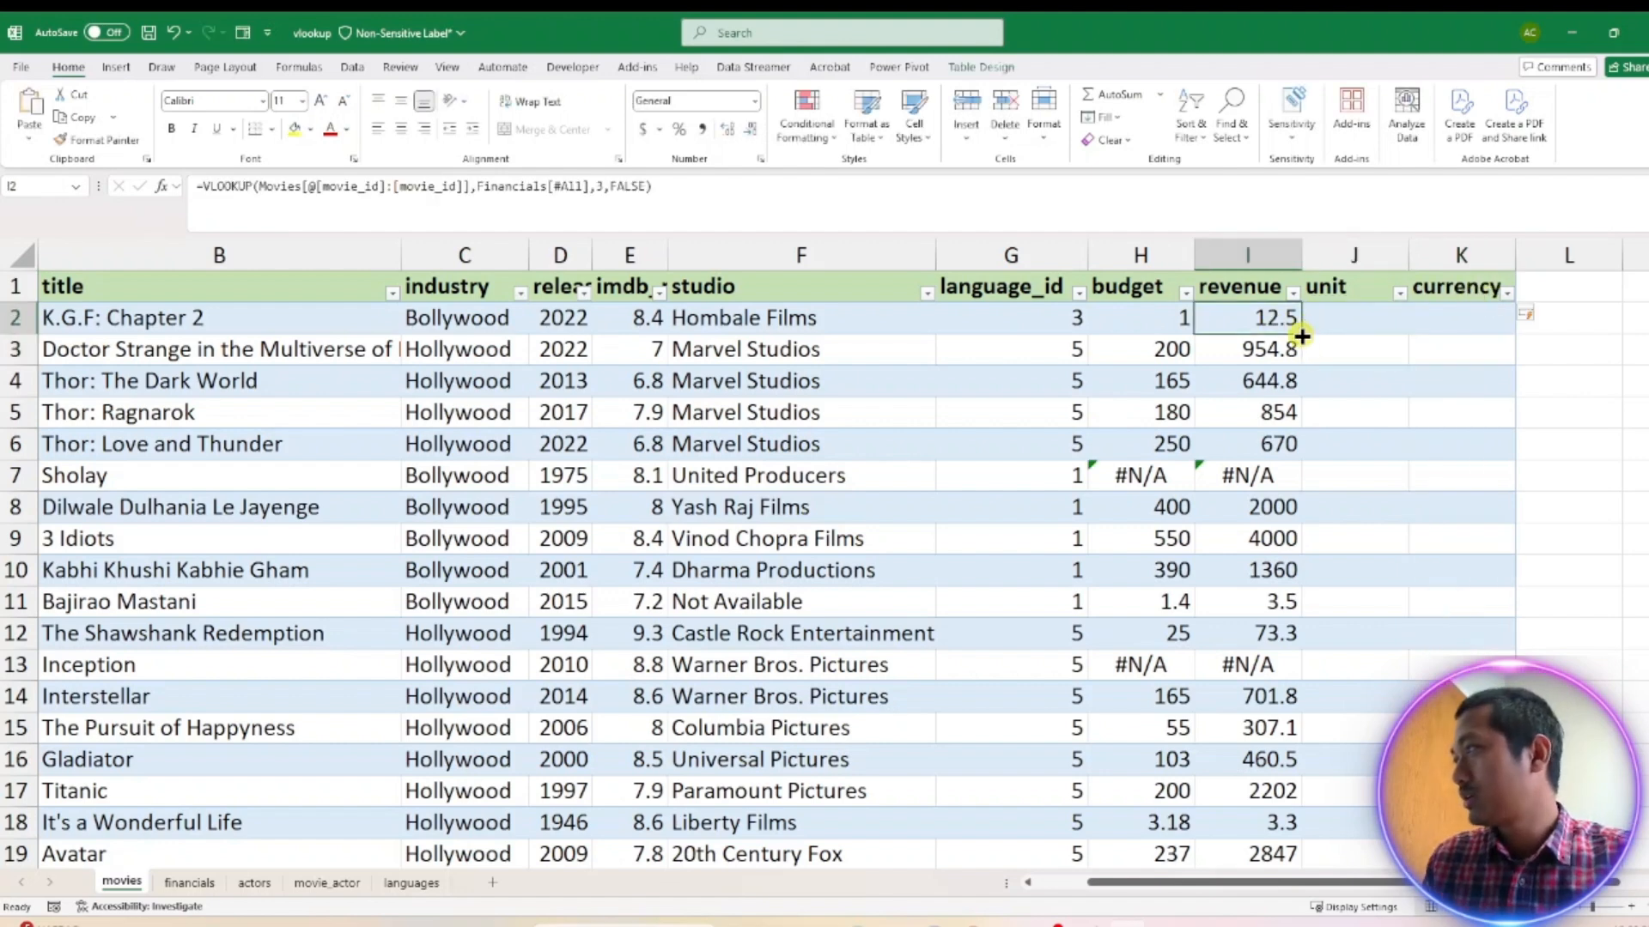
drag(1301, 337, 1374, 324)
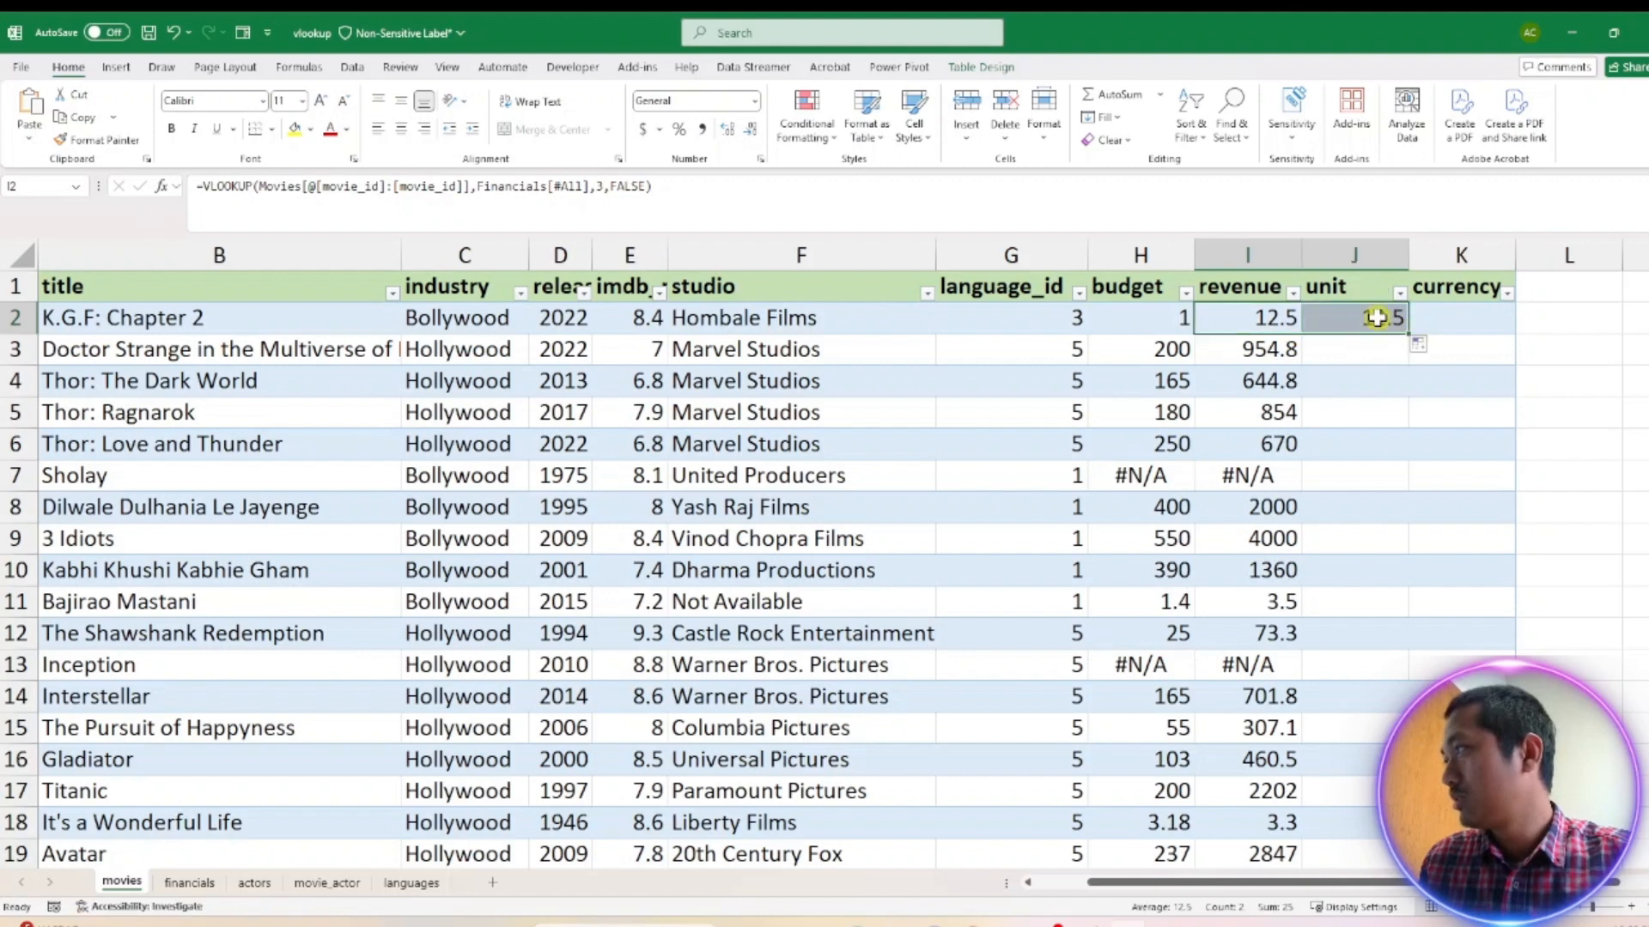
click(1391, 344)
click(1386, 318)
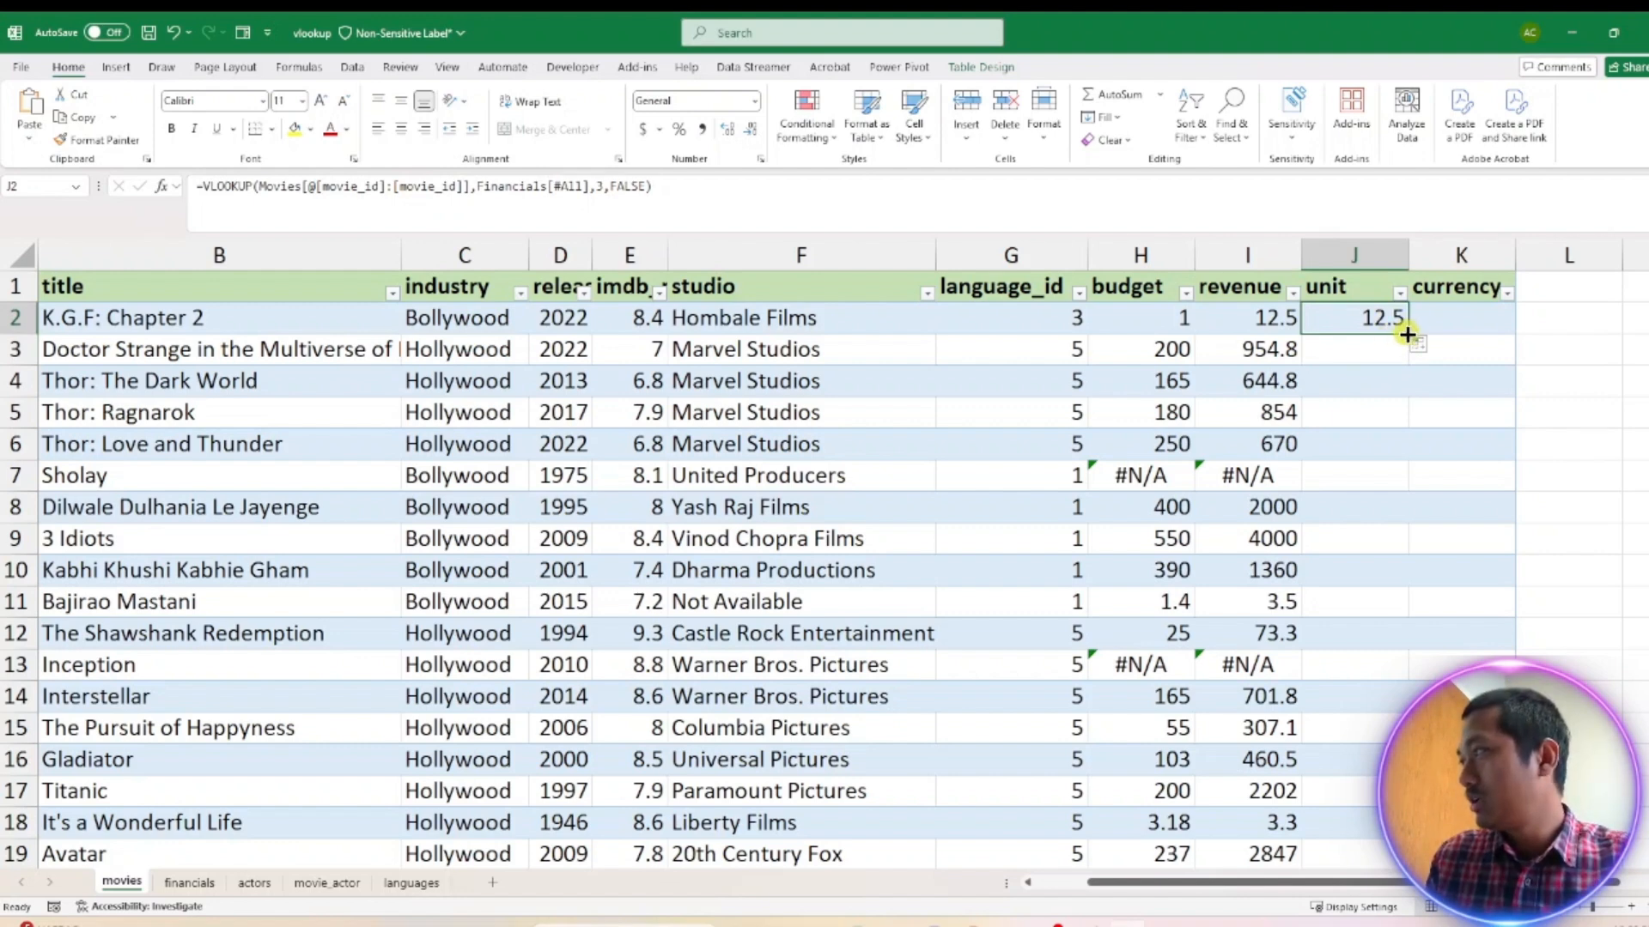
Fill the VLOOKUP down the whole unit column and set the column index in J2's formula to 4
double_click(1407, 334)
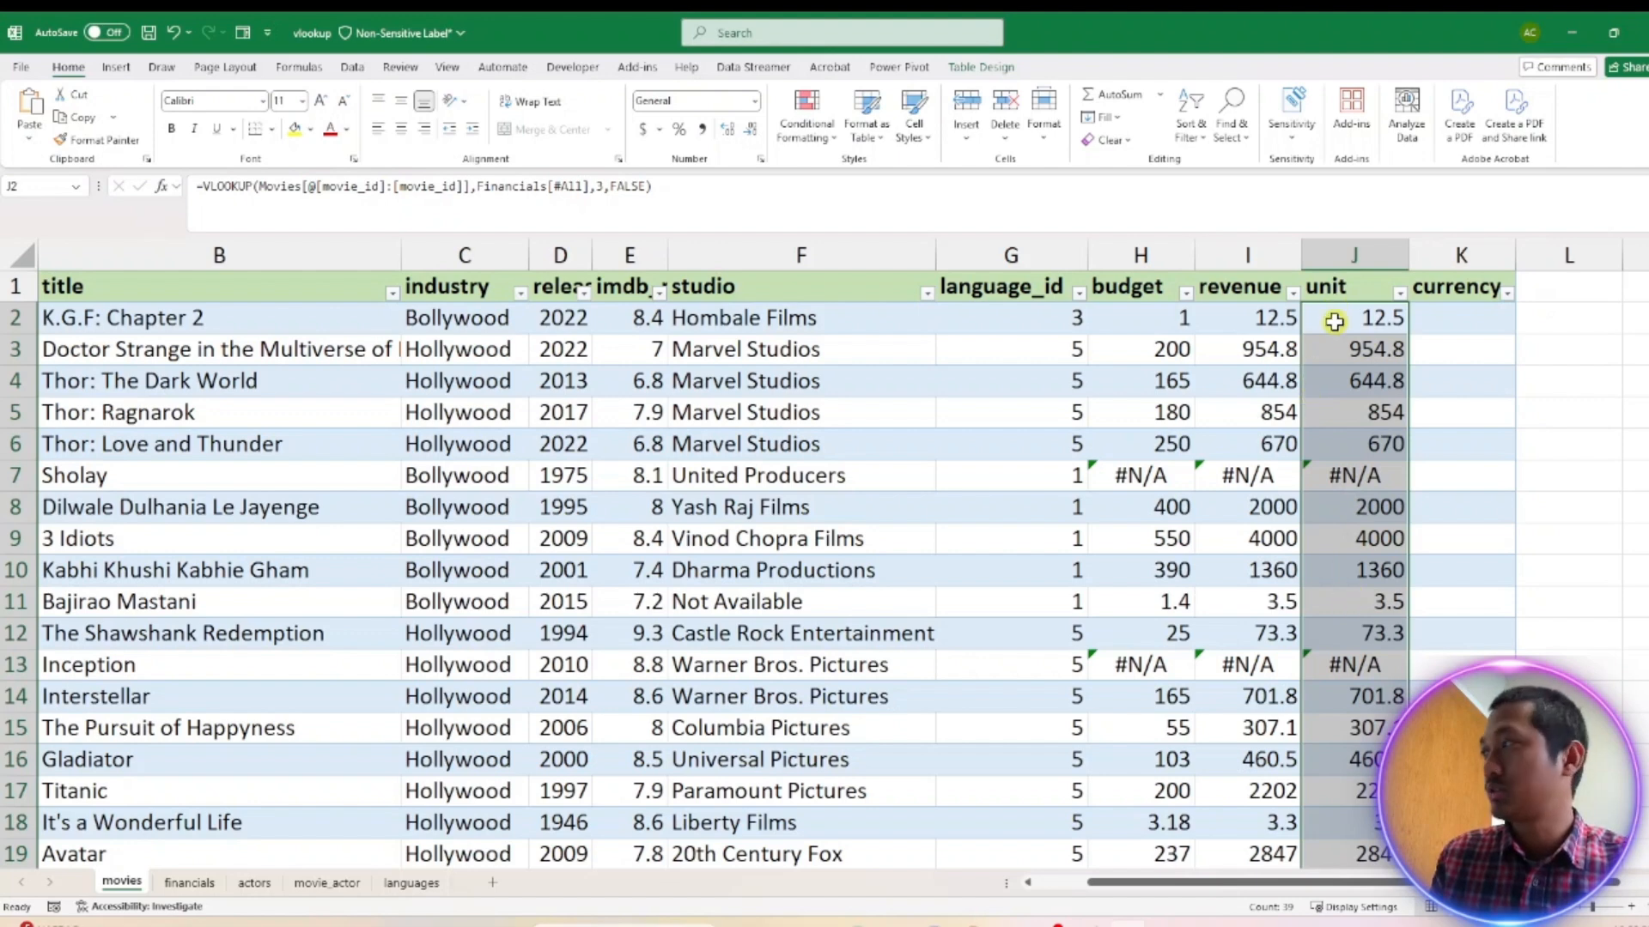
click(1350, 323)
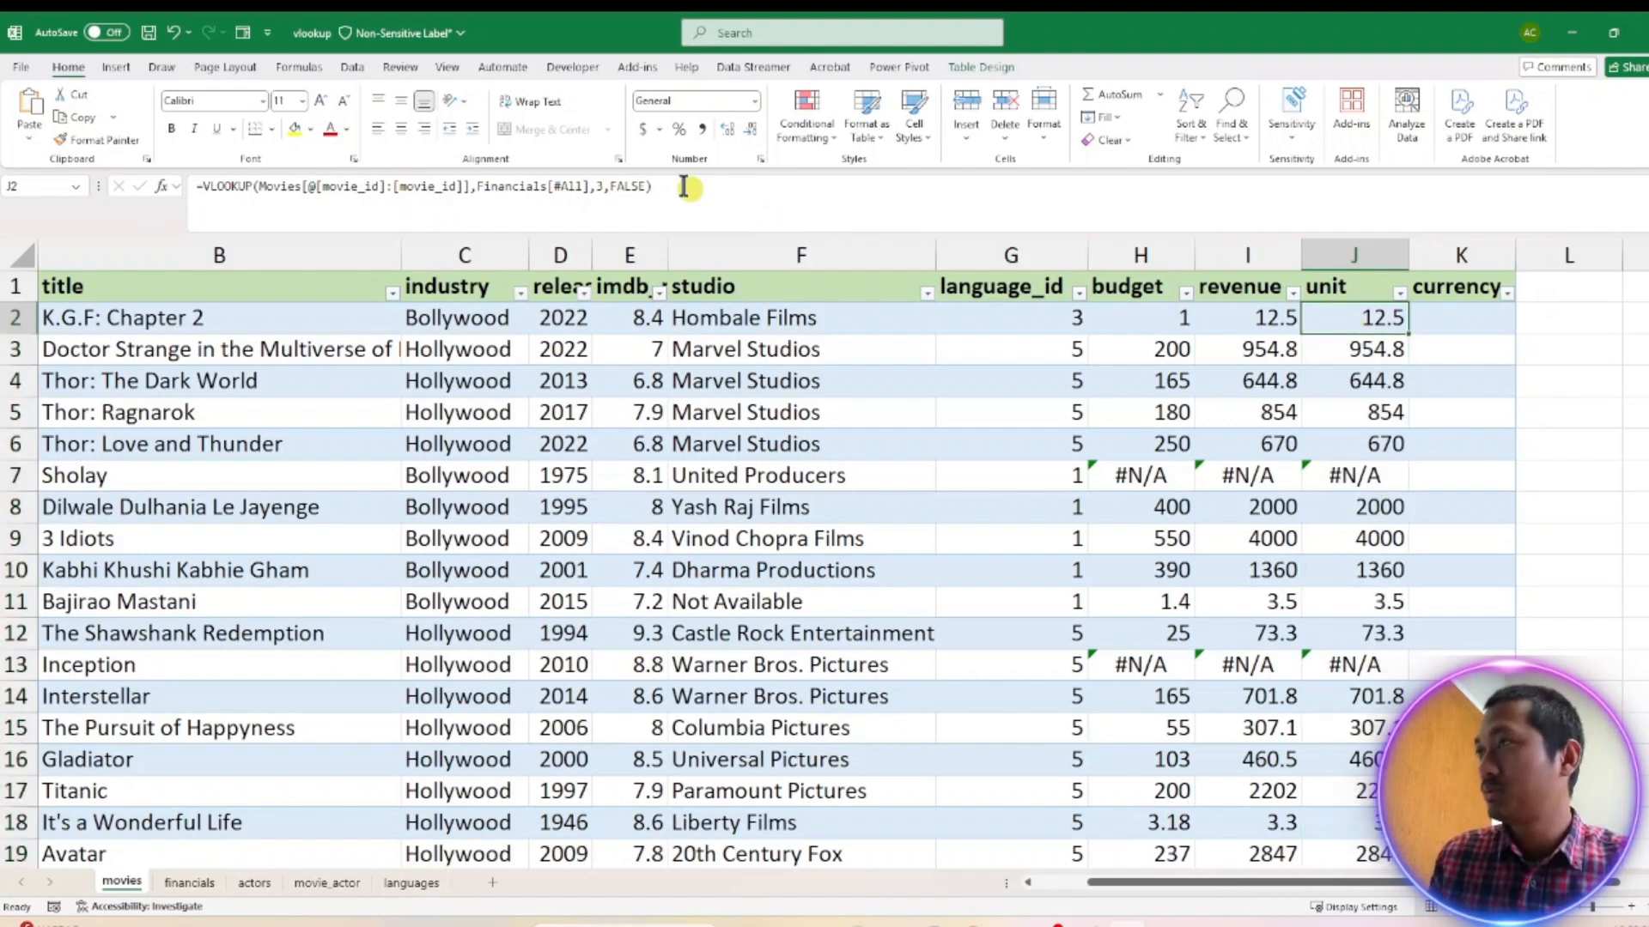
click(603, 186)
key(BackSpace)
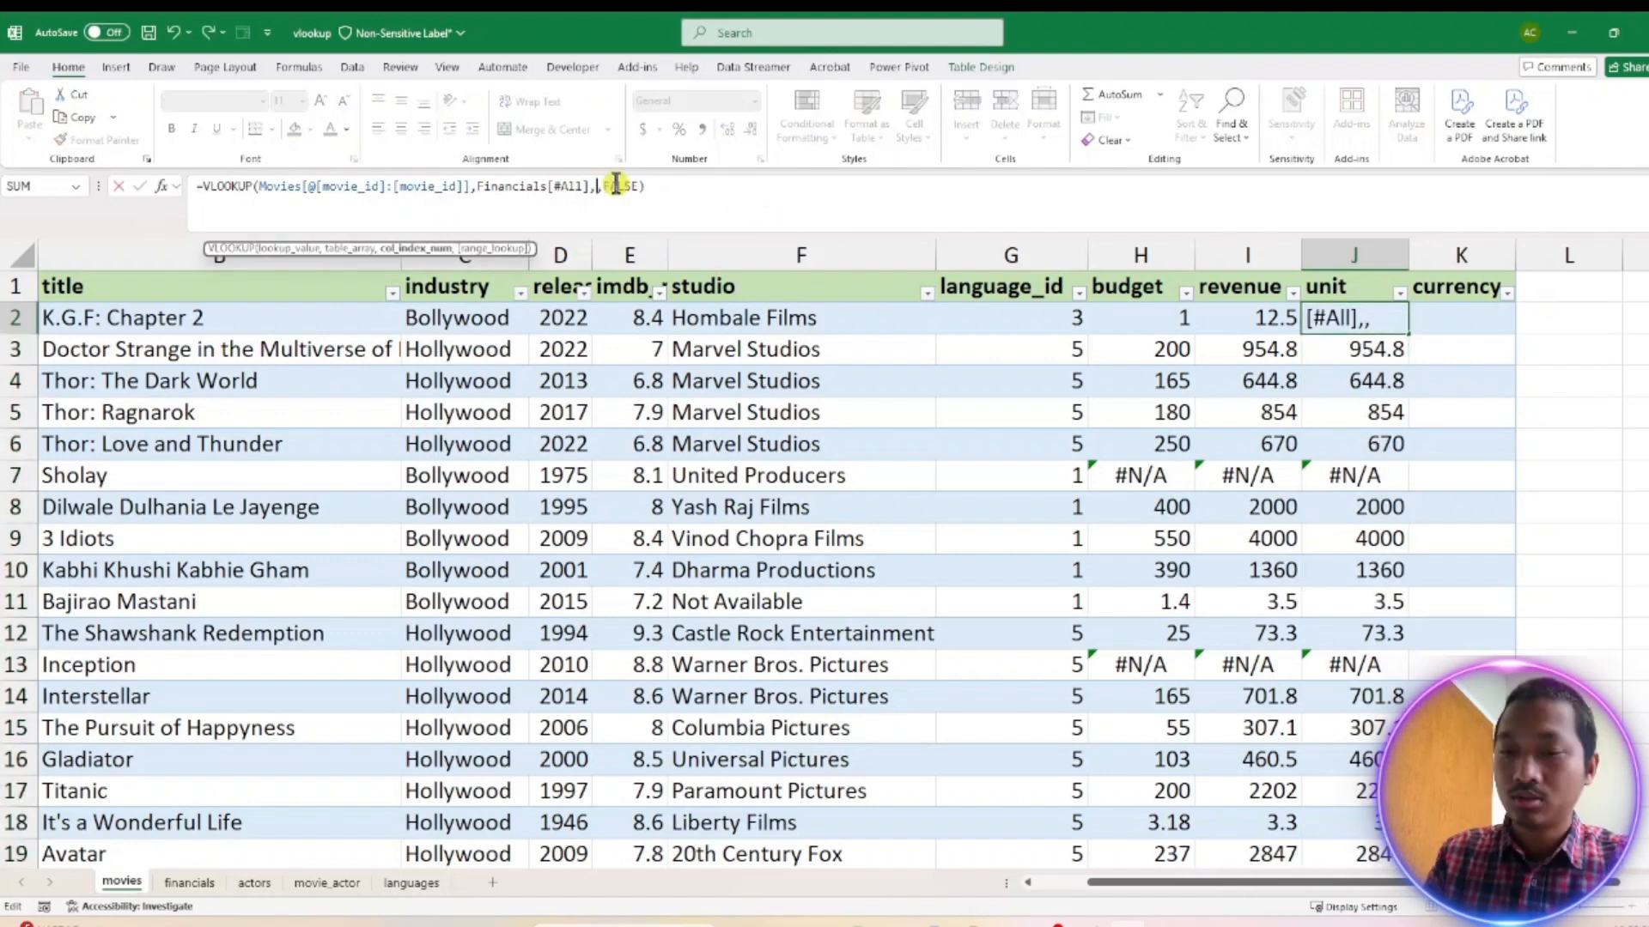
key(Return)
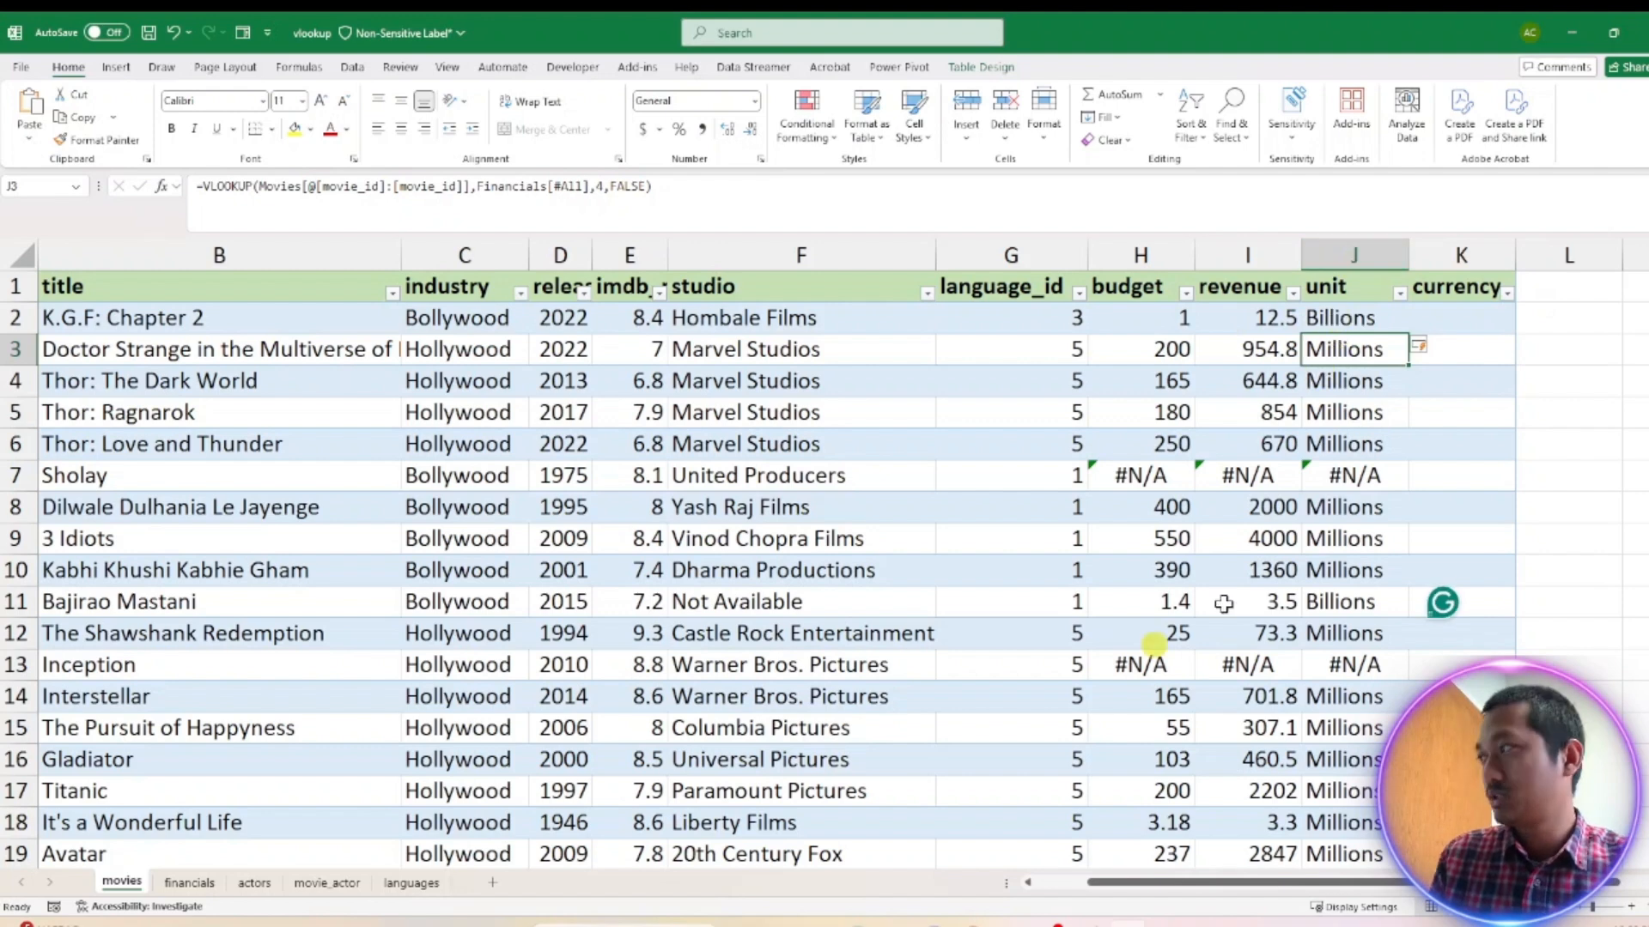
Compare the movies table's unit lookups with the unit column on the financials sheet
click(189, 884)
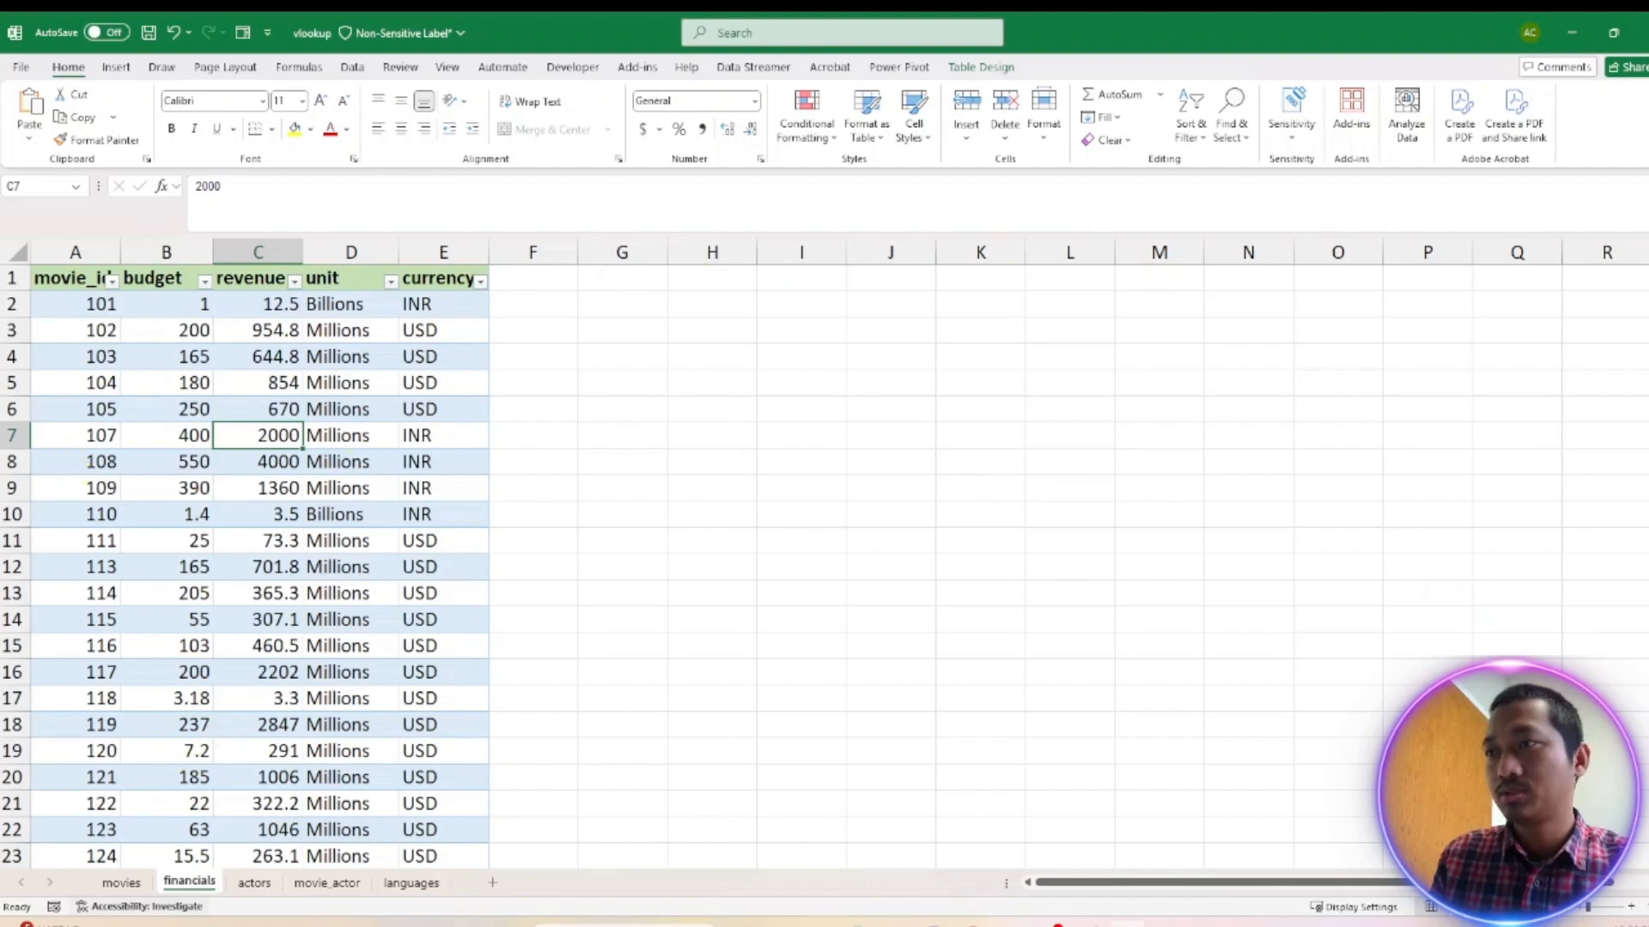
click(119, 884)
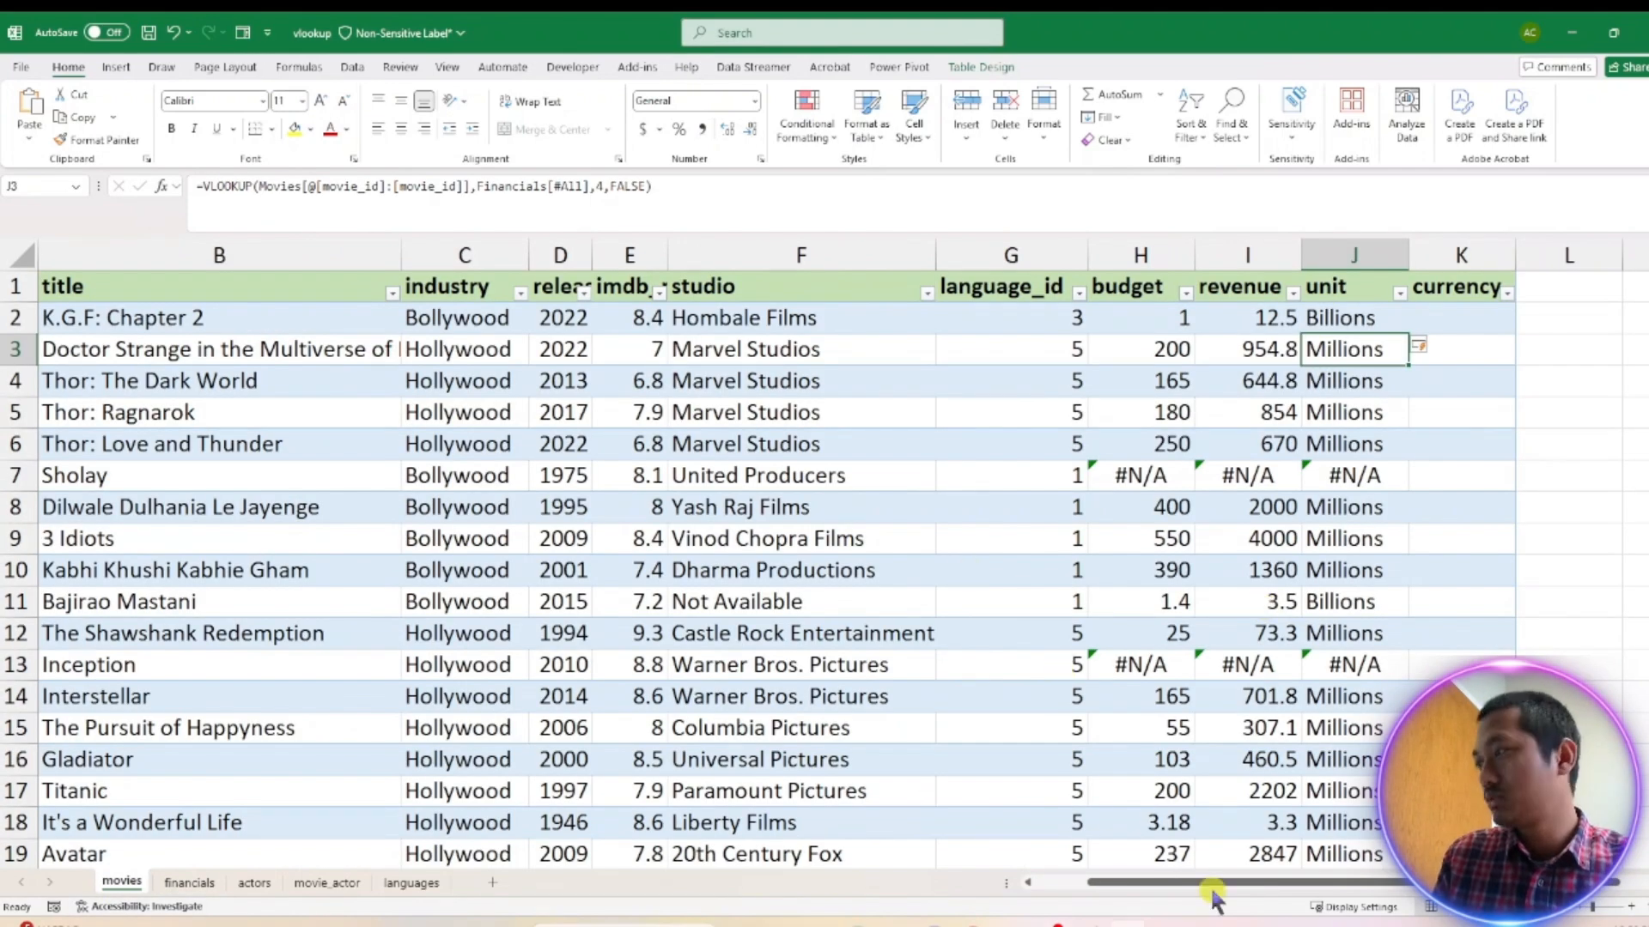
drag(1213, 895, 1063, 890)
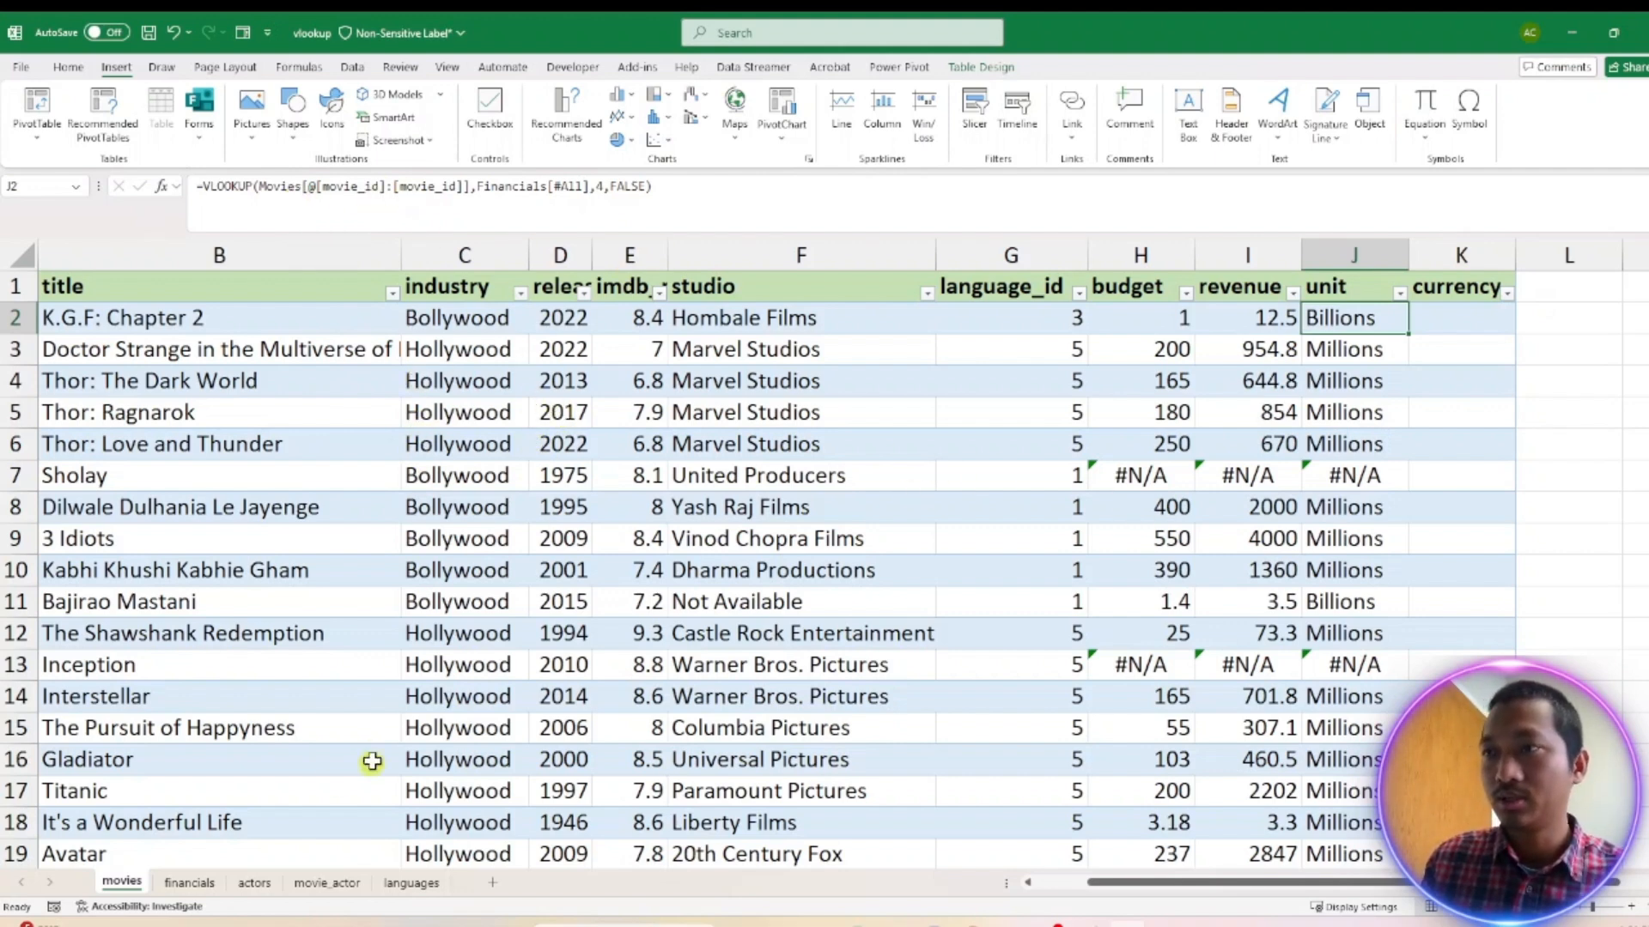
Insert a blank table column before movie_id on the financials sheet and check the lookups on the movies sheet
click(189, 883)
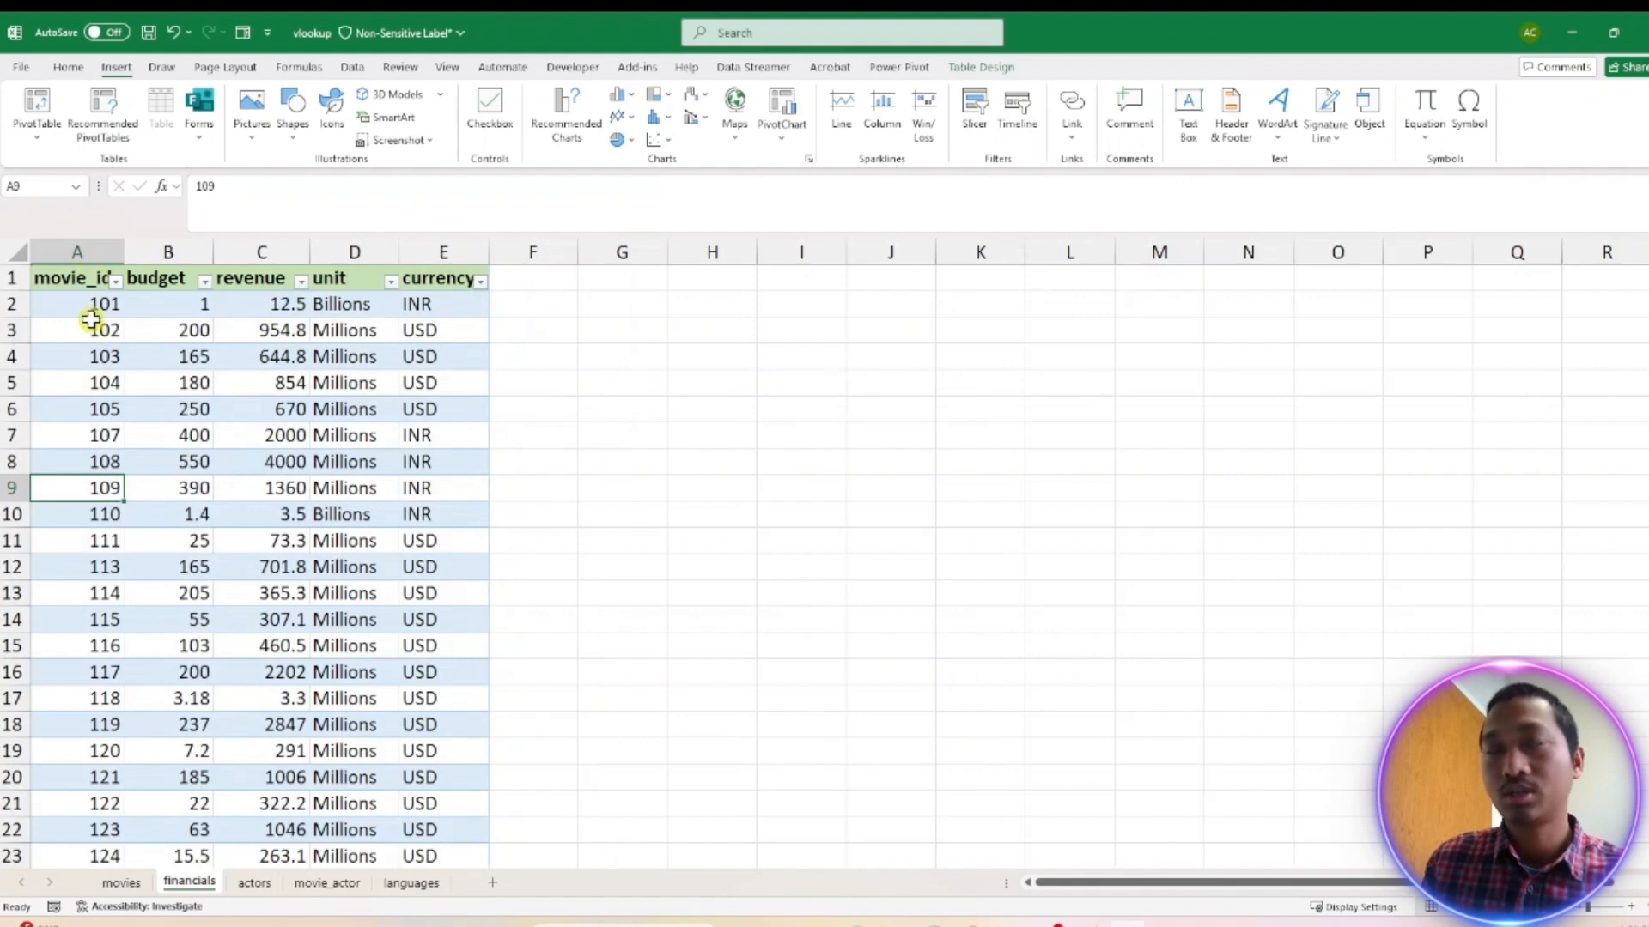
click(79, 284)
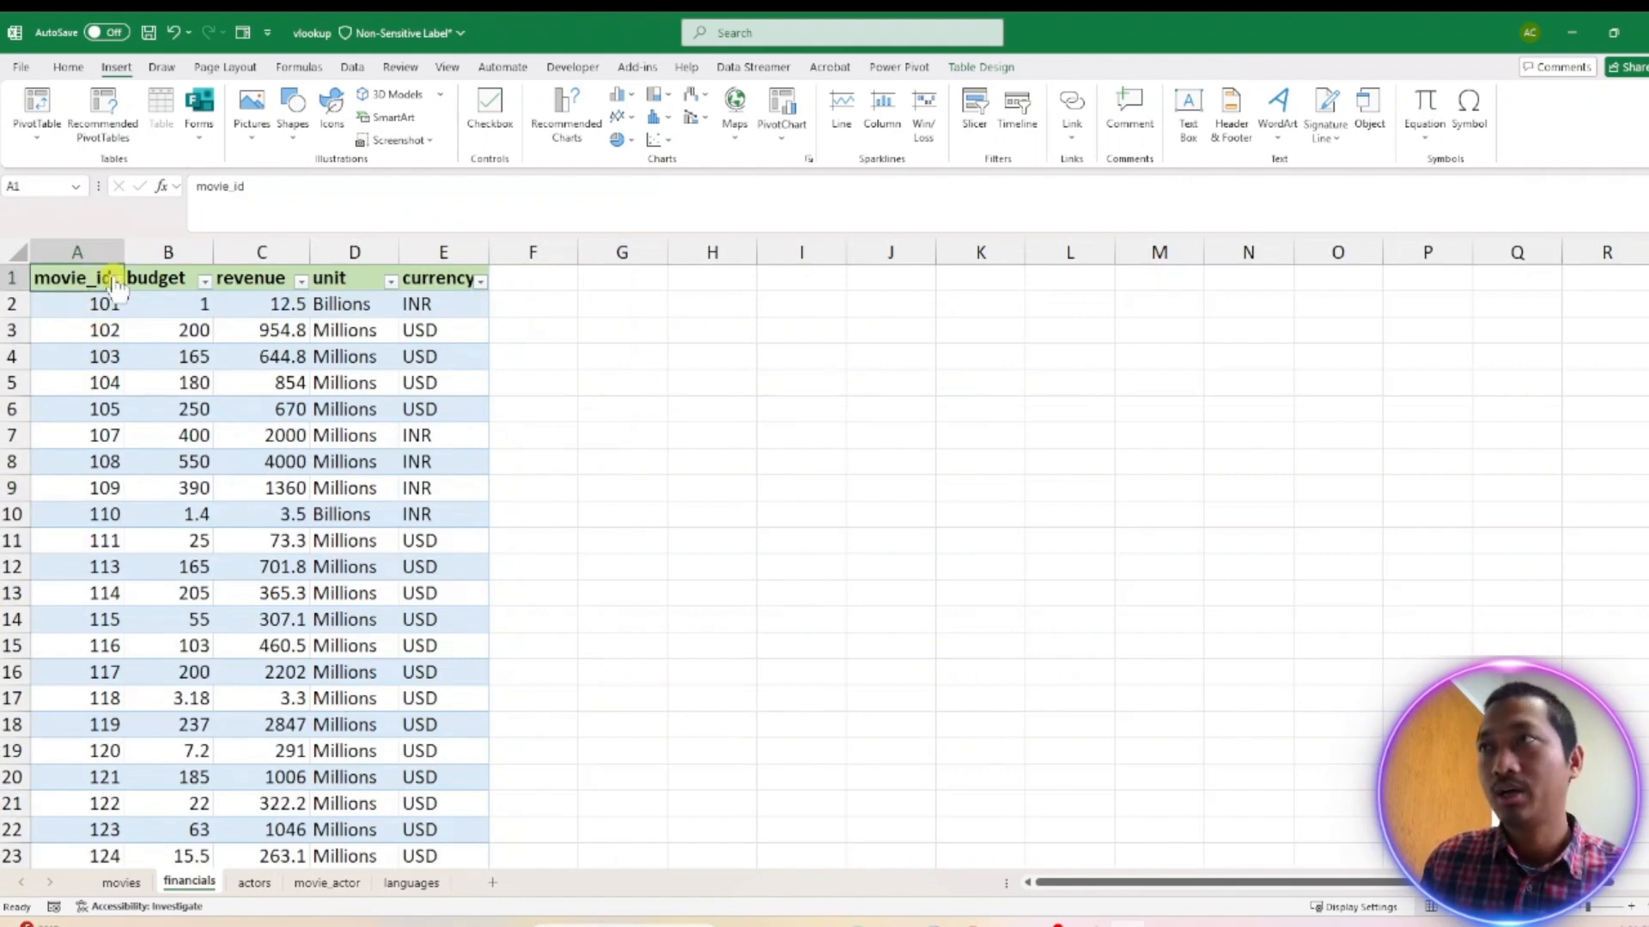
key(ctrl+shift+Down)
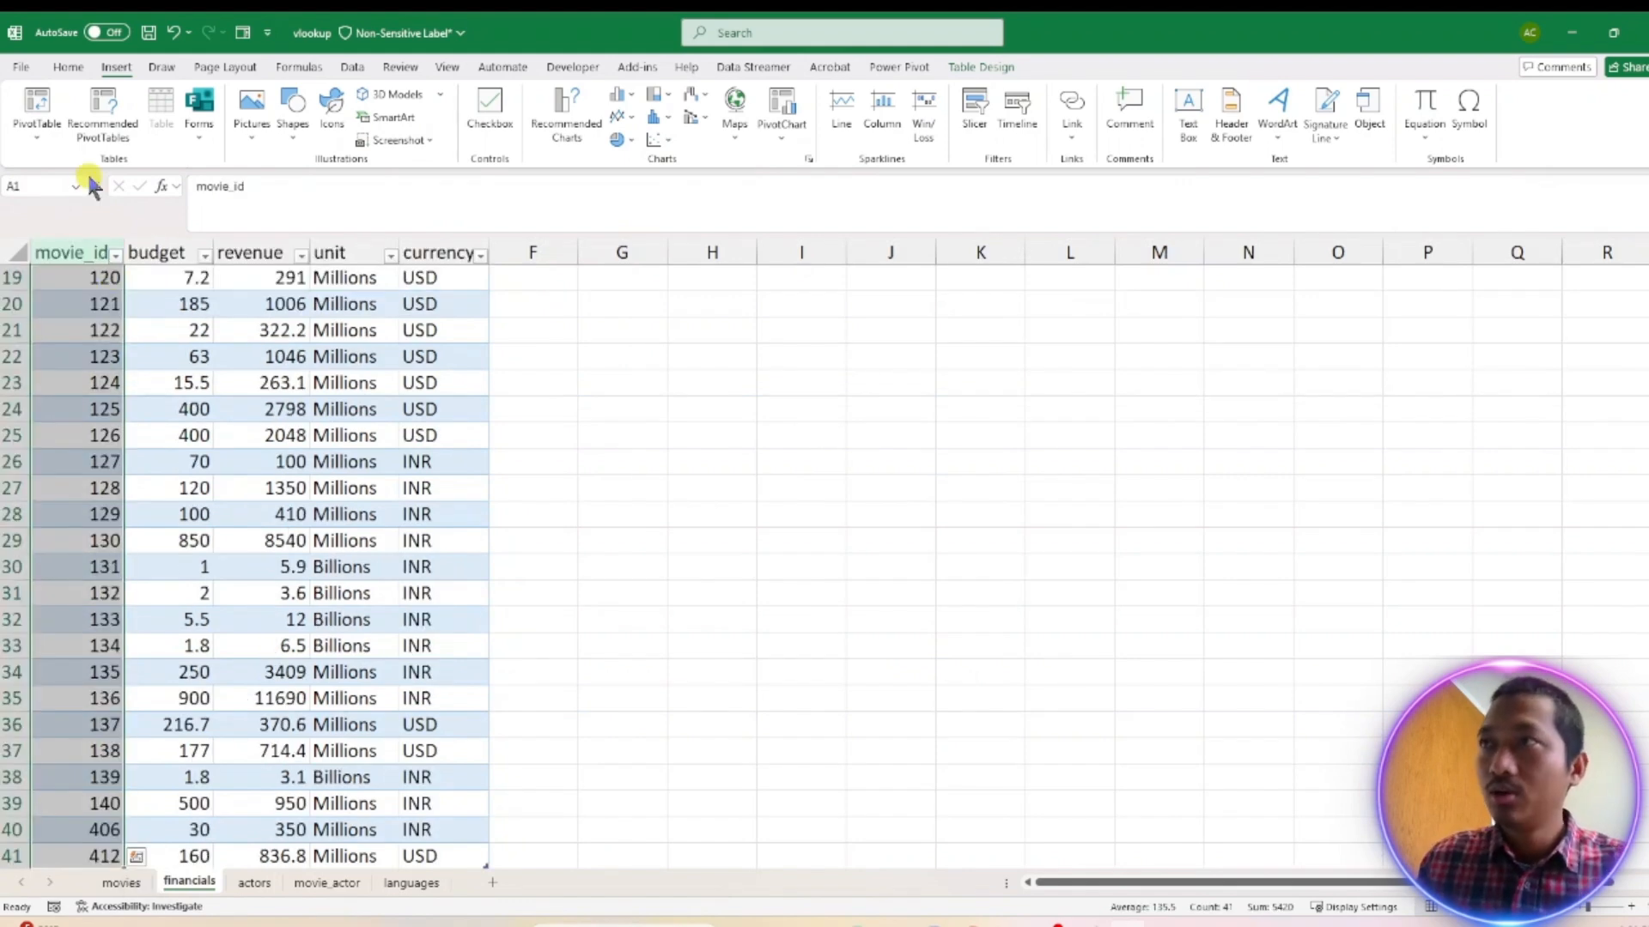
right_click(72, 249)
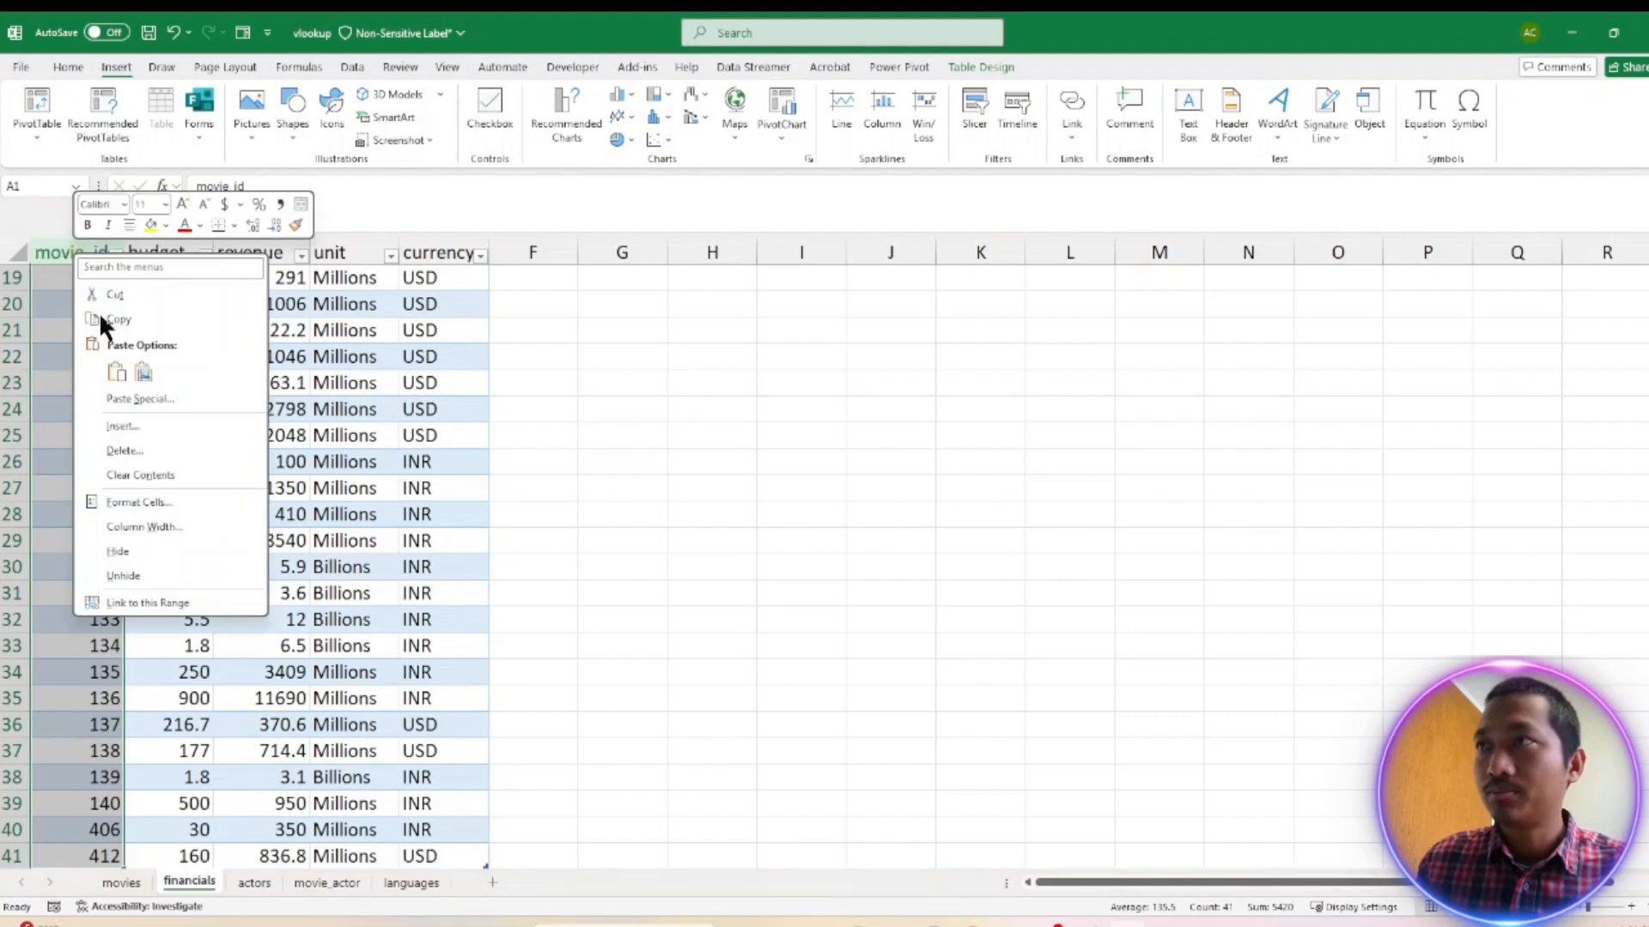
click(122, 426)
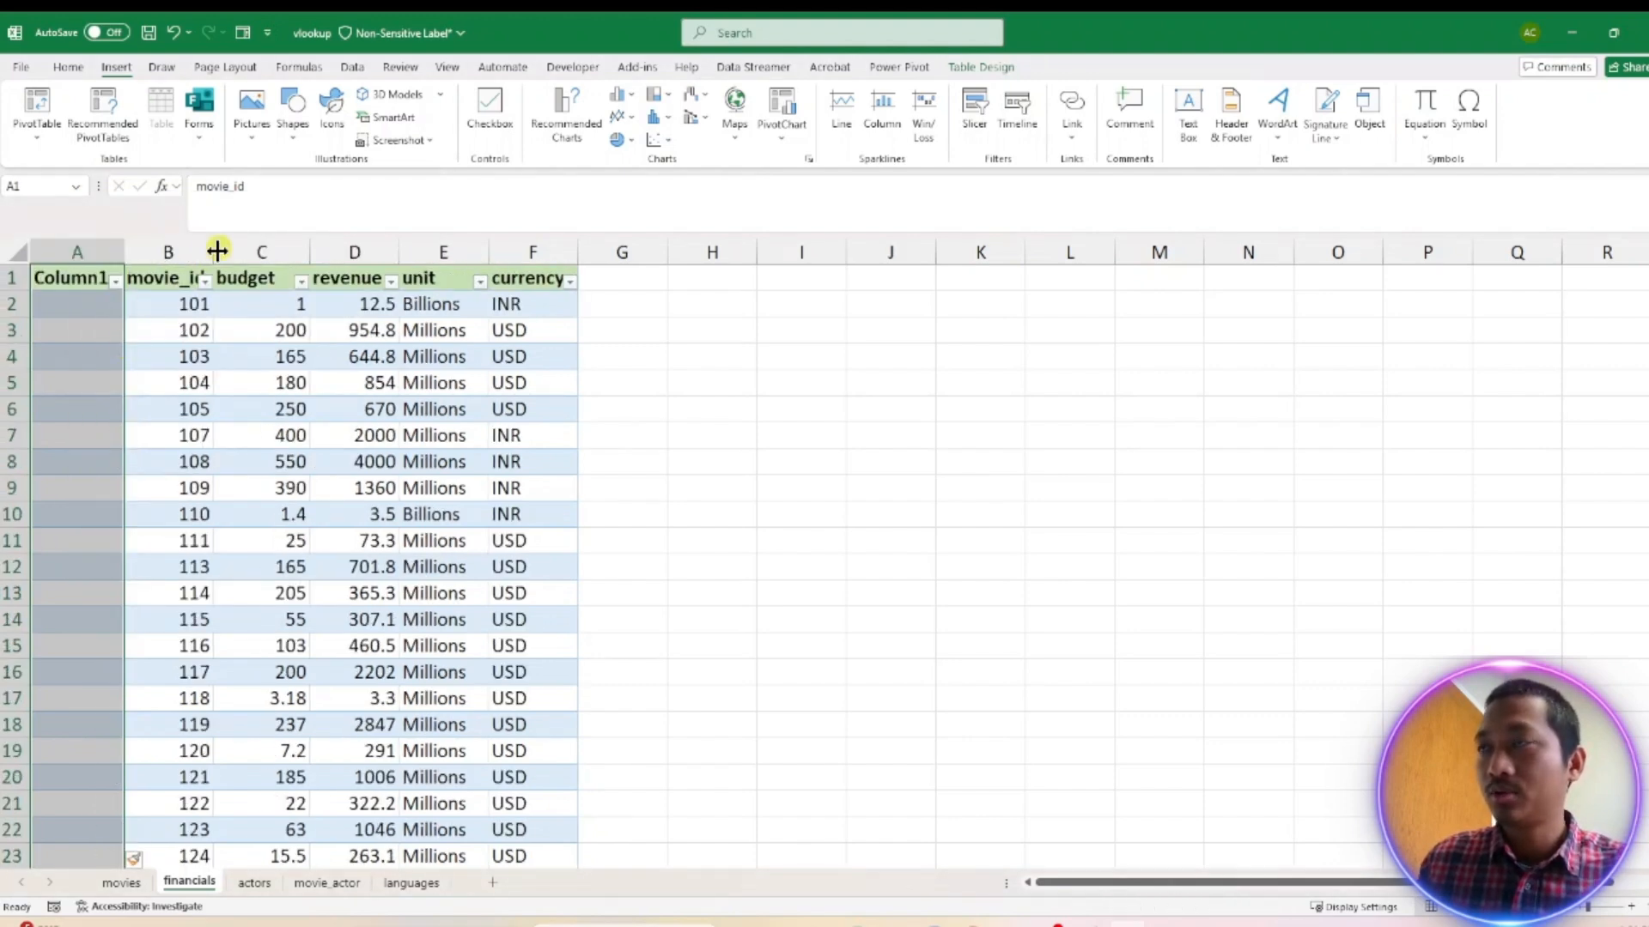
click(90, 298)
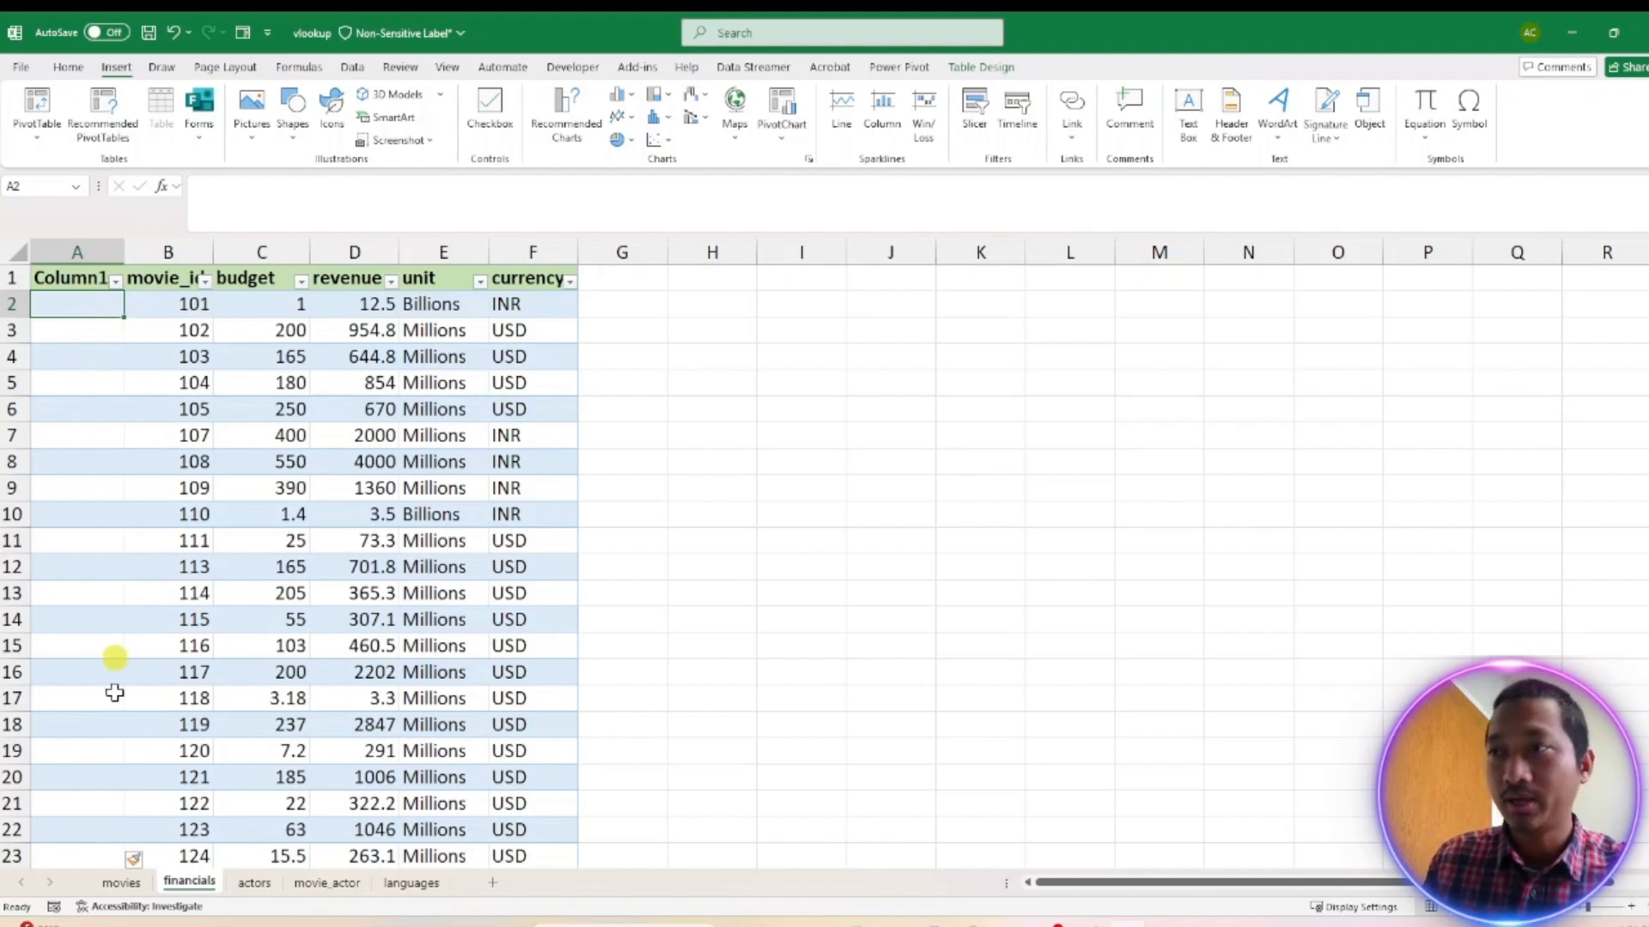
click(114, 888)
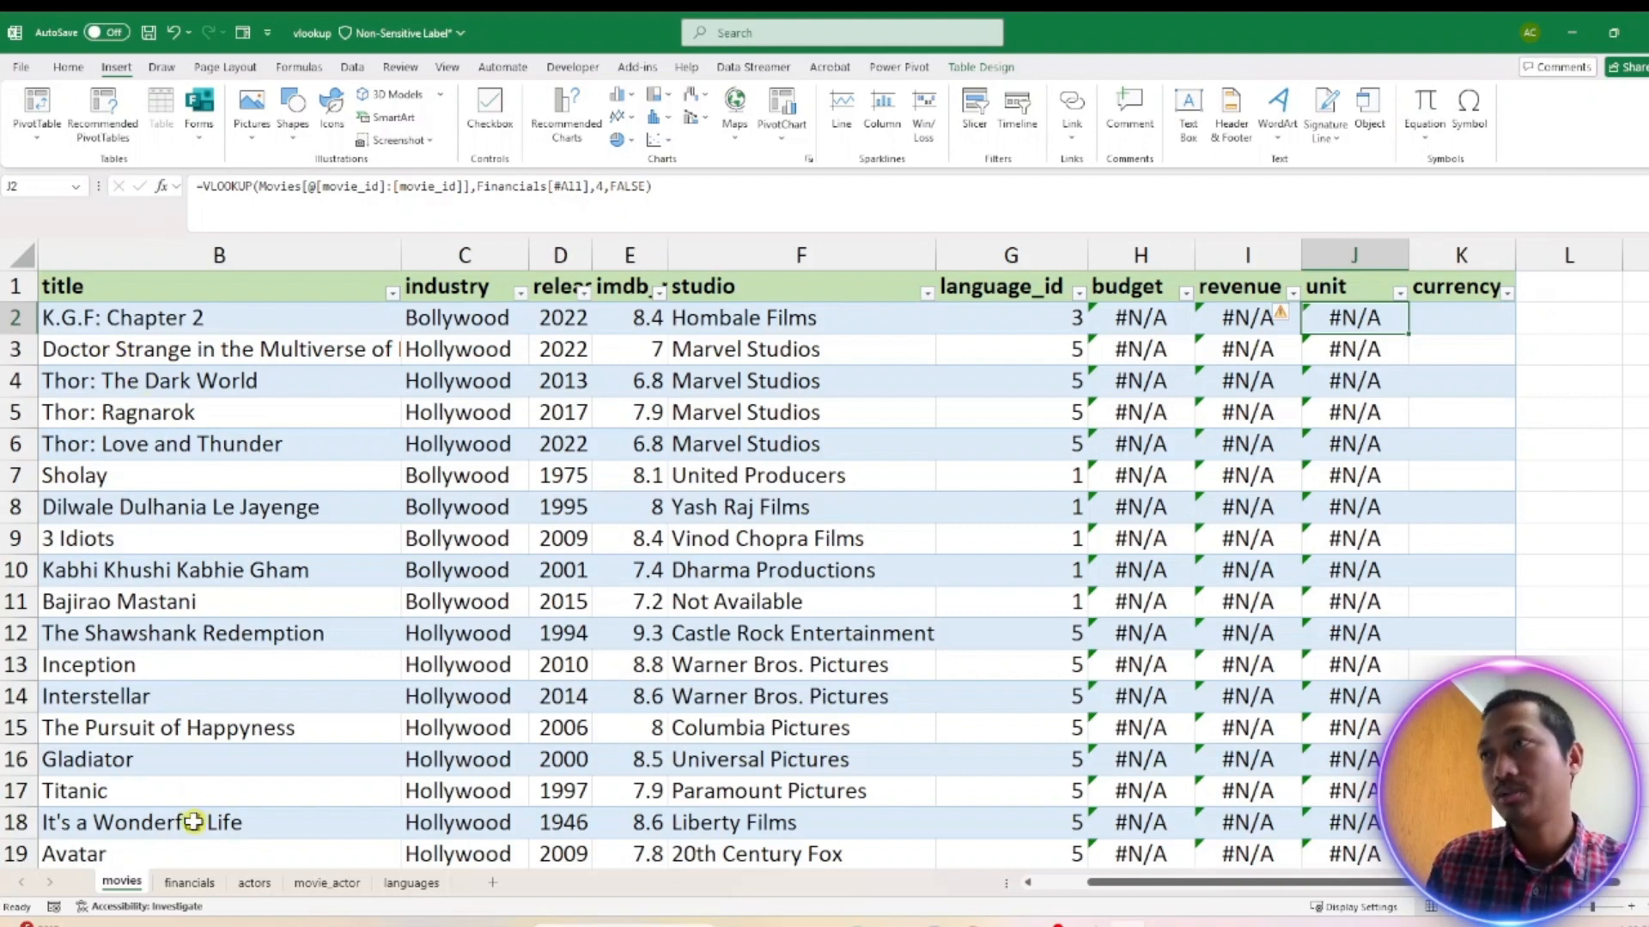
Delete the blank column before movie_id on the financials sheet and recheck the lookups on the movies sheet
click(192, 882)
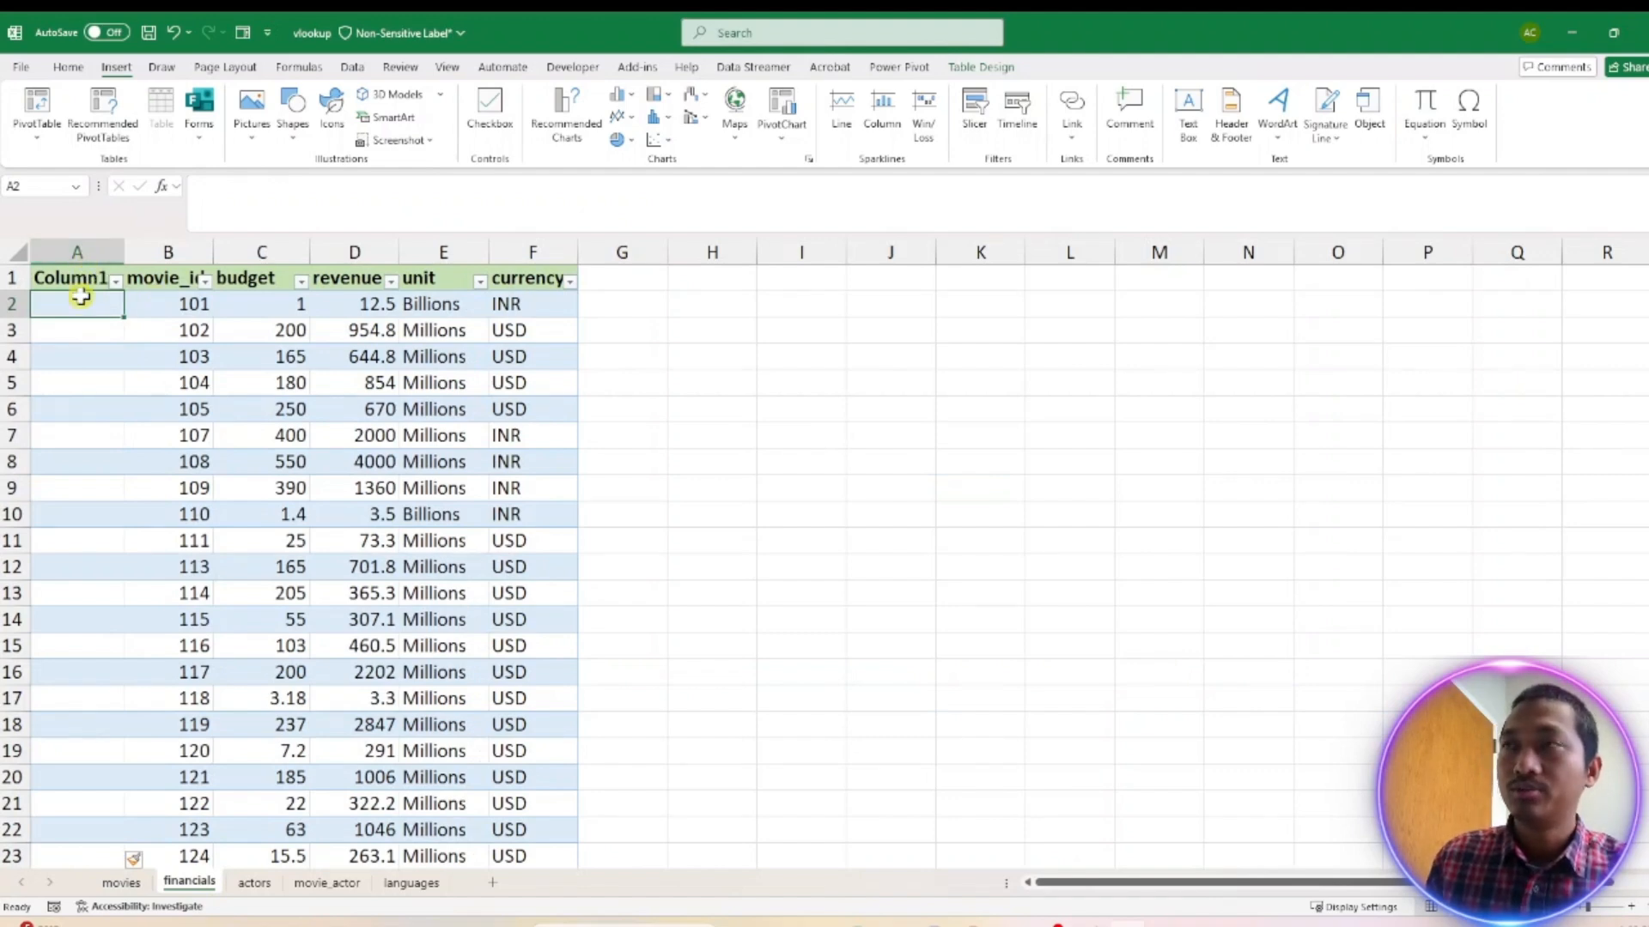
click(71, 253)
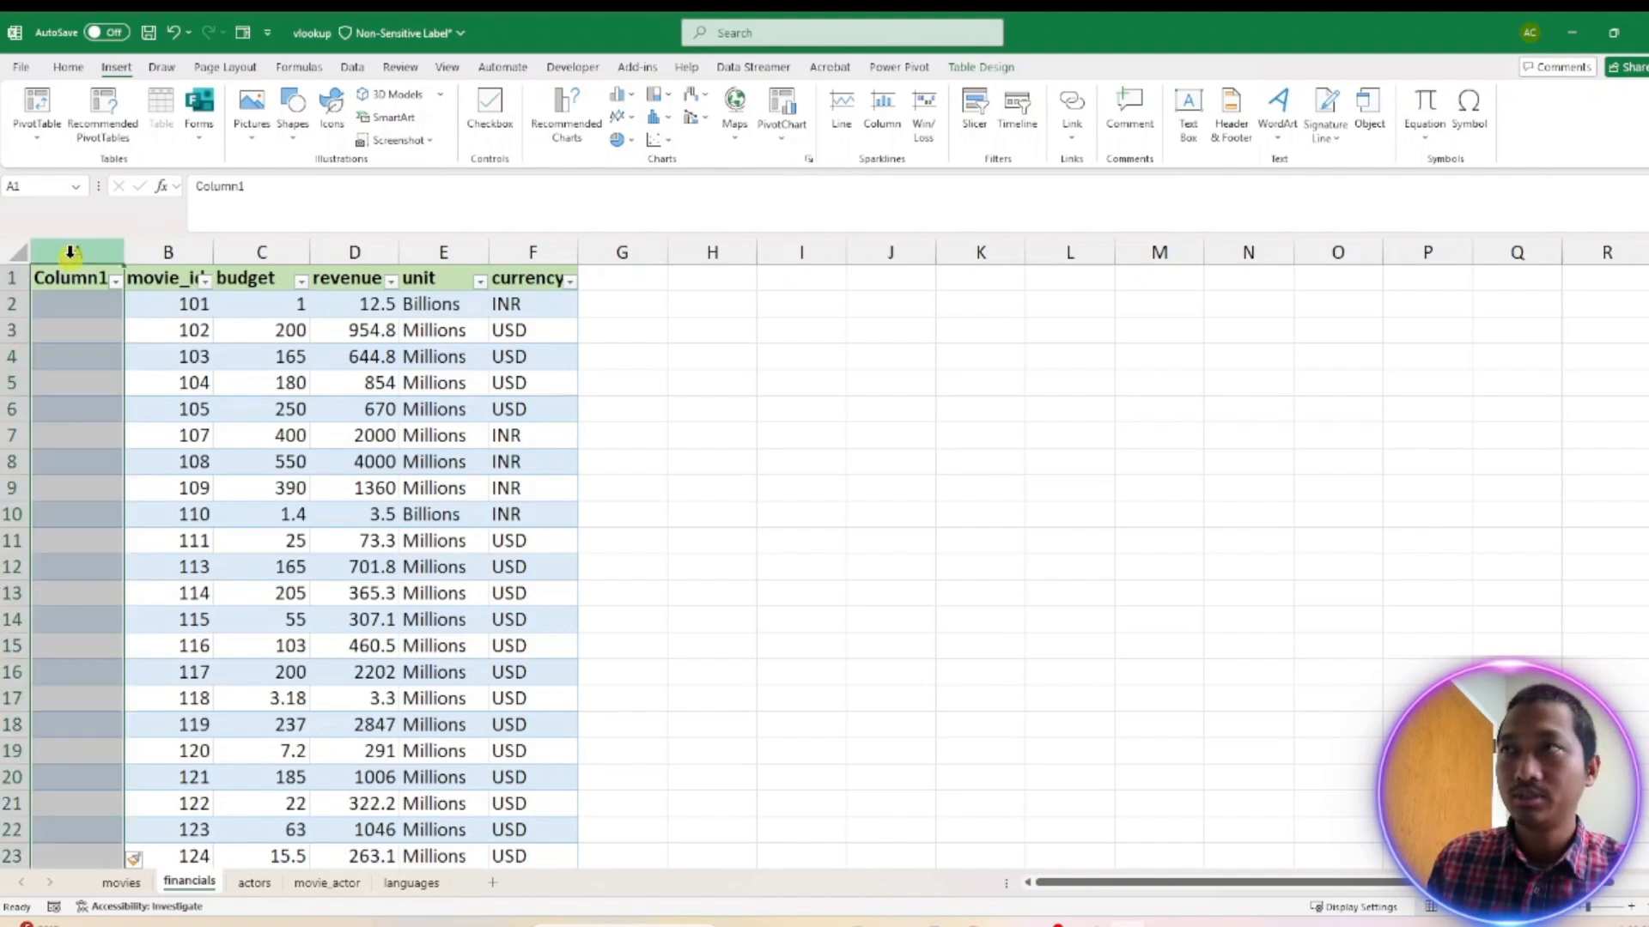
right_click(120, 387)
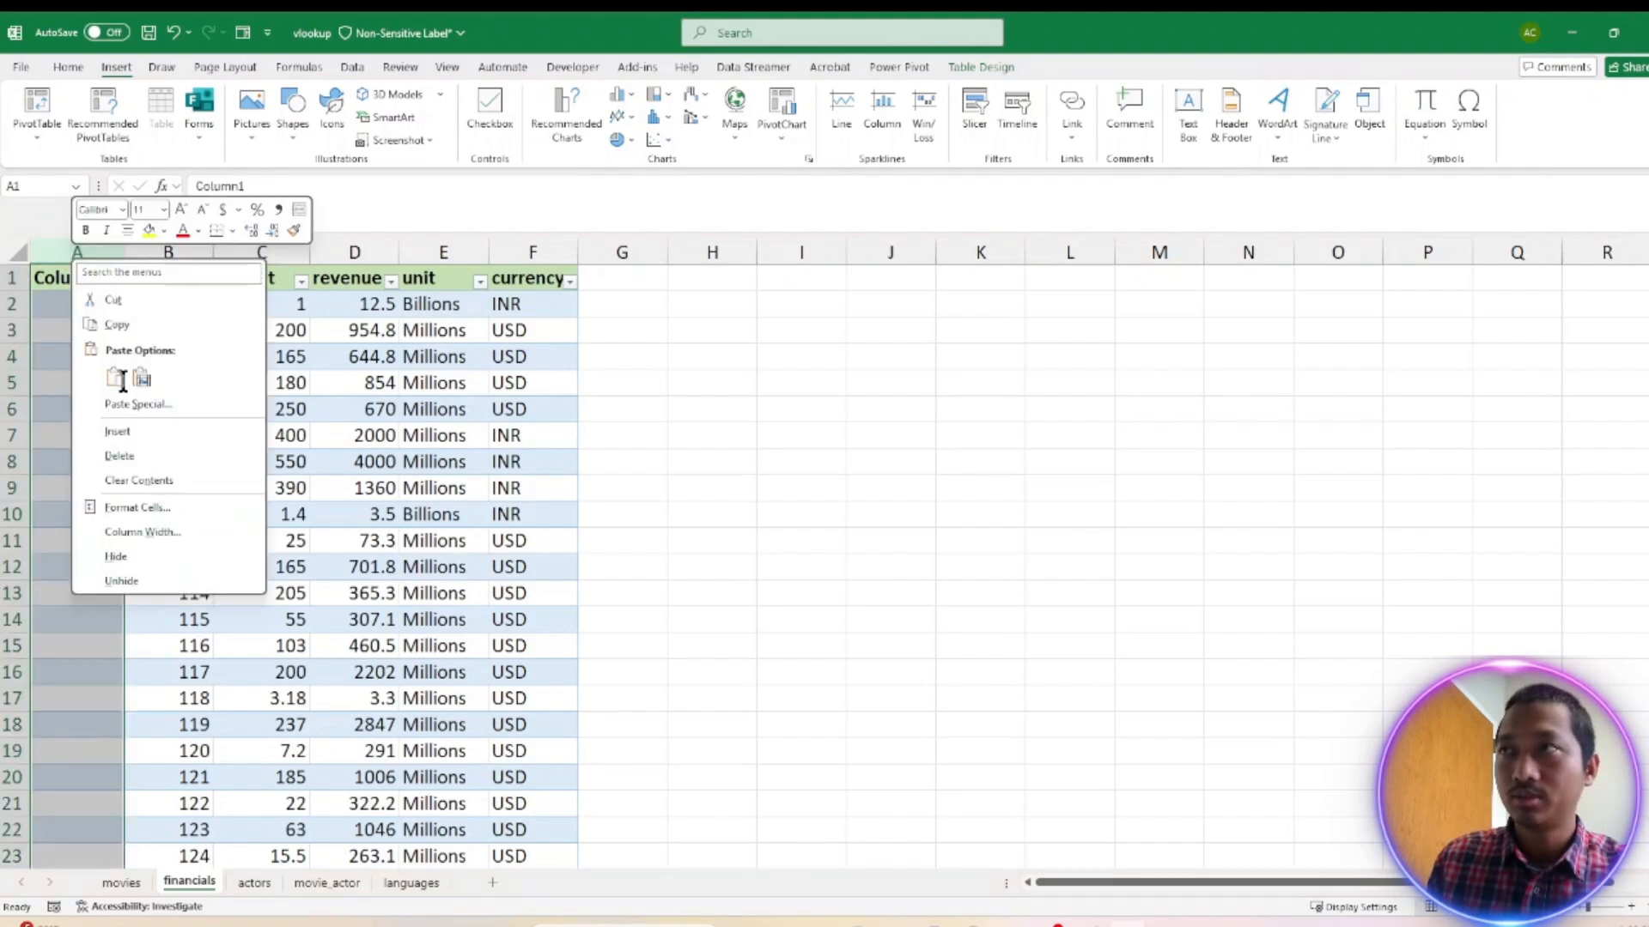
click(124, 462)
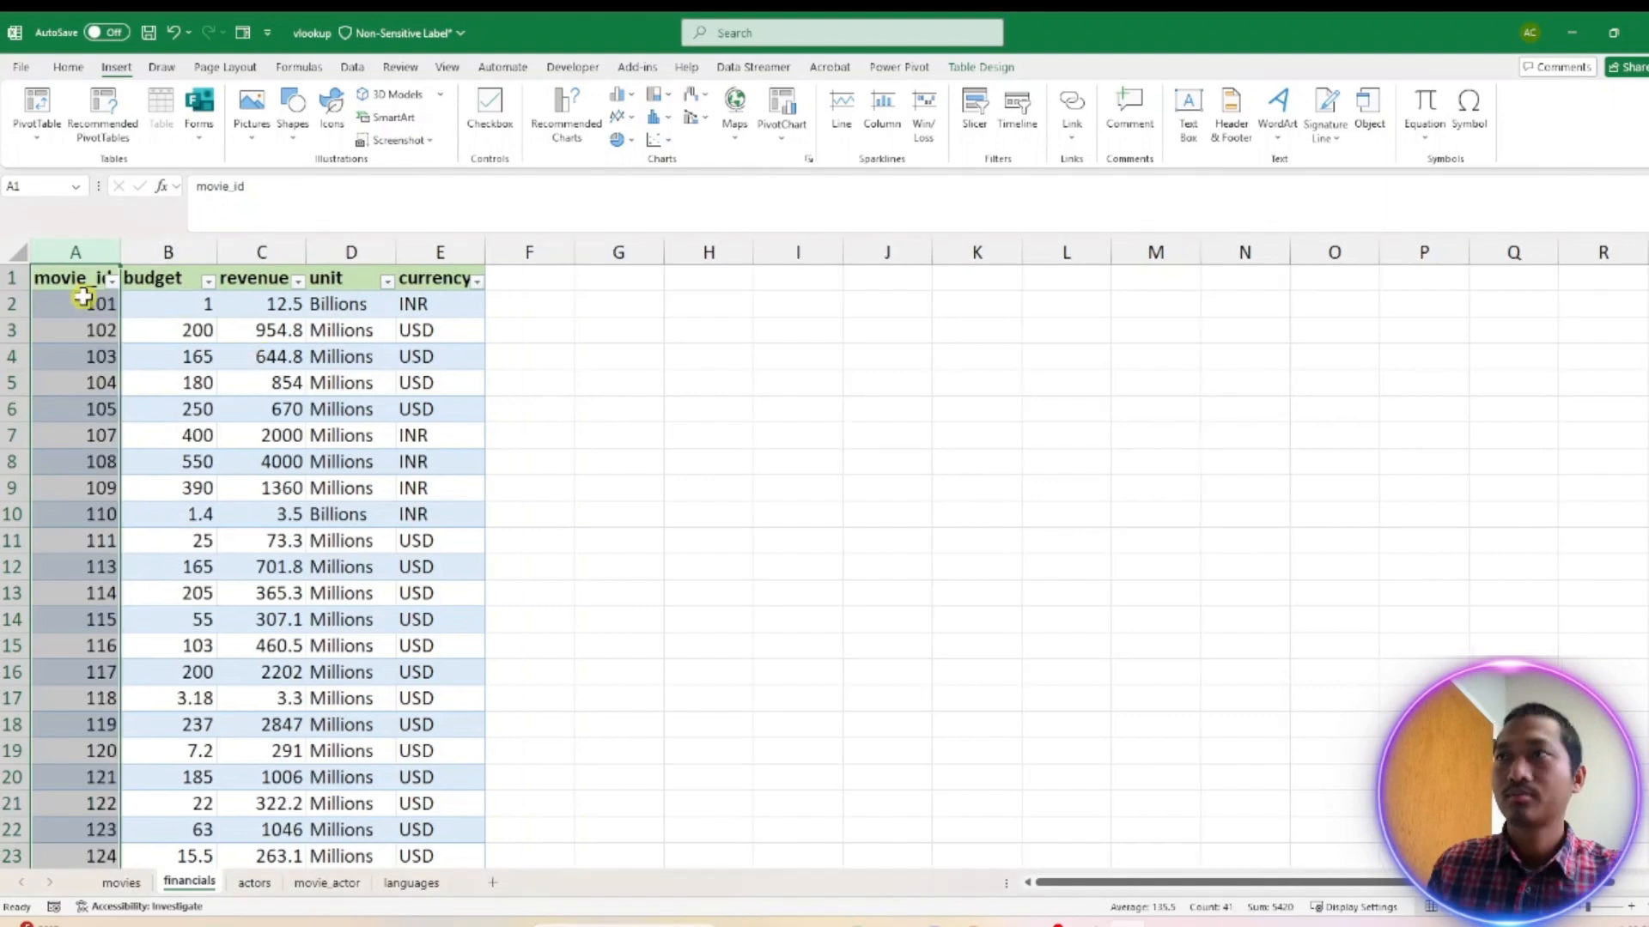
click(120, 884)
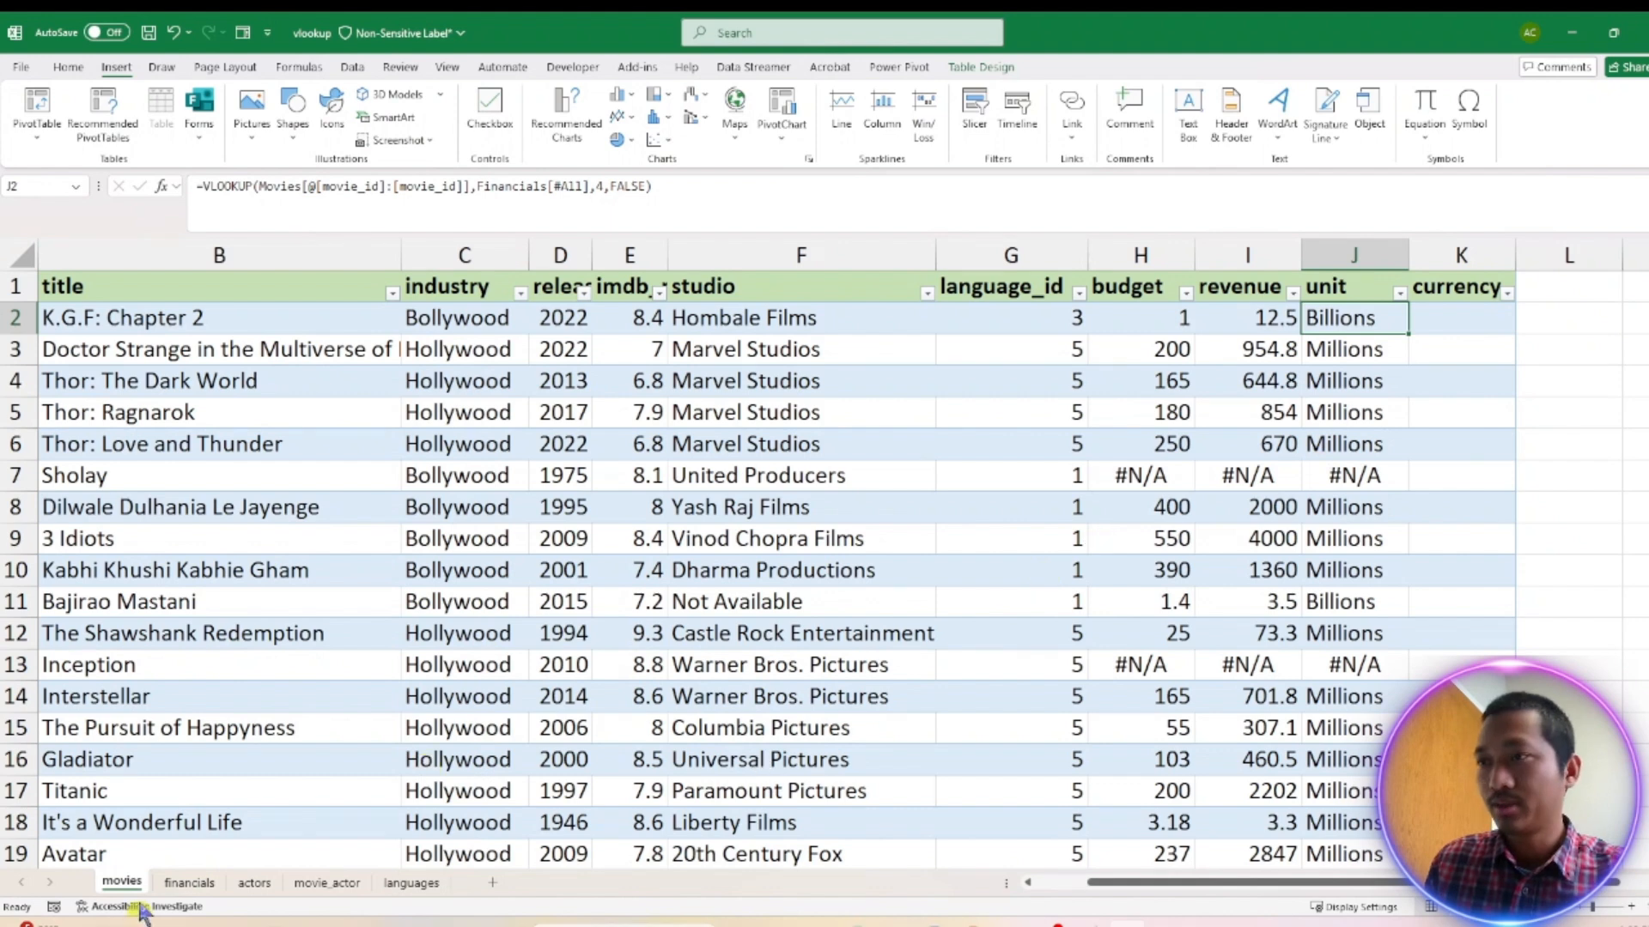
Insert a blank column between movie_id and budget on the financials sheet and inspect the movies table's budget and revenue formulas
click(189, 883)
right_click(169, 262)
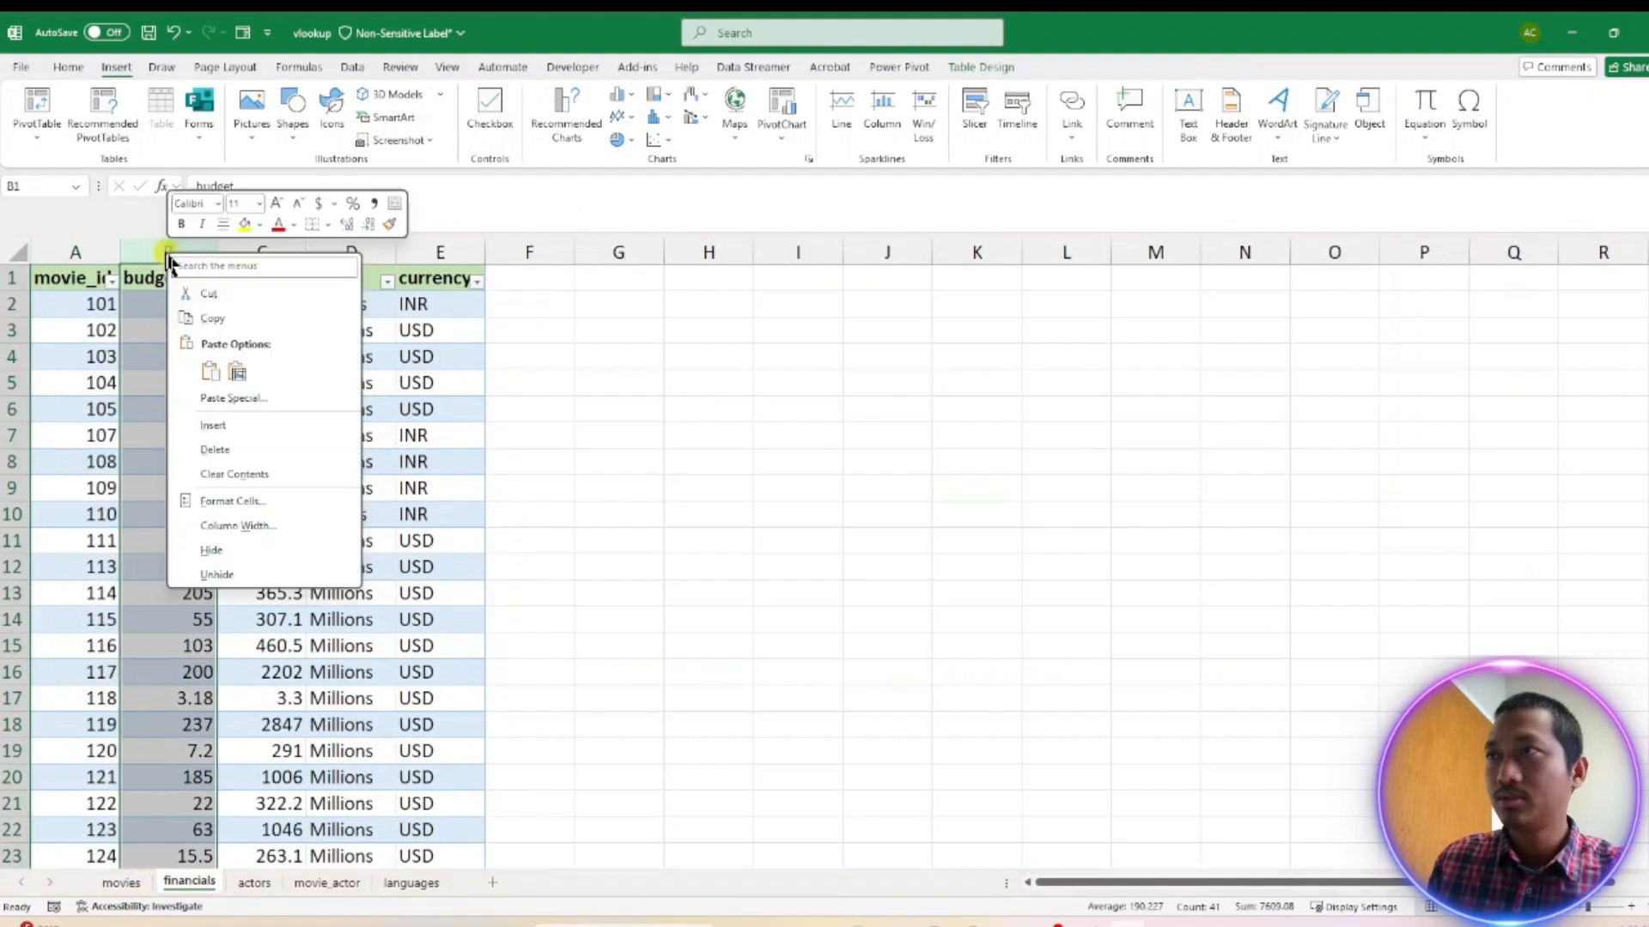
click(213, 425)
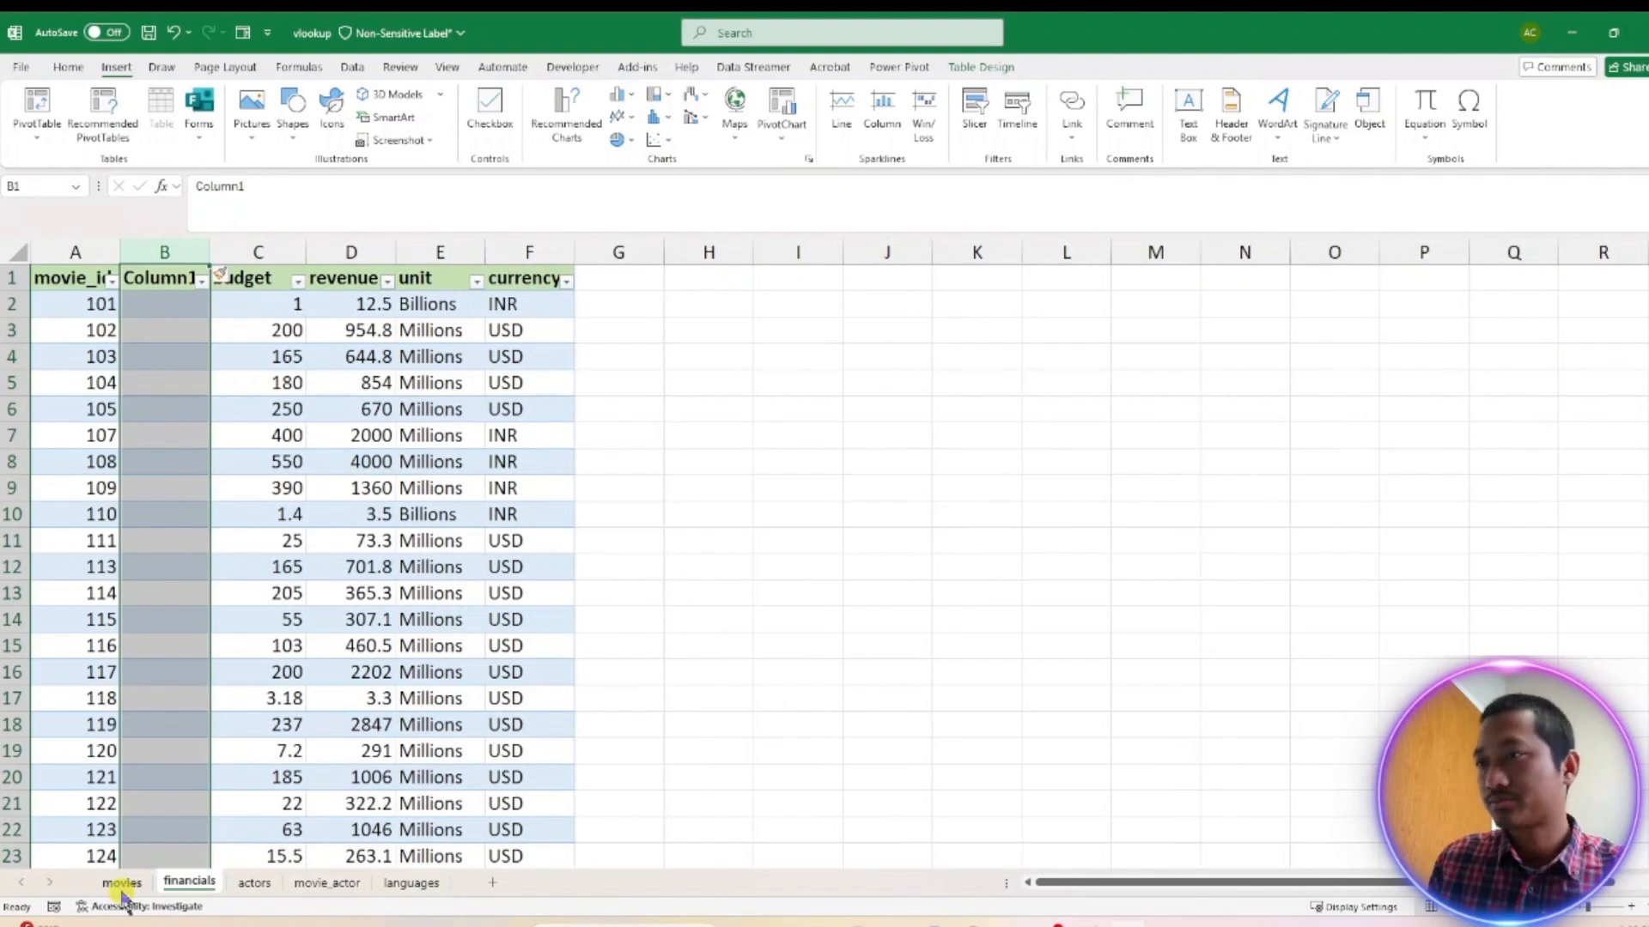
click(121, 883)
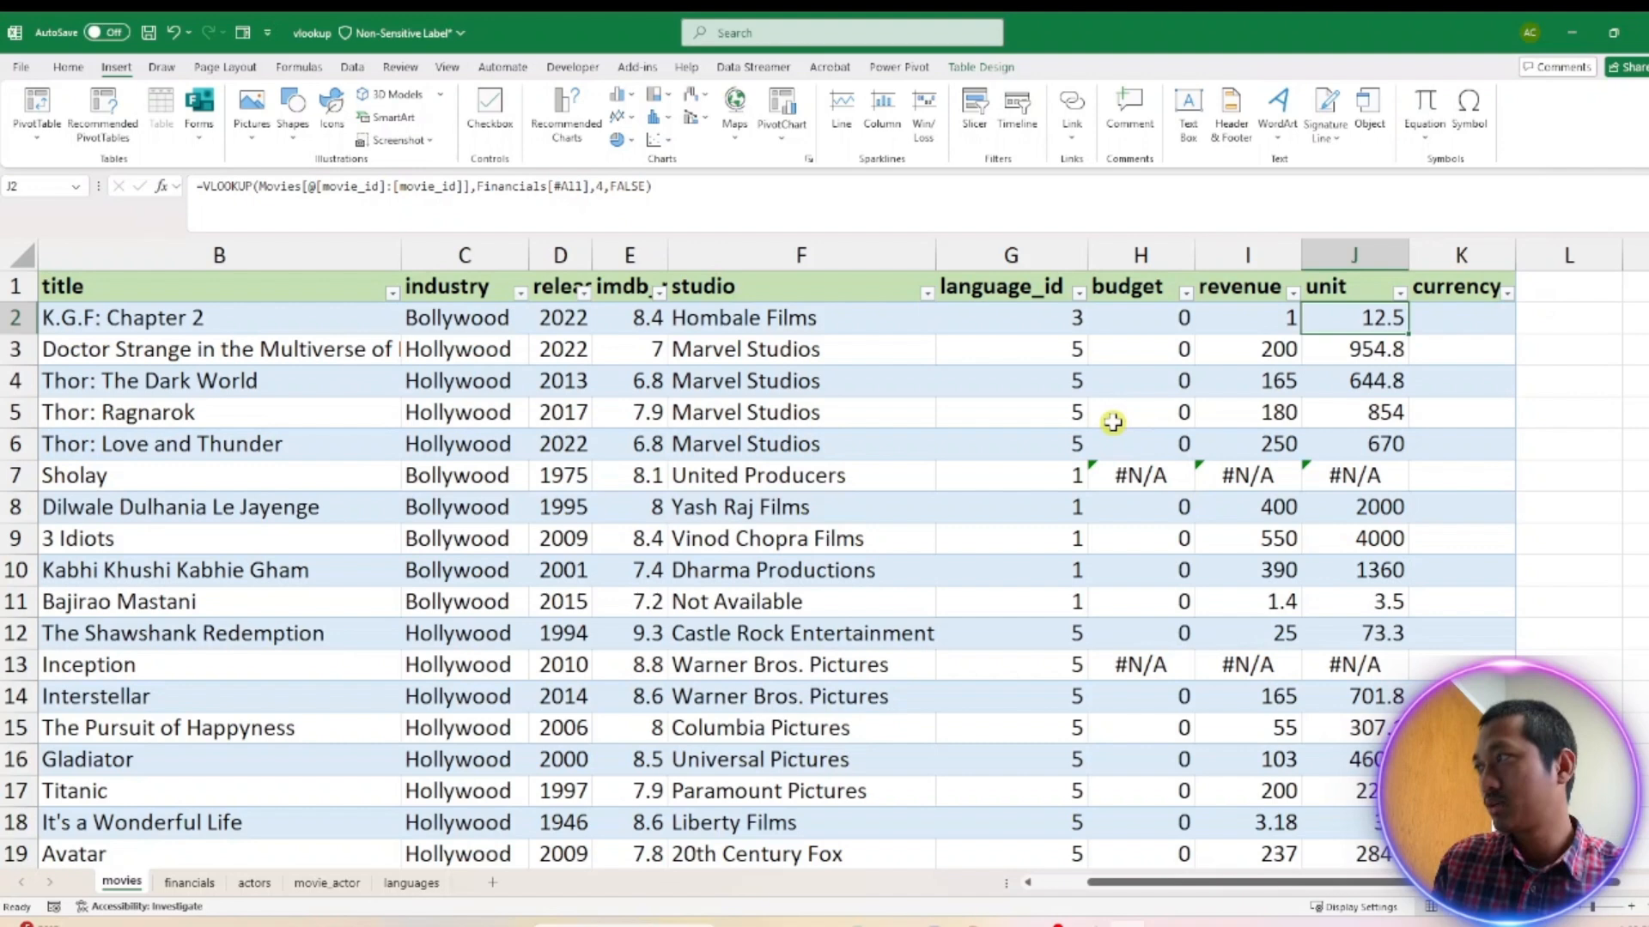
click(1159, 318)
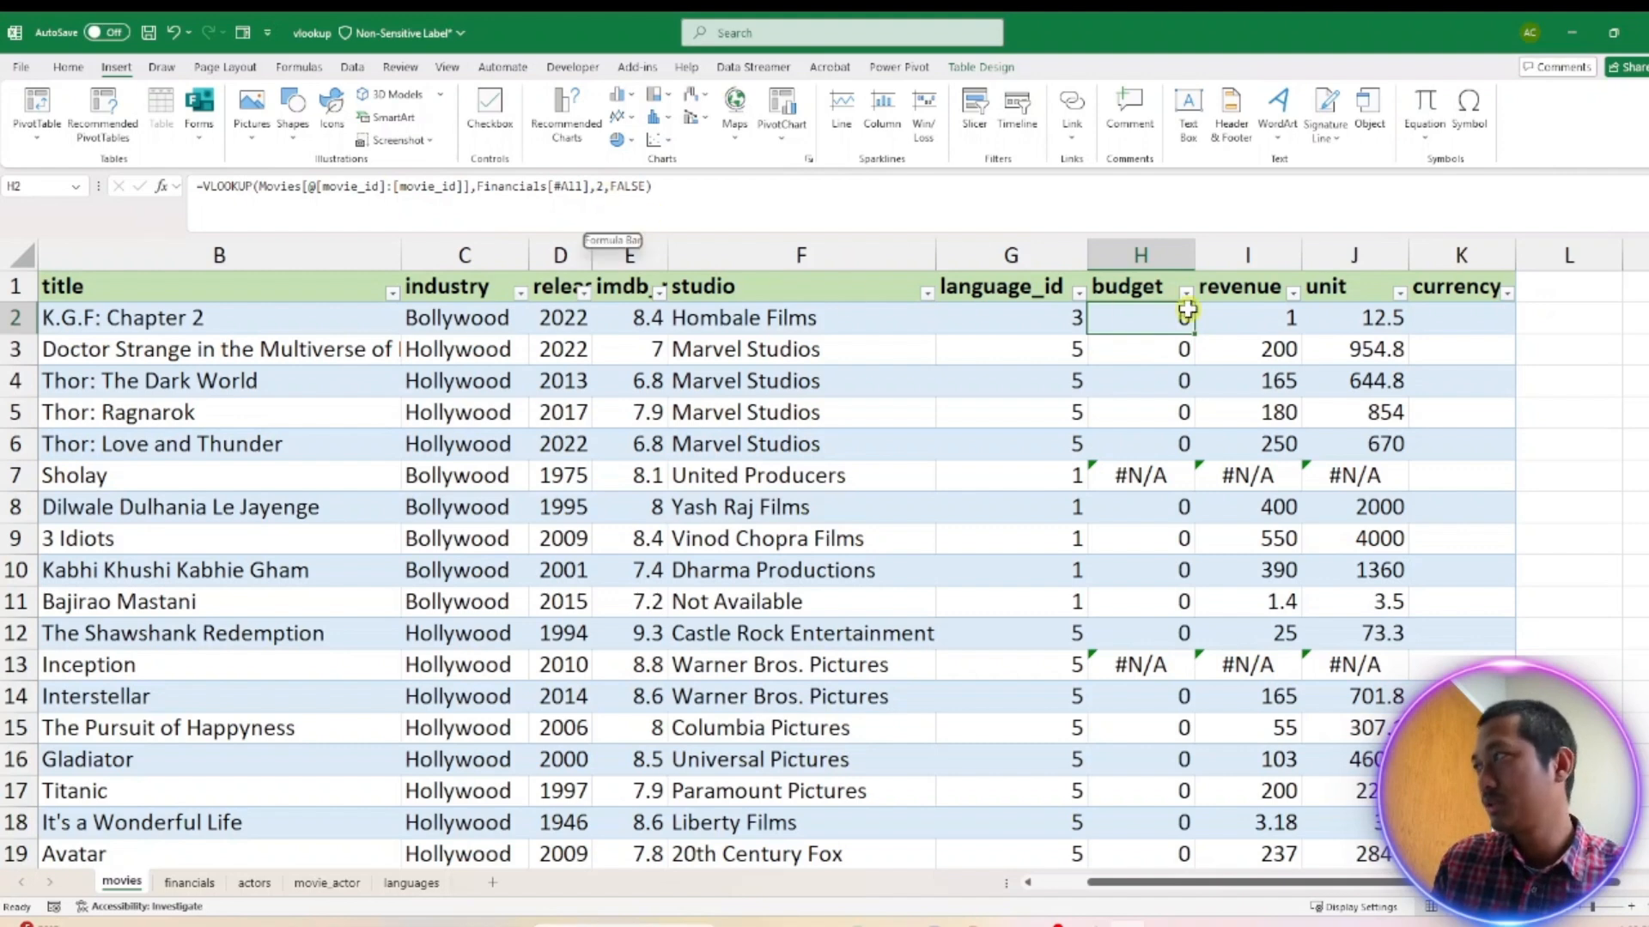
click(1244, 318)
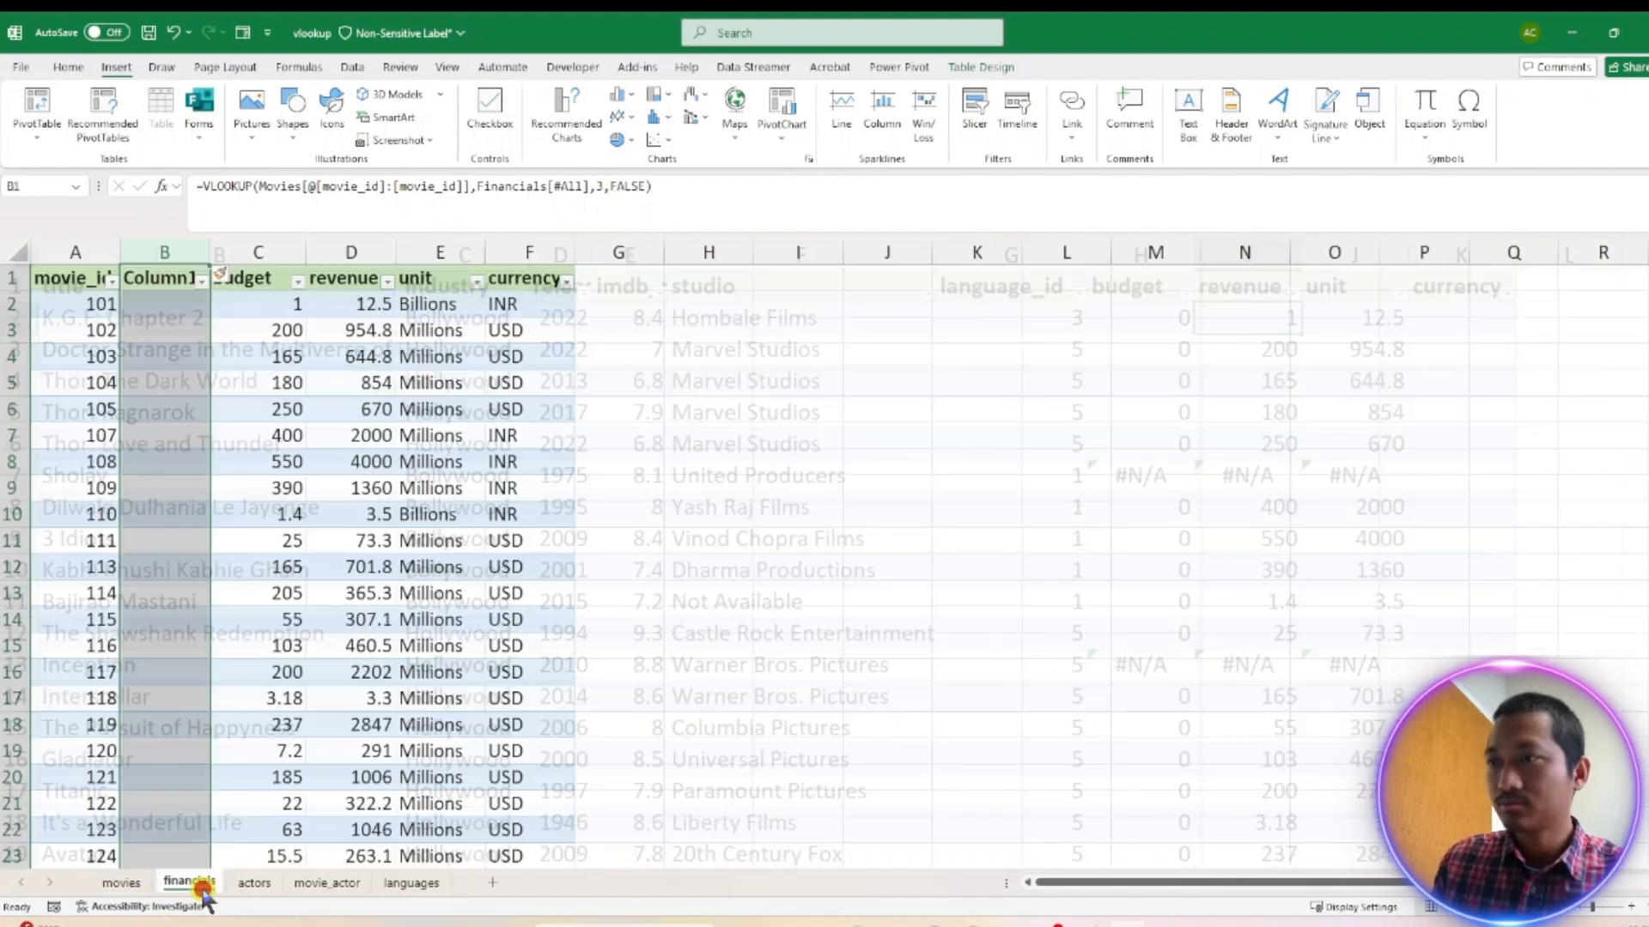
Delete the blank column between movie_id and budget on the financials sheet and return to the movies sheet
click(189, 882)
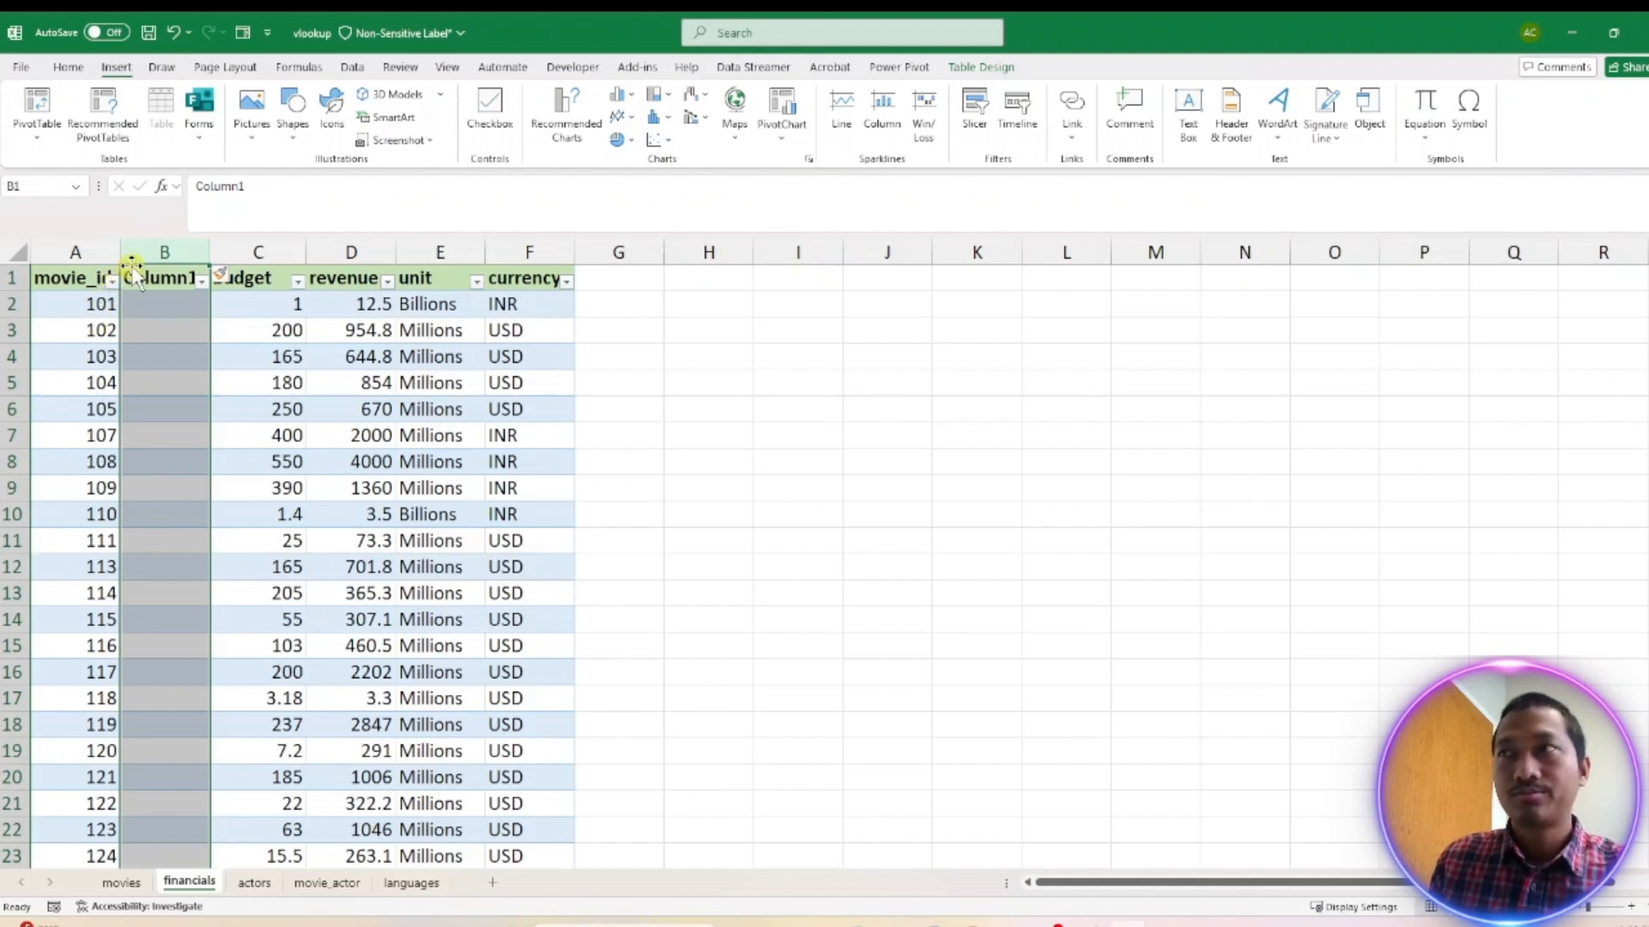
click(155, 246)
right_click(157, 247)
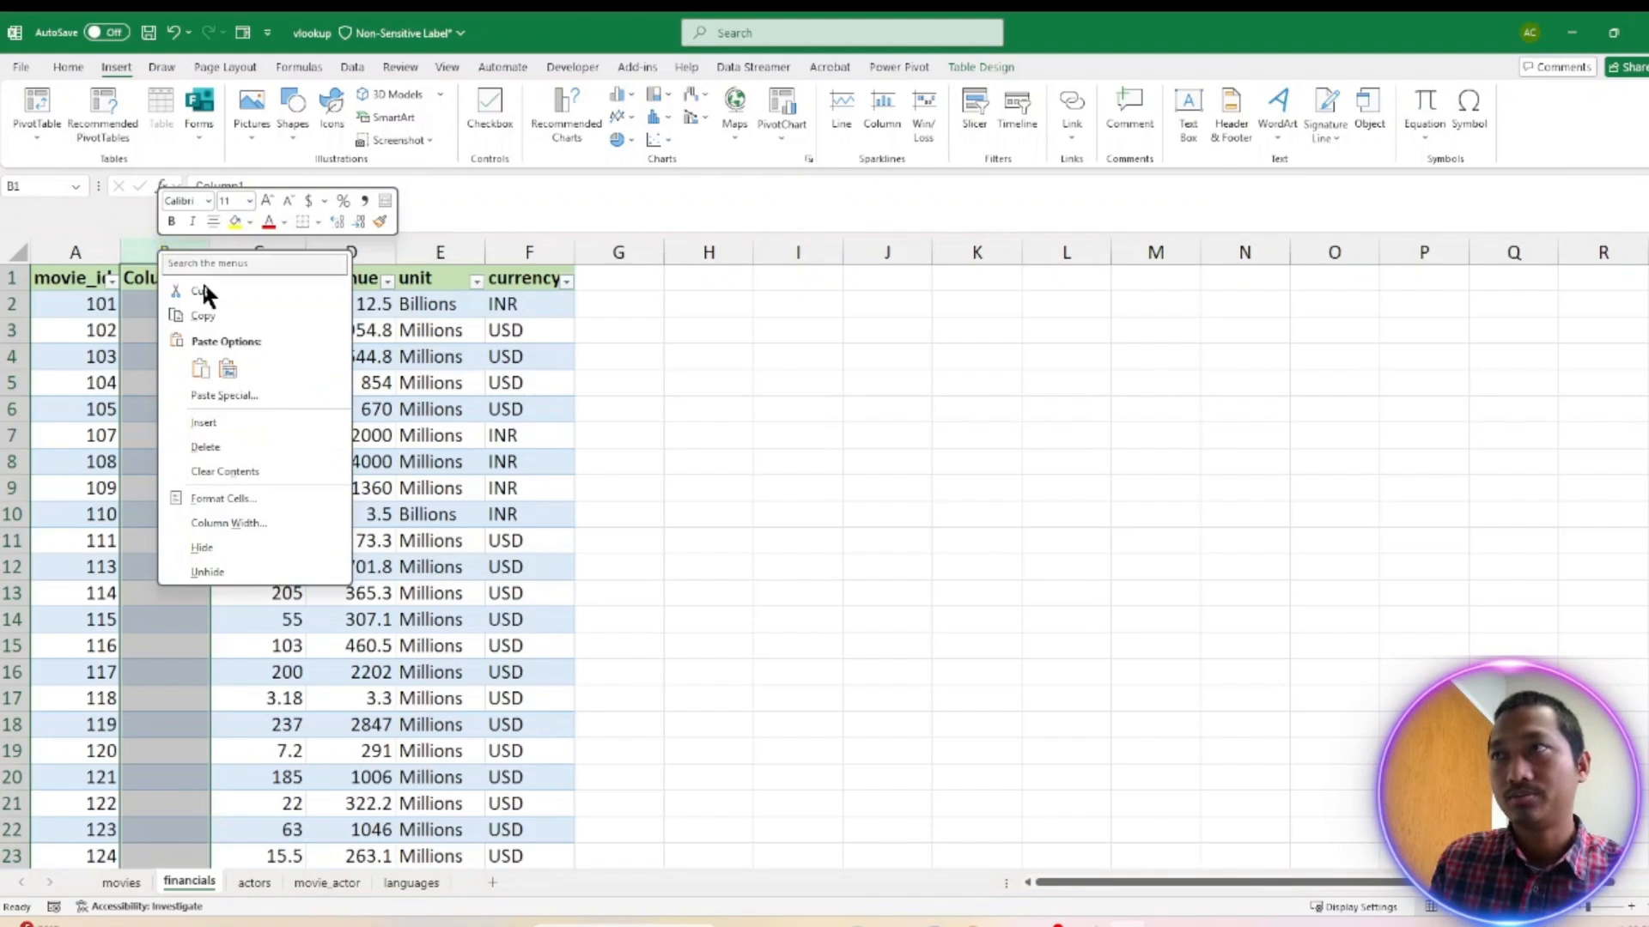
click(233, 448)
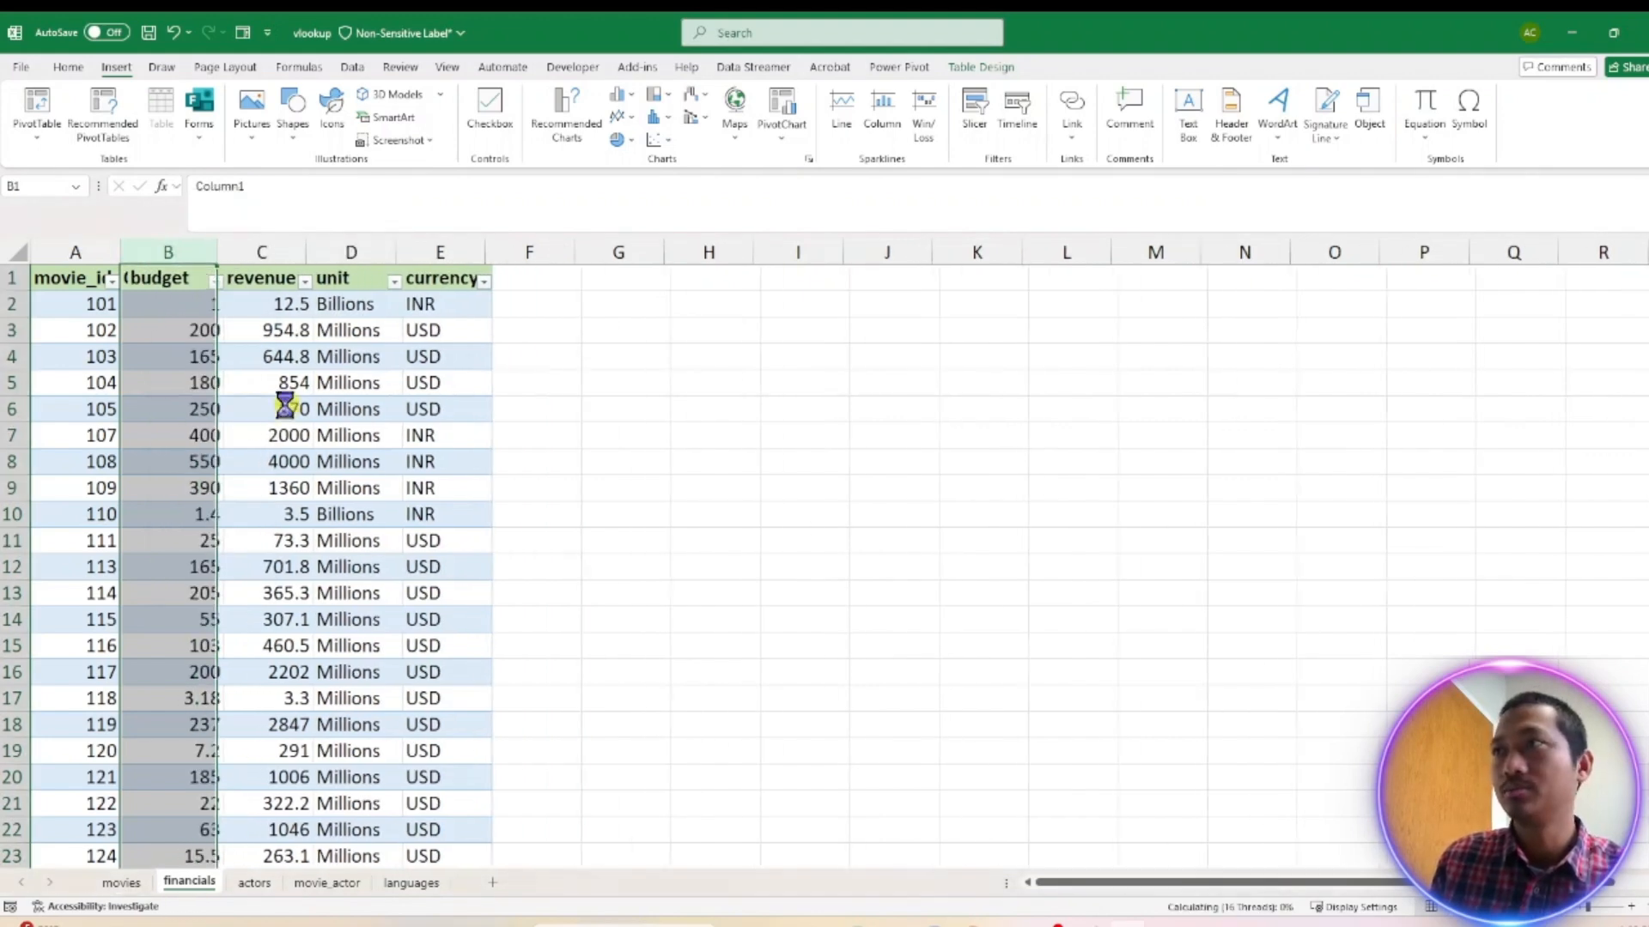
click(120, 883)
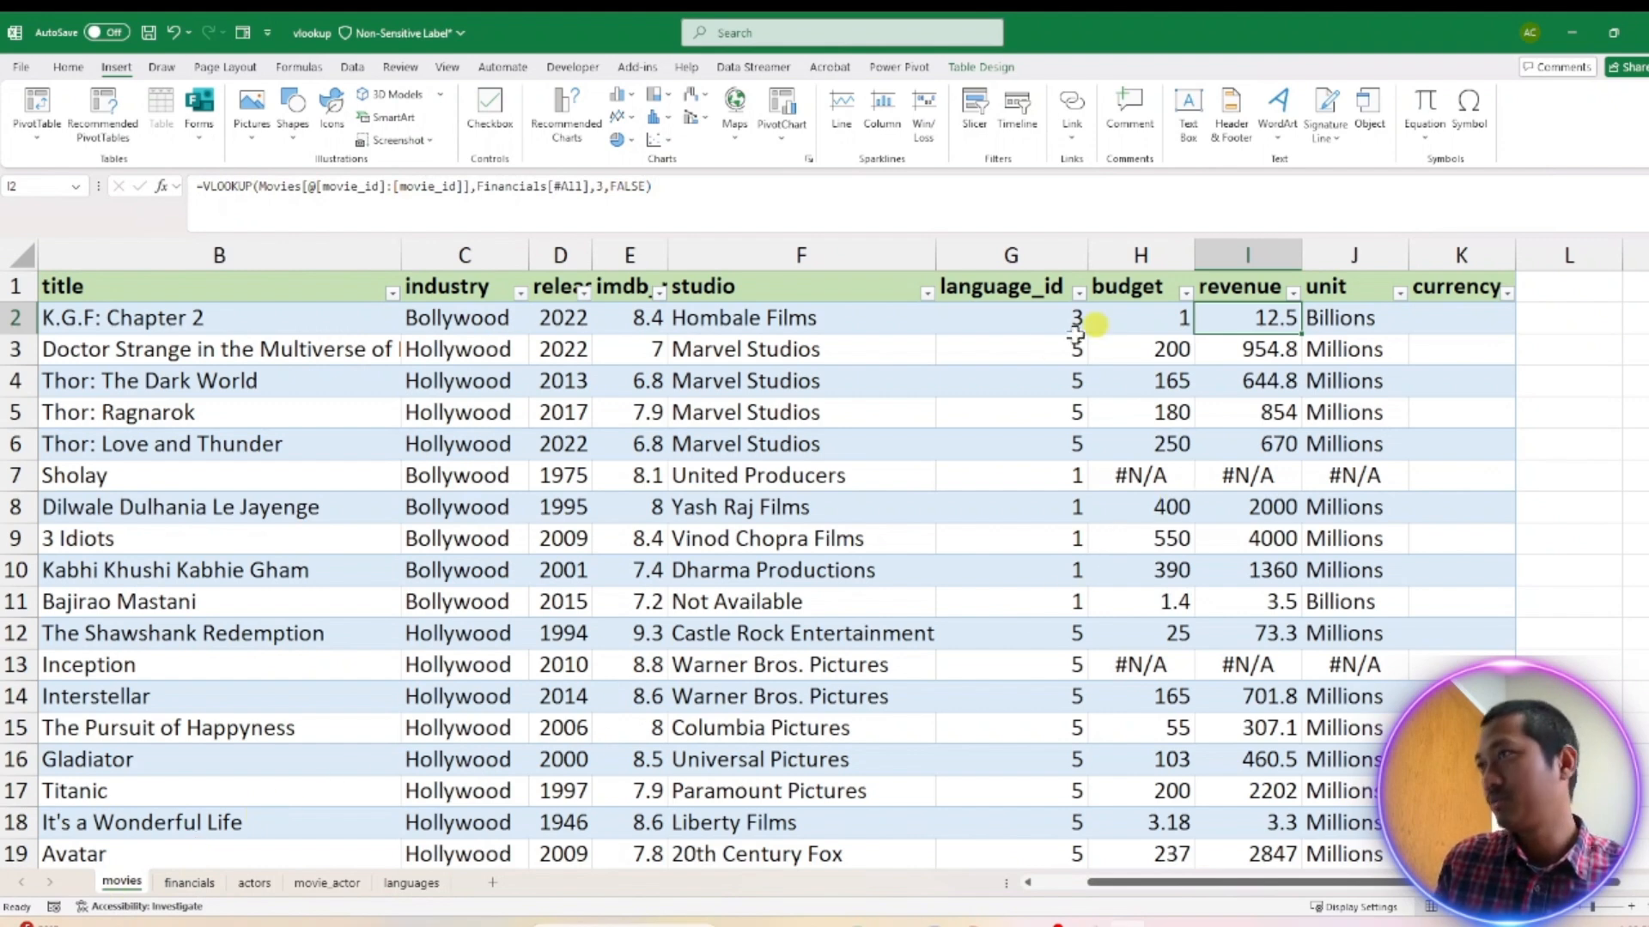
Fill the VLOOKUP from unit cell J2 across into currency cell K2 and down the whole currency column
click(1353, 319)
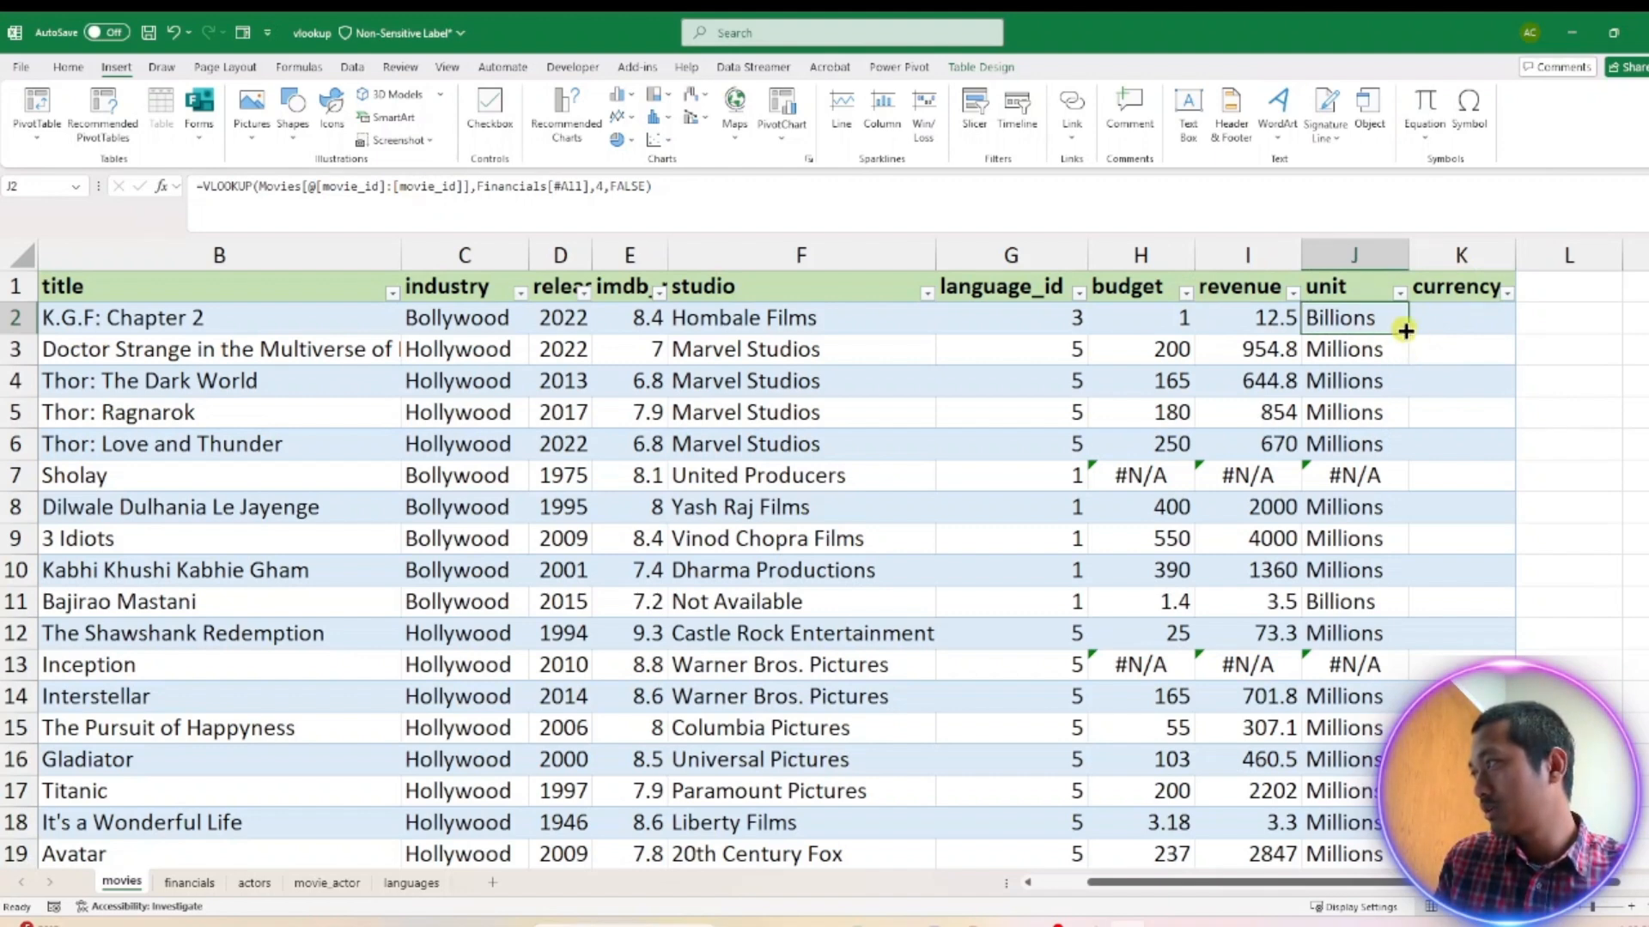
drag(1405, 334, 1491, 317)
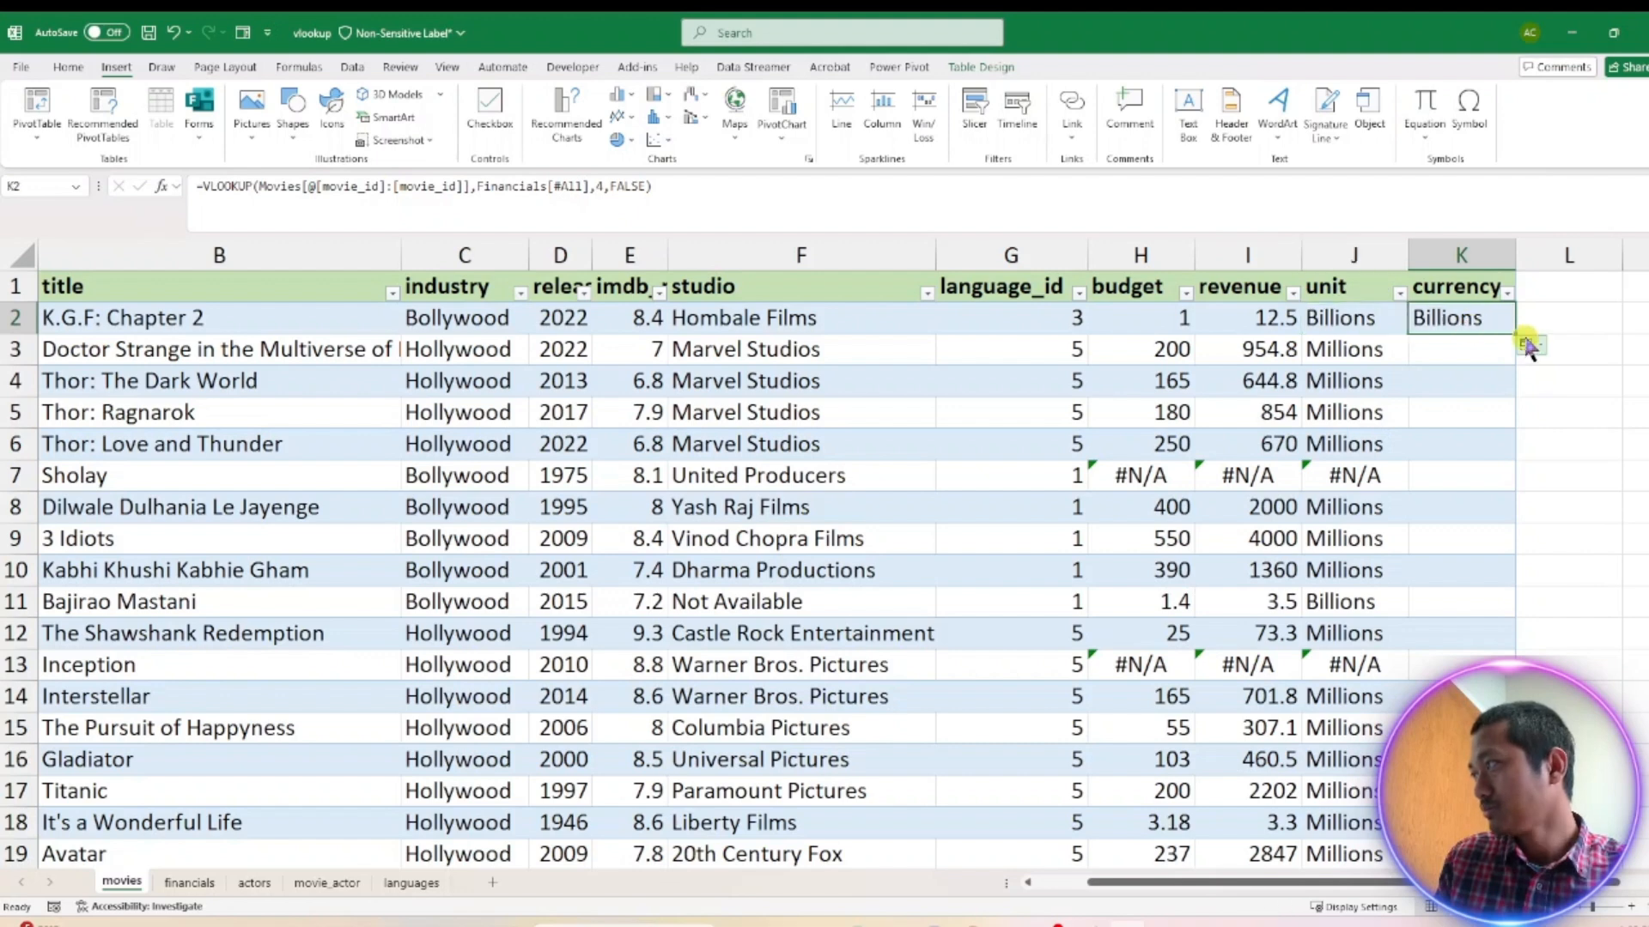
double_click(1514, 336)
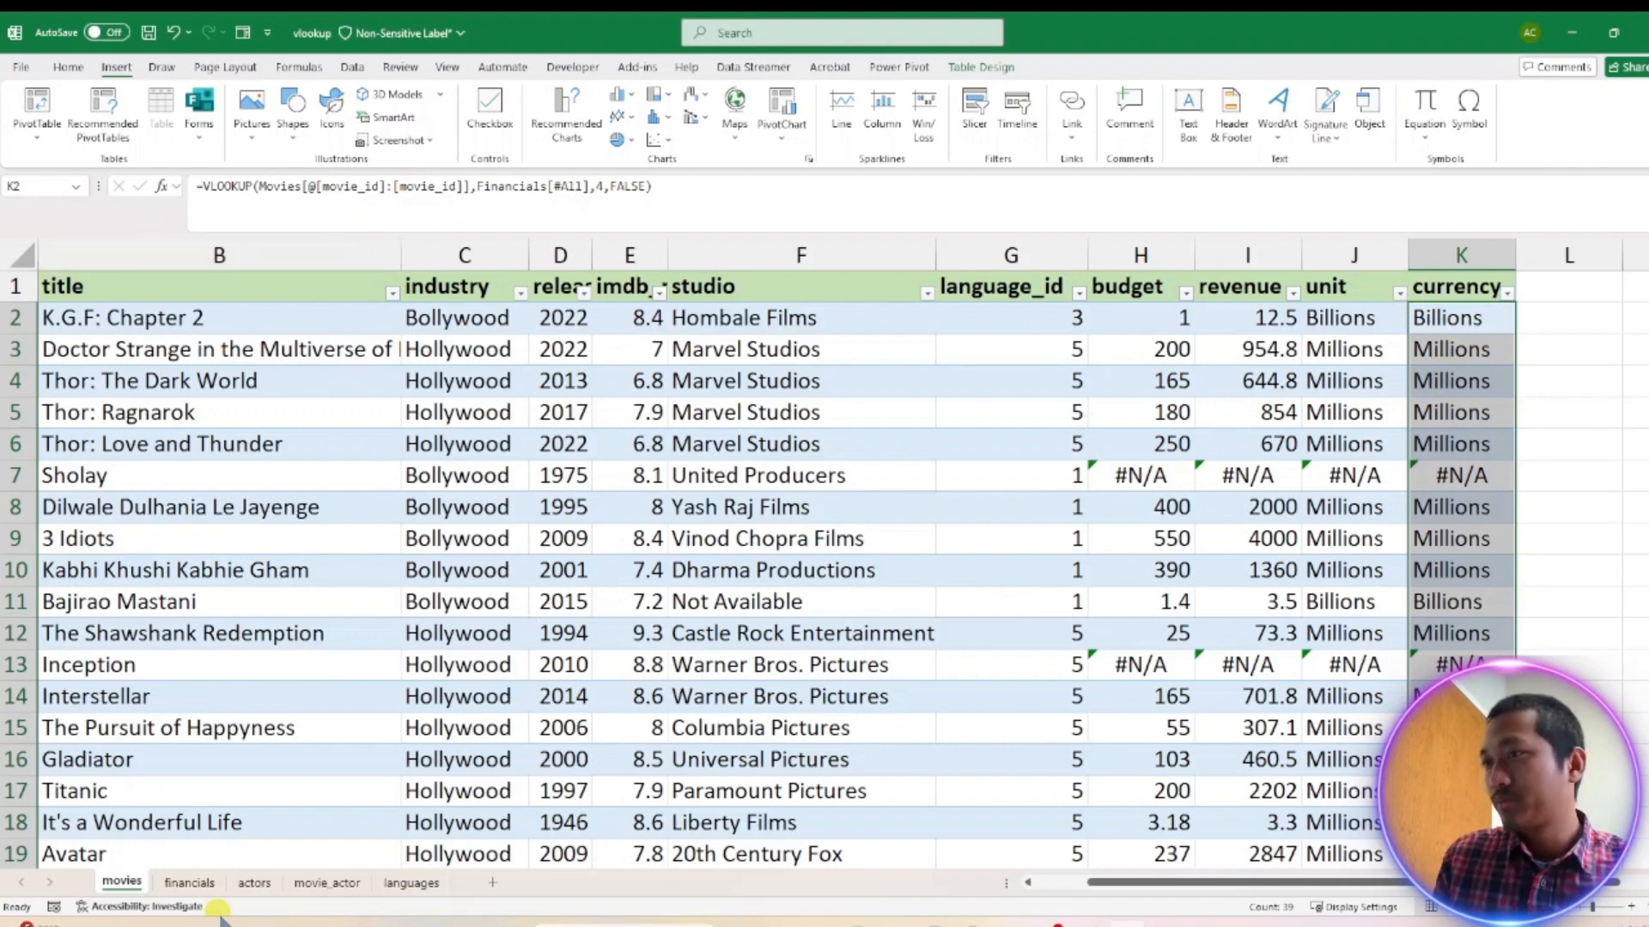
Check the column order on the financials sheet and set the column index of the movies table's currency VLOOKUP to 5
click(187, 884)
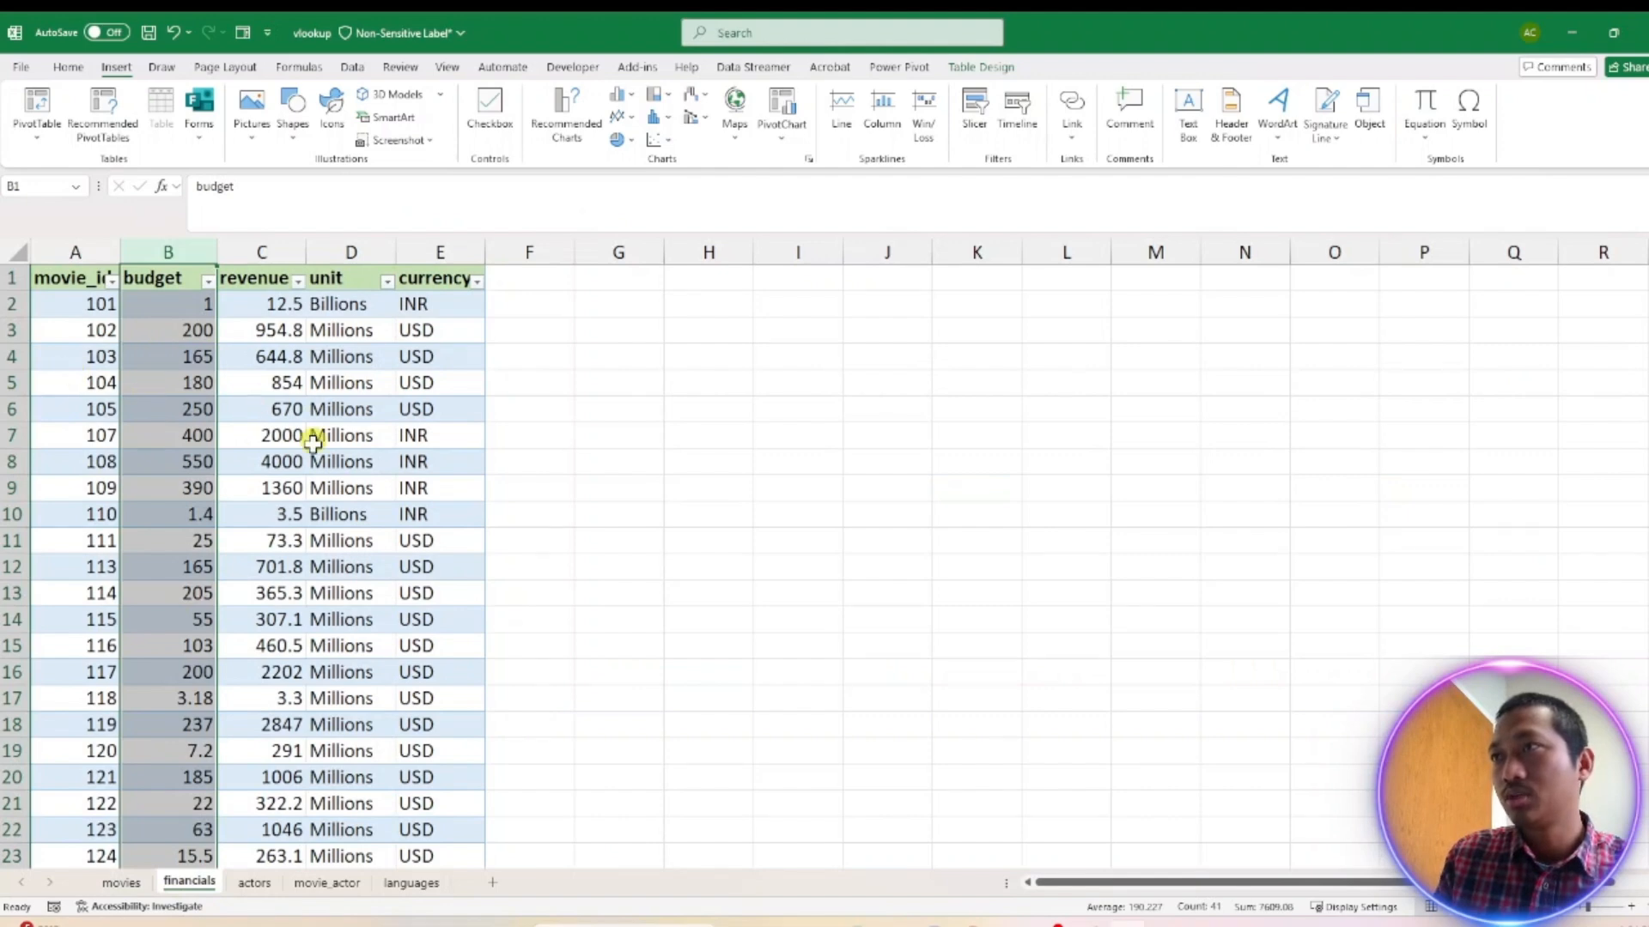
click(121, 890)
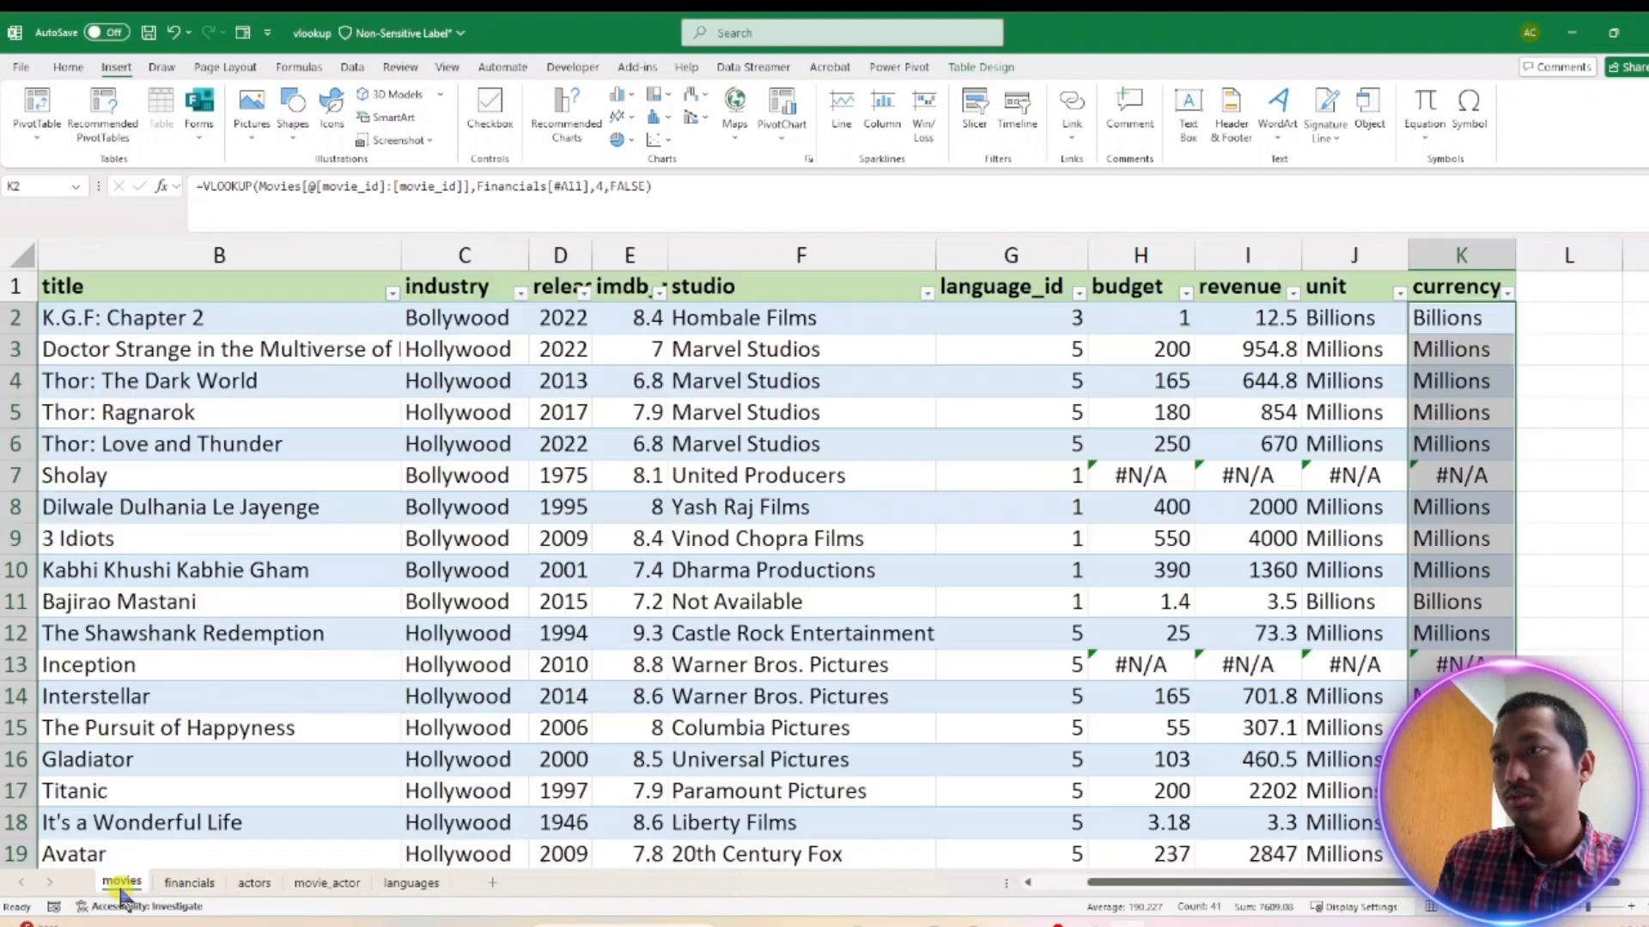
click(633, 188)
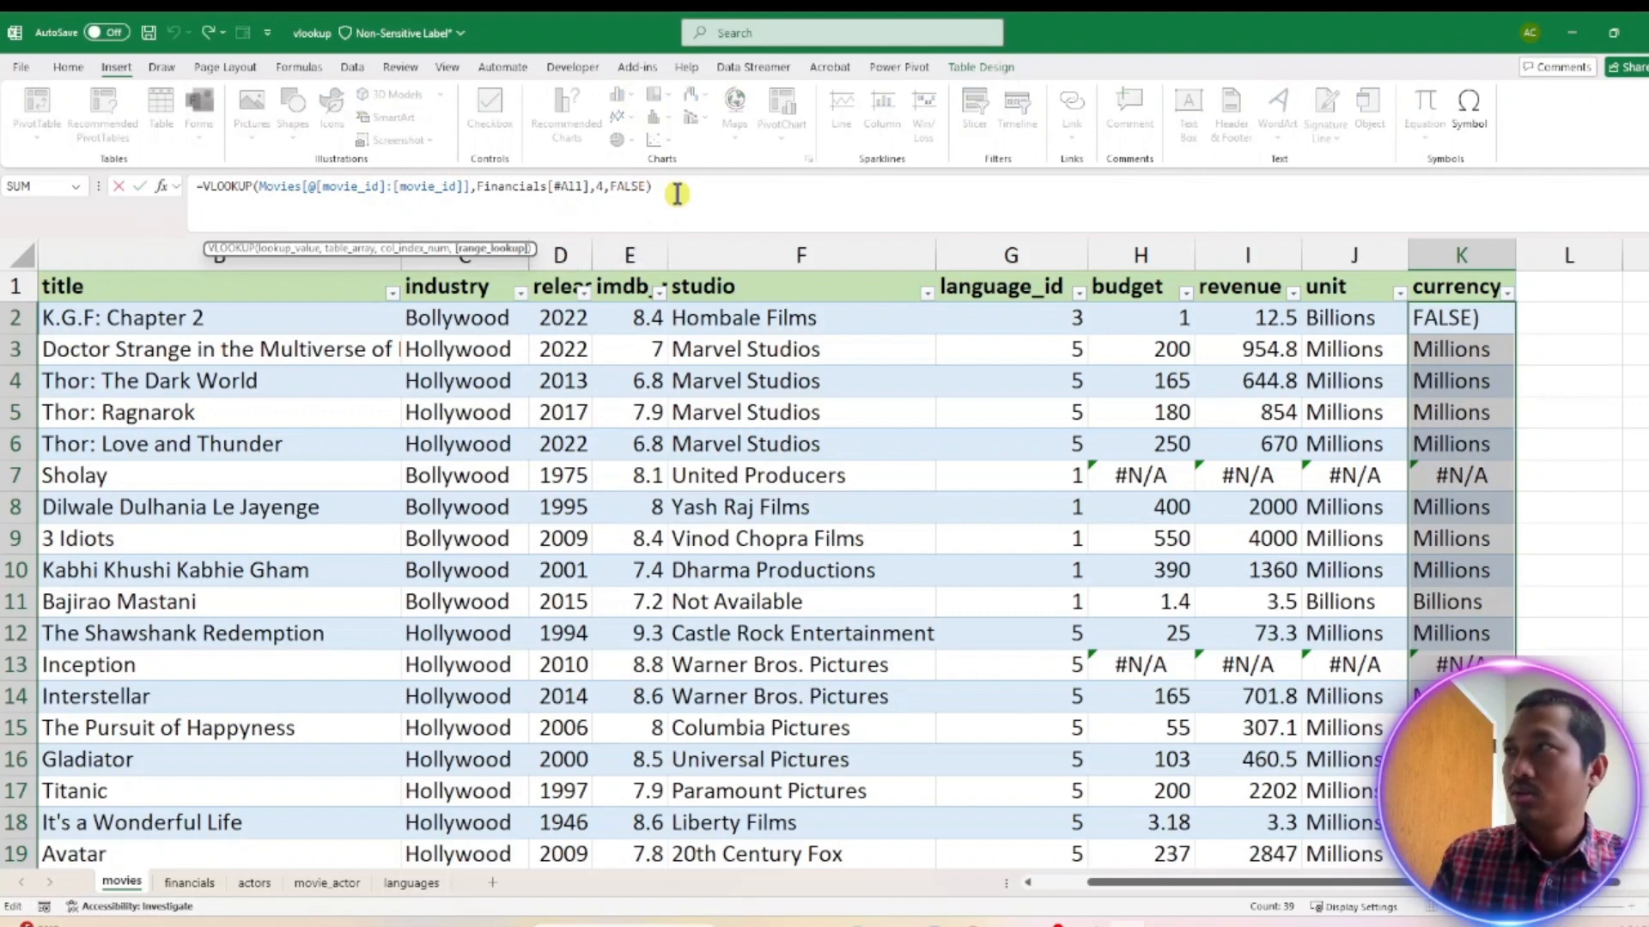
key(Left)
key(Left)
key(Left)
key(Left)
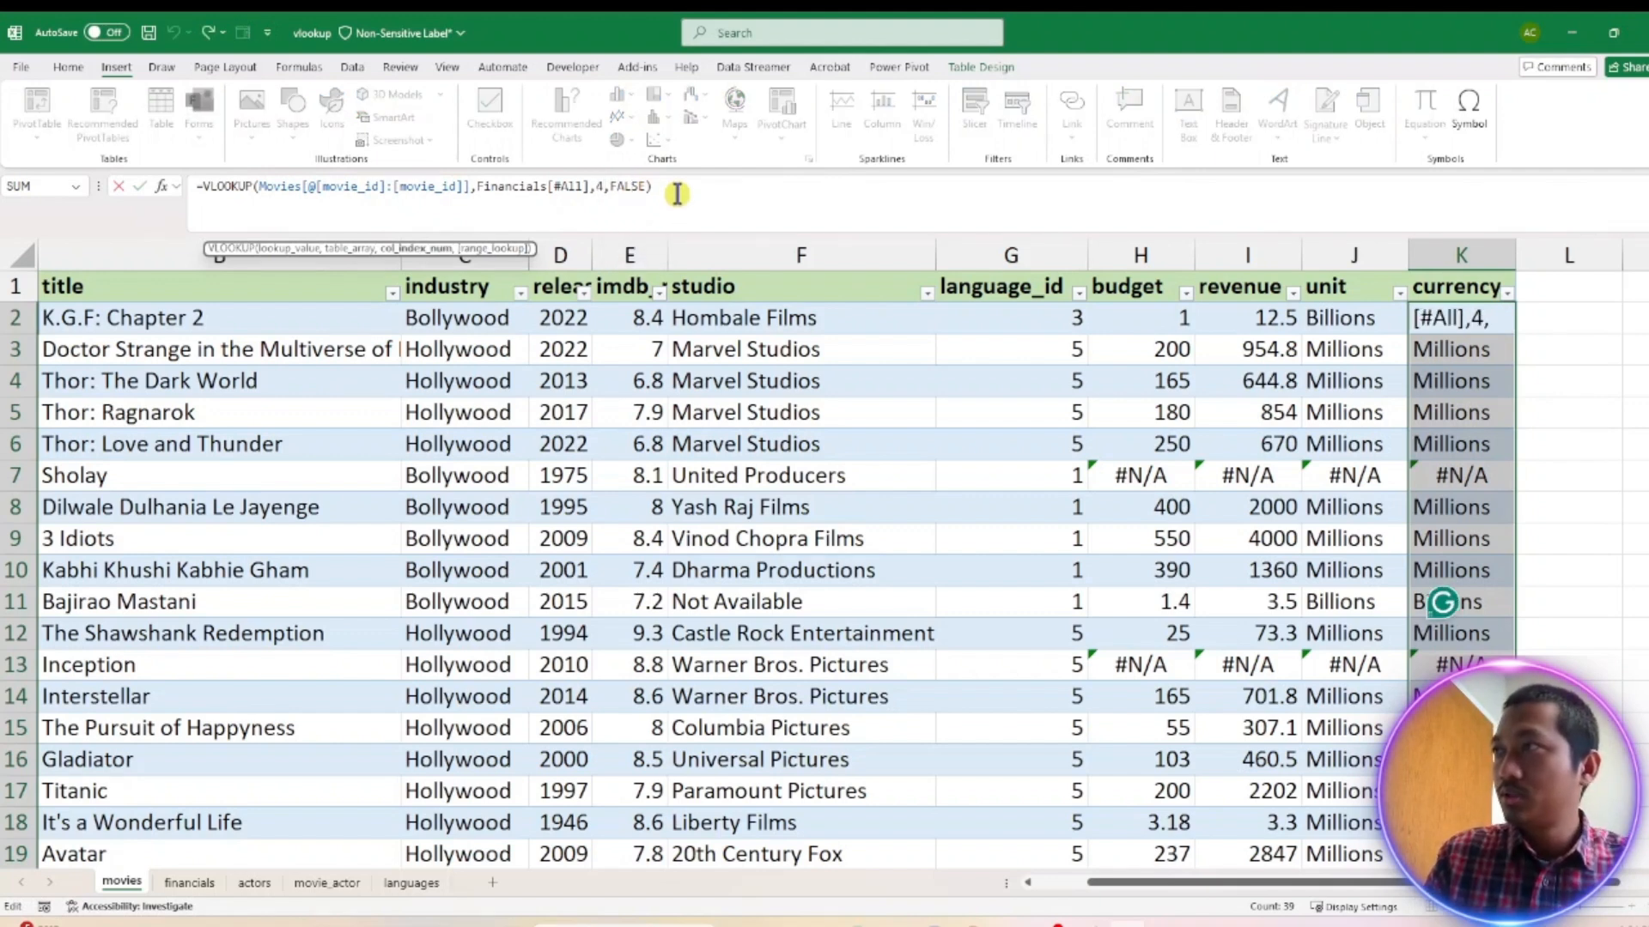
key(BackSpace)
text(5)
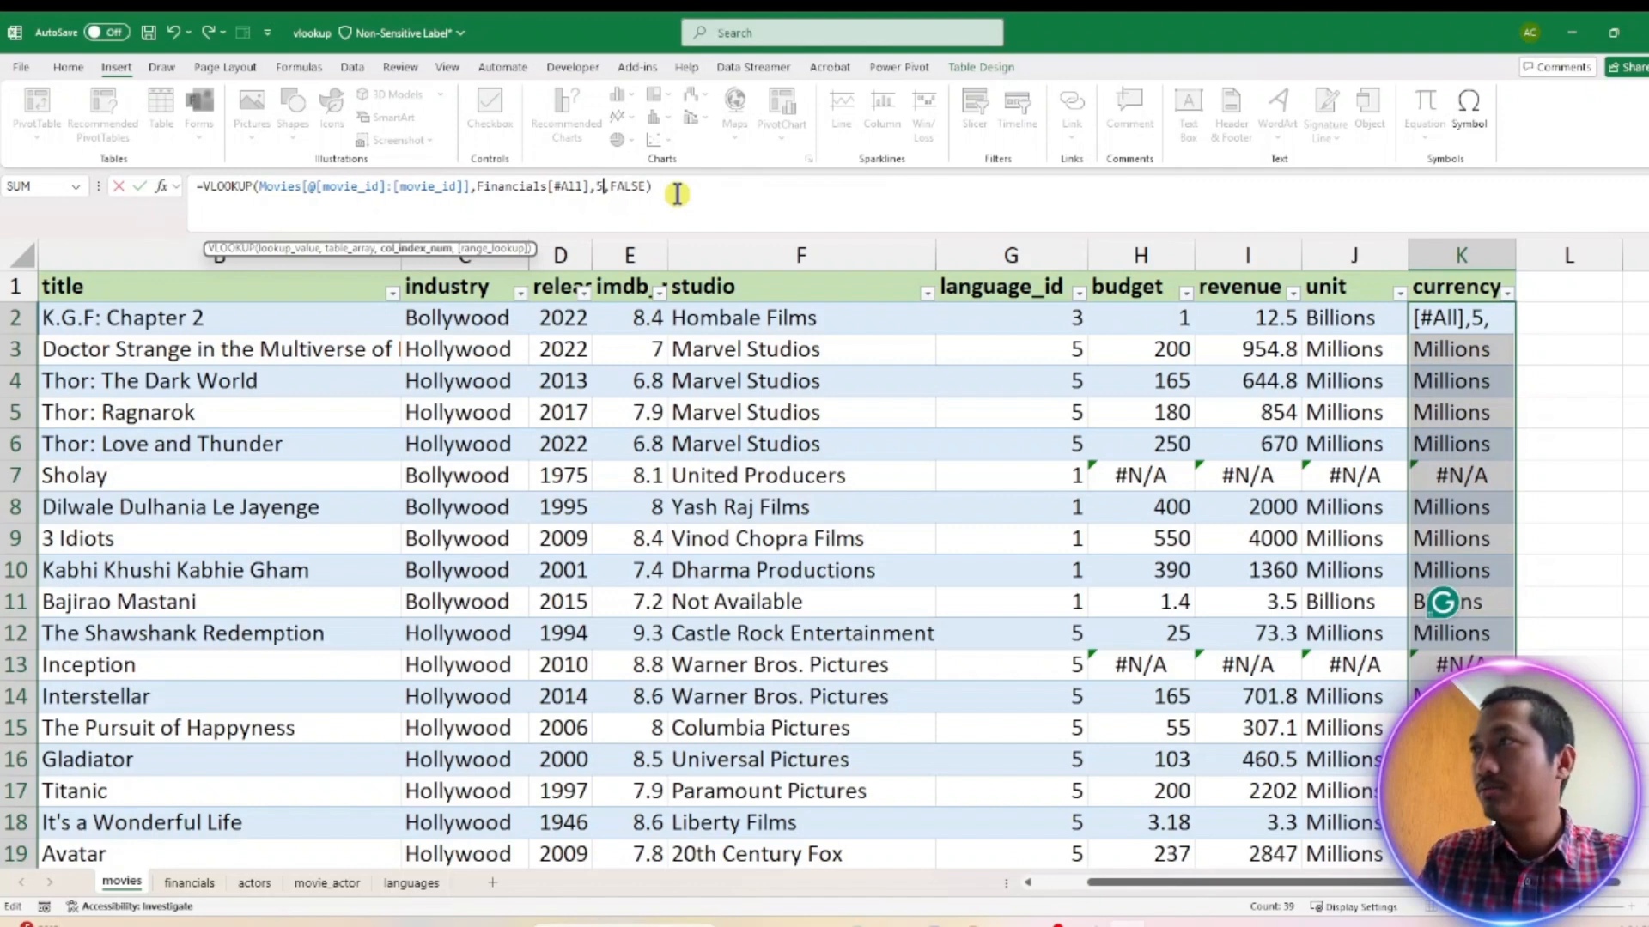
key(Return)
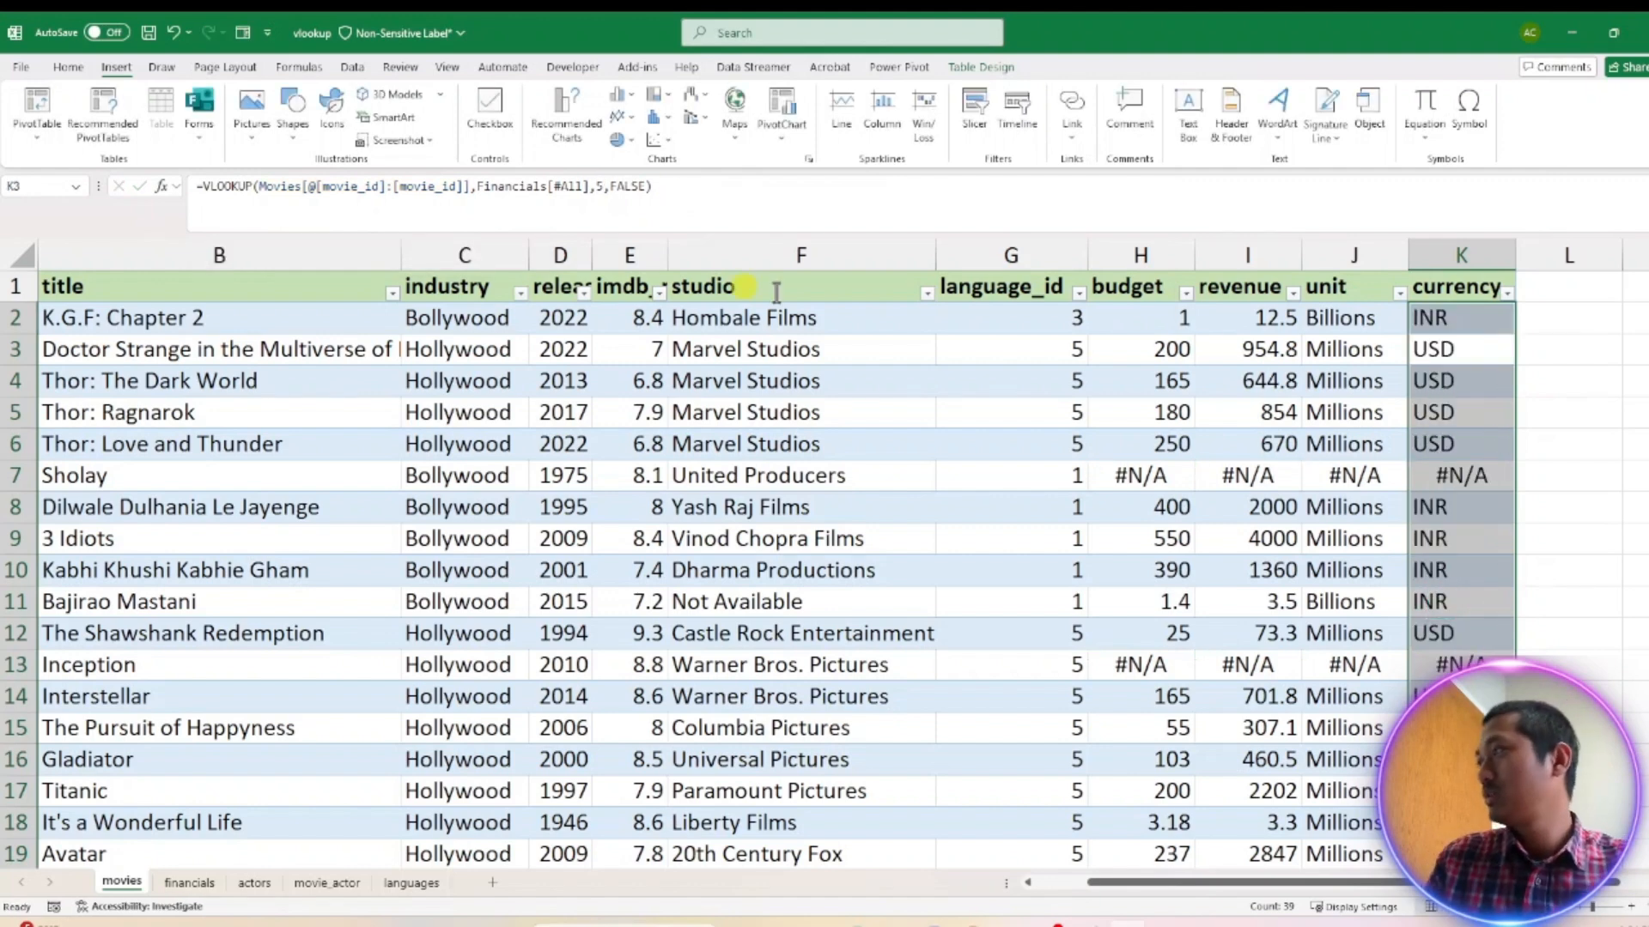
Compare the financials sheet's column order with the column index in the movies table's budget, revenue, unit and currency VLOOKUP formulas
click(1319, 416)
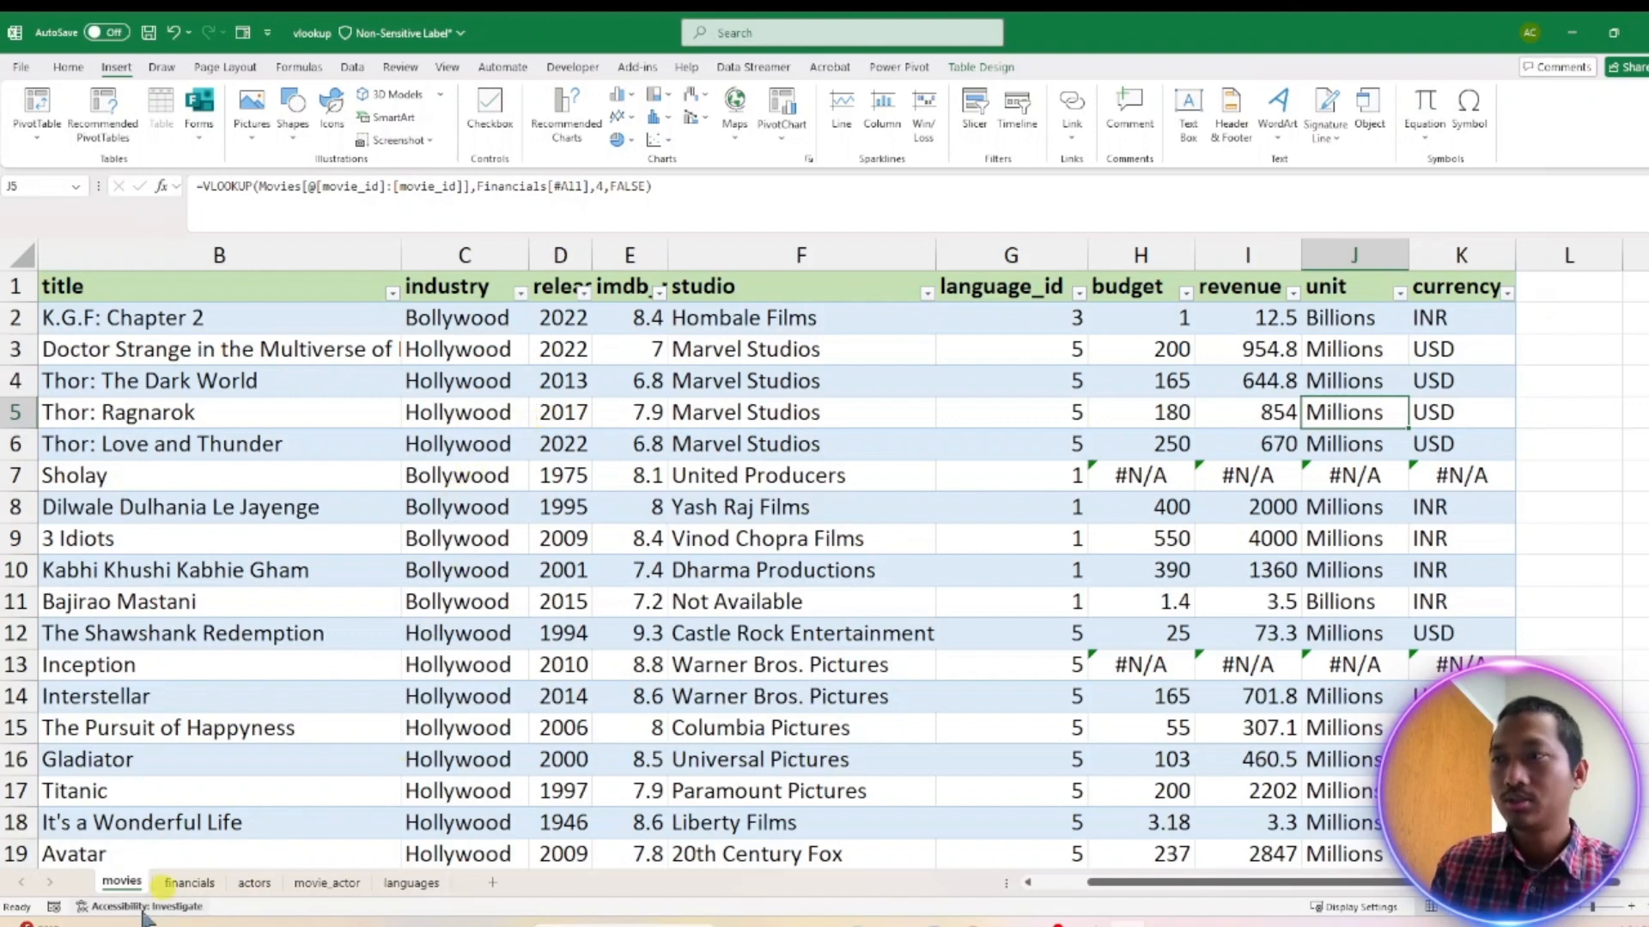
click(230, 823)
click(189, 882)
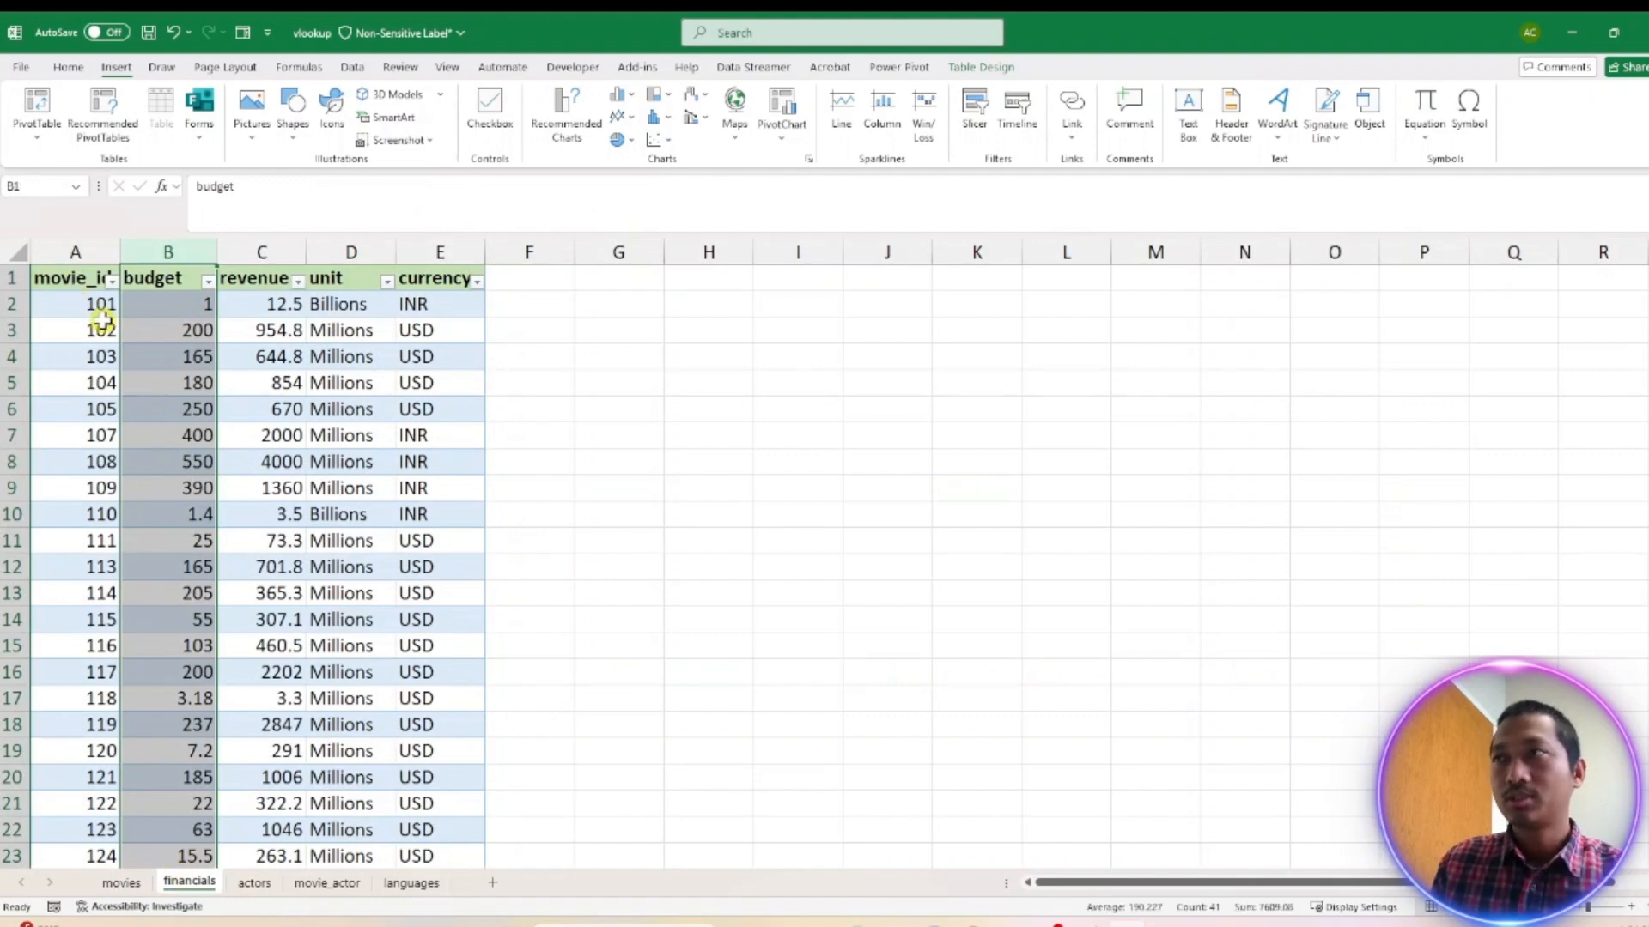
click(121, 883)
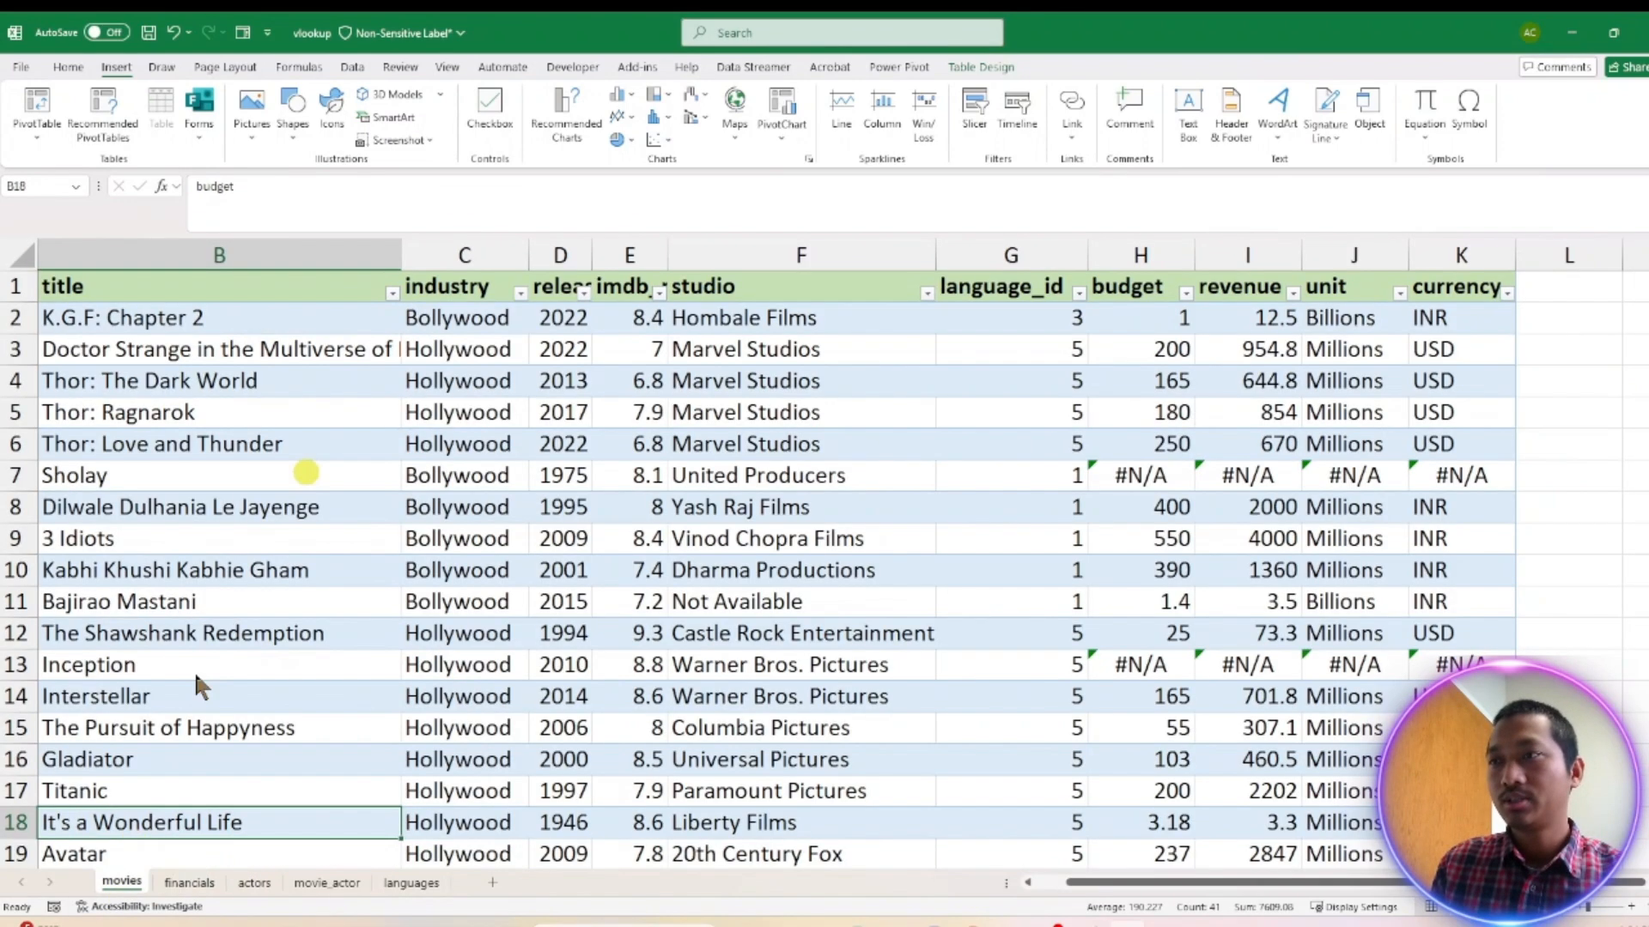
click(1327, 319)
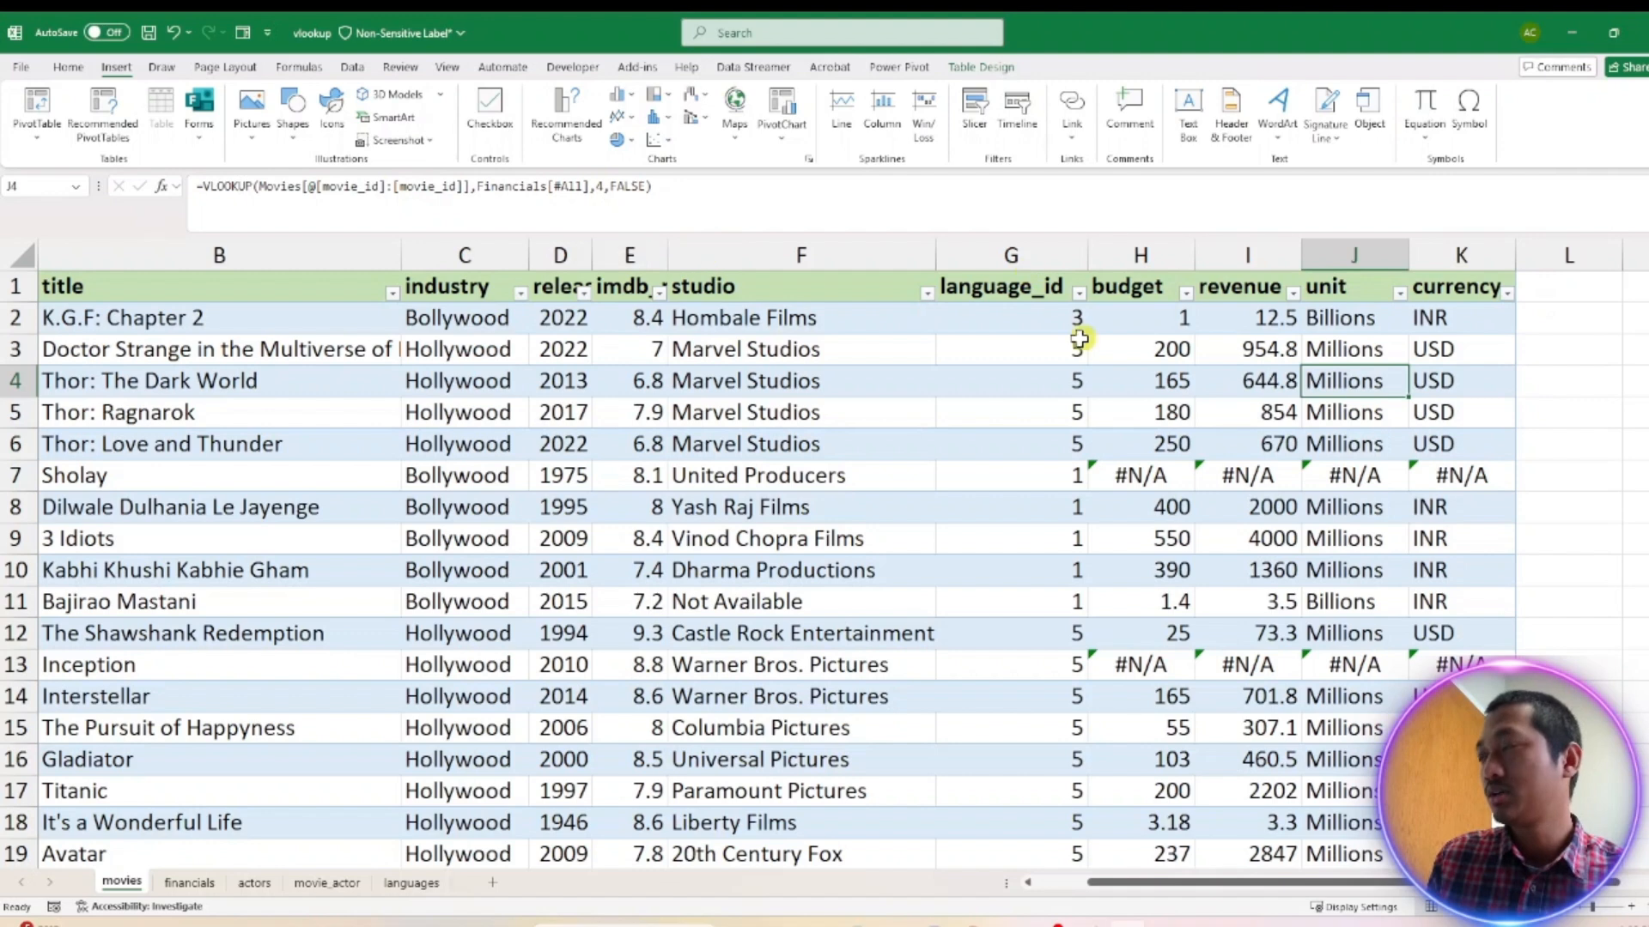
click(1183, 321)
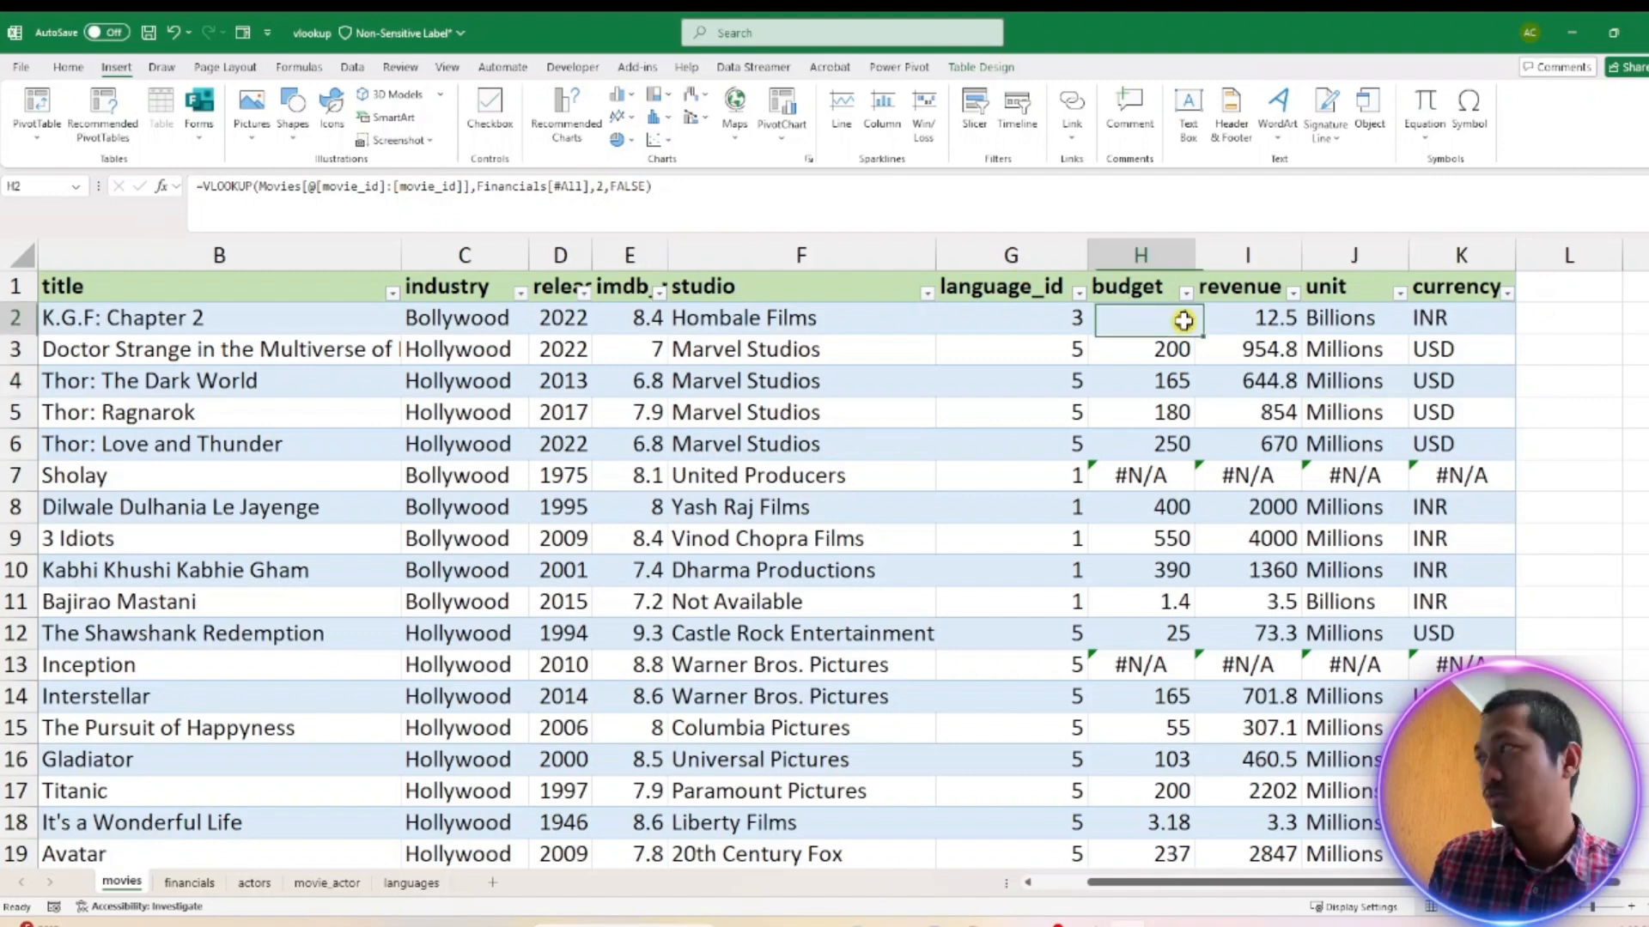
click(1242, 323)
click(1336, 320)
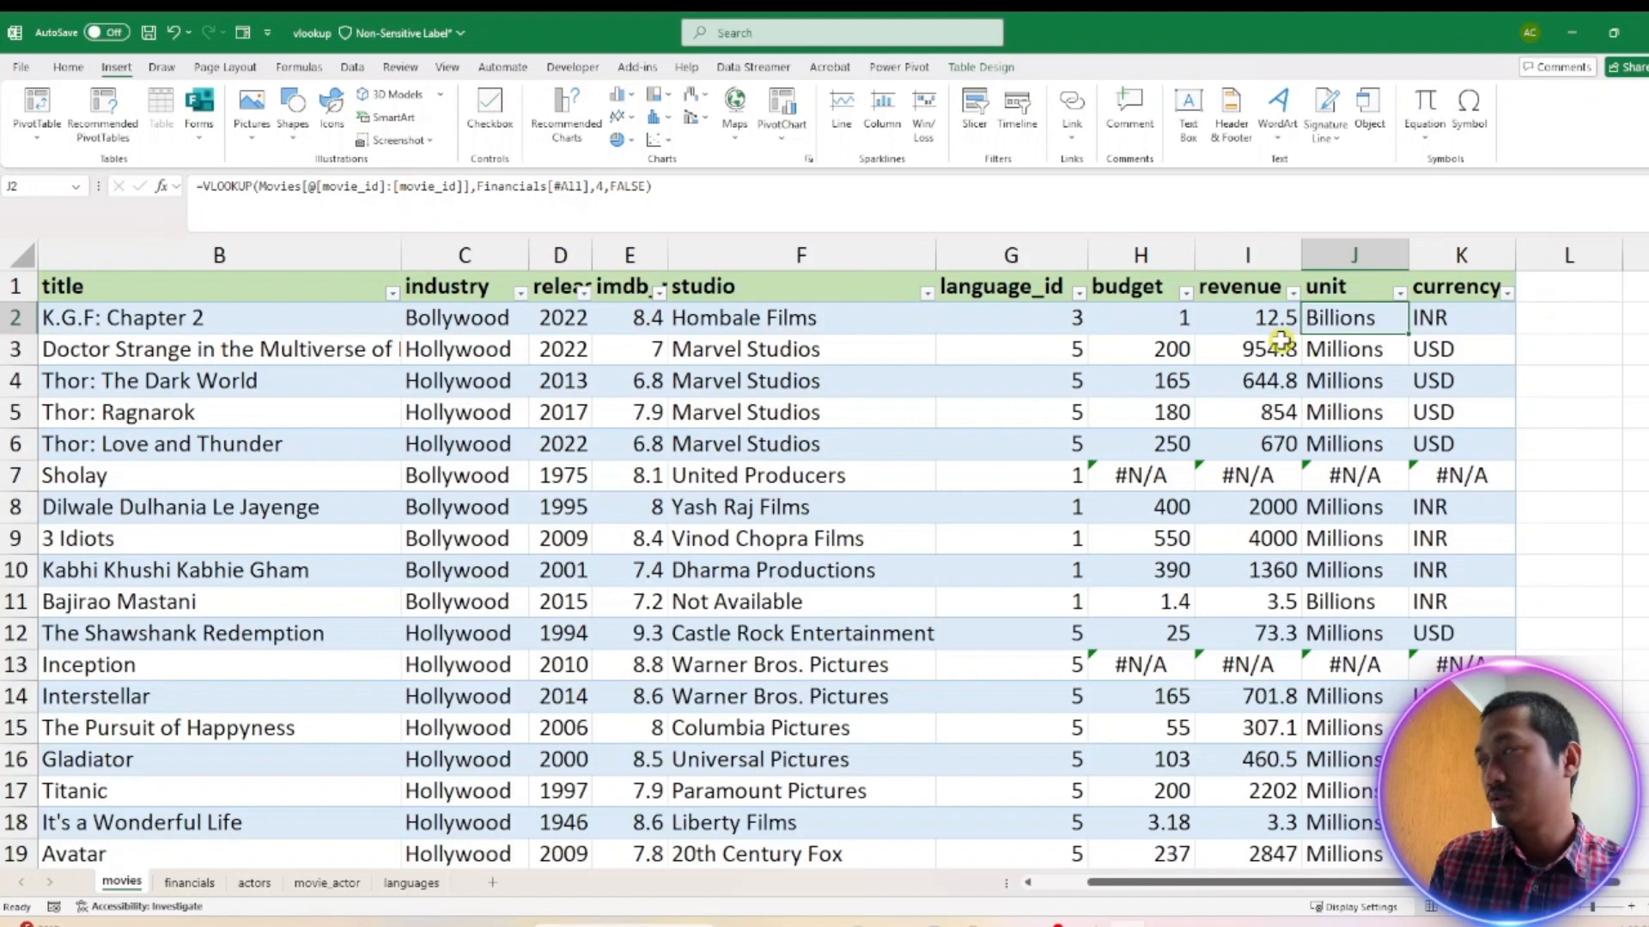
click(1470, 317)
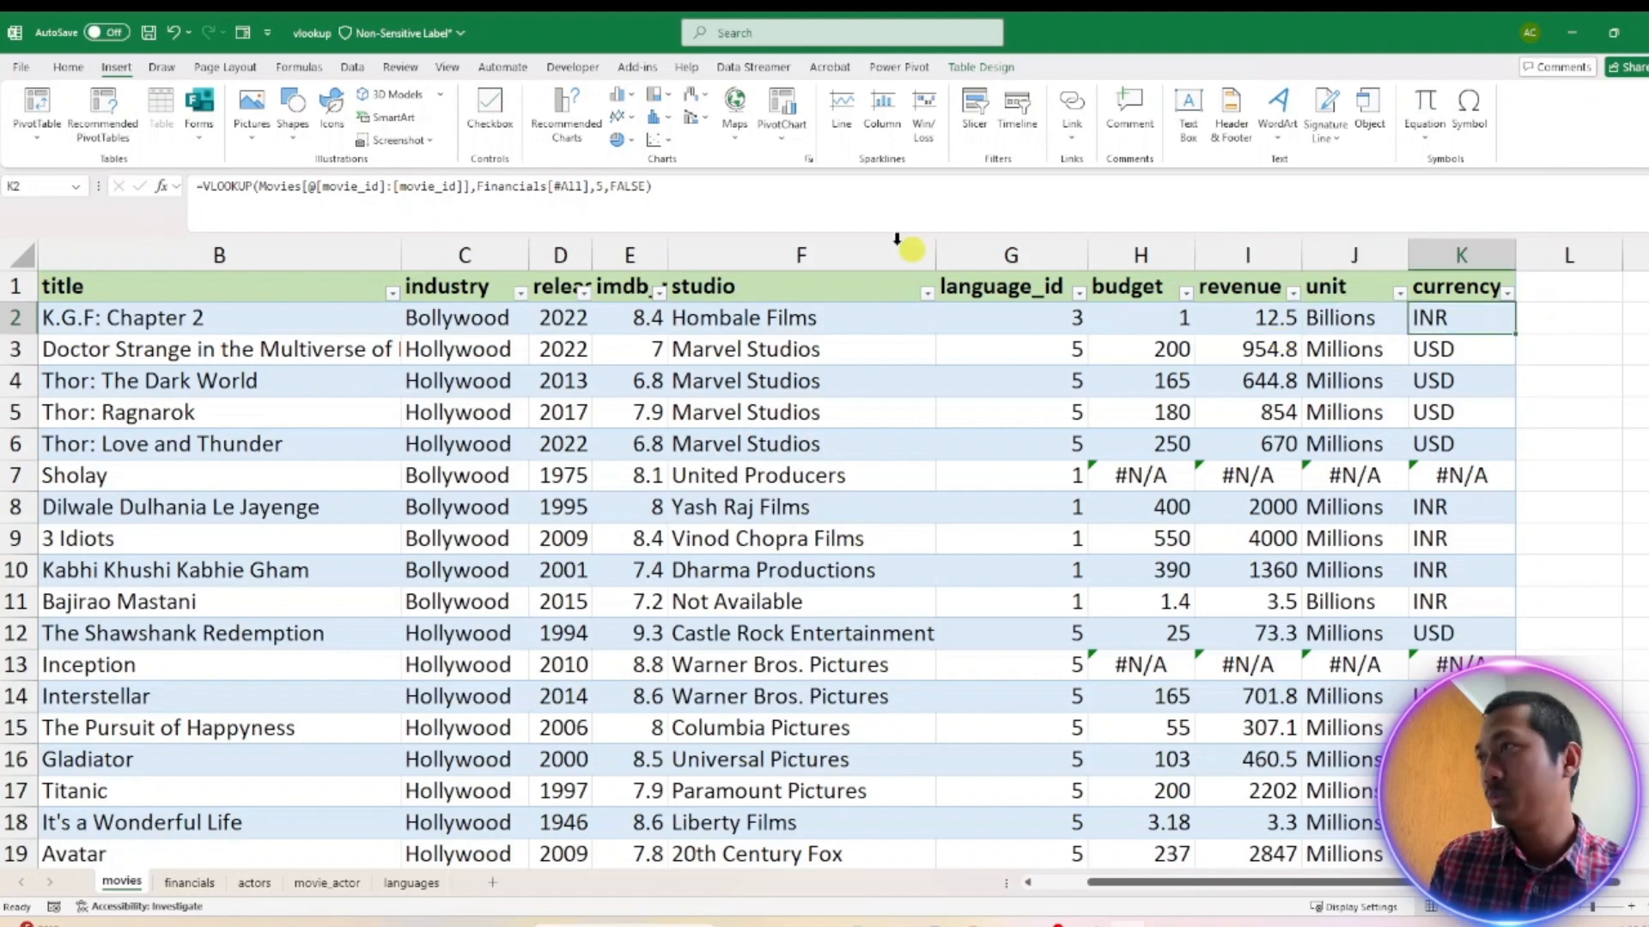